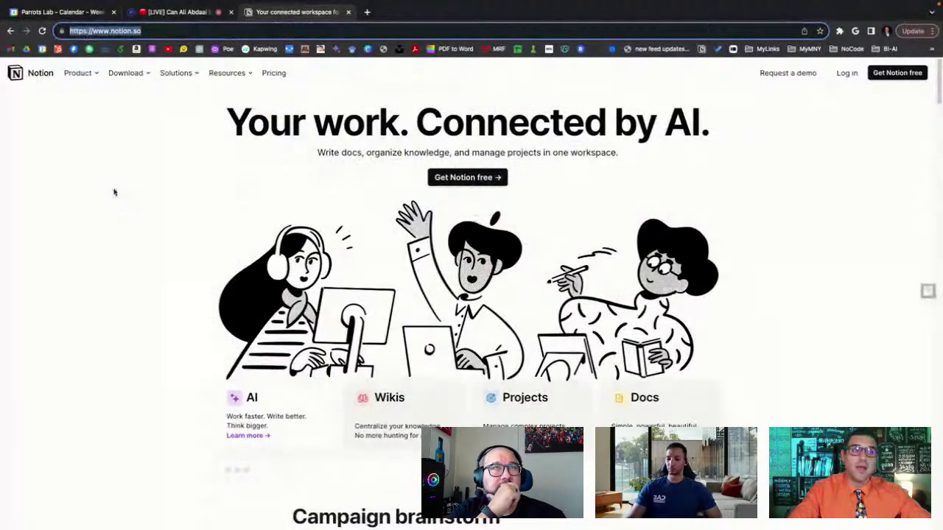
key(super+Tab)
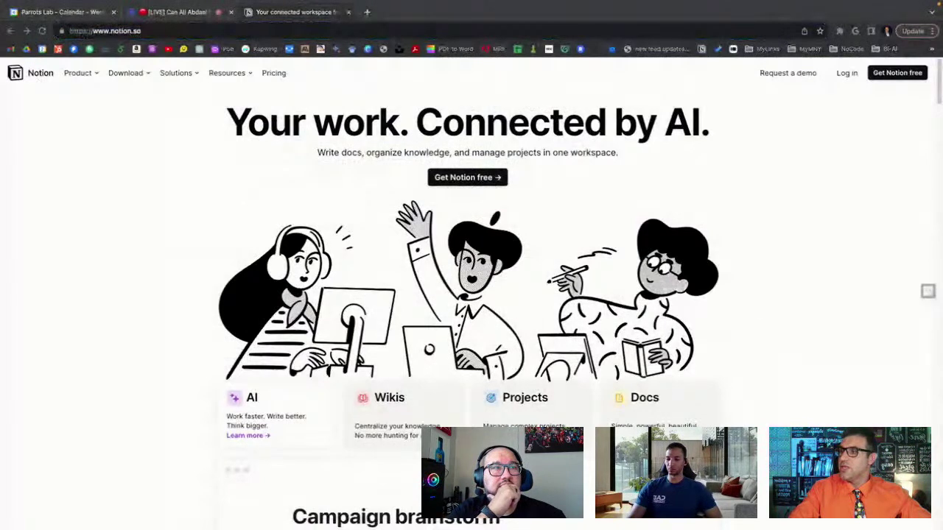
click(64, 324)
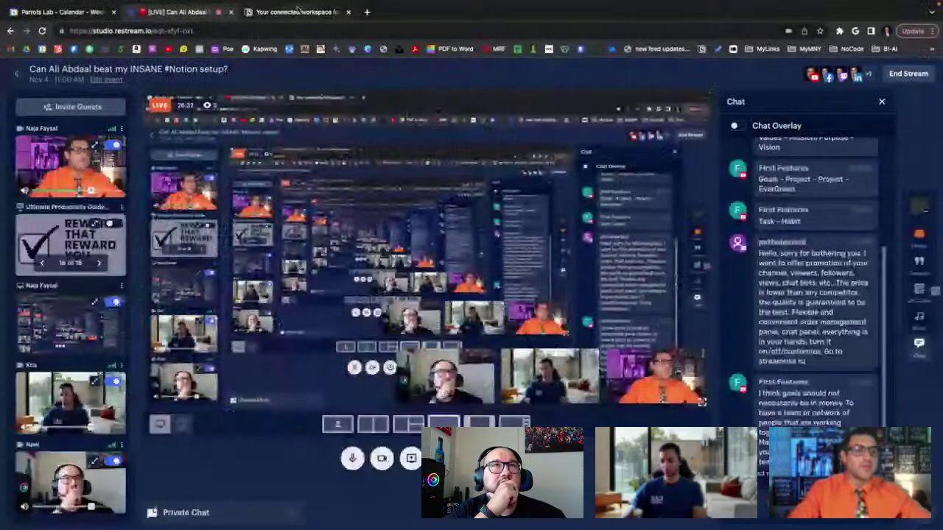
click(298, 11)
click(308, 31)
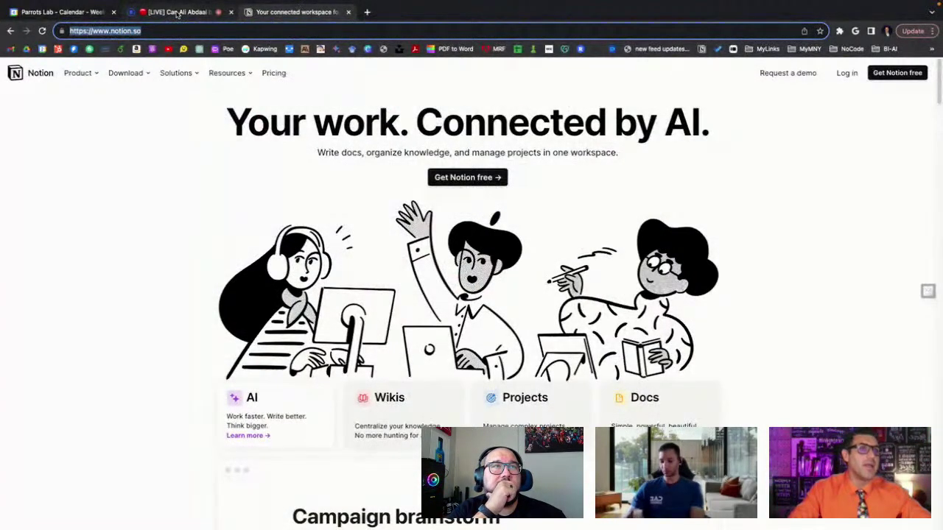
- In Google Calendar, create and save a "walk the dog" event on Monday, October 30, 7:00pm to 8:00pm, repeating daily
click(65, 12)
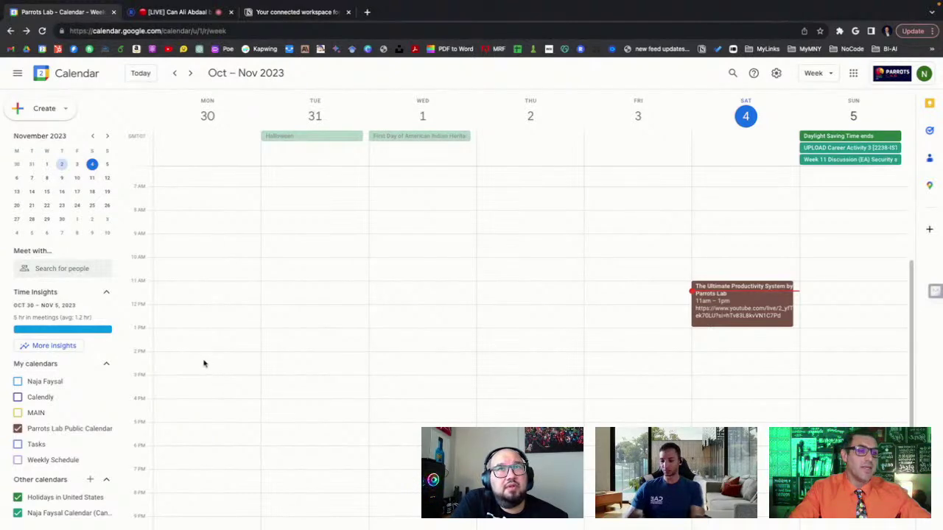
scroll(185, 442, down, 2)
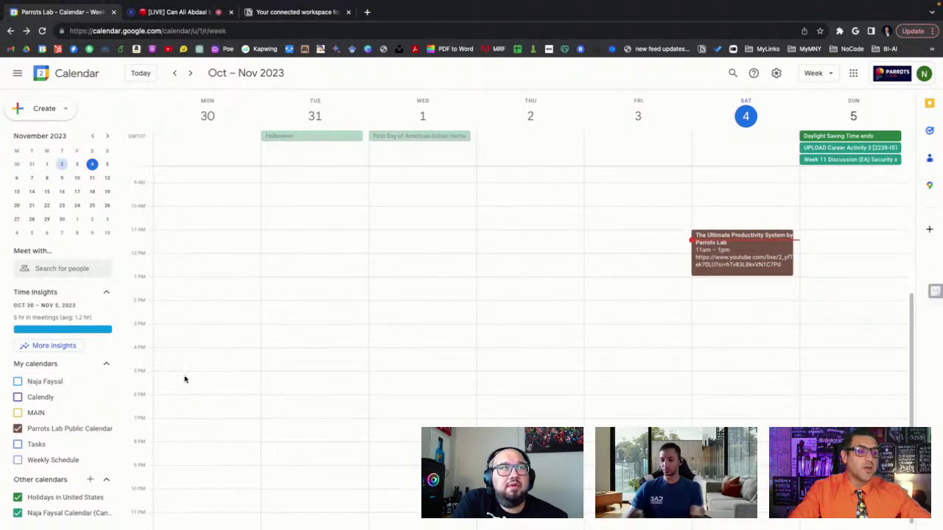
click(171, 425)
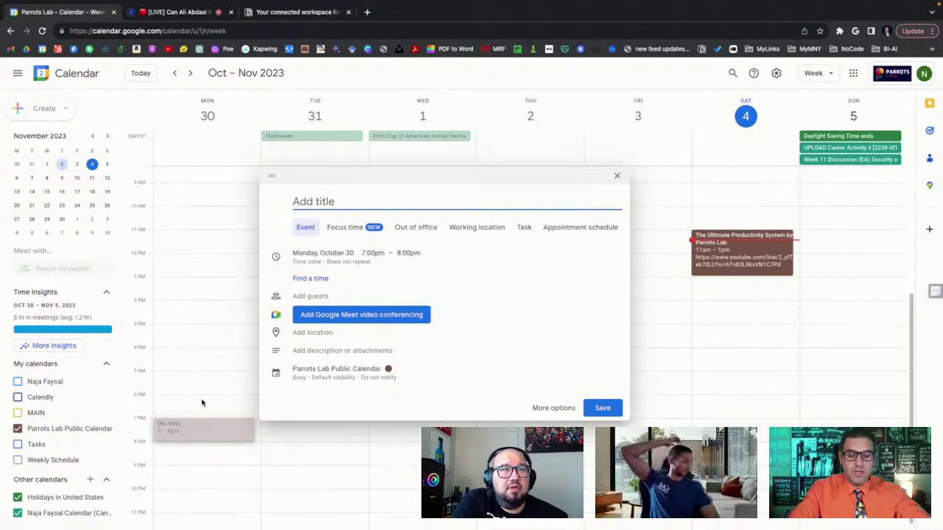
text(walk the dog)
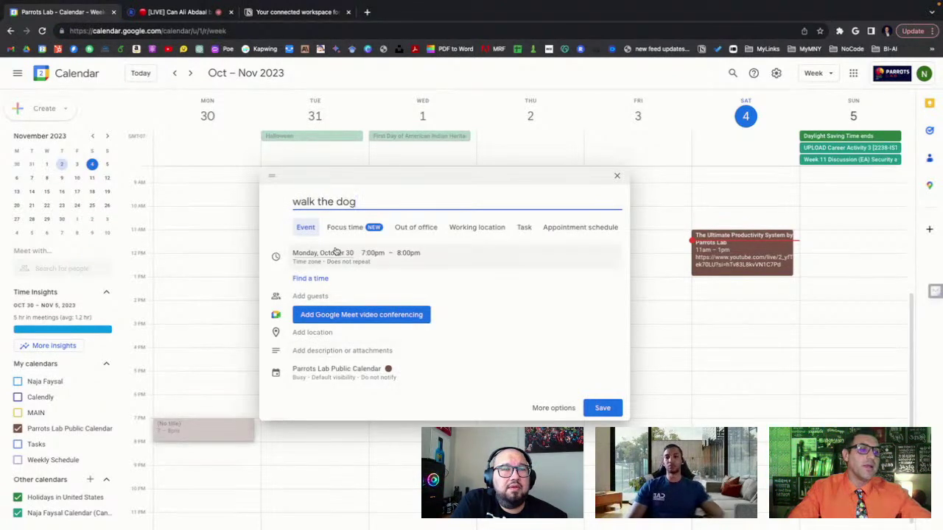
click(401, 254)
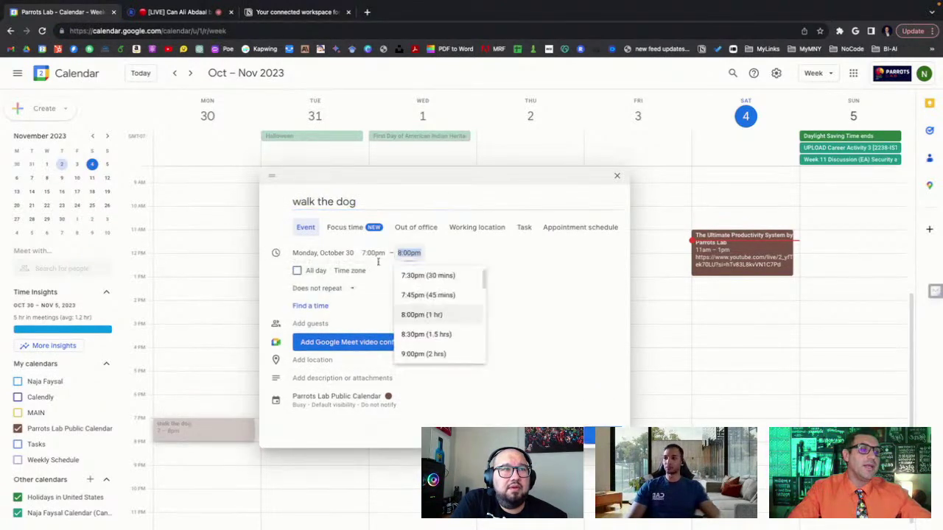
click(298, 288)
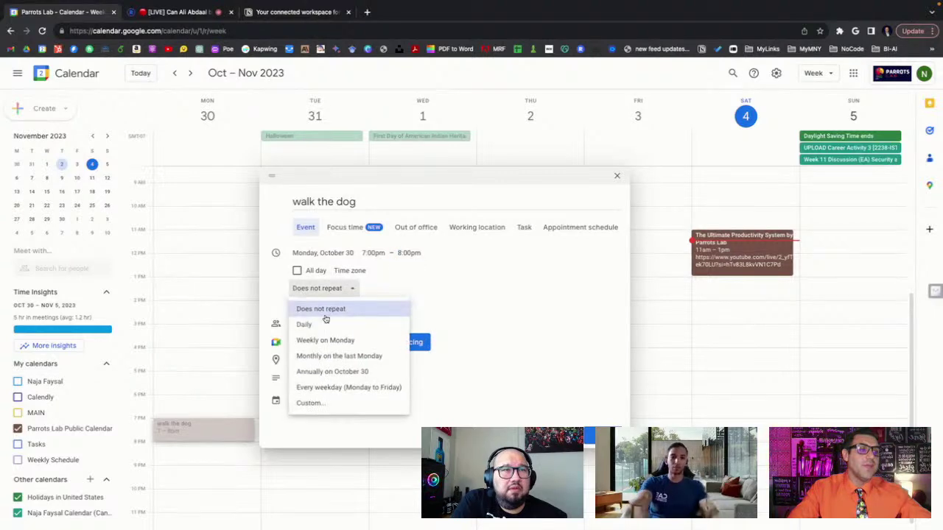
click(326, 318)
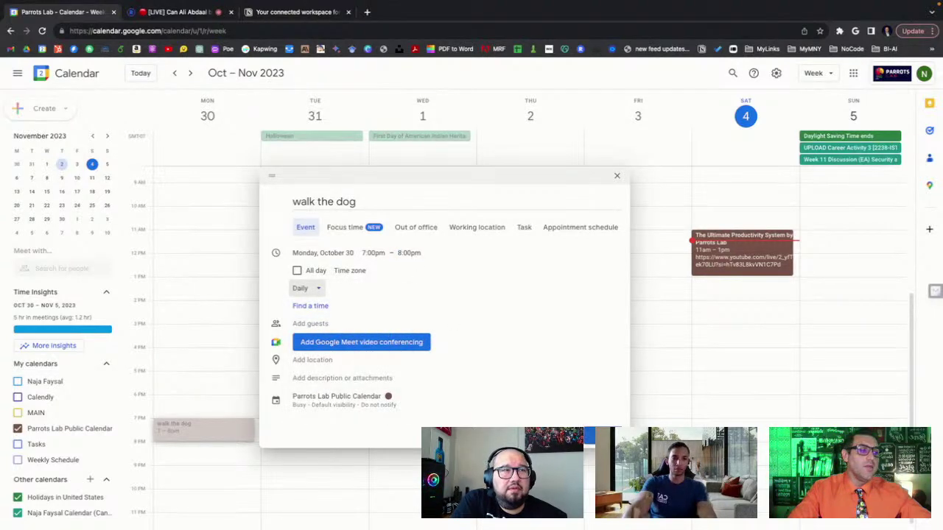
click(600, 435)
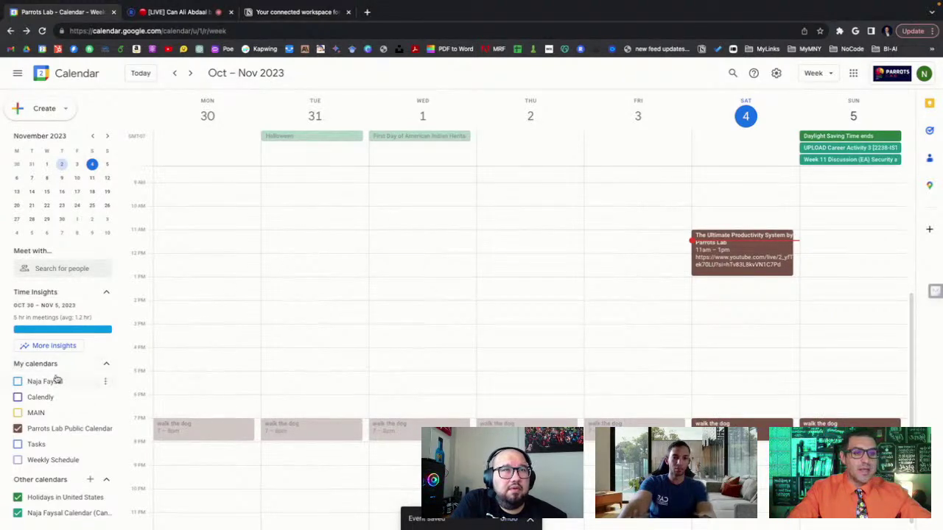
- Show the owner's personal calendar and the Calendly, MAIN, Tasks and Weekly Schedule calendars in the week view
click(18, 381)
click(19, 397)
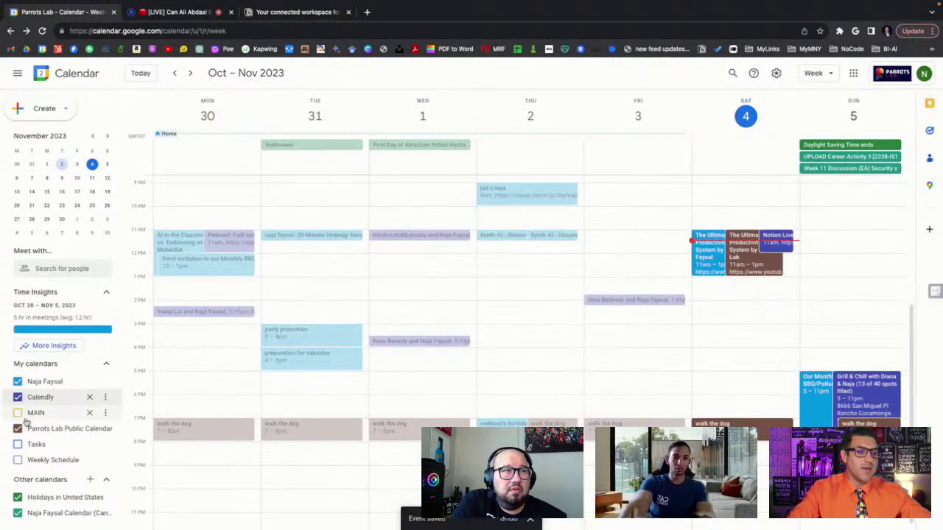
click(18, 413)
click(18, 444)
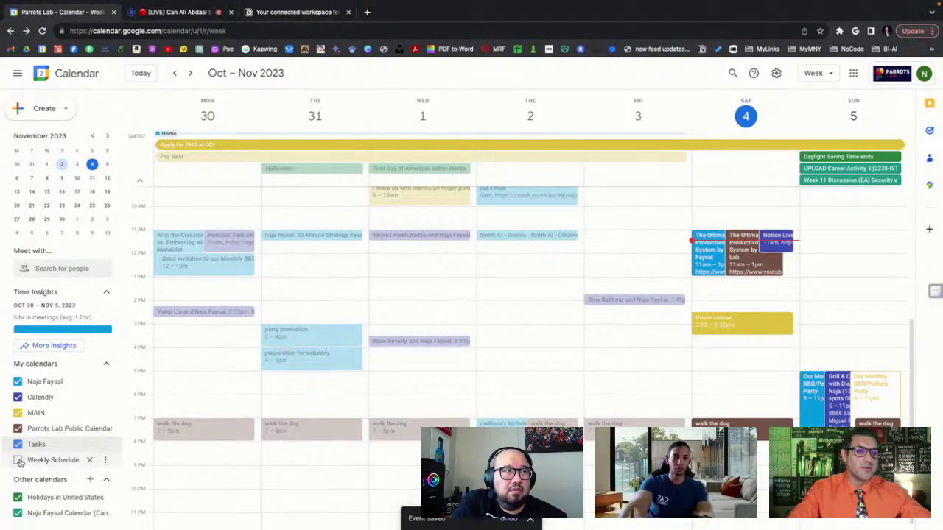
click(18, 460)
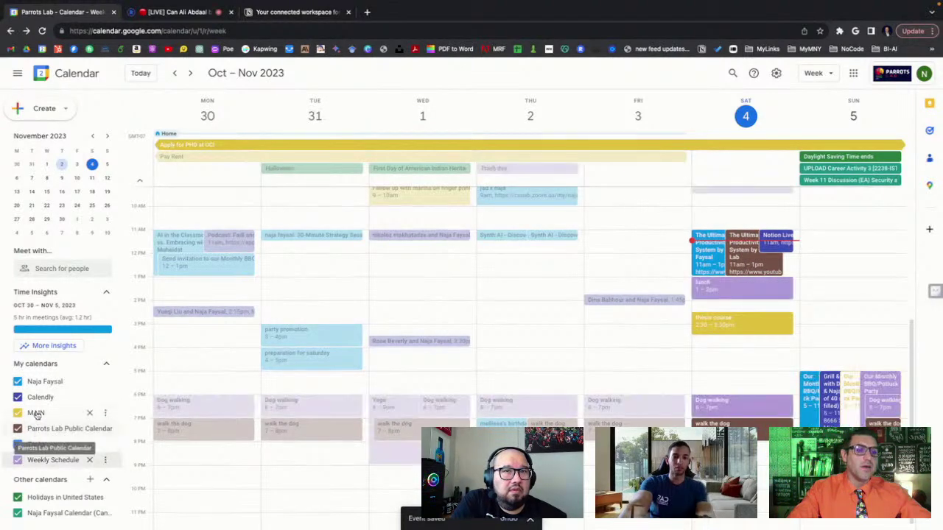
- Hide the Weekly Schedule, Tasks, MAIN, Calendly and owner's personal calendars from the week view
click(18, 461)
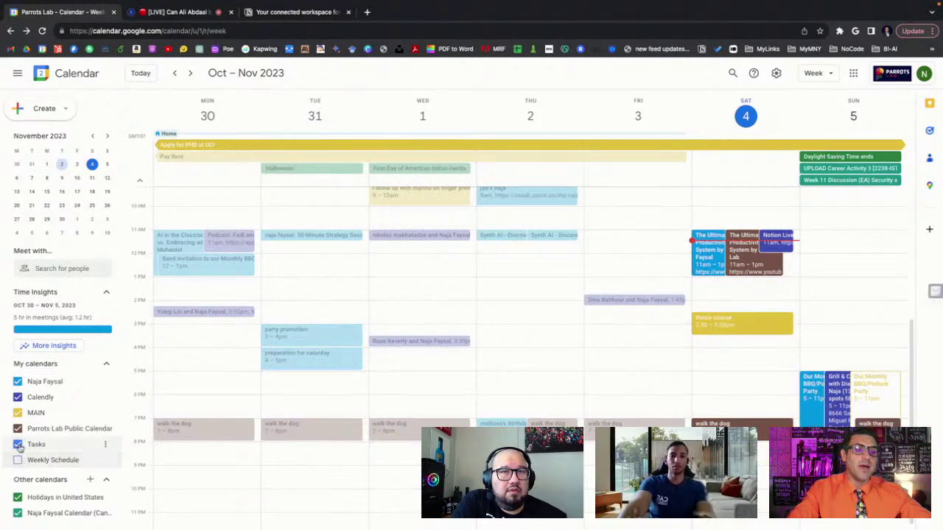
click(17, 444)
click(18, 413)
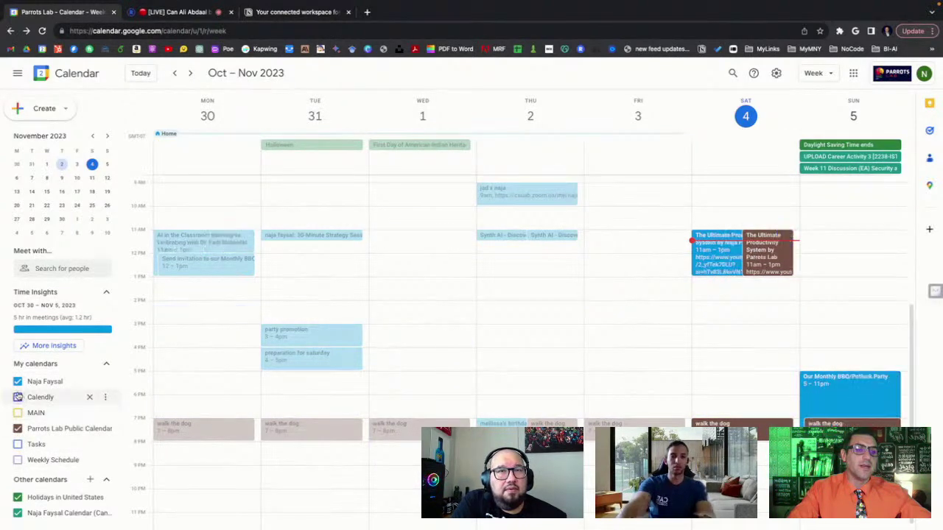
click(17, 396)
click(18, 381)
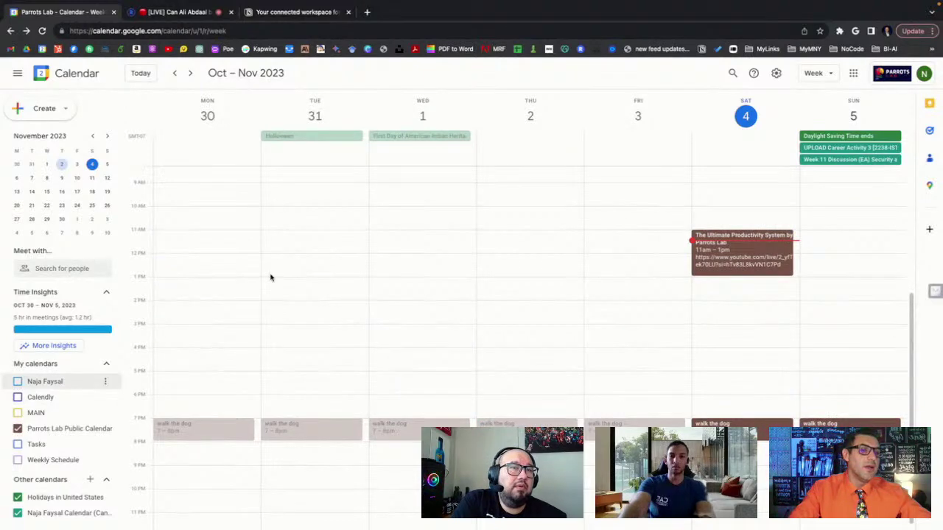
- Switch to the Notion website and sign up for a free account using the second listed Google account
click(293, 12)
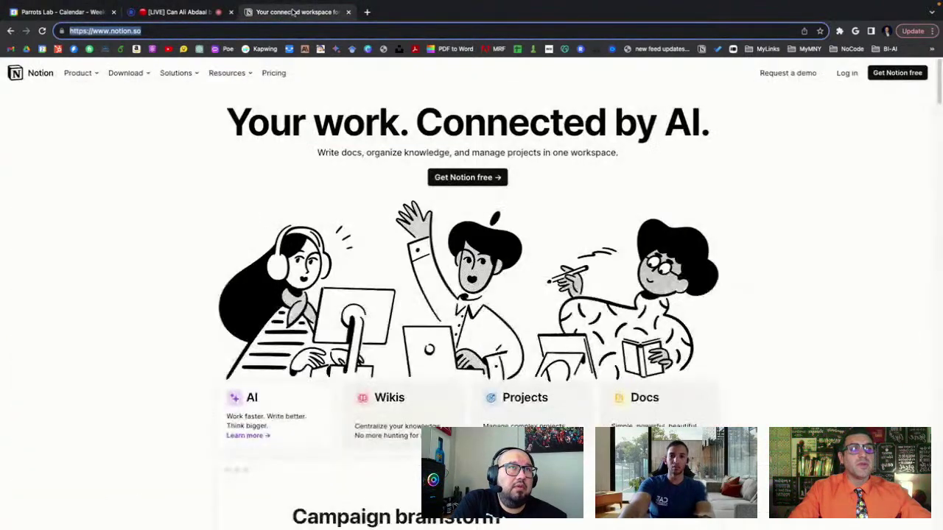
click(889, 77)
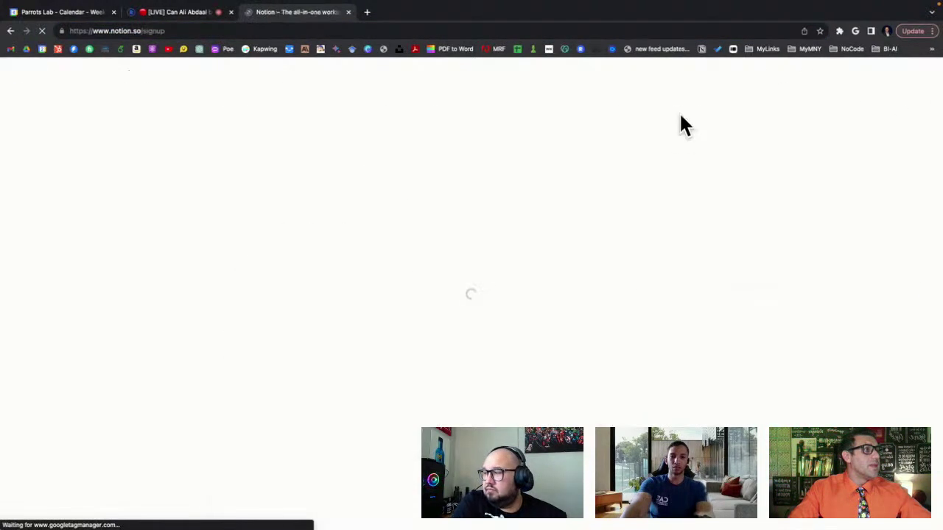
click(447, 306)
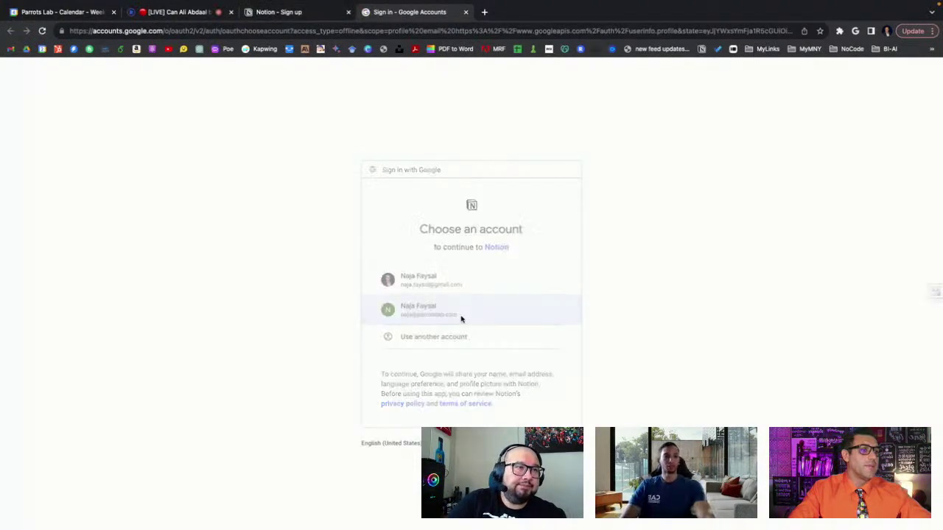
click(461, 316)
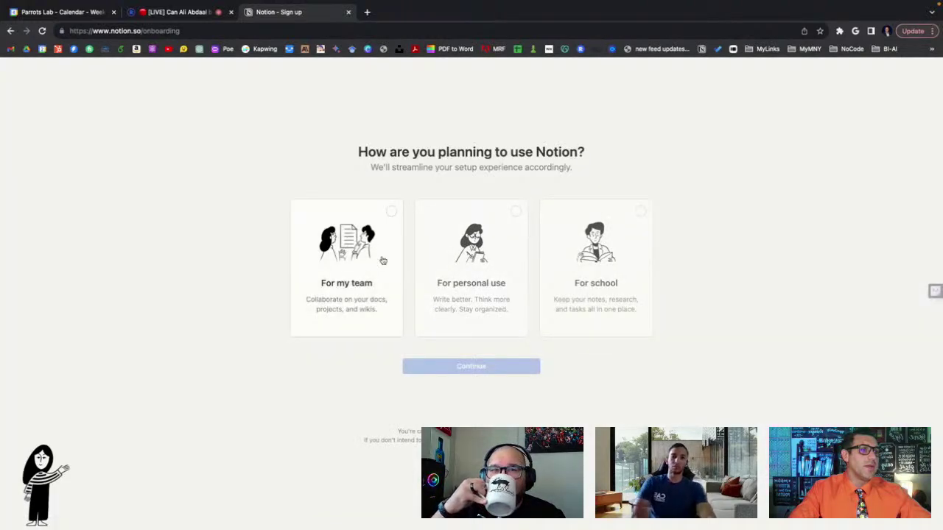
- Set up the new workspace for personal use and acknowledge the starter templates notice
click(514, 213)
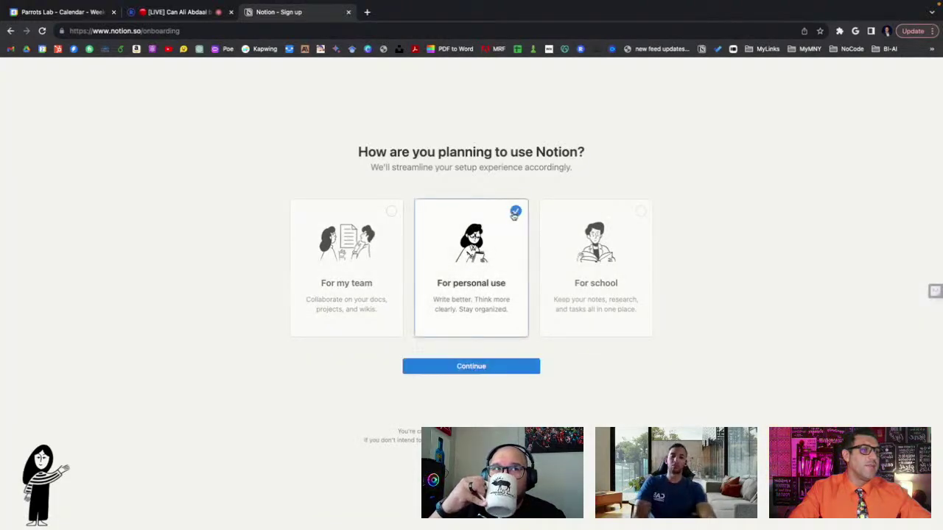
click(500, 369)
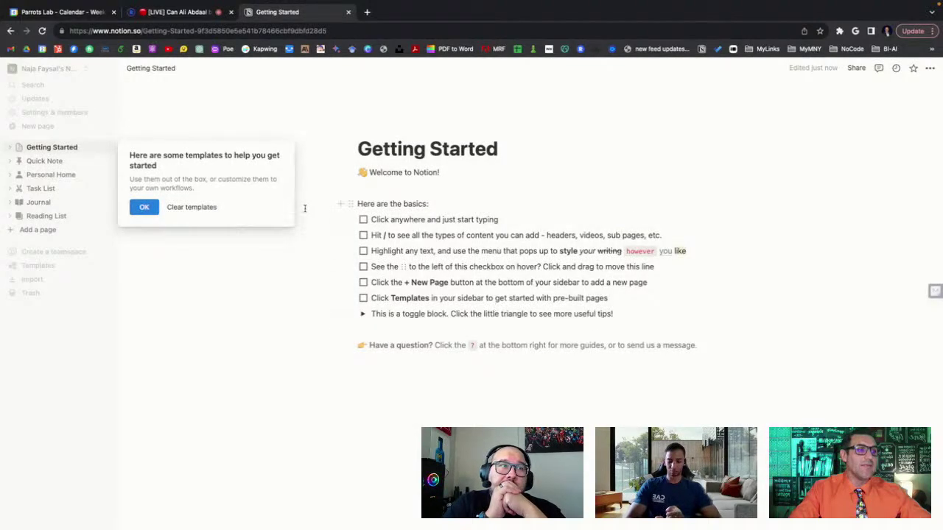
click(145, 208)
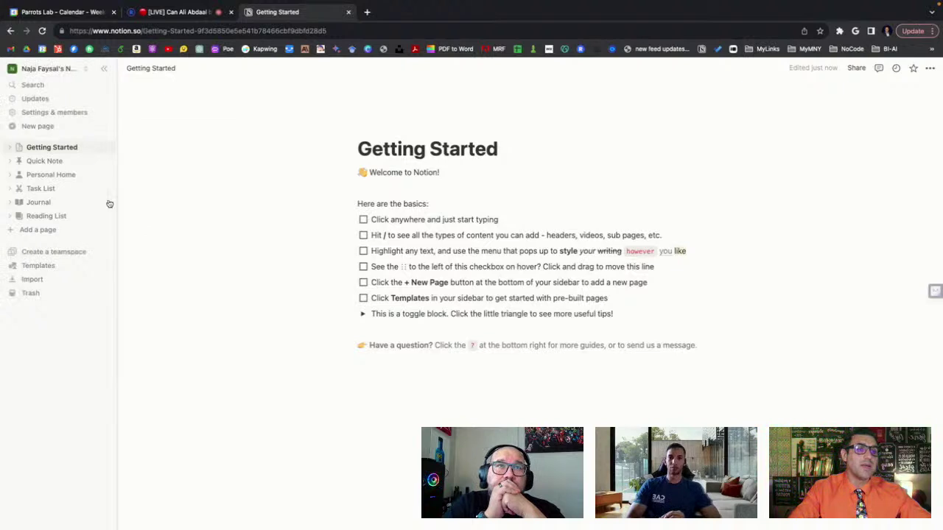
- Delete the six starter pages: Getting Started, Quick Note, Personal Home, Task List, Journal and Reading List
click(94, 149)
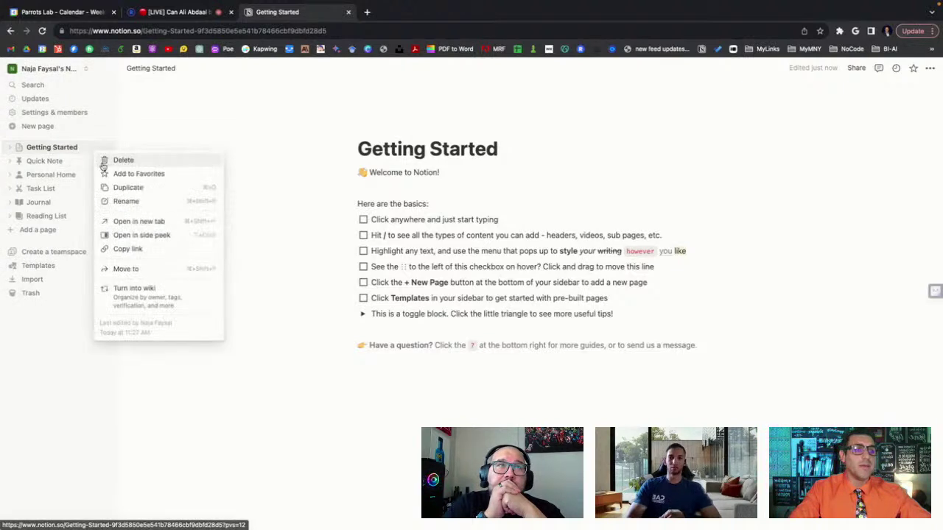
click(123, 161)
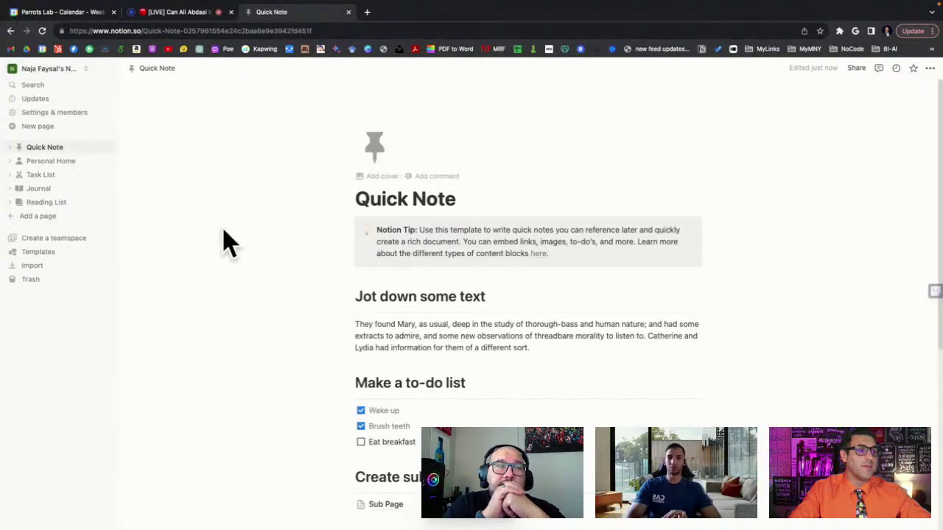
click(95, 148)
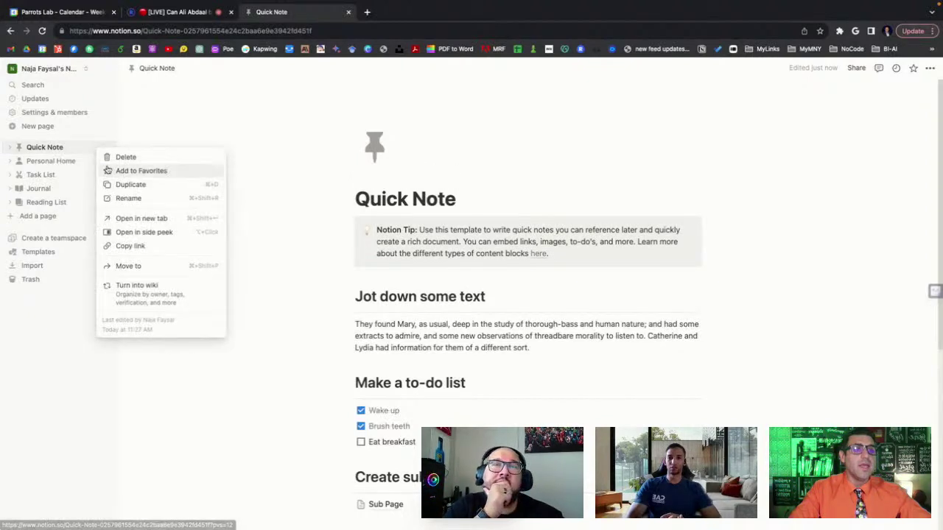
click(116, 159)
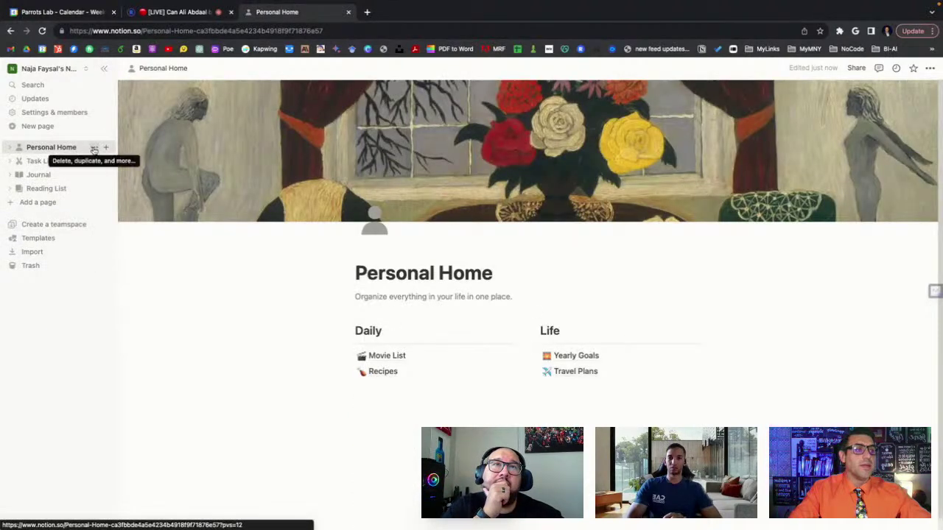
click(93, 147)
click(118, 157)
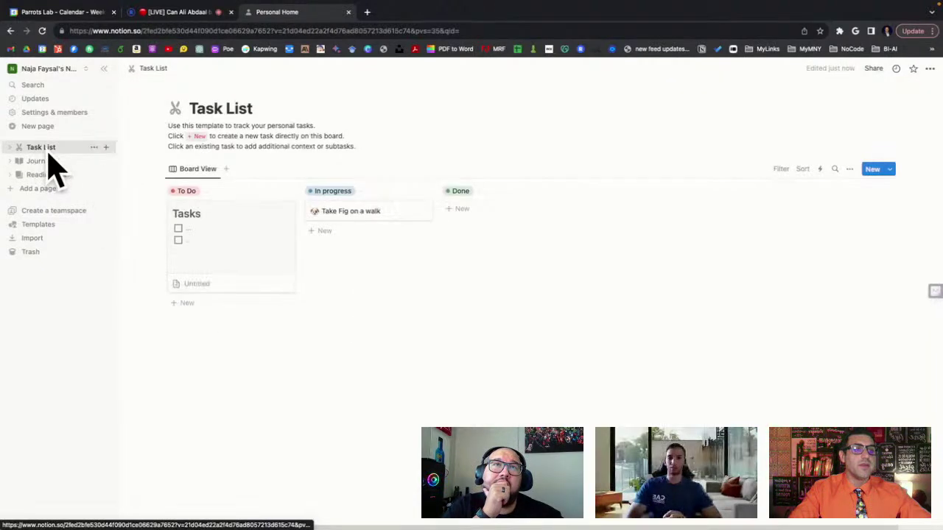
click(94, 148)
click(114, 156)
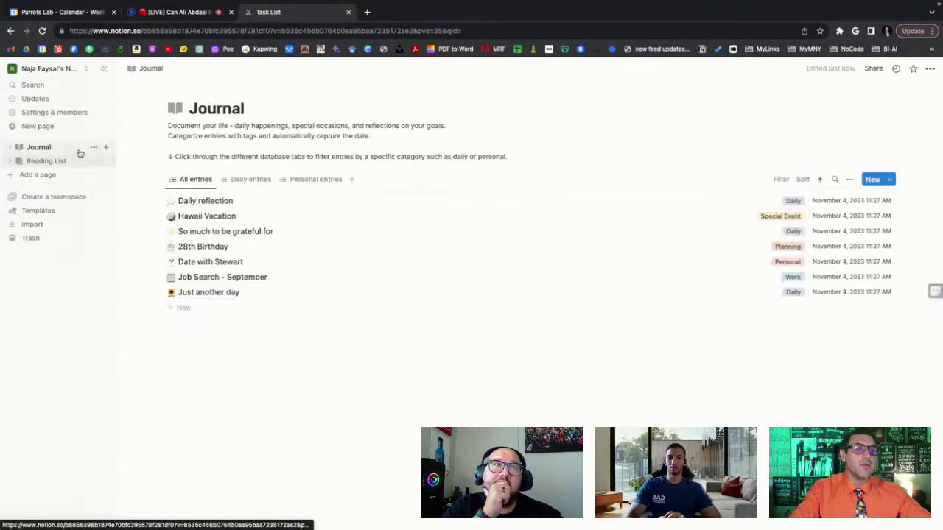
click(93, 147)
click(110, 156)
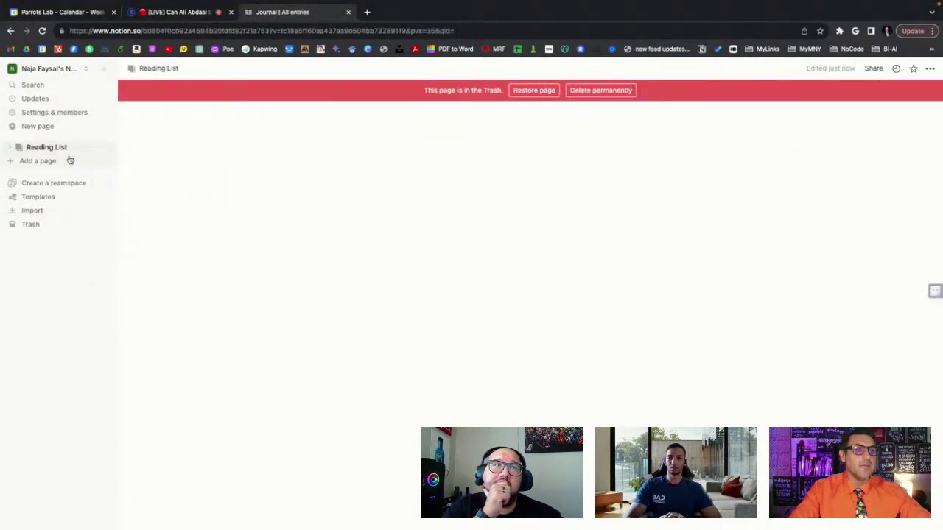
click(94, 148)
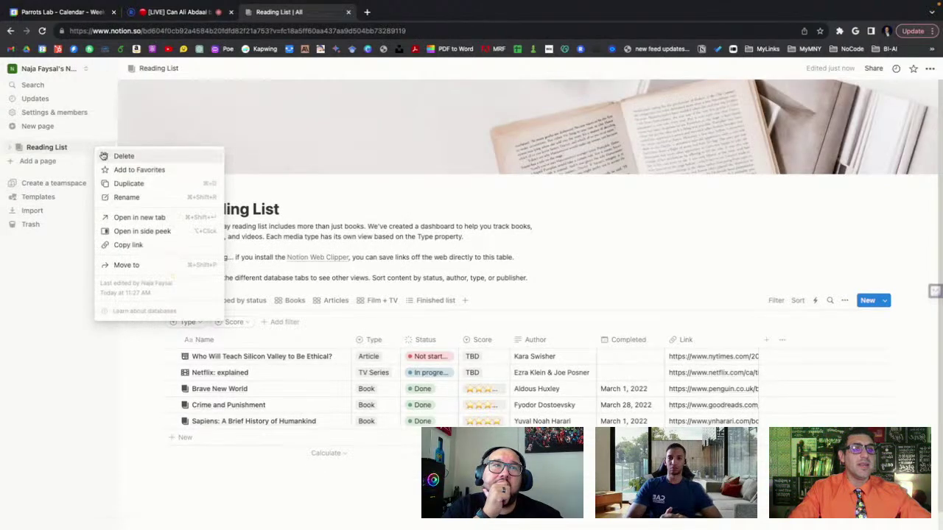
click(109, 158)
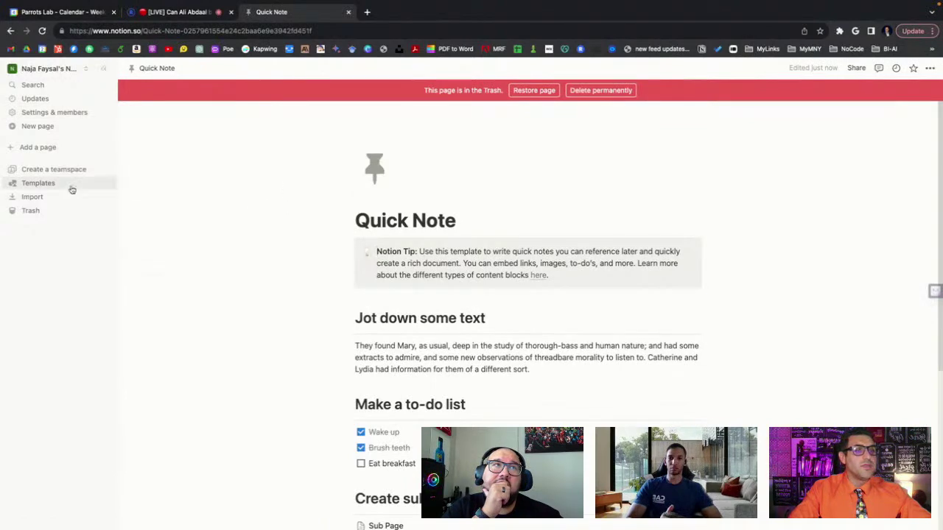
- Create a new page holding a table with its own new database, and title it Projects
click(14, 150)
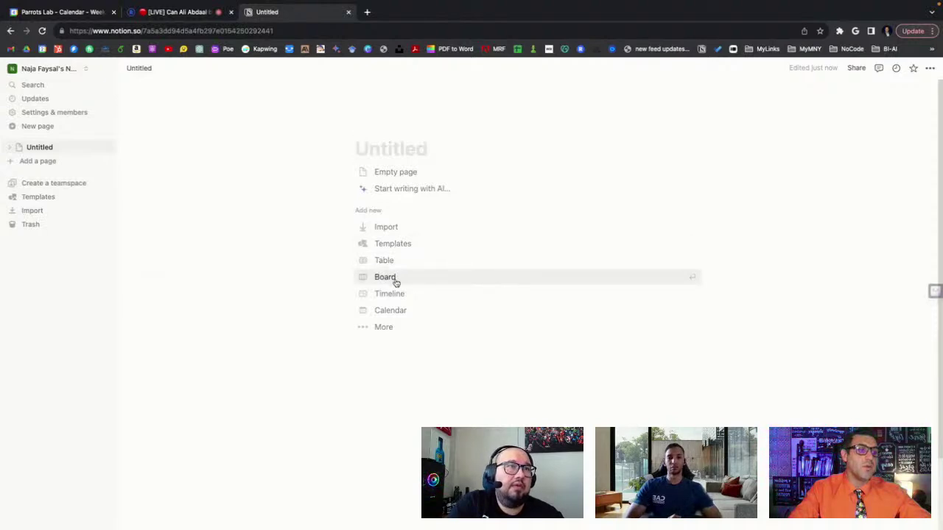
click(386, 328)
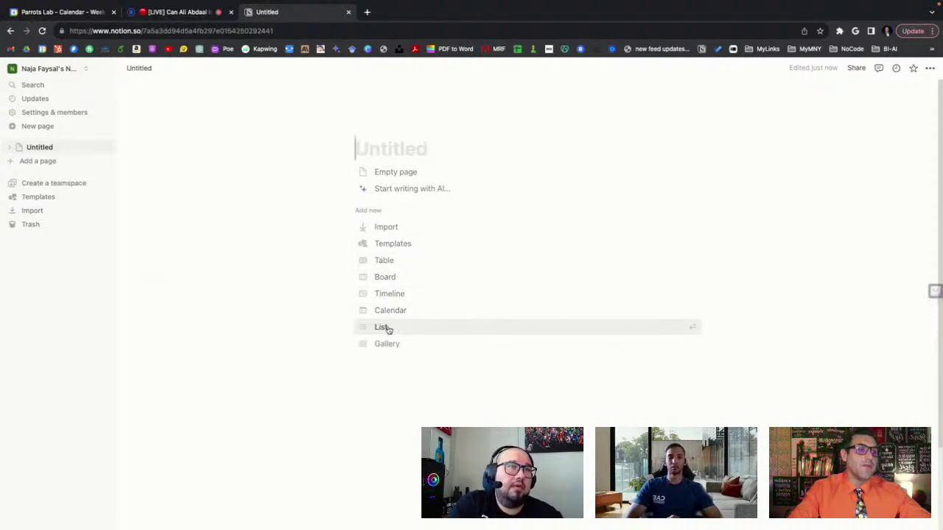
click(387, 261)
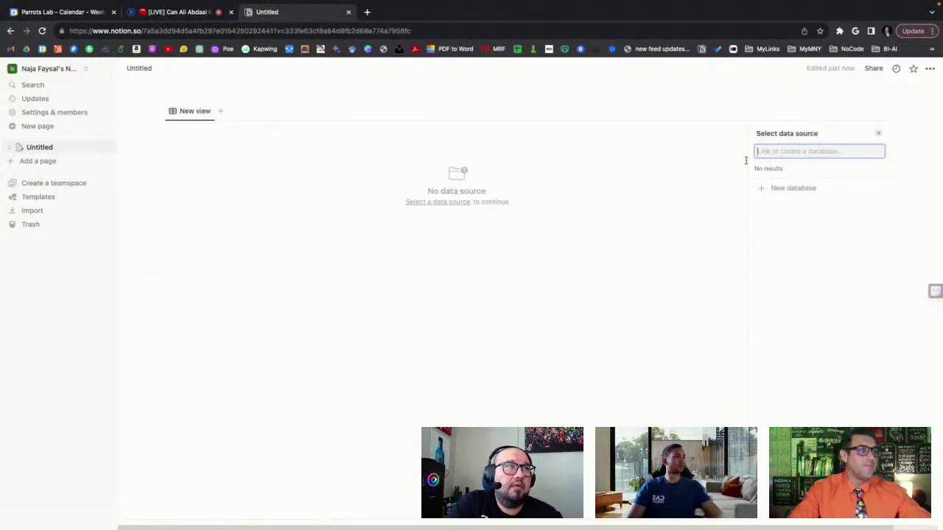
click(454, 204)
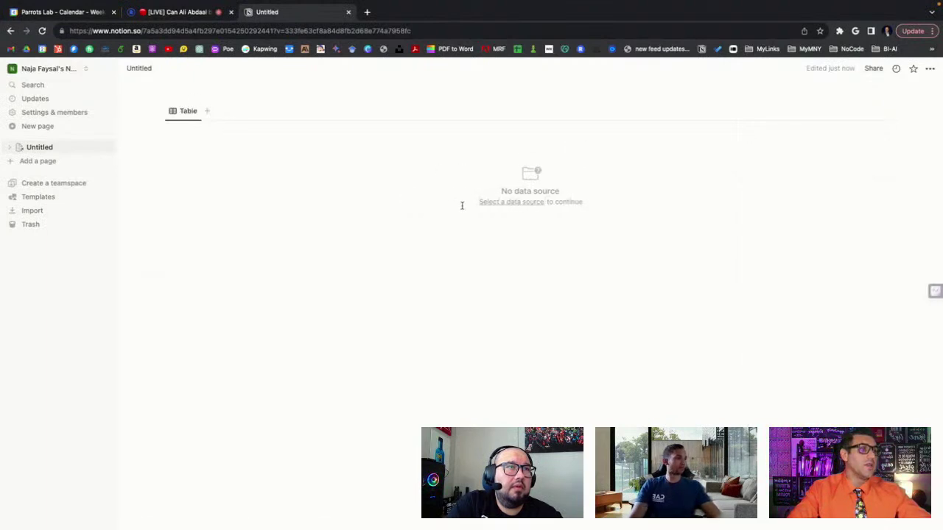
click(516, 203)
click(773, 189)
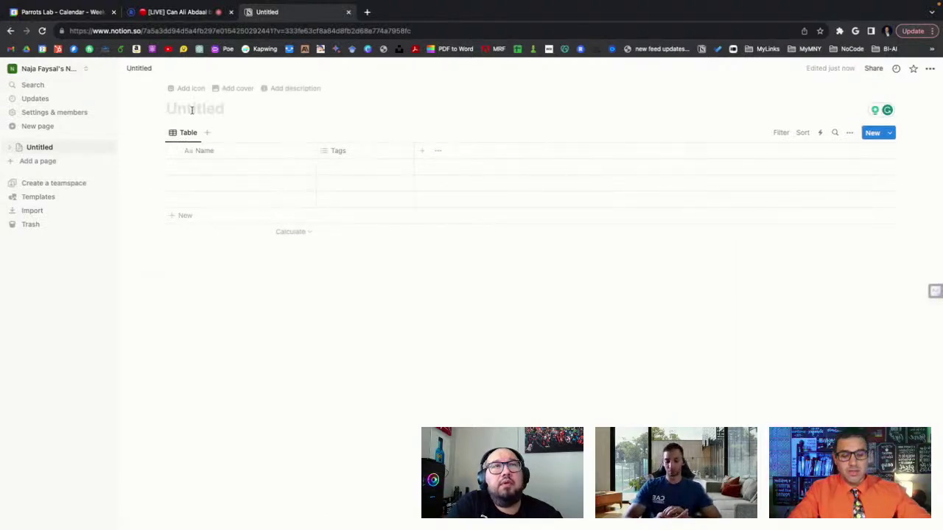
text(Projects)
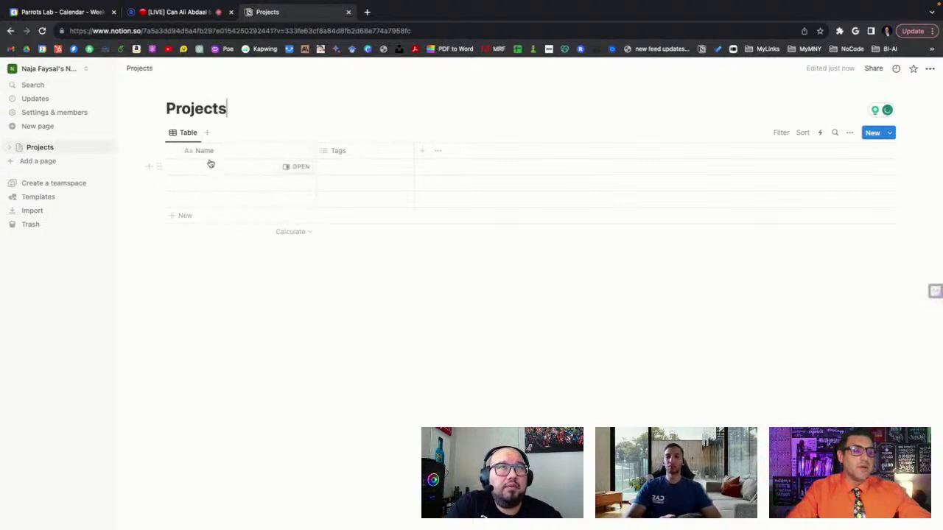
- Hide the Tags property from the Projects table
click(381, 151)
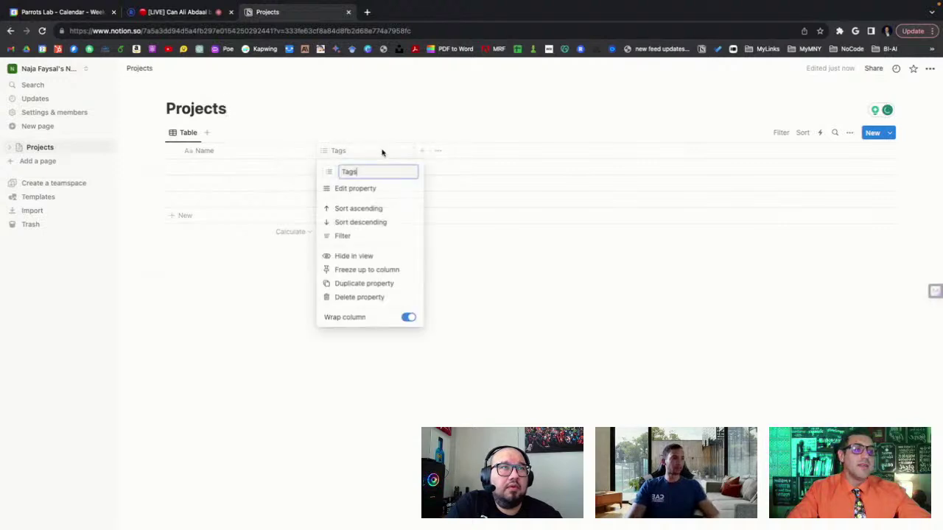
click(368, 193)
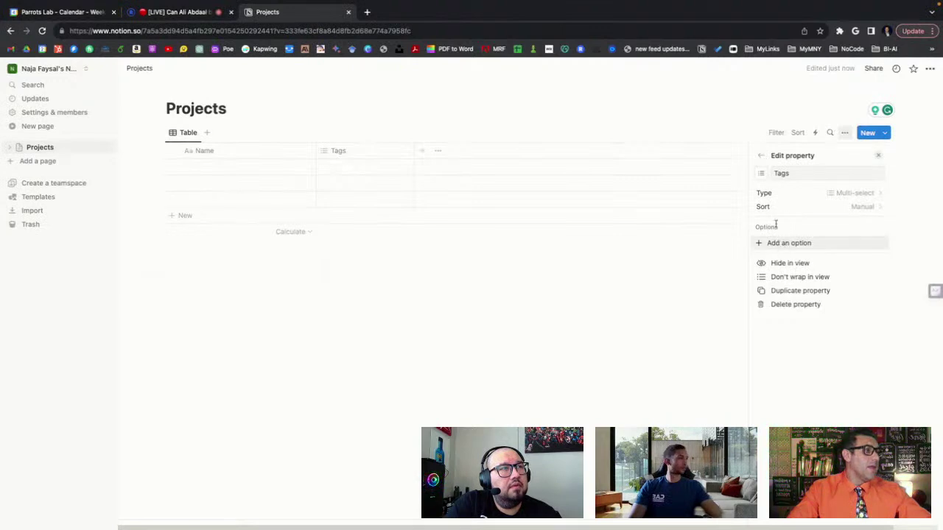
click(761, 157)
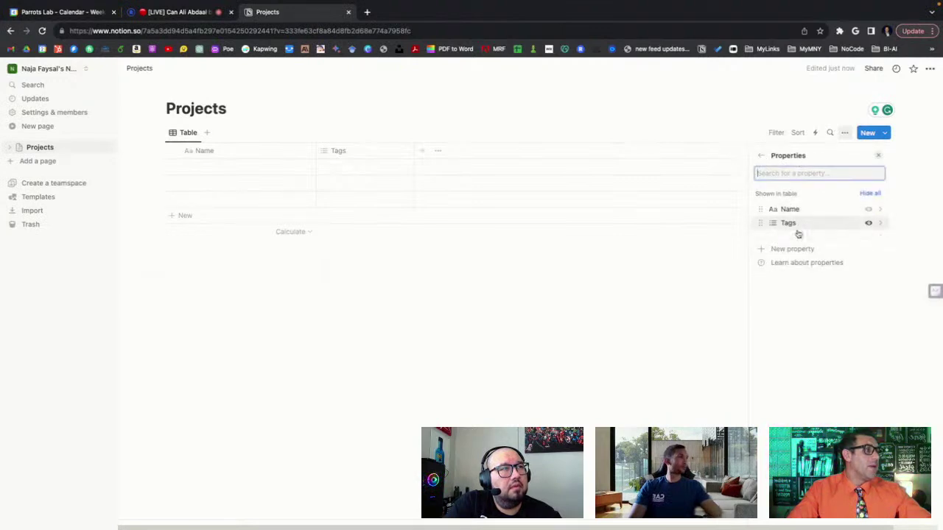
click(868, 223)
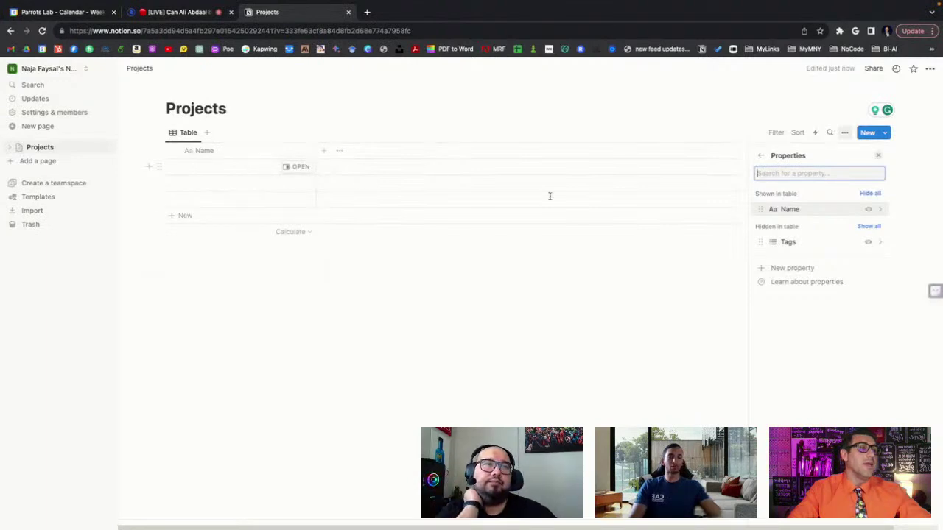
- Add a Status property of the Status type to the Projects database
click(778, 269)
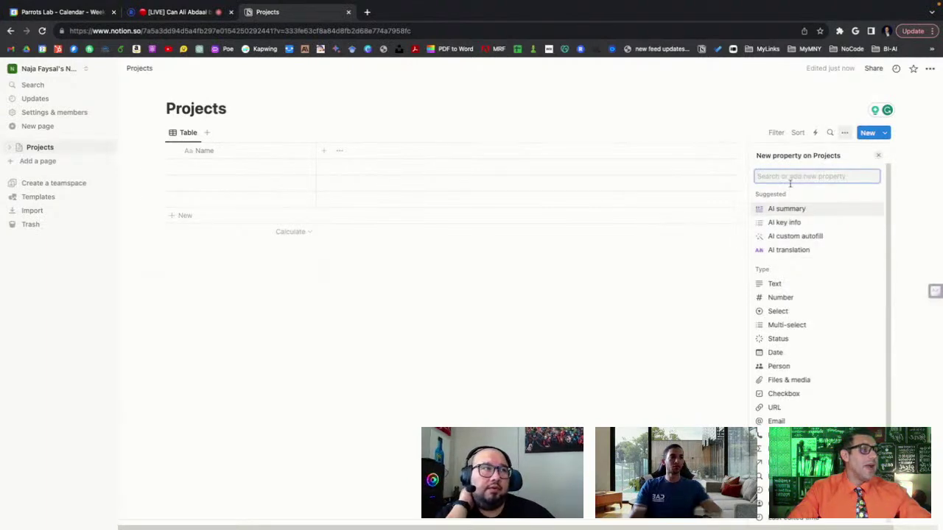
text(status)
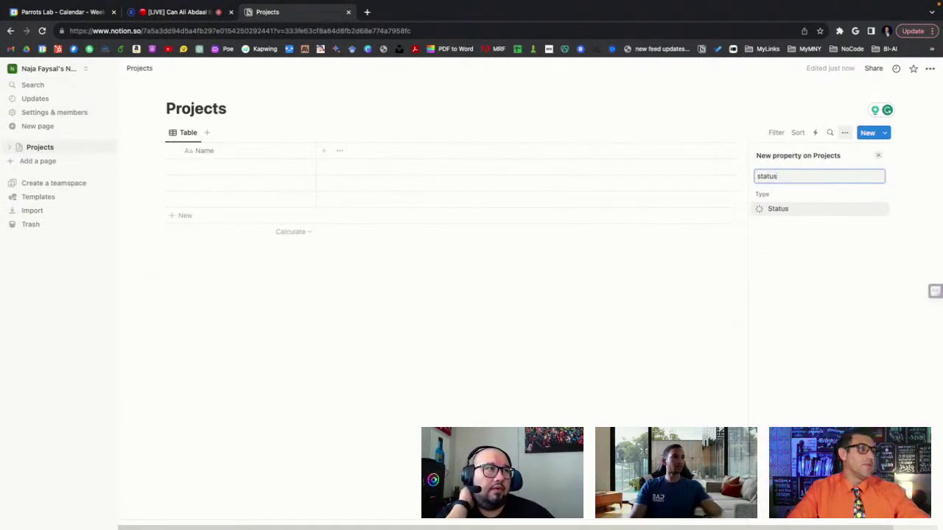
click(806, 212)
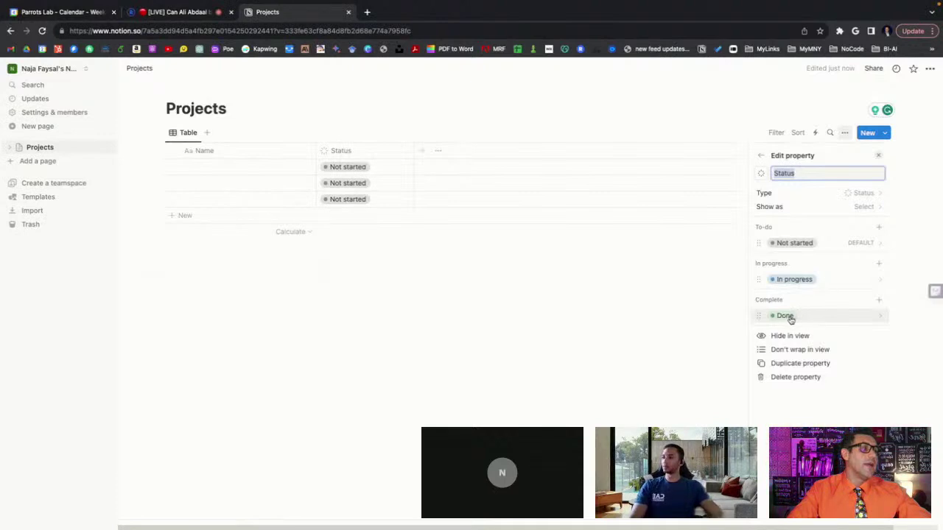
- Add an option named "Differed" to the Complete group of the Status property
click(880, 301)
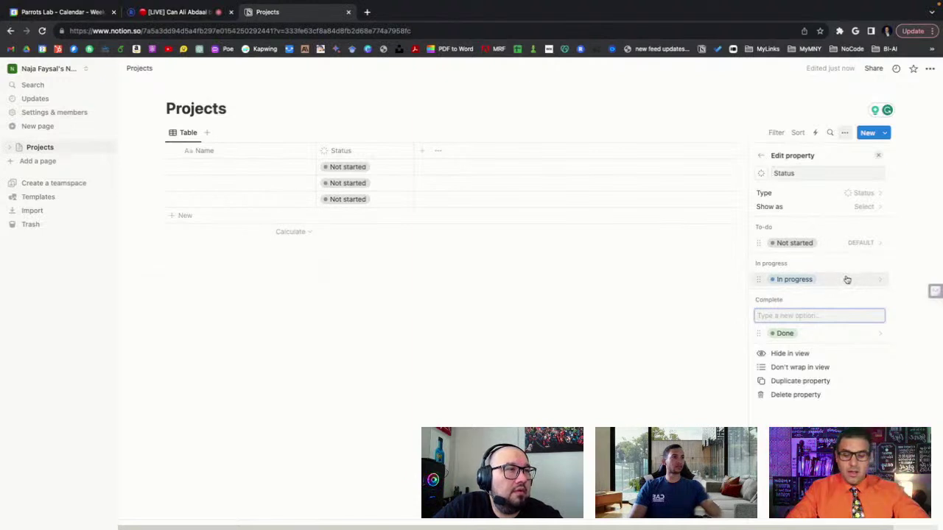
text(Differred)
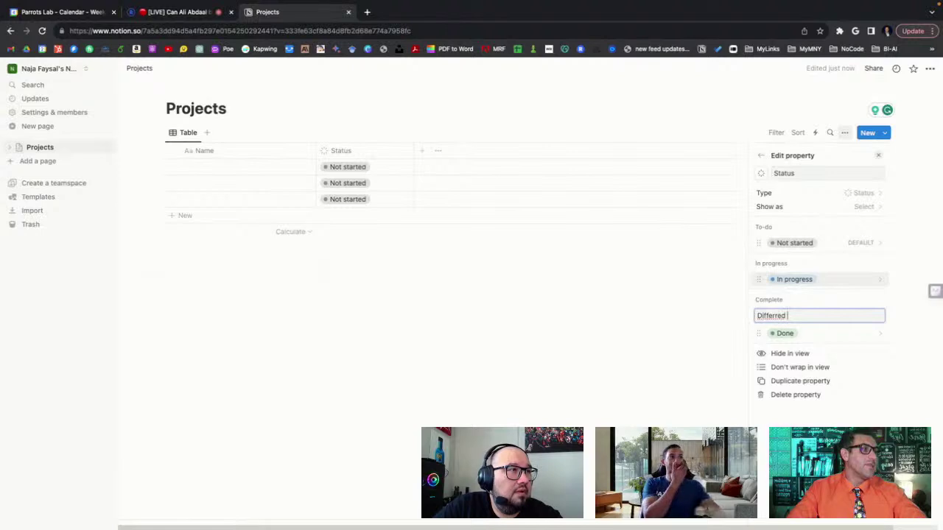
right_click(775, 315)
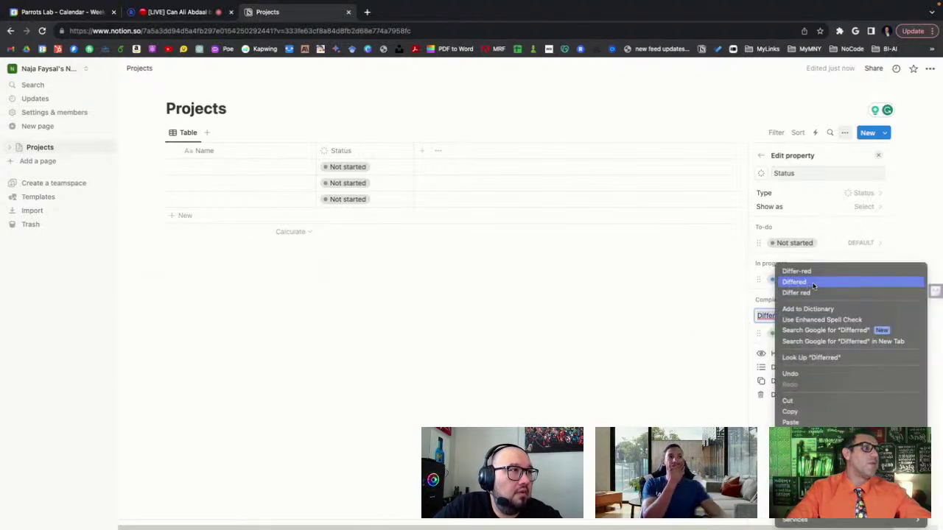
click(813, 283)
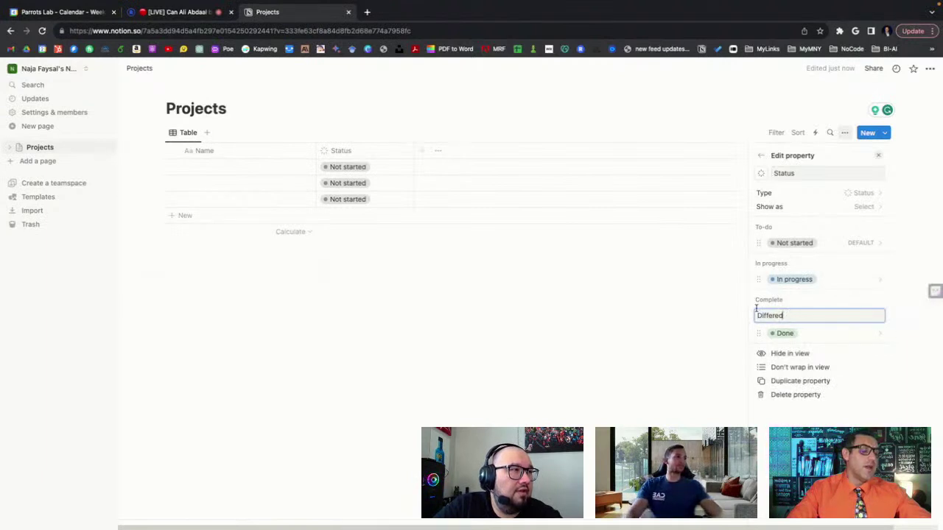
key(Return)
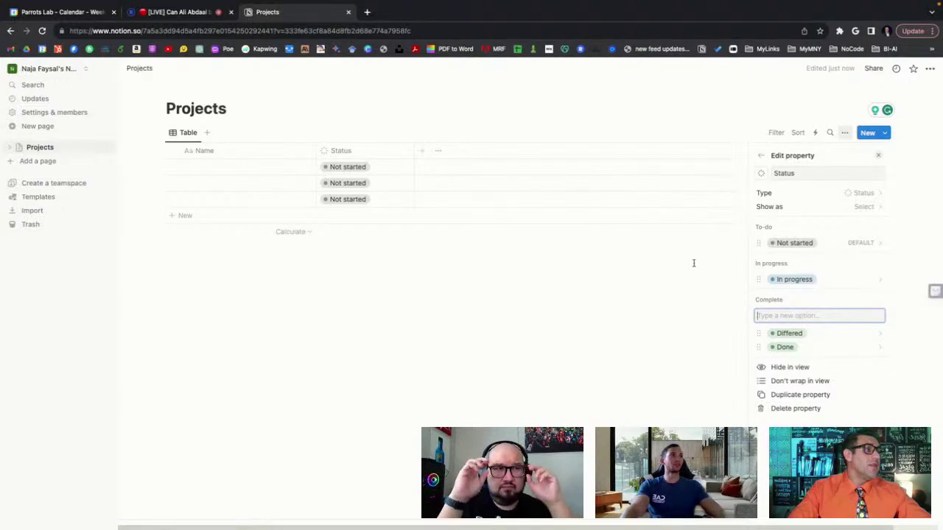
click(563, 256)
- Name the three table rows "singularity Syndicate podcast", "Coyote Hikers" and "Household"
click(264, 169)
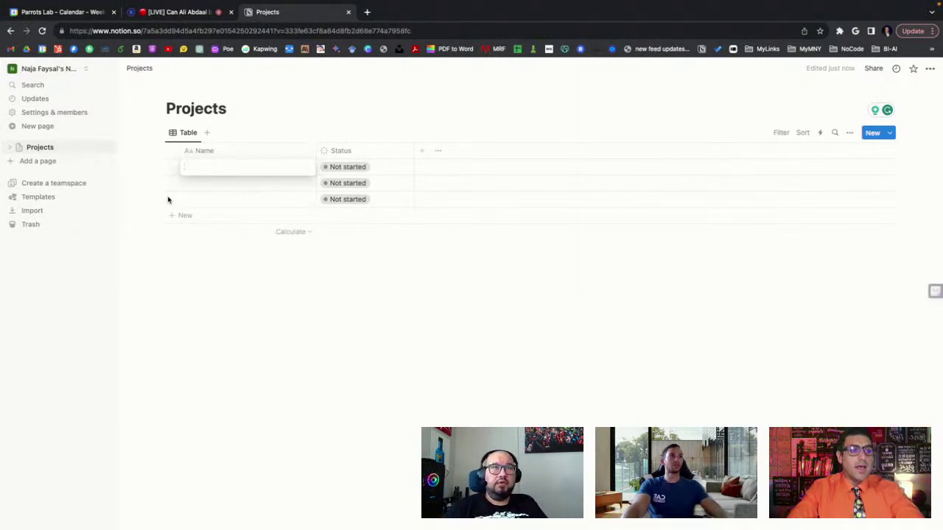
text(singularity Syndicate podcast)
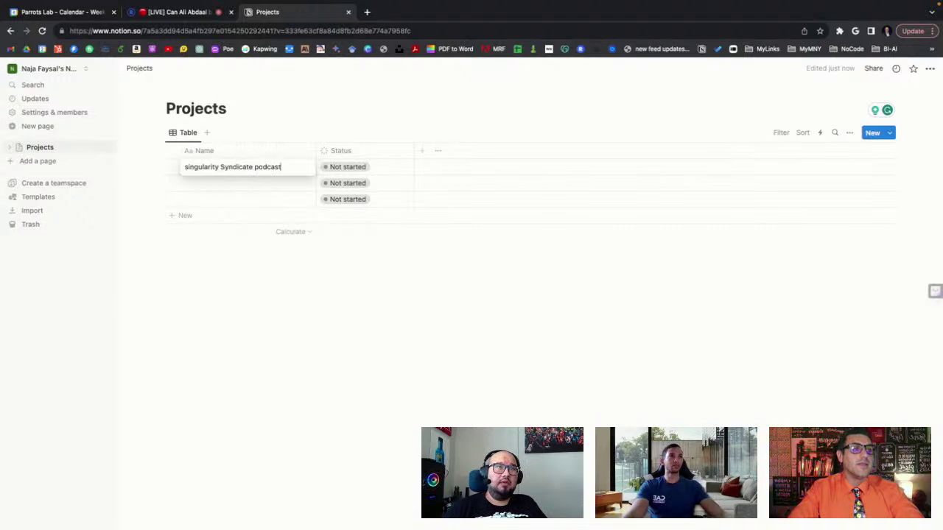
key(Return)
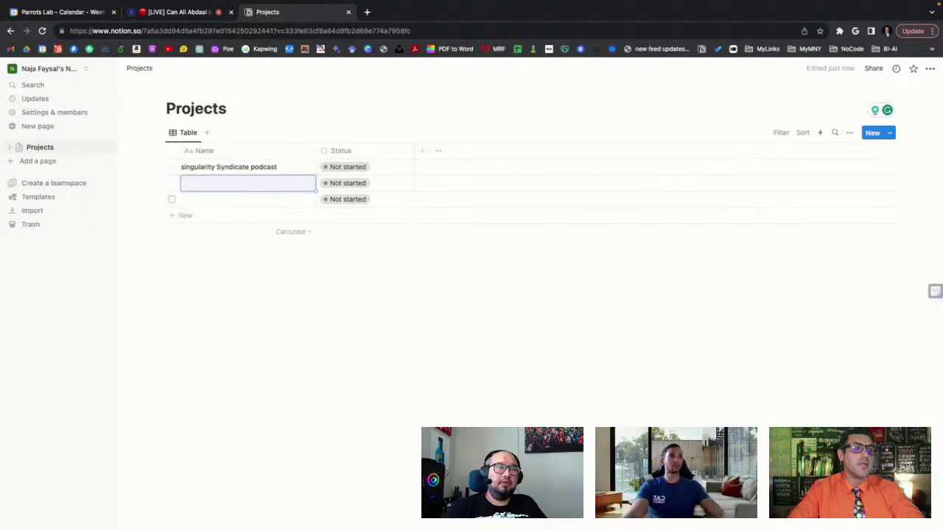
text(Coyote Hikers)
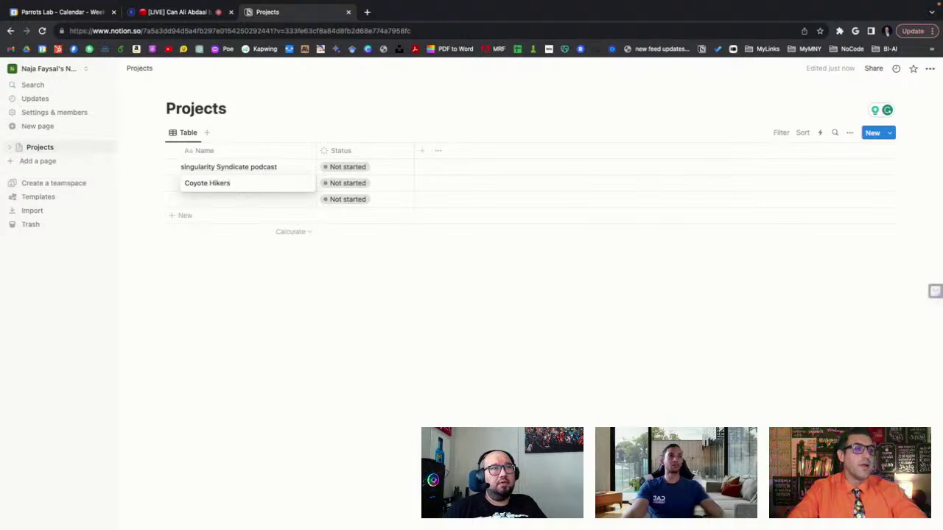
key(Return)
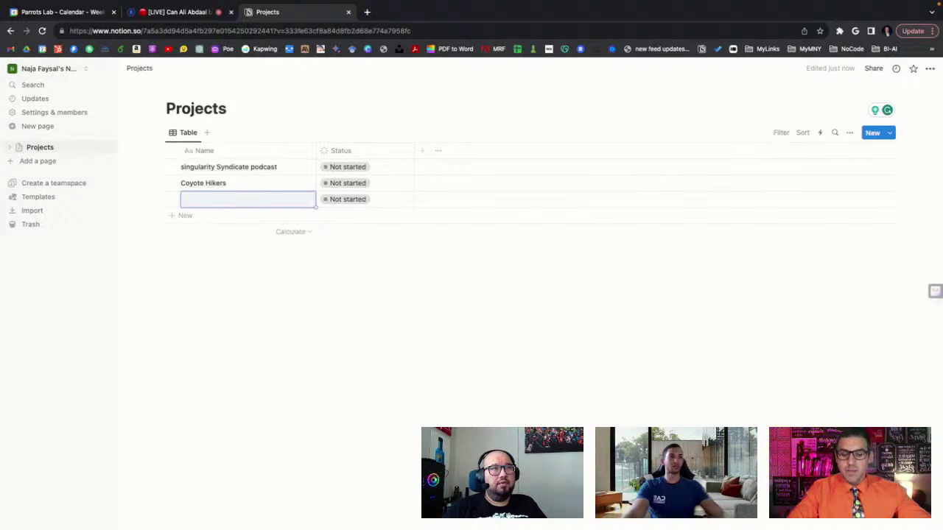
text(Household)
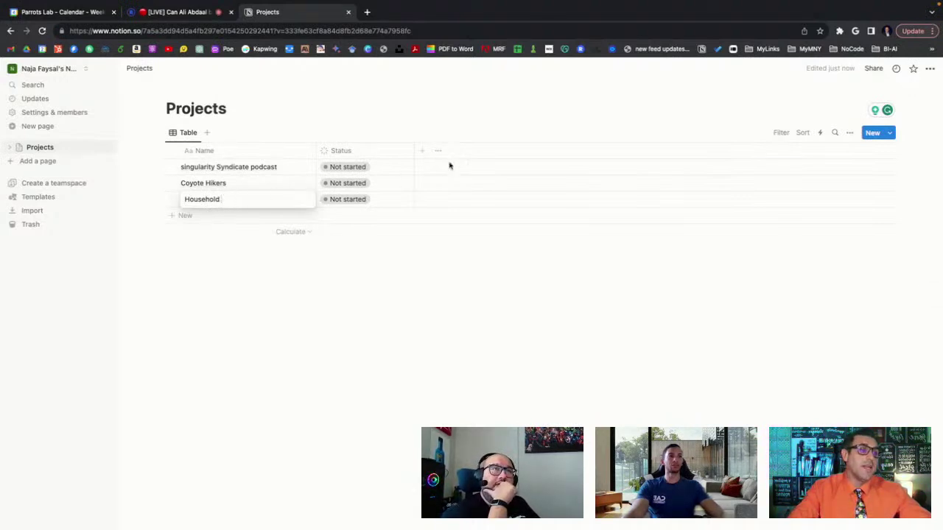
key(Escape)
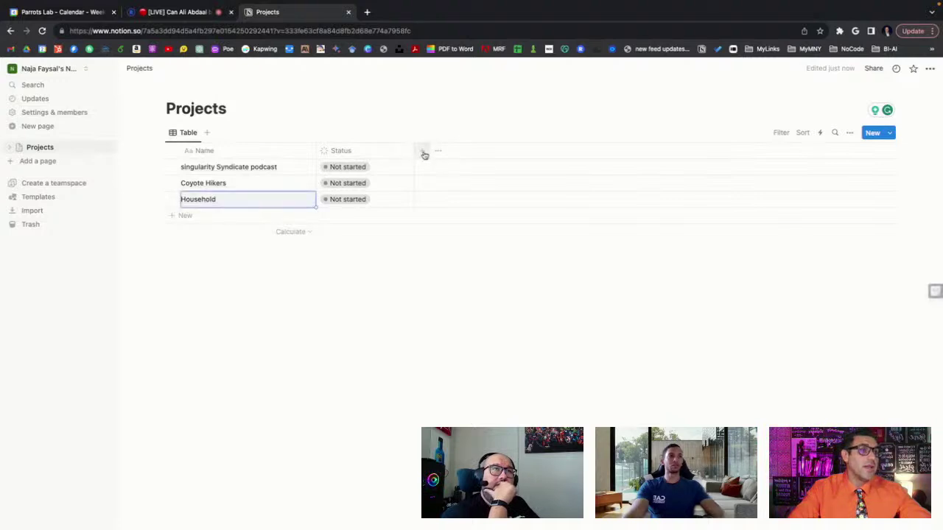
click(424, 153)
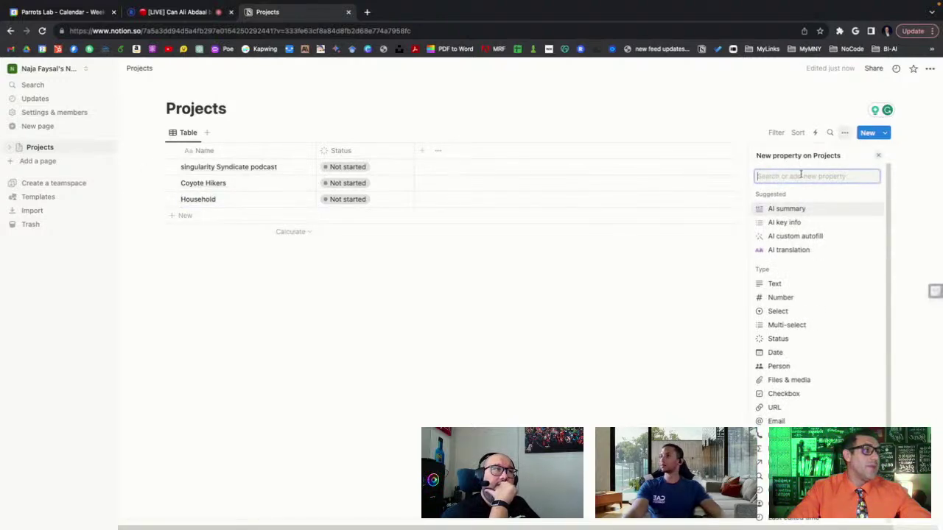
text(de)
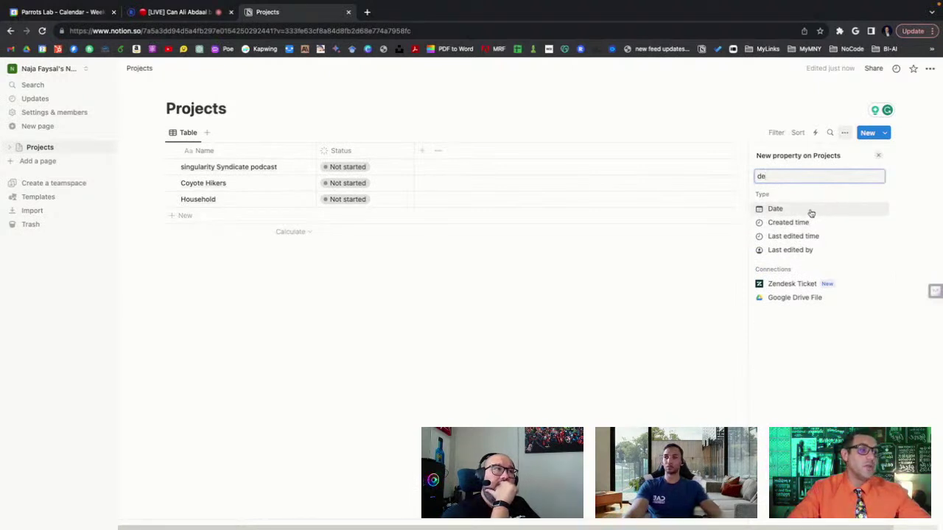
key(BackSpace)
text(ue)
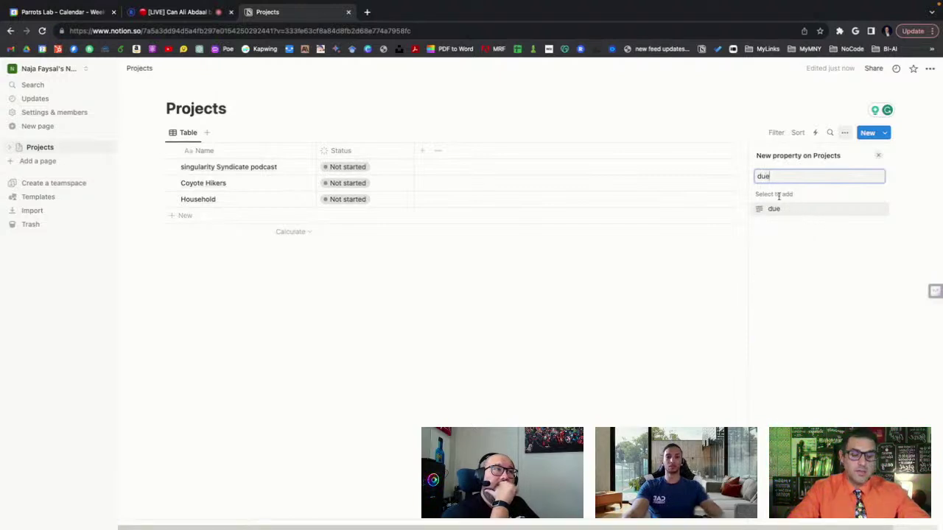
key(BackSpace)
key(BackSpace)
key(BackSpace)
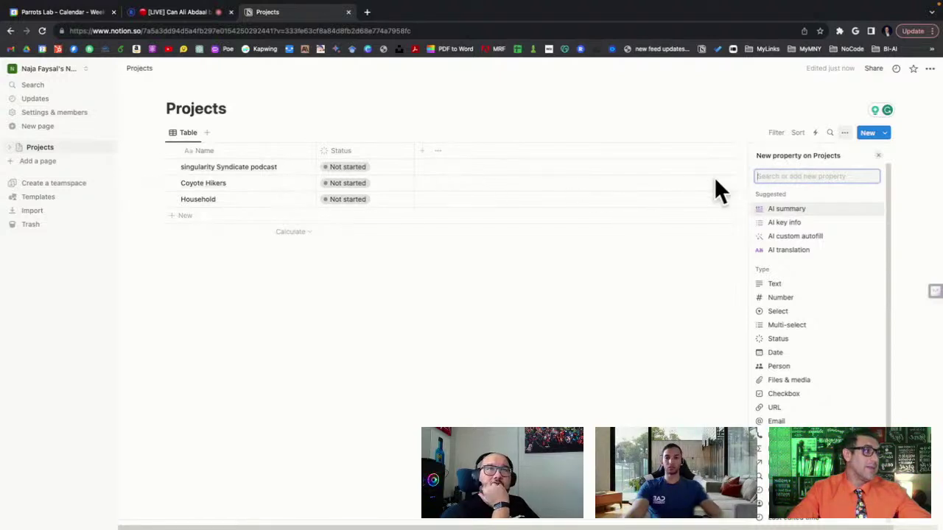
click(663, 290)
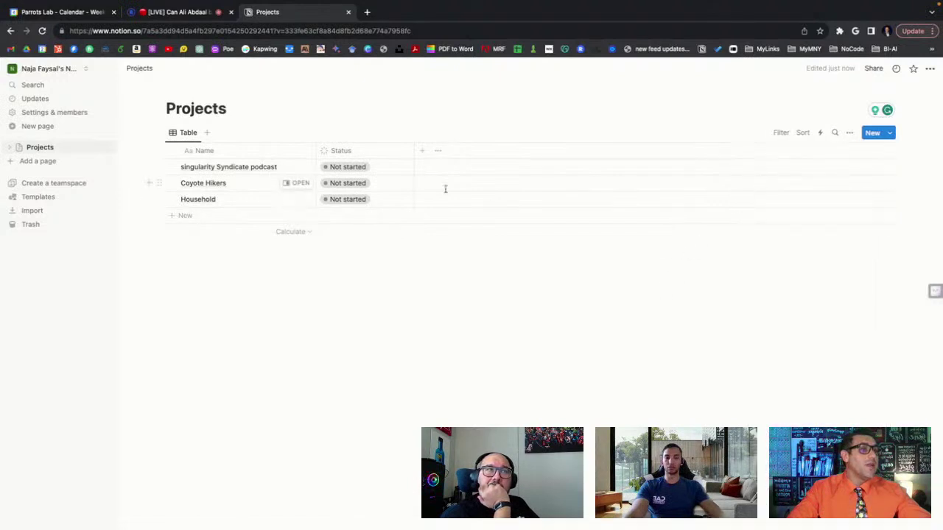
- Set the status of Coyote Hikers to In progress and of Household to Done
click(349, 185)
click(361, 253)
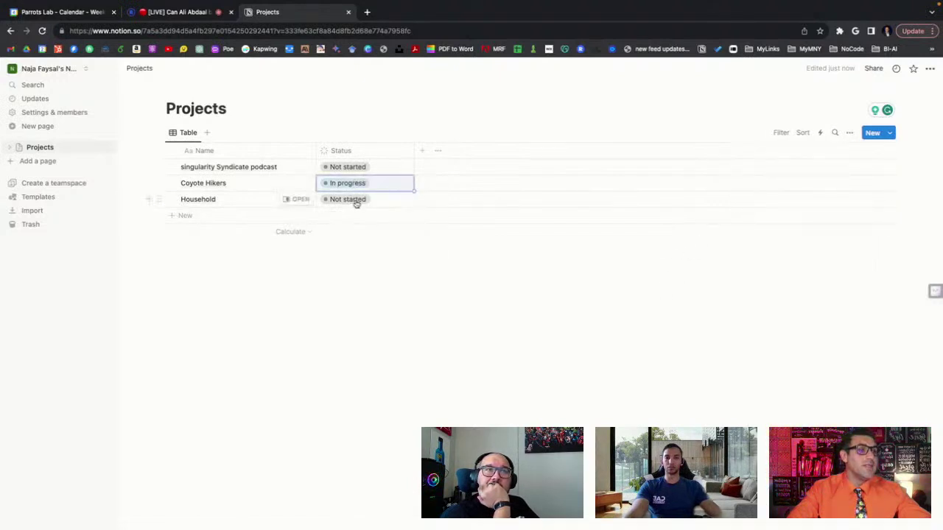
click(356, 201)
click(344, 319)
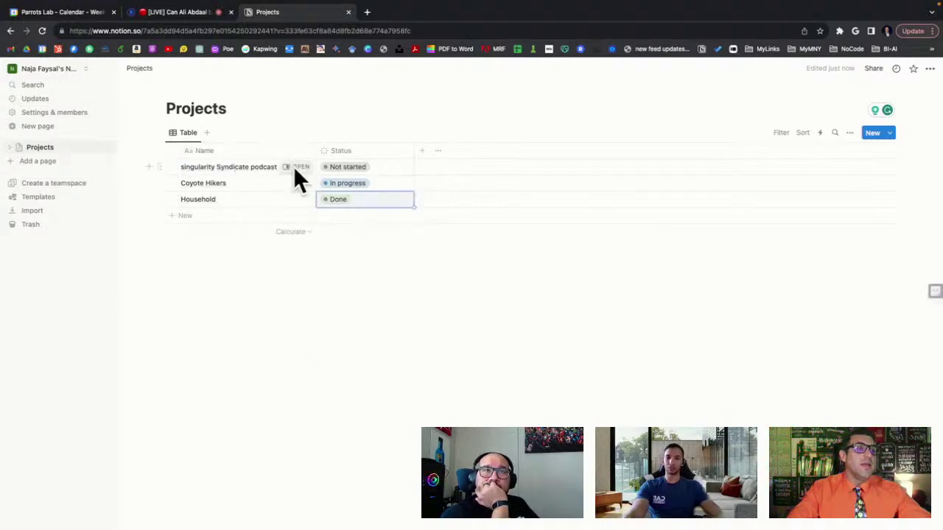
- Change the Projects view layout from table to Board
click(849, 132)
click(794, 197)
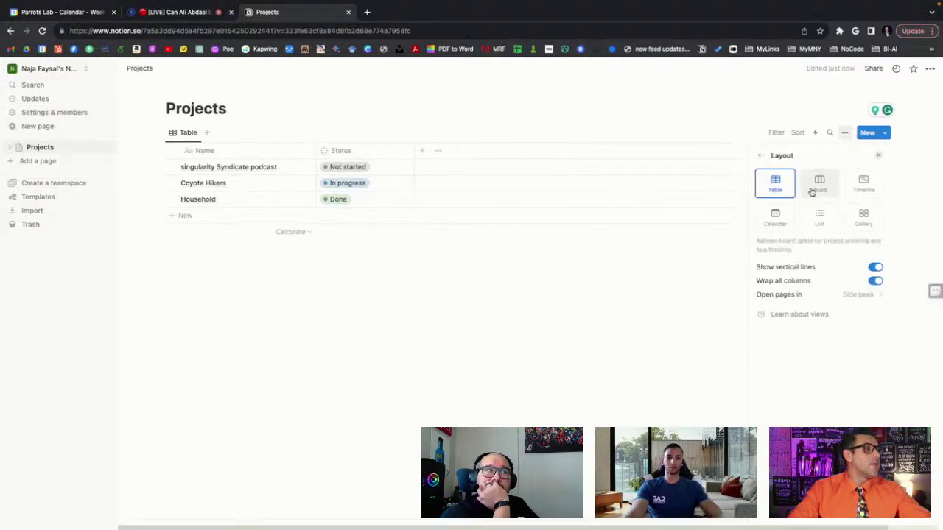
click(817, 189)
click(599, 257)
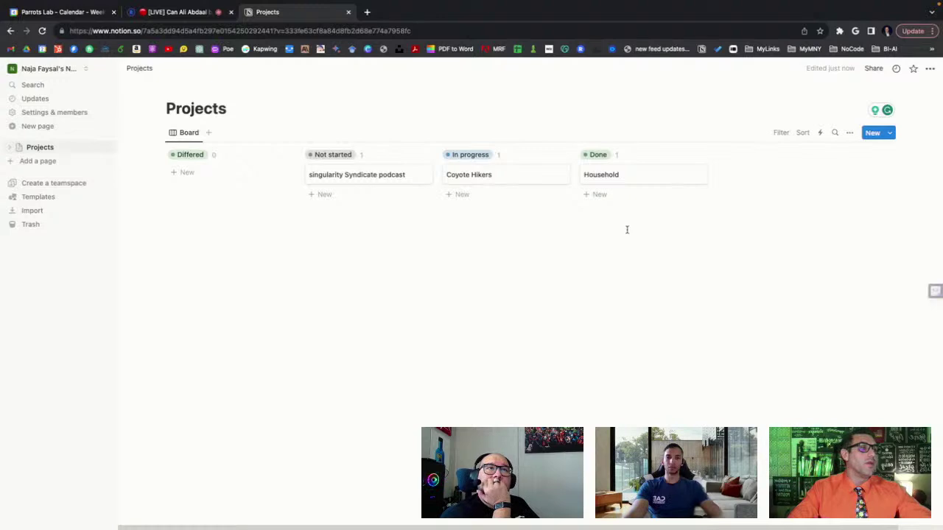
- Add two cards named "x" and "y" to the Not started column of the Projects board
click(331, 194)
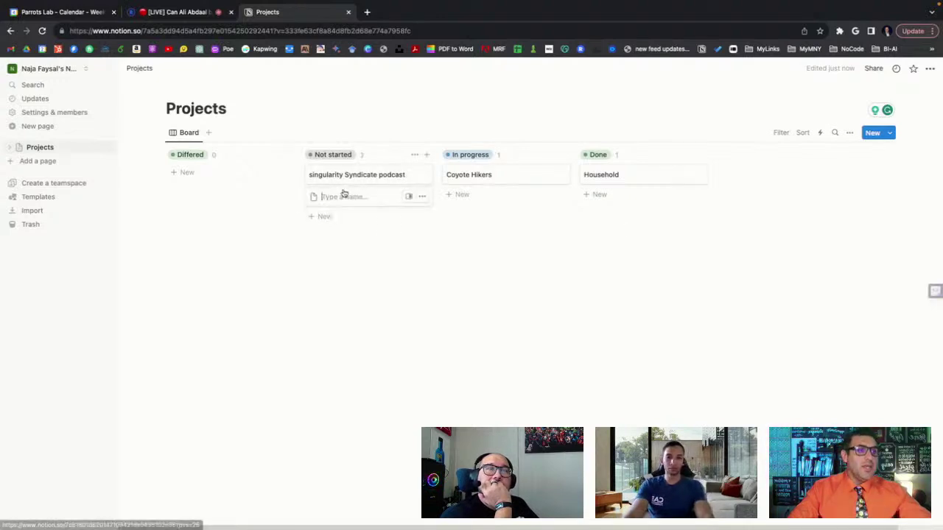
text(x)
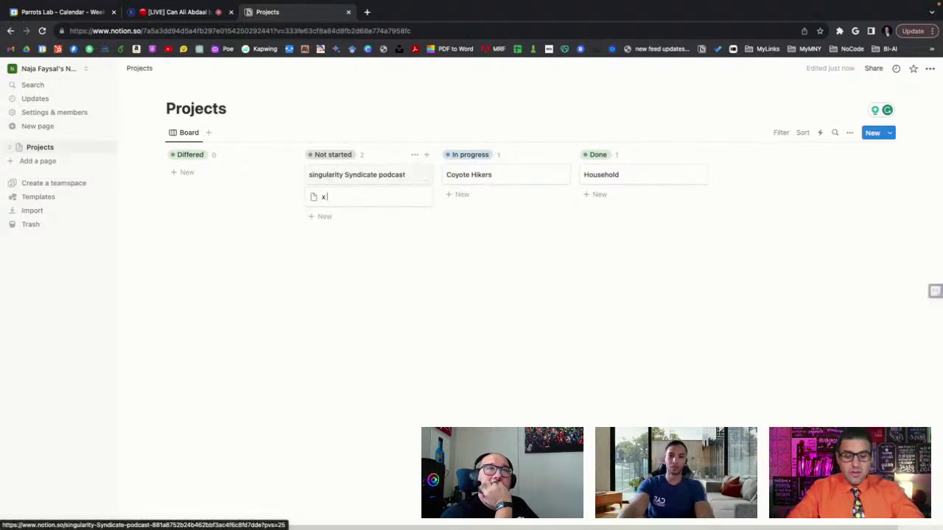
key(Escape)
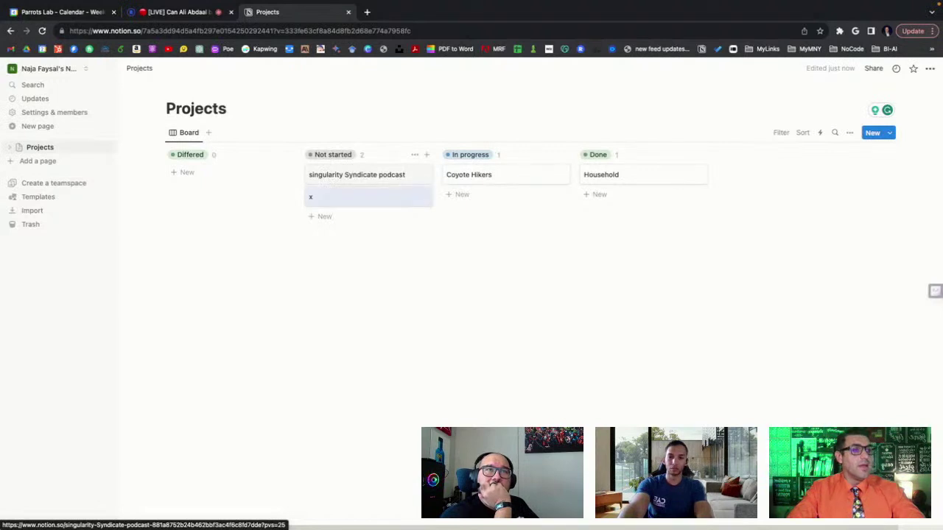
click(317, 217)
text(y)
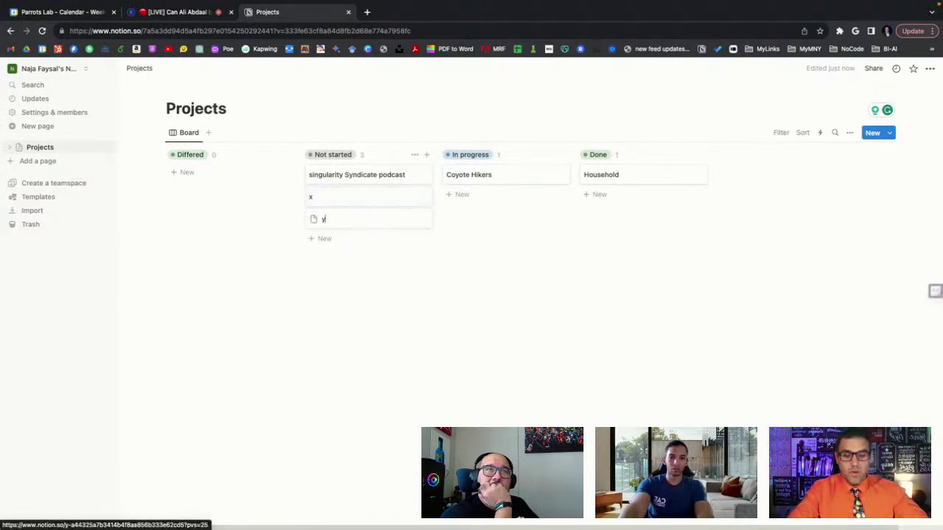
click(344, 288)
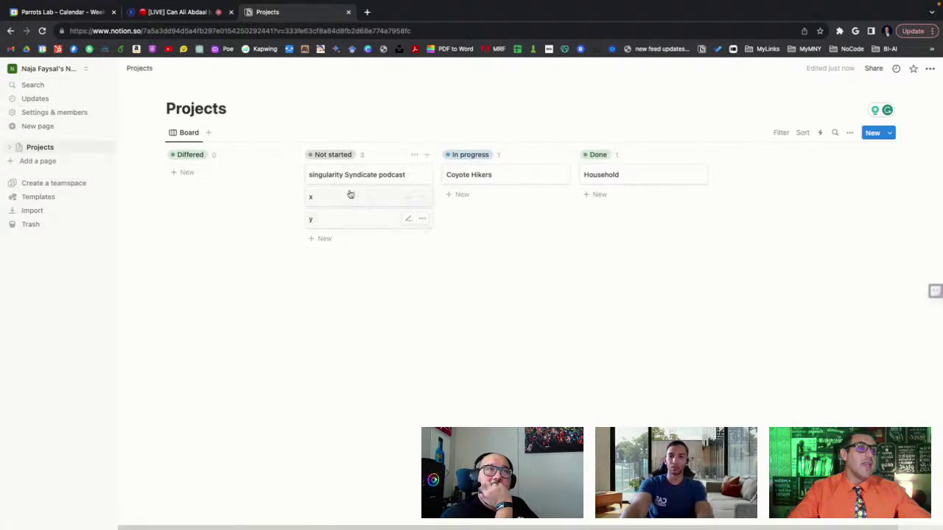
- Open the singularity Syndicate podcast card and write the placeholder line "asdjiasjiasdkas" in its page body
click(389, 177)
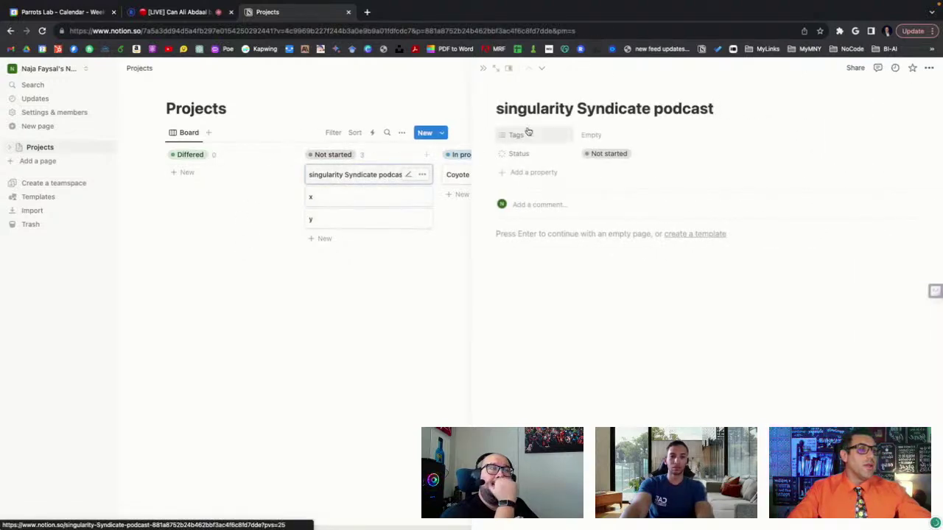
click(718, 106)
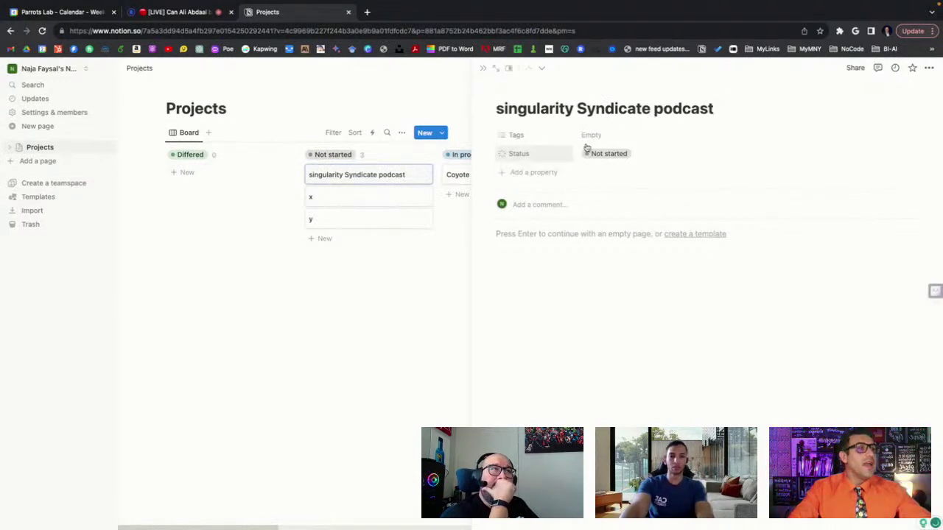
click(530, 234)
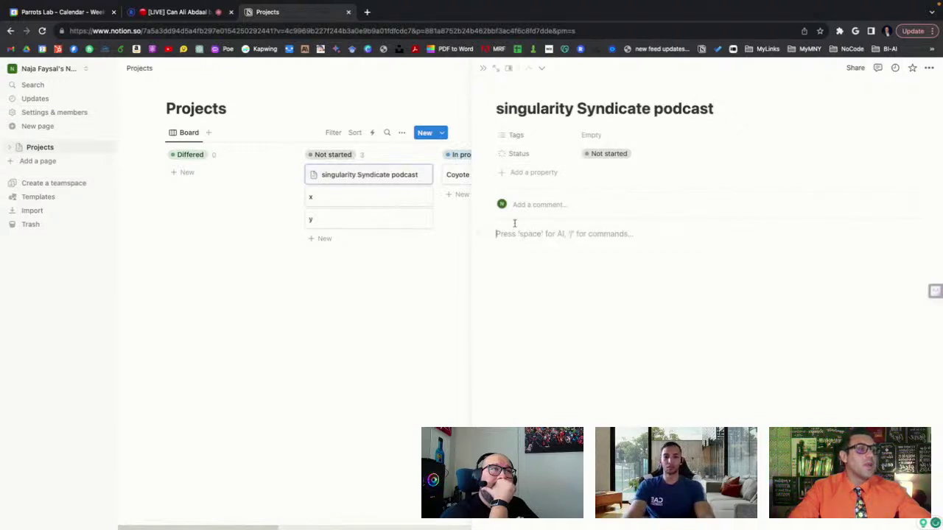
text(asdjiasjiasdkas d)
key(Return)
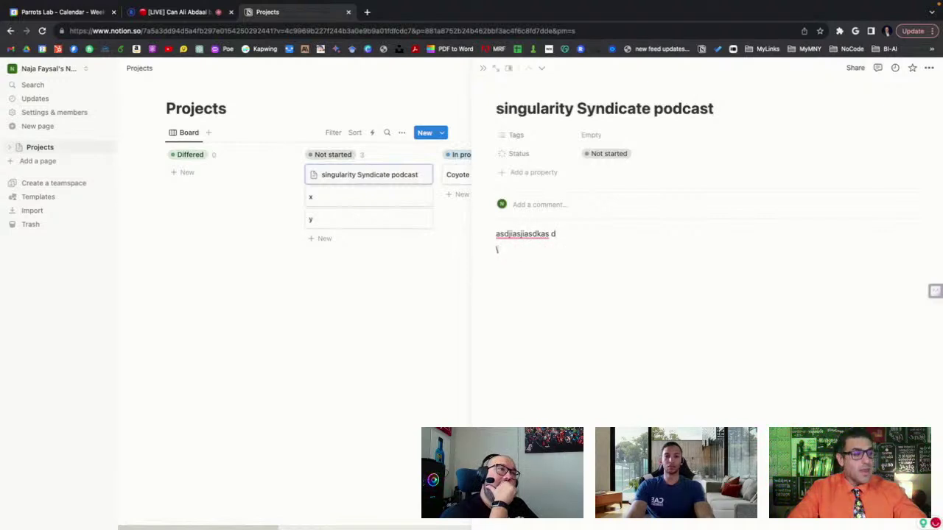
text(/)
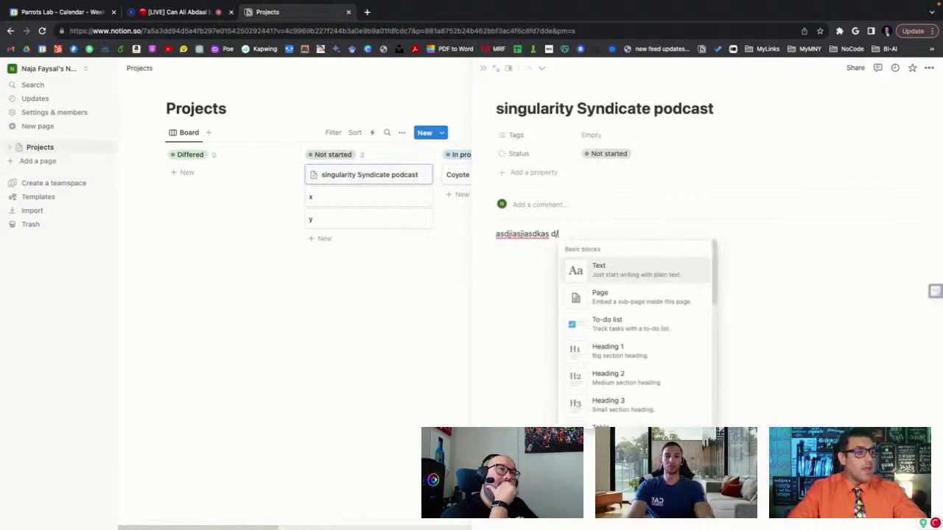
key(BackSpace)
key(BackSpace)
key(BackSpace)
key(Return)
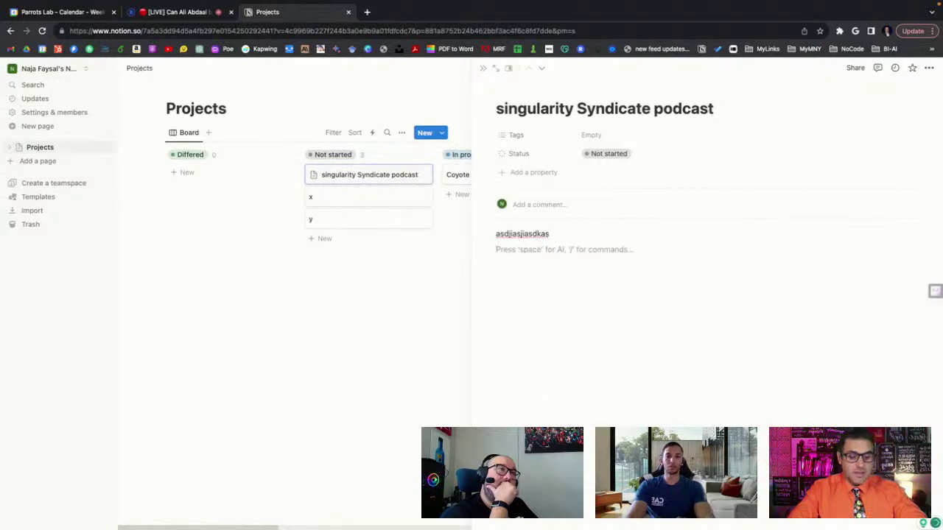
- Insert a toggle list titled "Graphics" below the placeholder line
text(/)
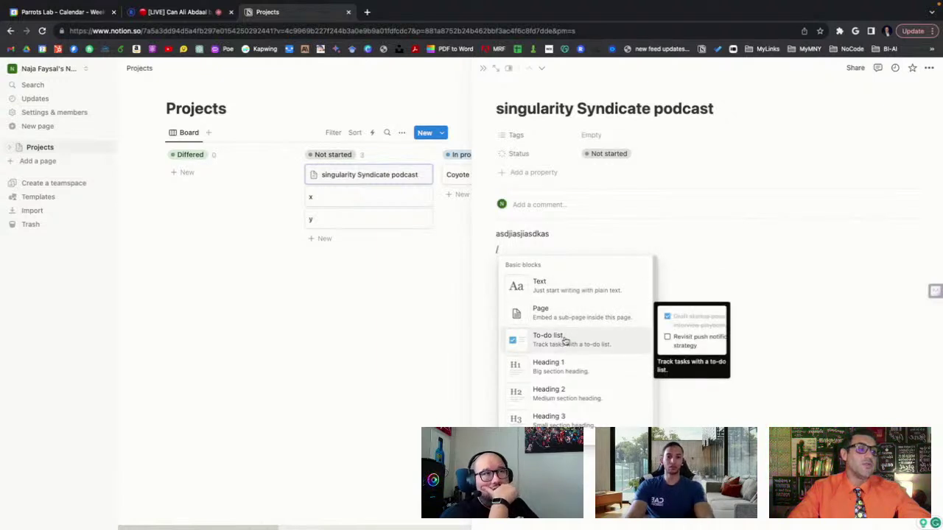
scroll(565, 370, down, 3)
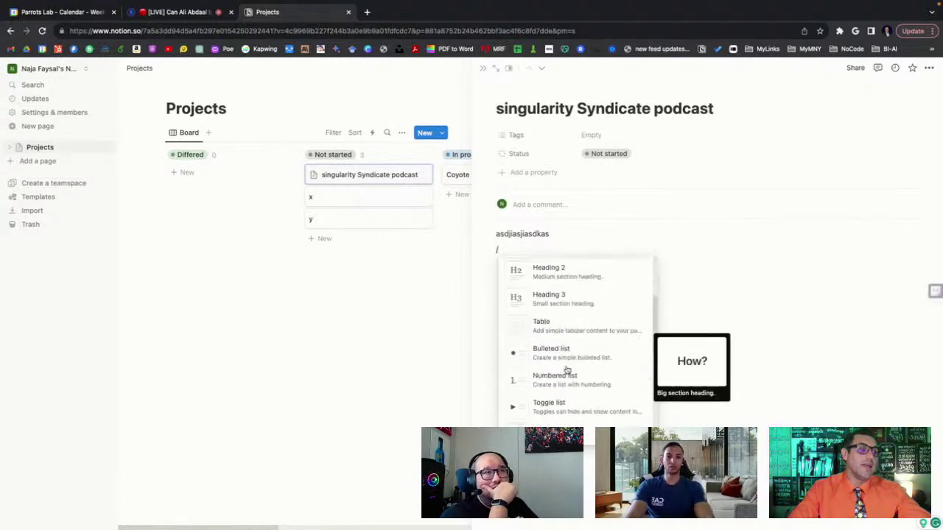
scroll(565, 361, down, 1)
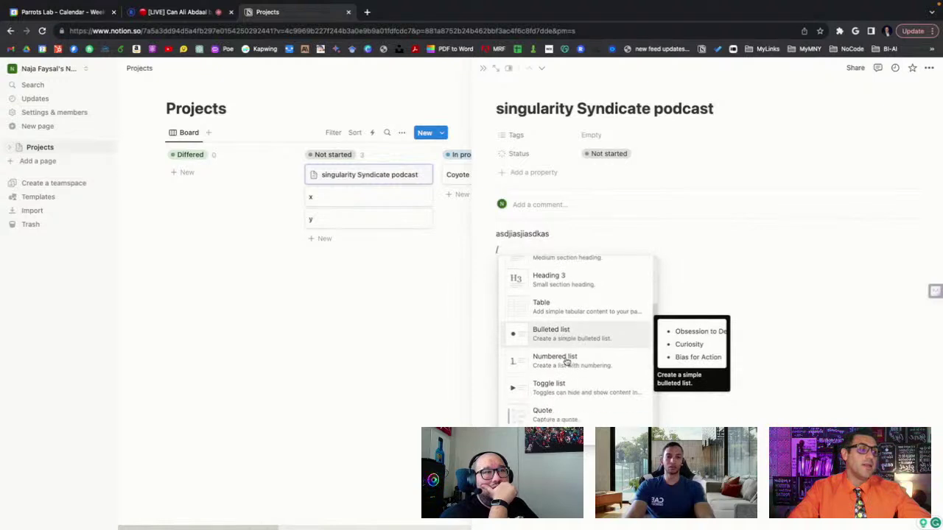
click(562, 383)
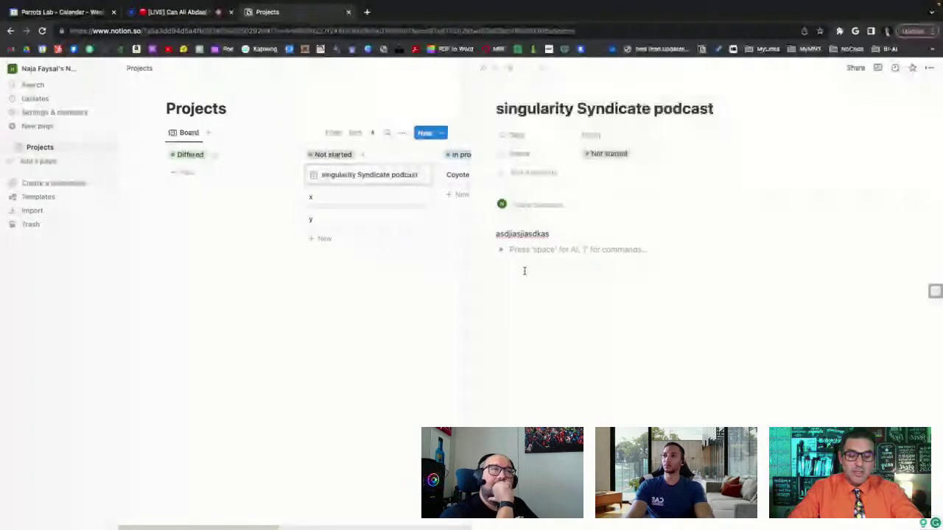
text(Graphic)
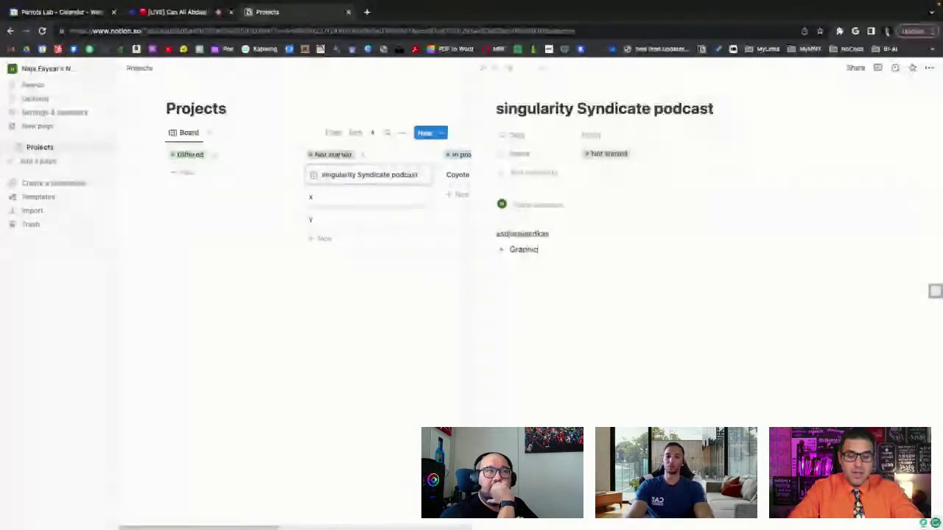
text(s)
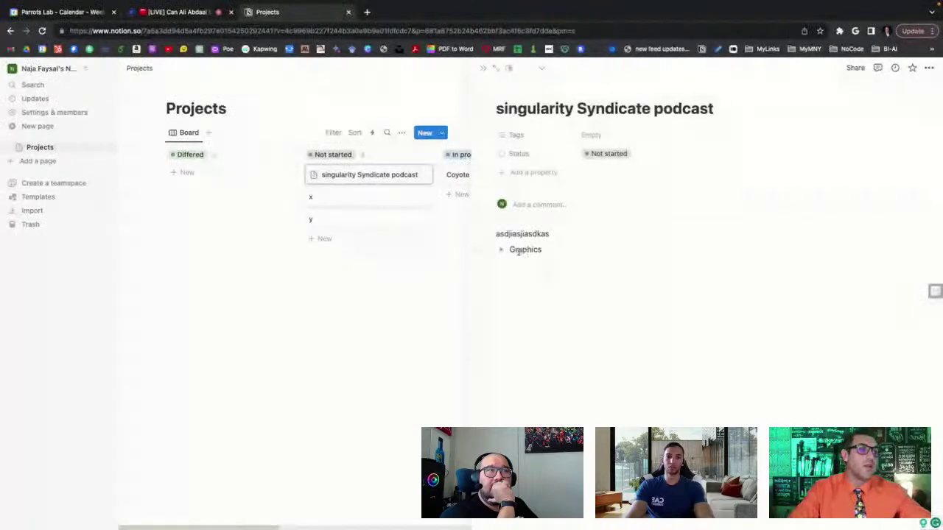
- Add the lines "item 1" and "item" inside the Graphics toggle and collapse it
click(500, 250)
click(511, 265)
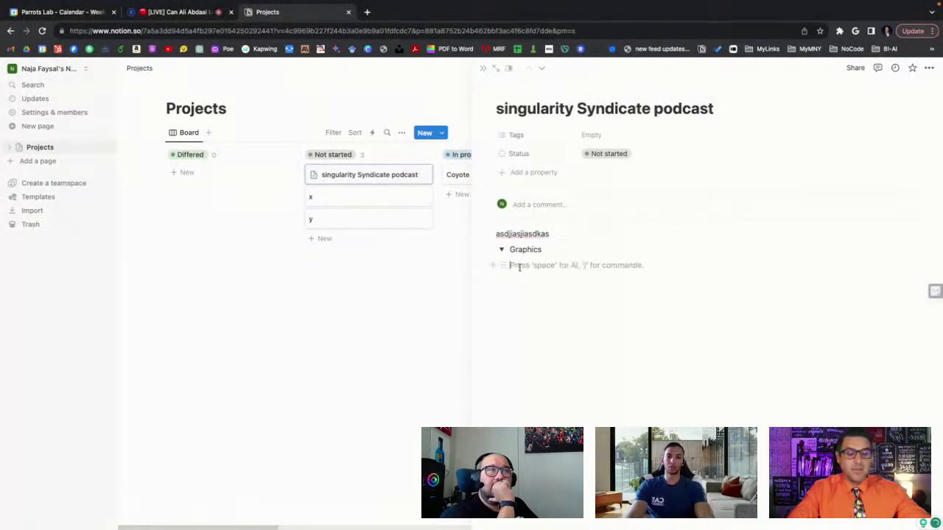
text(item)
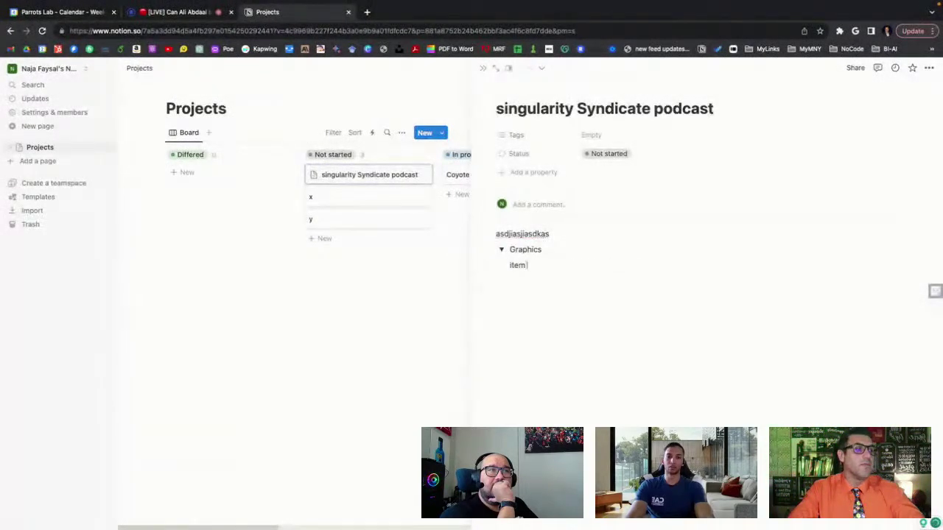
text( 1)
key(Return)
text(ite)
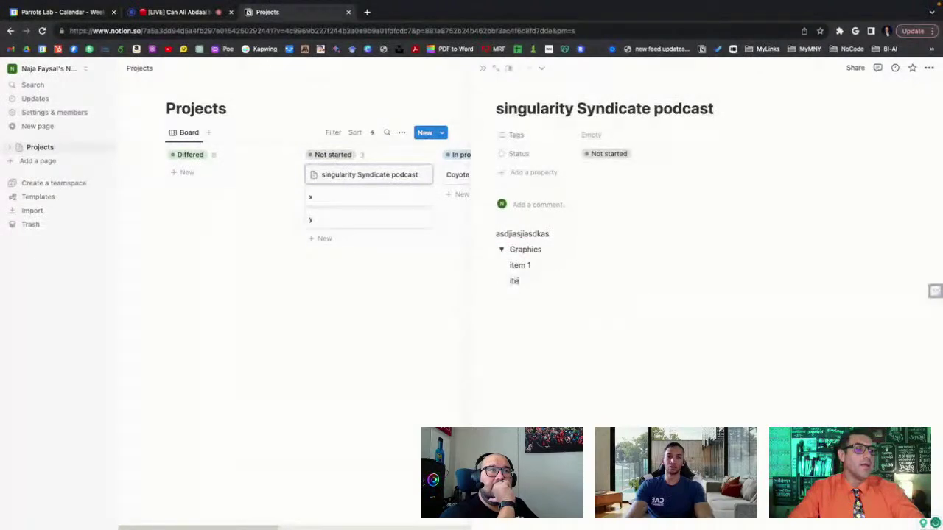
text(m)
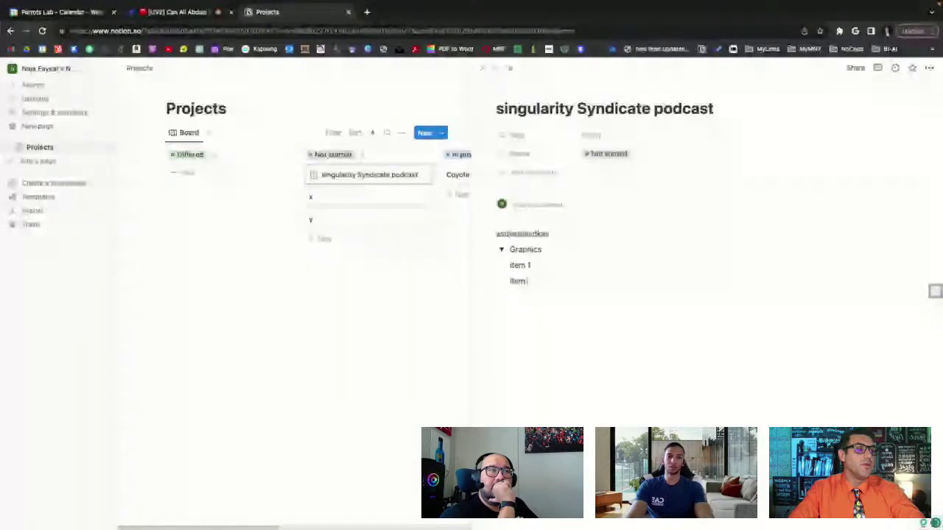
click(502, 250)
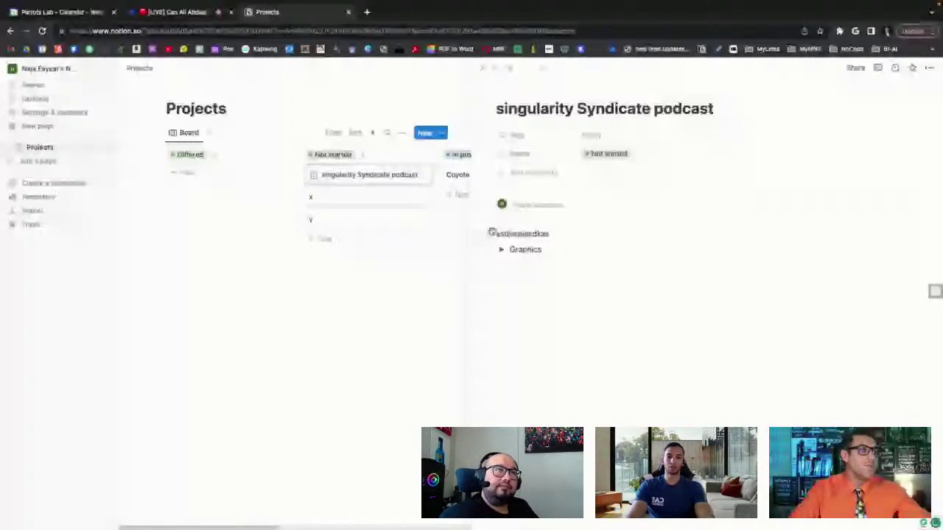
- Insert a table view of a new database below the Graphics toggle and title it "Tasks"
double_click(509, 234)
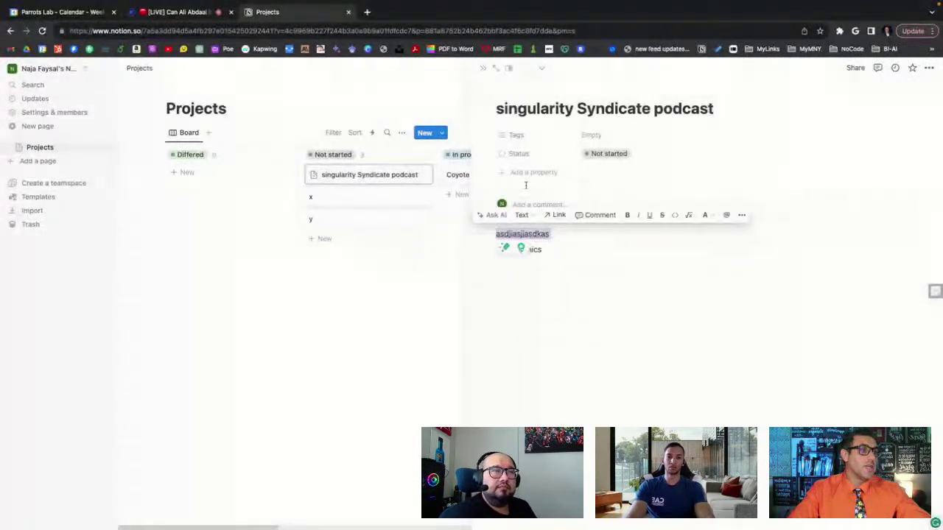
click(548, 275)
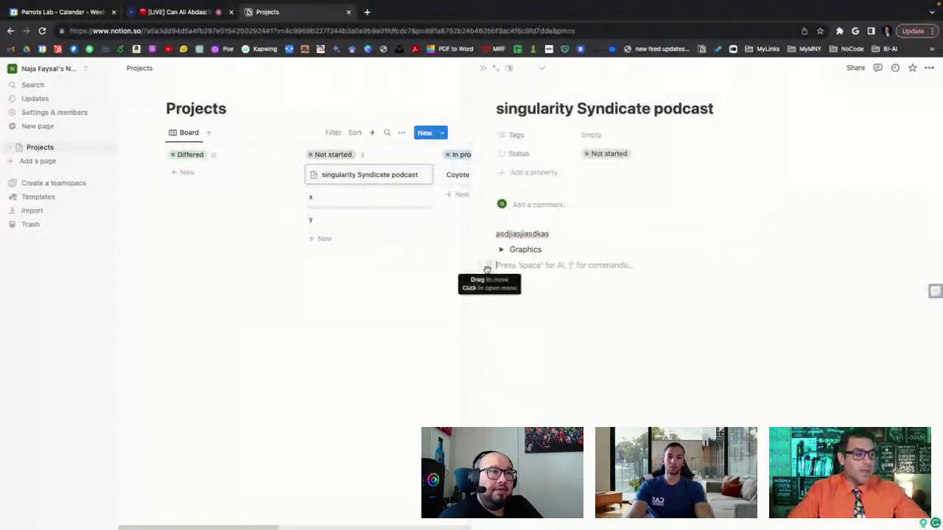
text(/)
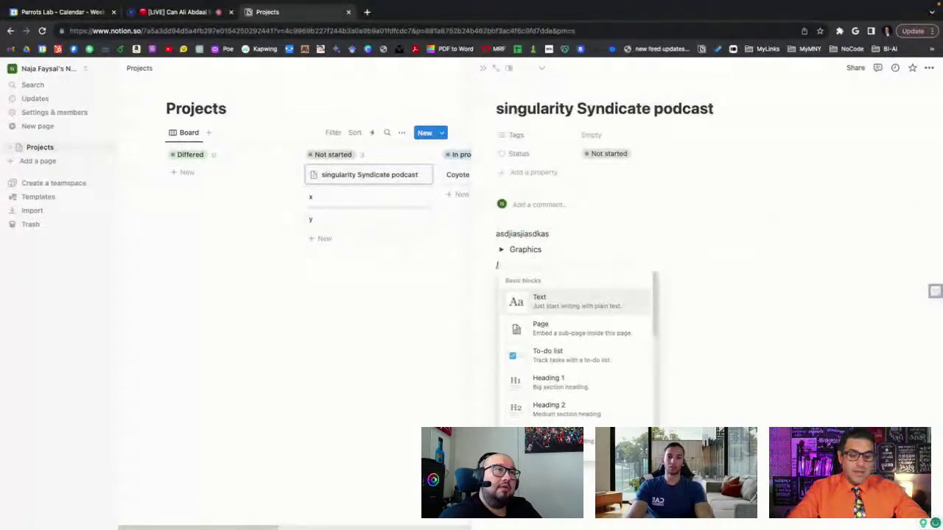
text(tab)
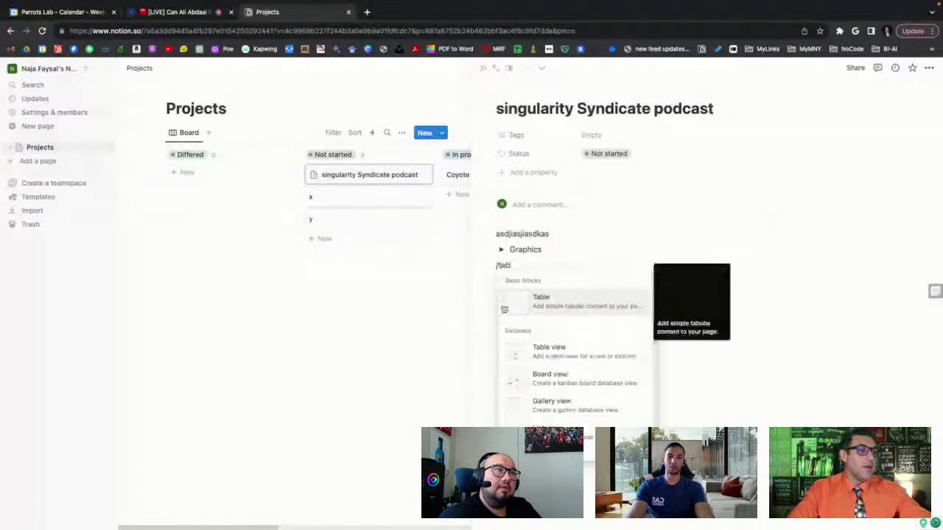
click(562, 353)
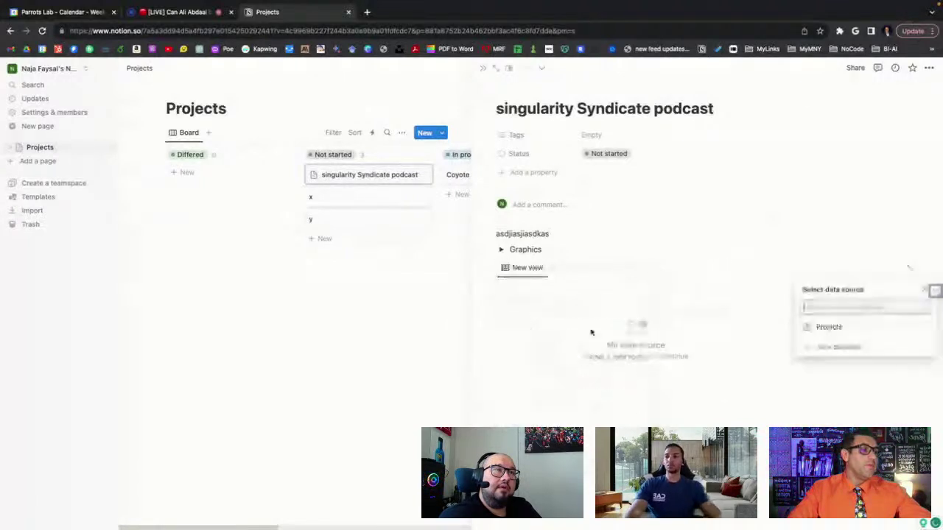
click(840, 348)
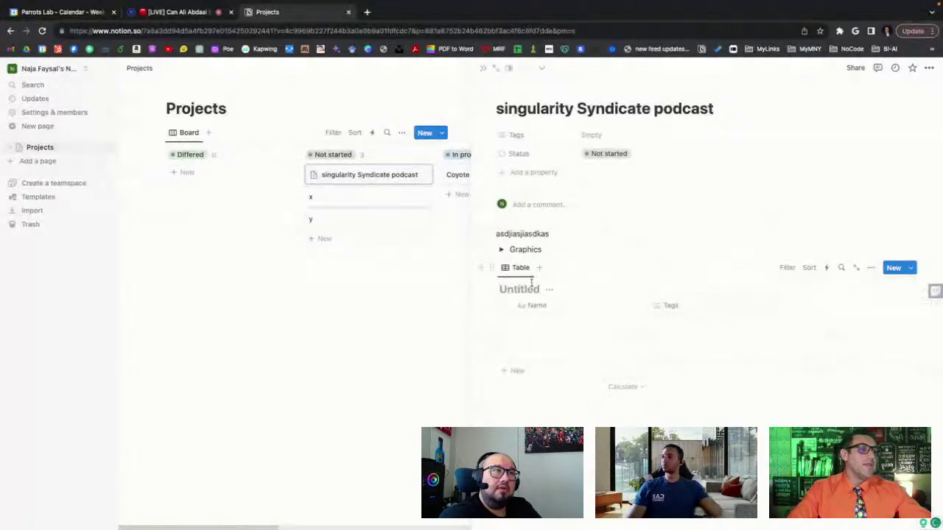
text(Tasks)
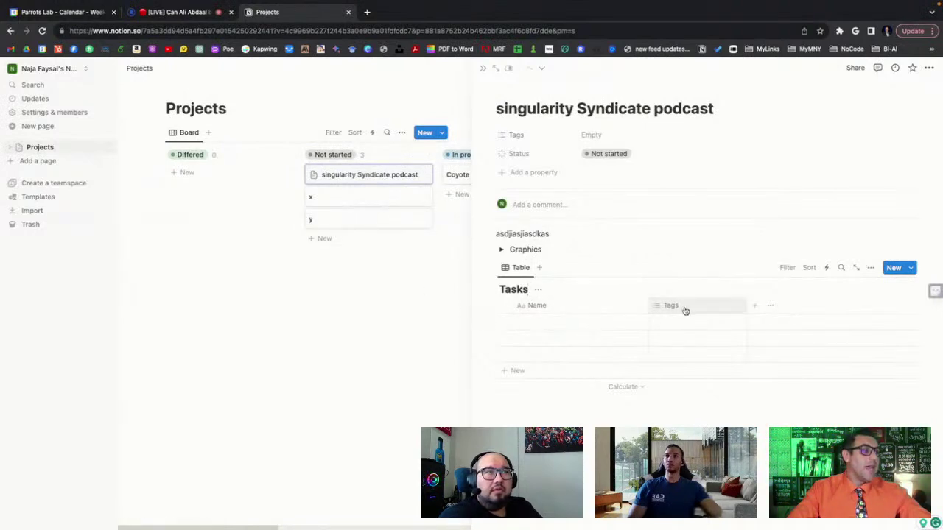
- Hide the Tags property in the Tasks table
click(713, 310)
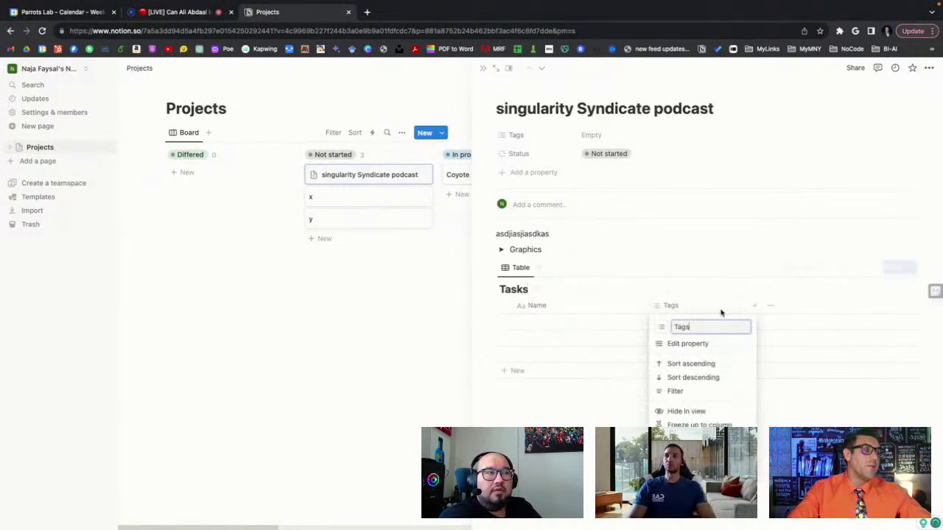
click(699, 344)
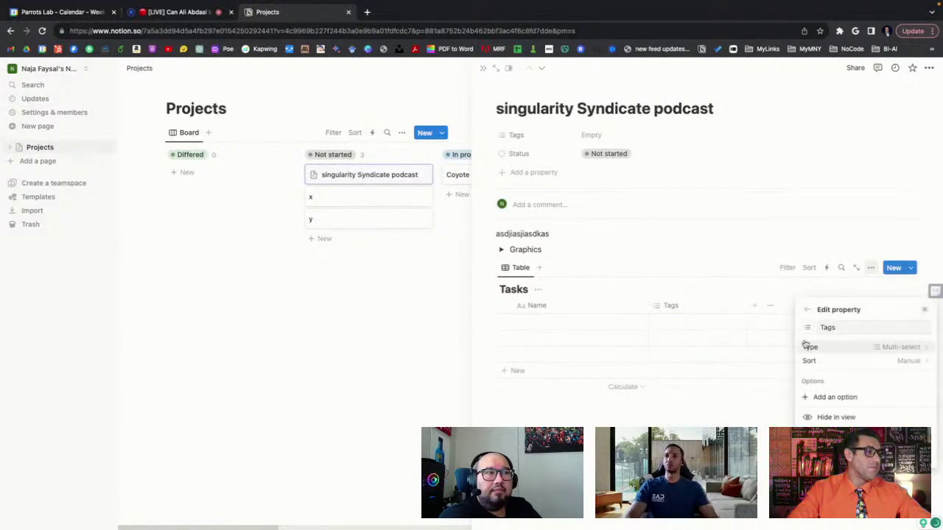
click(807, 310)
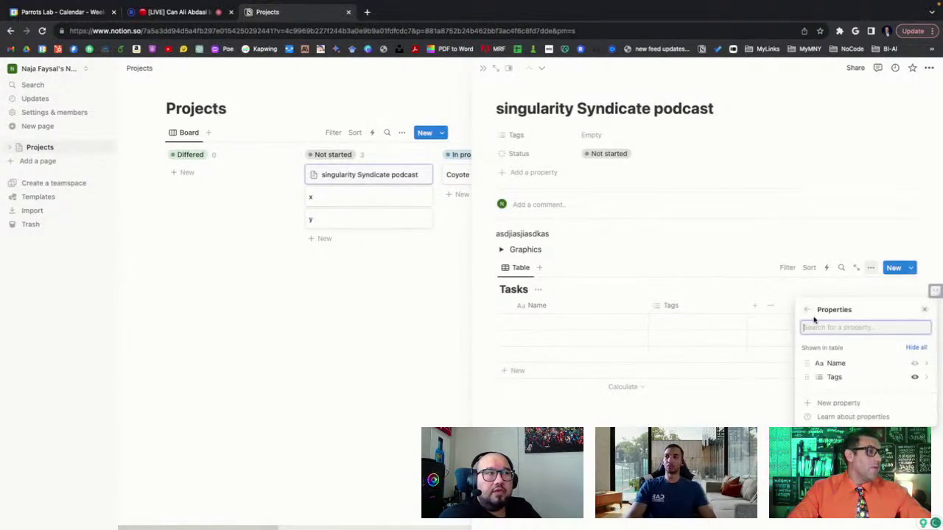
click(914, 379)
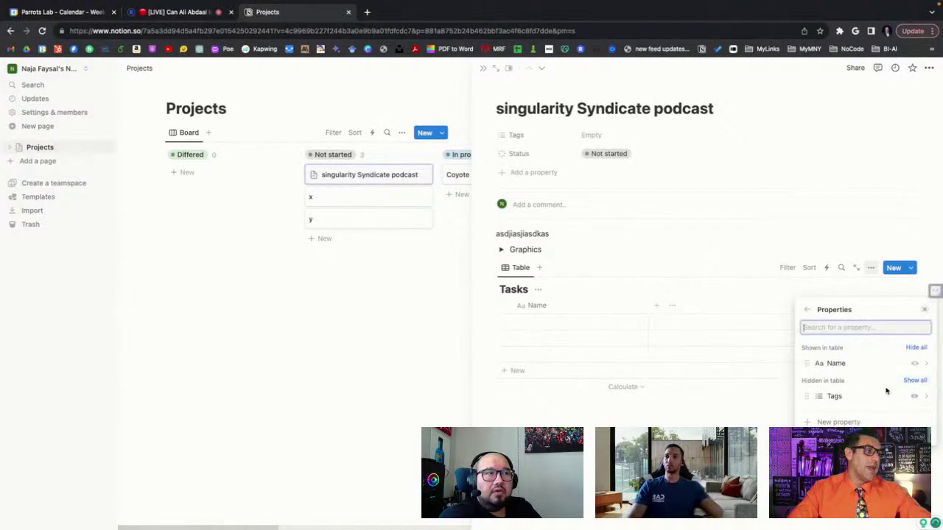
- Add a new property of type Select to the Tasks table
click(838, 422)
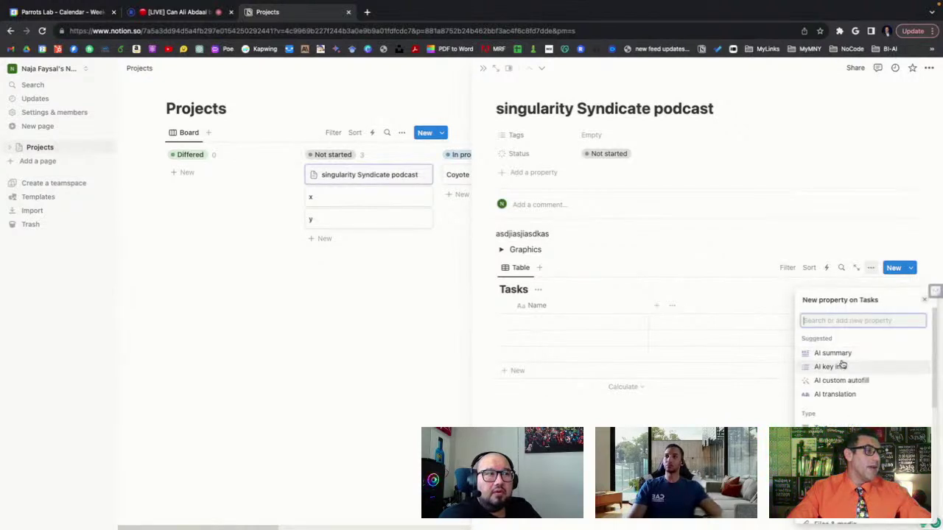
text(project)
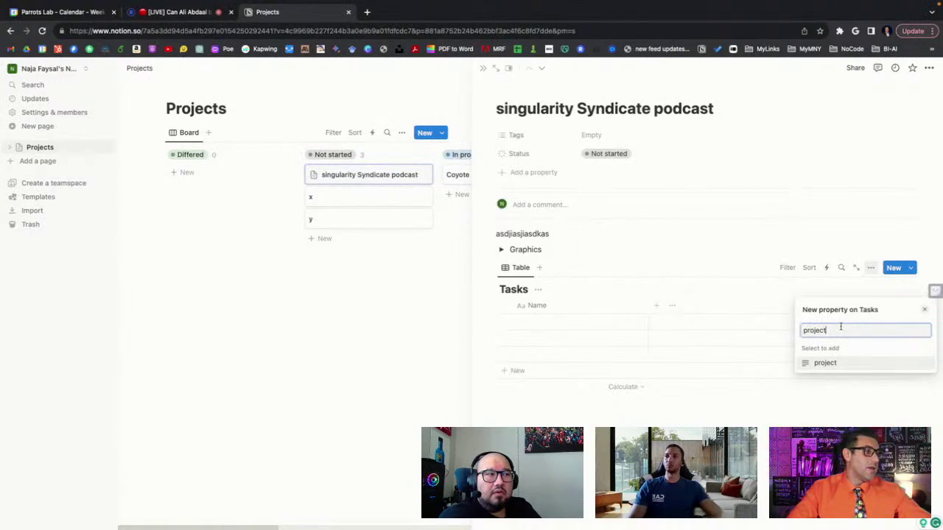
drag(841, 326, 804, 330)
key(BackSpace)
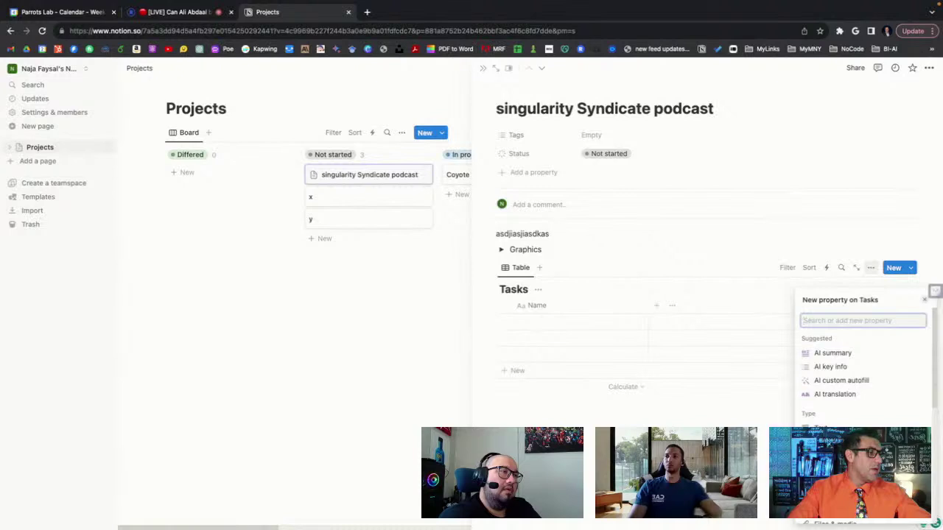
click(830, 455)
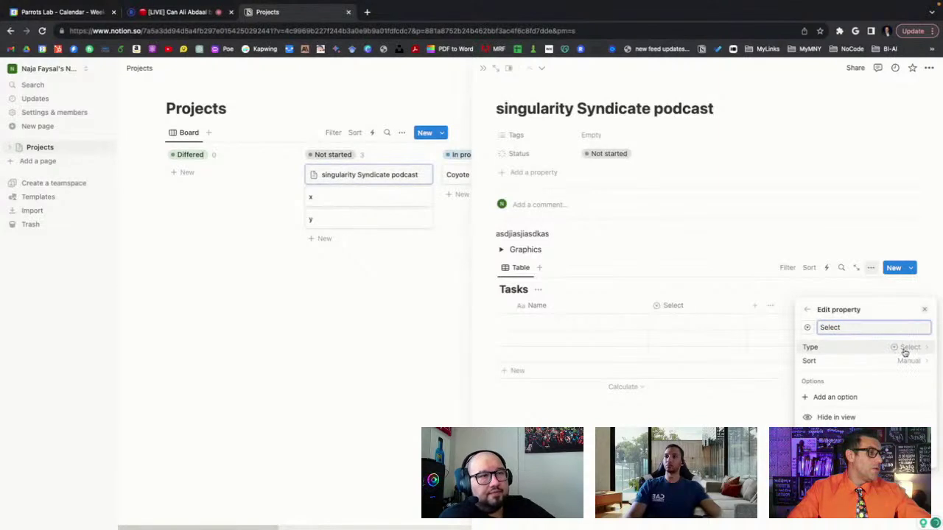
click(806, 309)
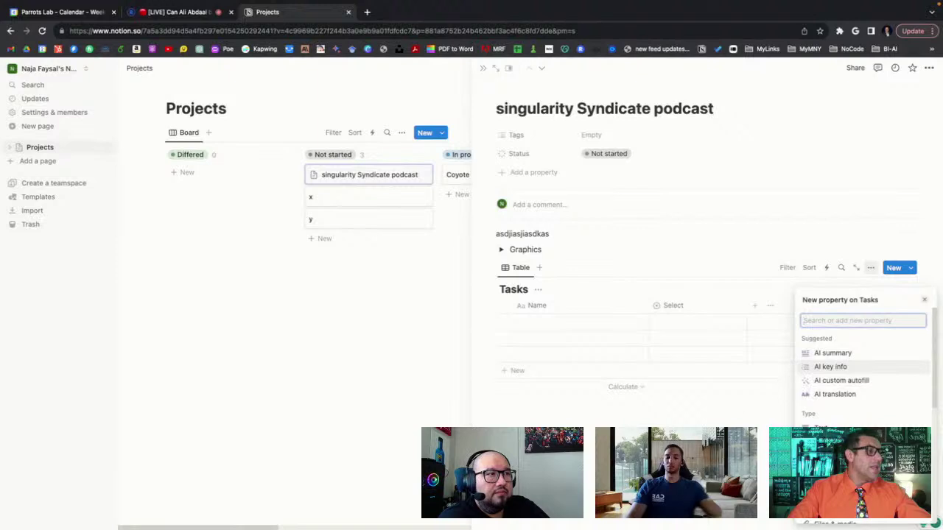
click(780, 366)
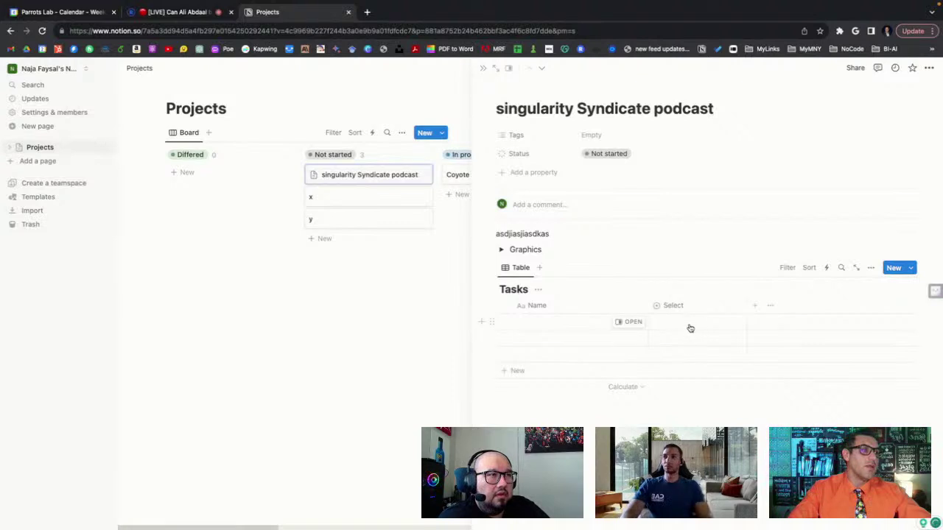
- Close the project page and reopen it from the singularity Syndicate podcast card on the board
click(421, 290)
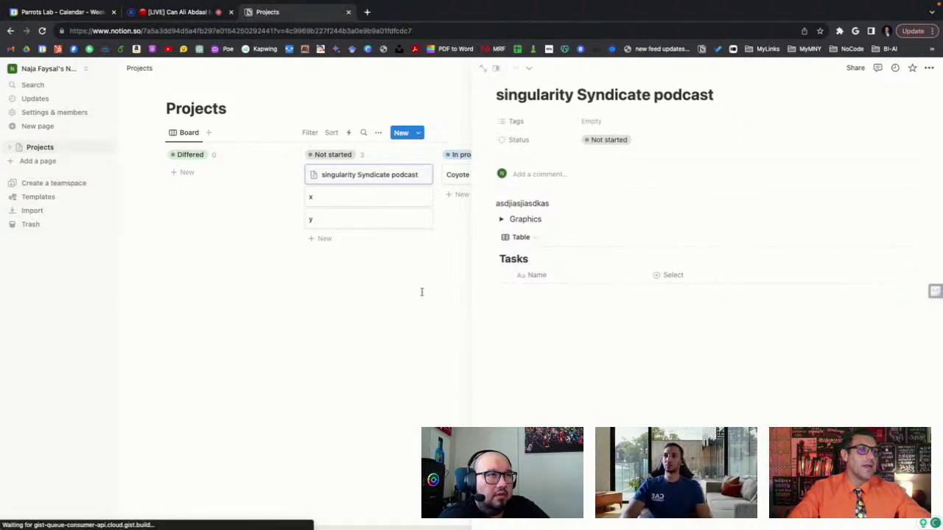
click(377, 178)
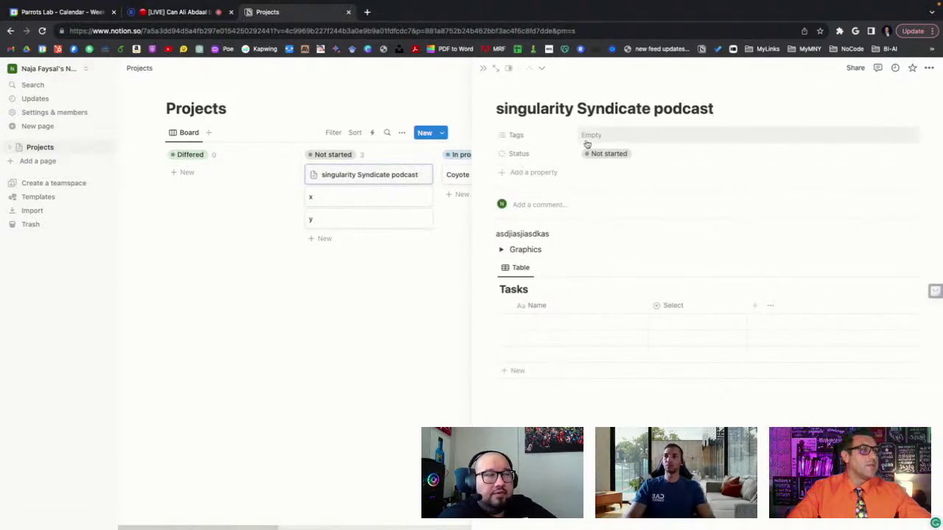
click(544, 174)
click(549, 181)
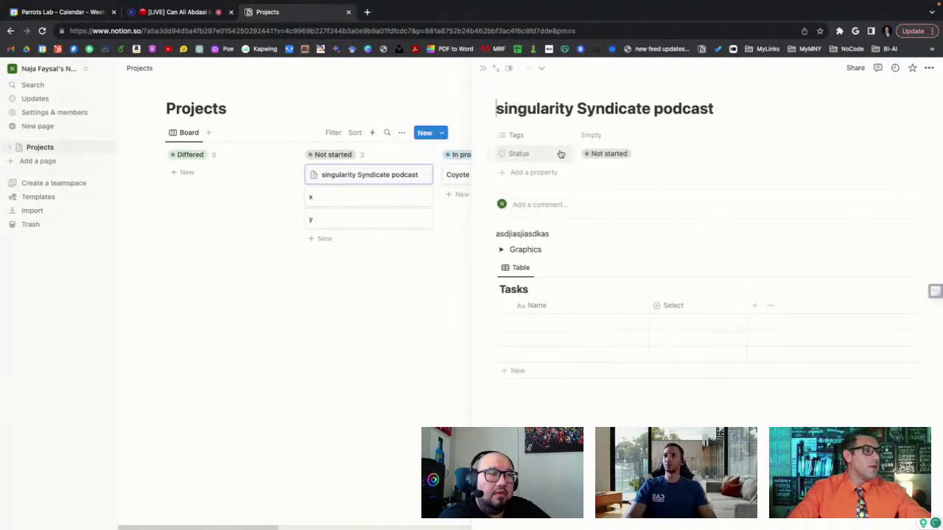
- Add an icon to the singularity Syndicate podcast page and change it to the monkey emoji covering its ears
click(522, 89)
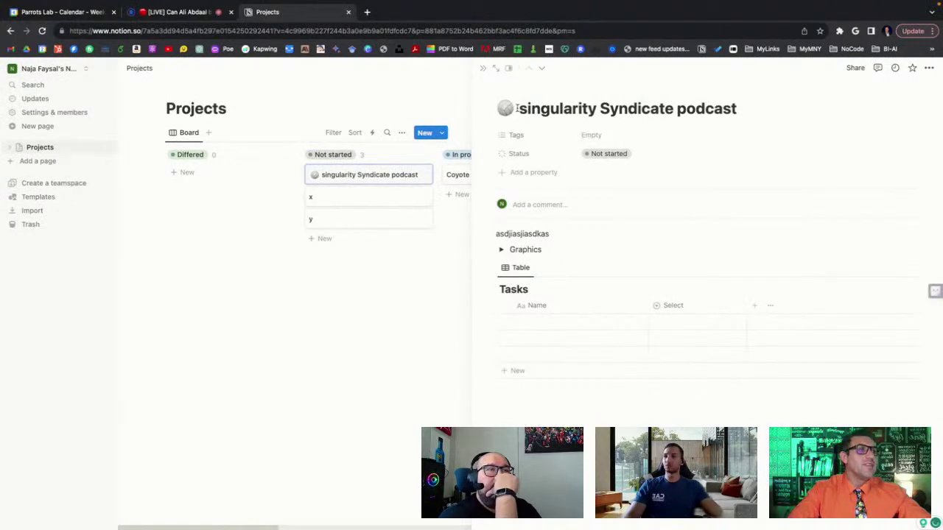
click(507, 110)
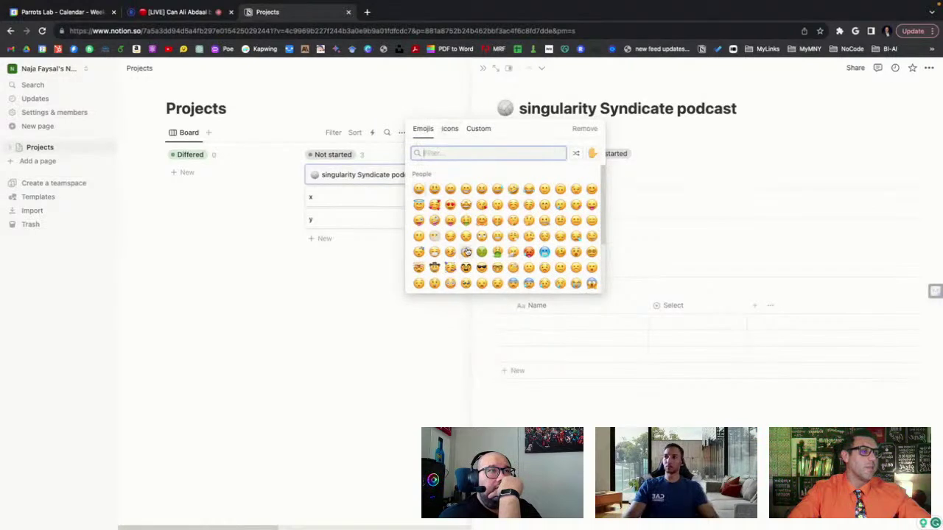
scroll(528, 265, down, 1)
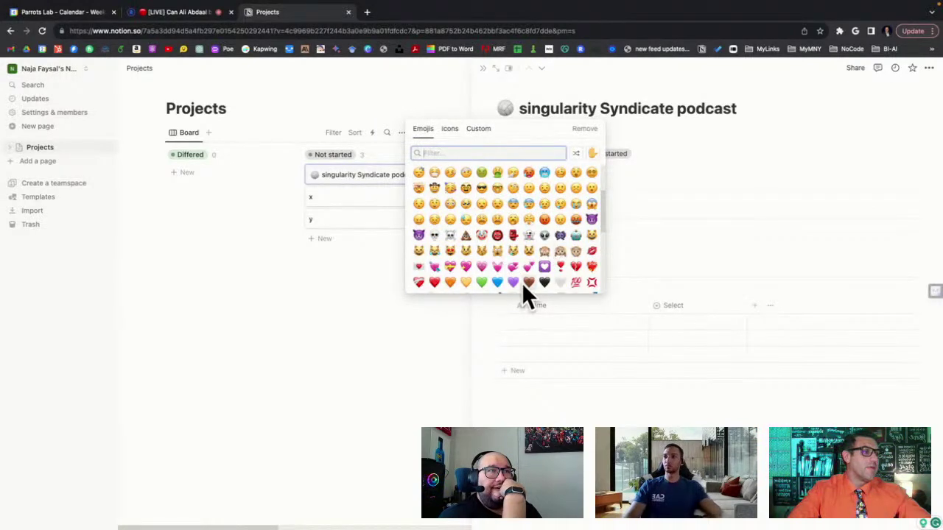
click(560, 251)
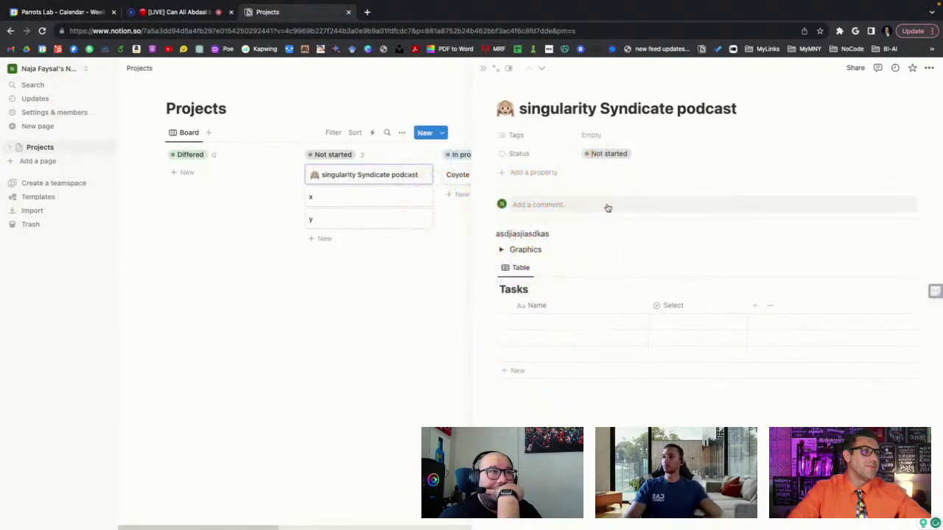
- Replace the page's emoji with the brown apple icon and add a cover image to the page
click(505, 108)
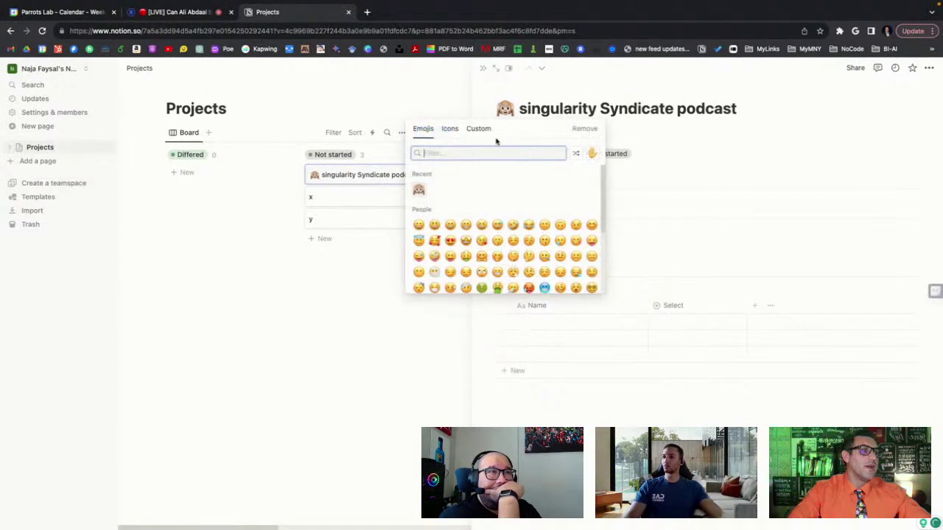
click(449, 128)
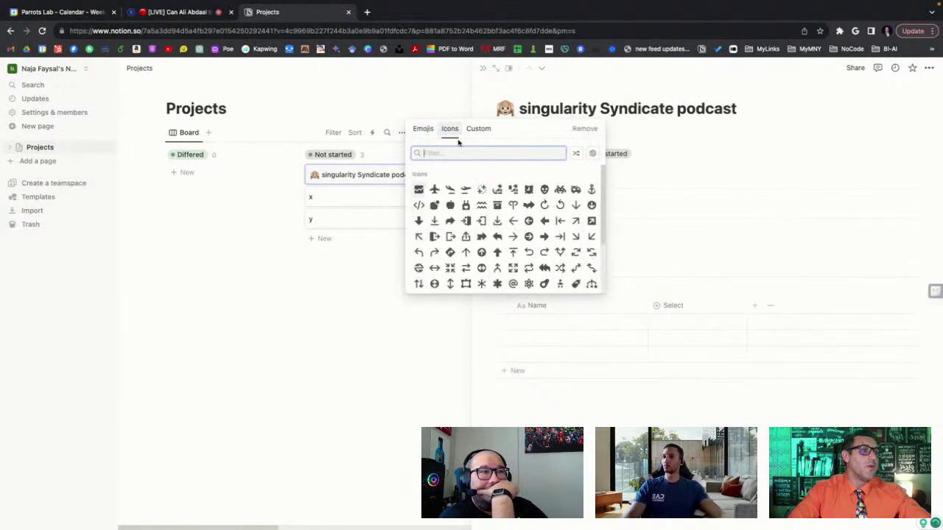
click(451, 205)
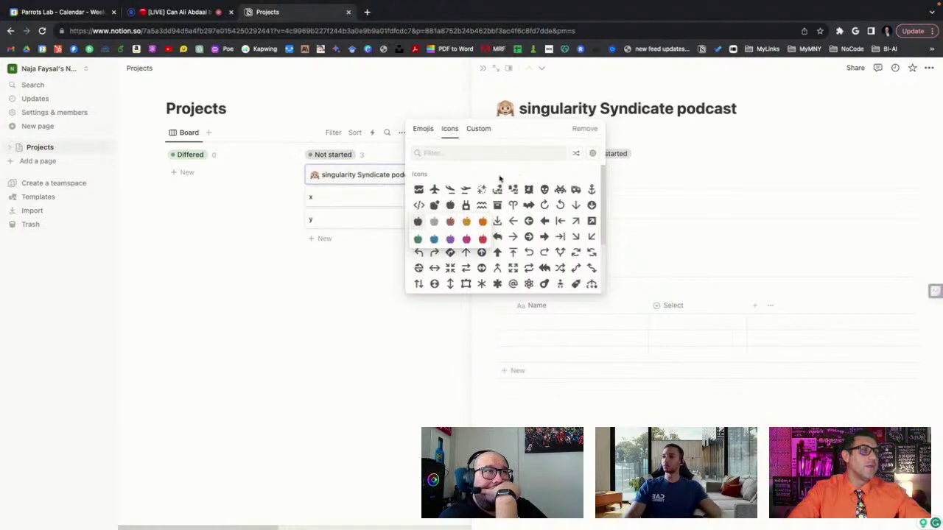
click(450, 221)
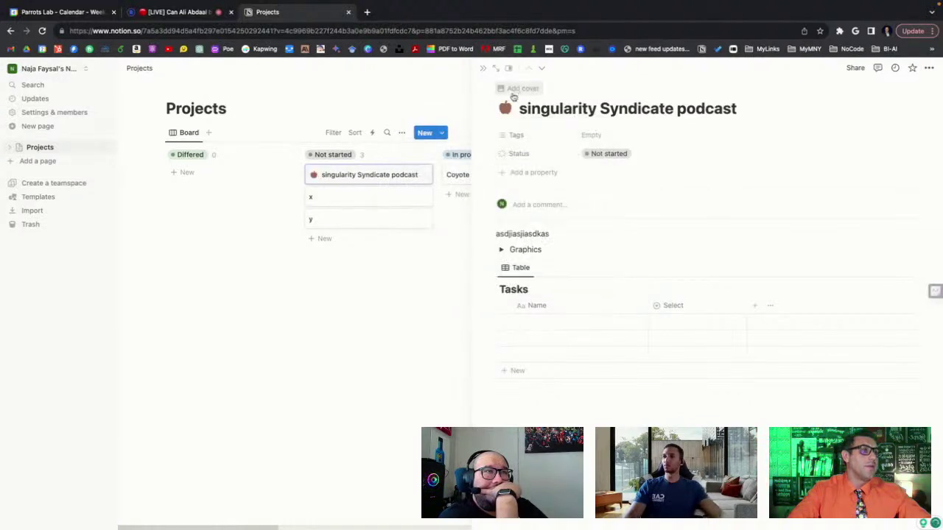
click(517, 89)
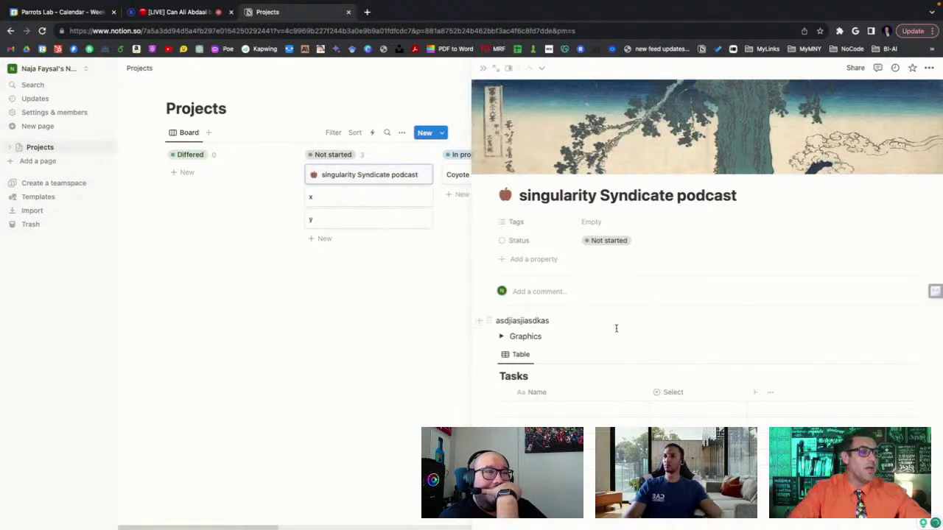
- Replace the placeholder line above the Graphics toggle with "plan" and browse the block types for a new line below it
mouse_move(497, 320)
mouse_down()
mouse_move(550, 321)
mouse_move(489, 320)
mouse_up()
text(plan)
key(Return)
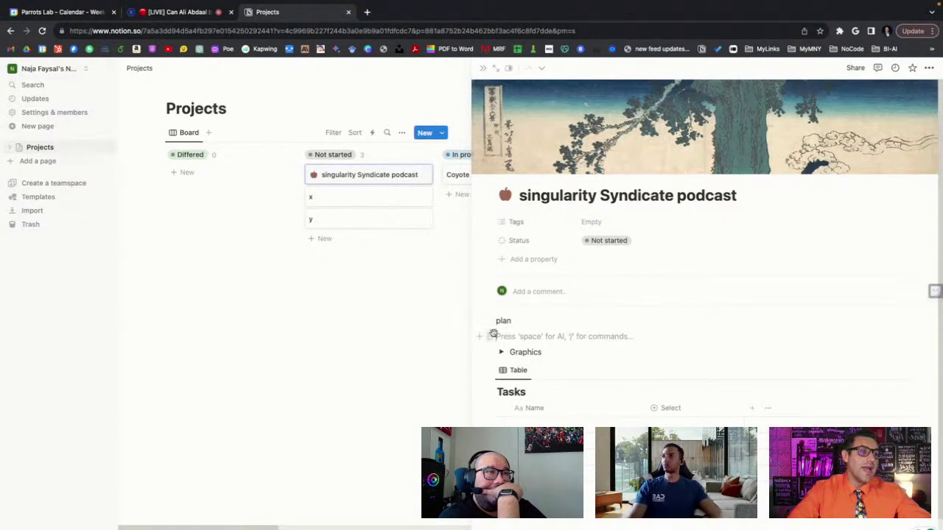
text(/)
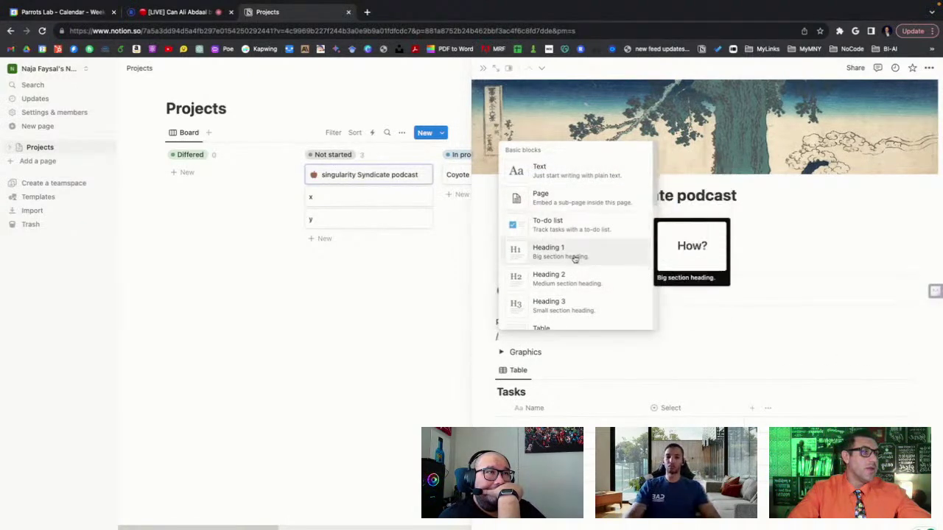
scroll(565, 251, down, 3)
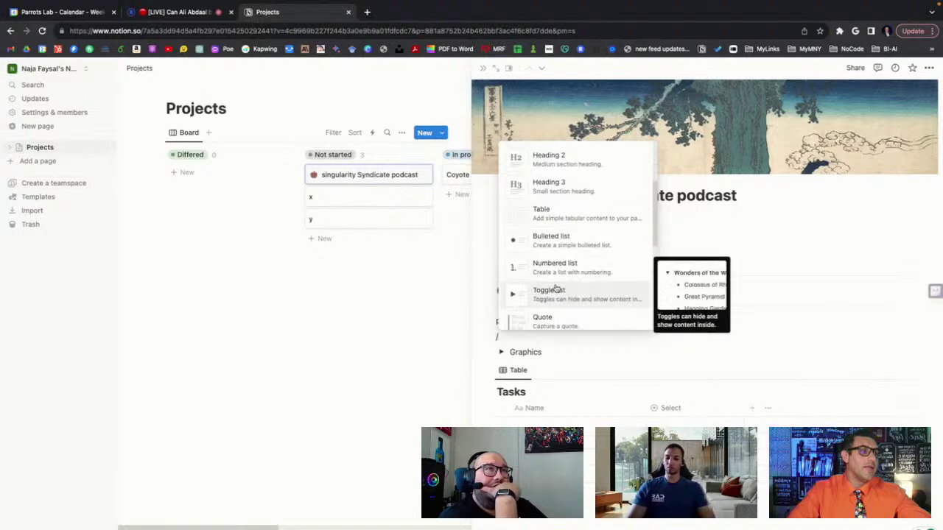
- Delete the "plan" line together with the stray slash line below it
click(518, 338)
drag(498, 337, 495, 319)
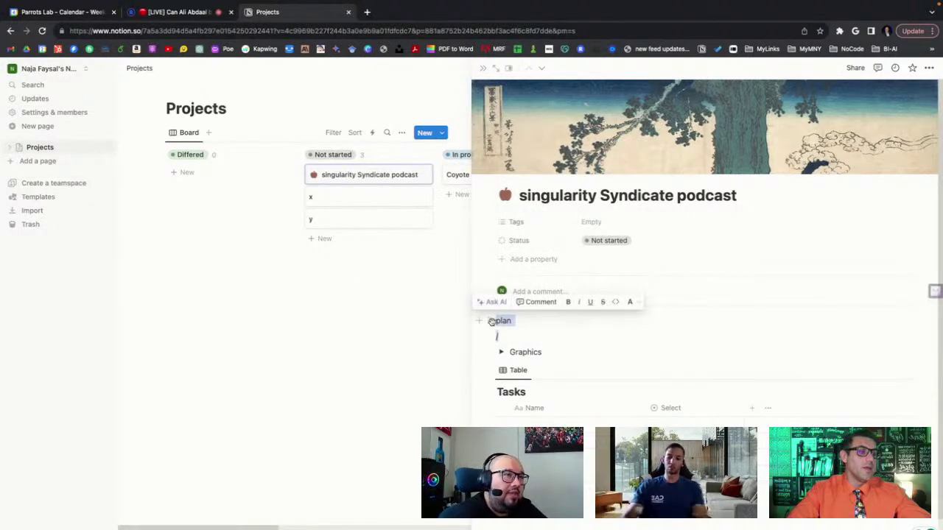
key(BackSpace)
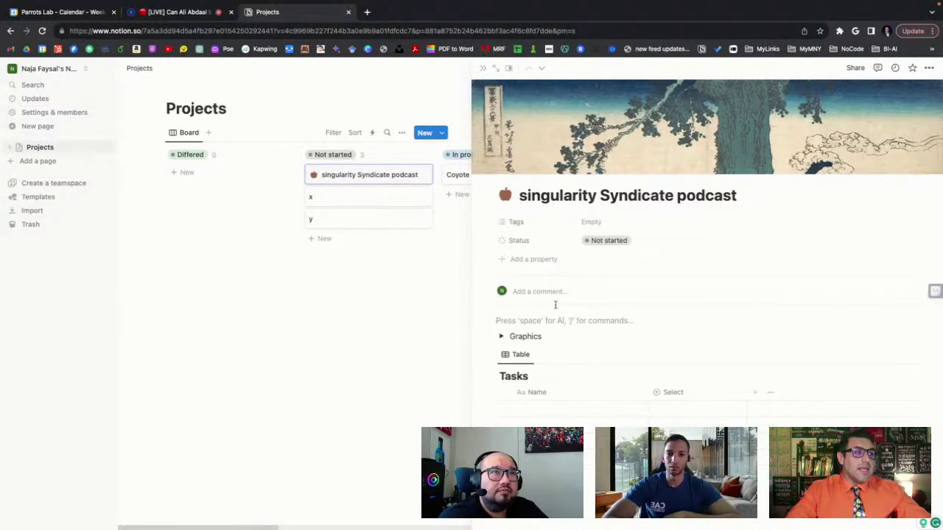
- Open the podcast project as a full page and write "Plan" on the empty line above the Graphics toggle
click(495, 67)
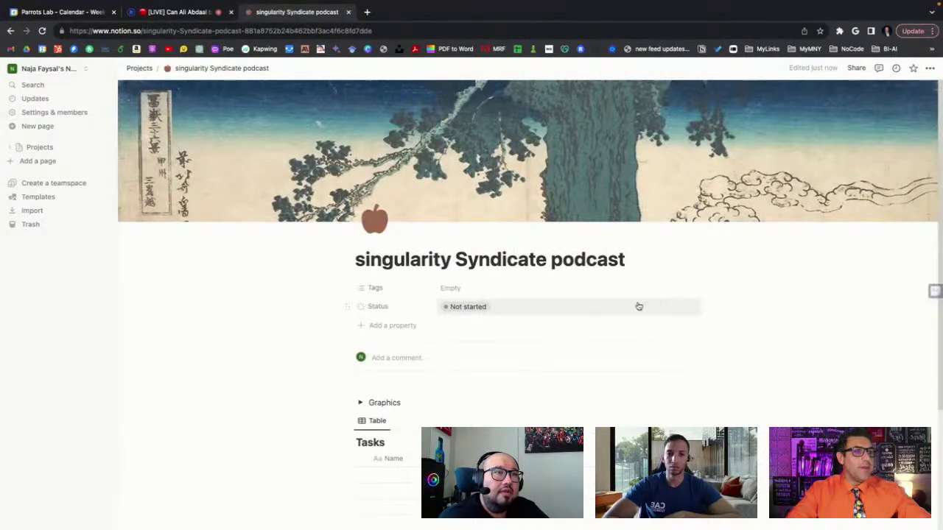
scroll(541, 295, down, 2)
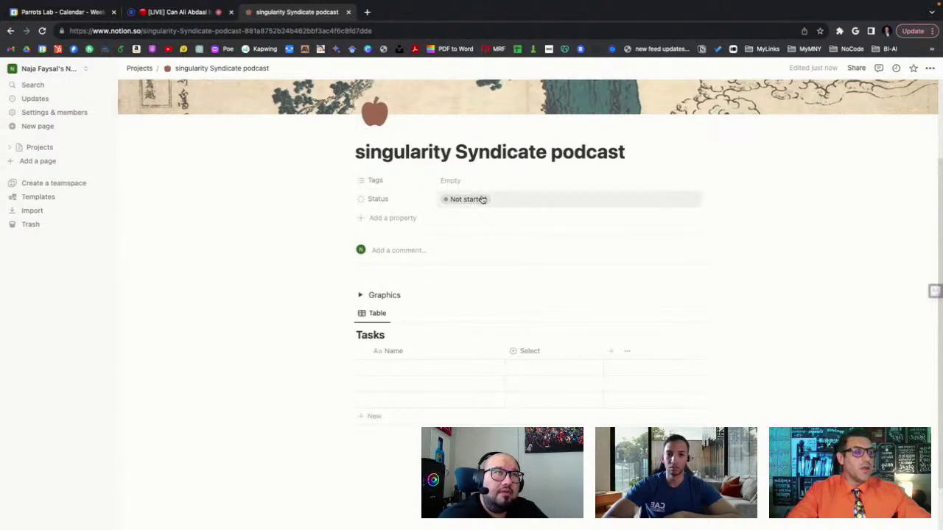
click(361, 280)
text(Plan)
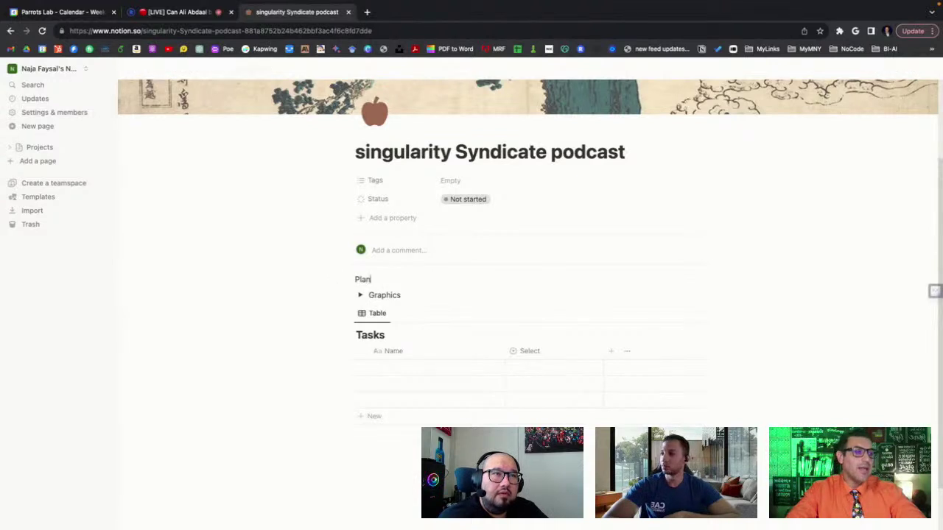
click(360, 295)
click(361, 296)
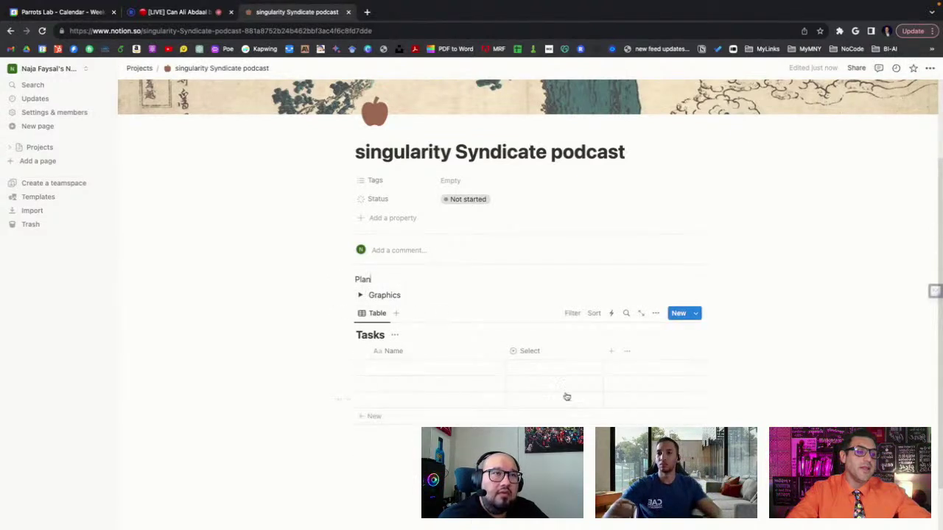
- Delete the "Plan" line and the Graphics toggle above the Tasks table
drag(355, 280, 404, 295)
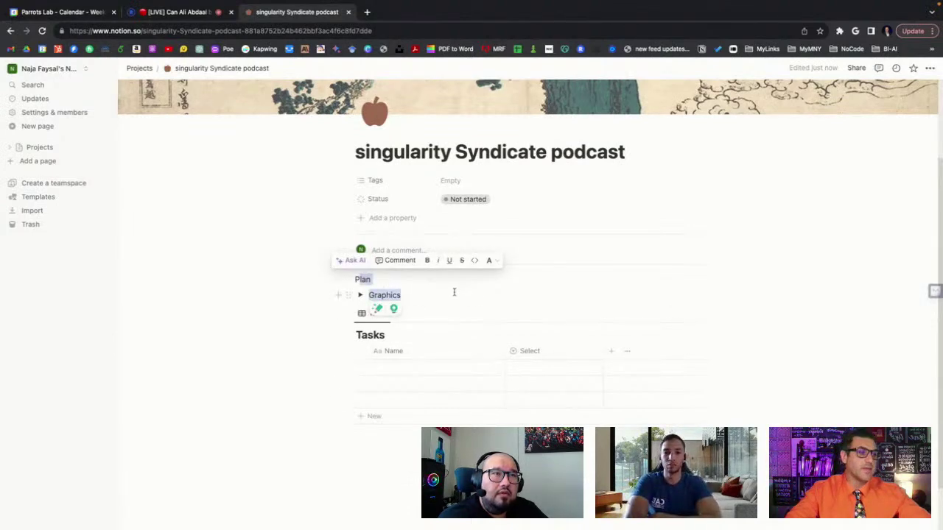
text(a)
key(BackSpace)
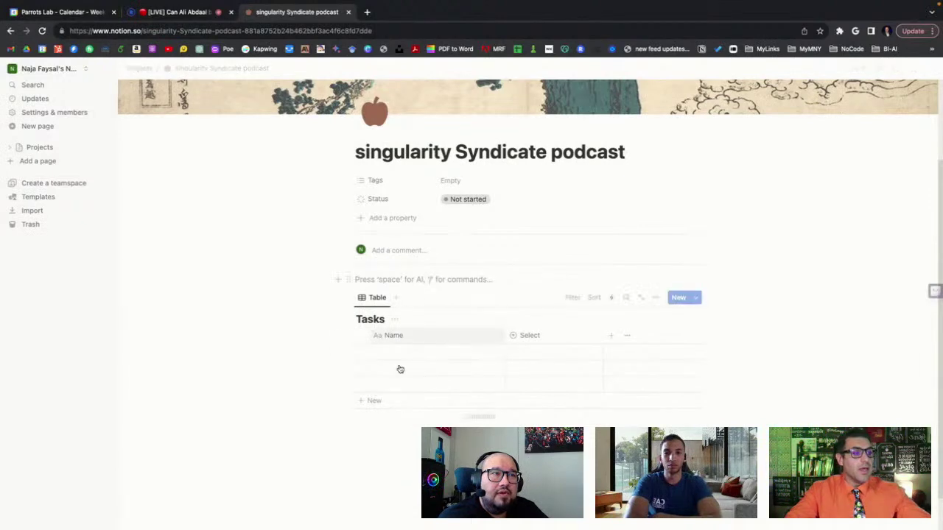
click(396, 448)
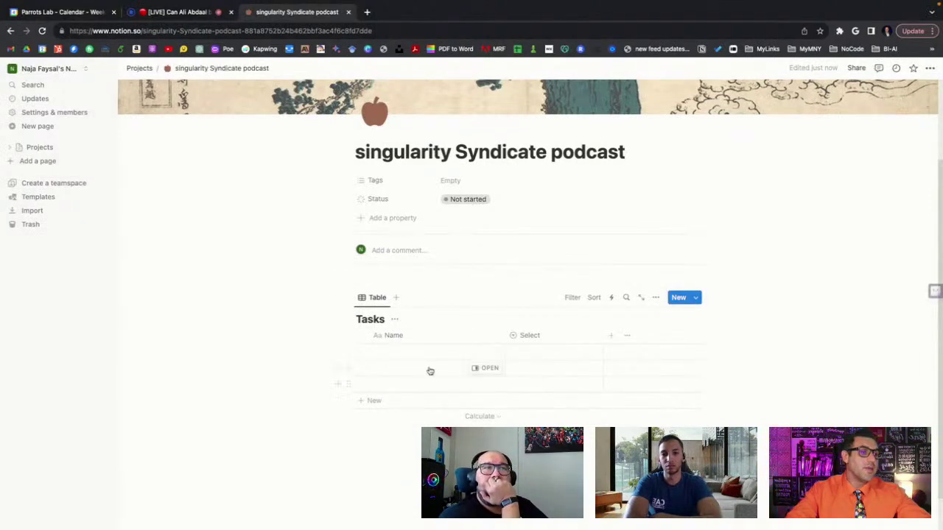
- Name the three rows of the Tasks table "task 1", "task 2" and "task 3"
click(408, 354)
text(task)
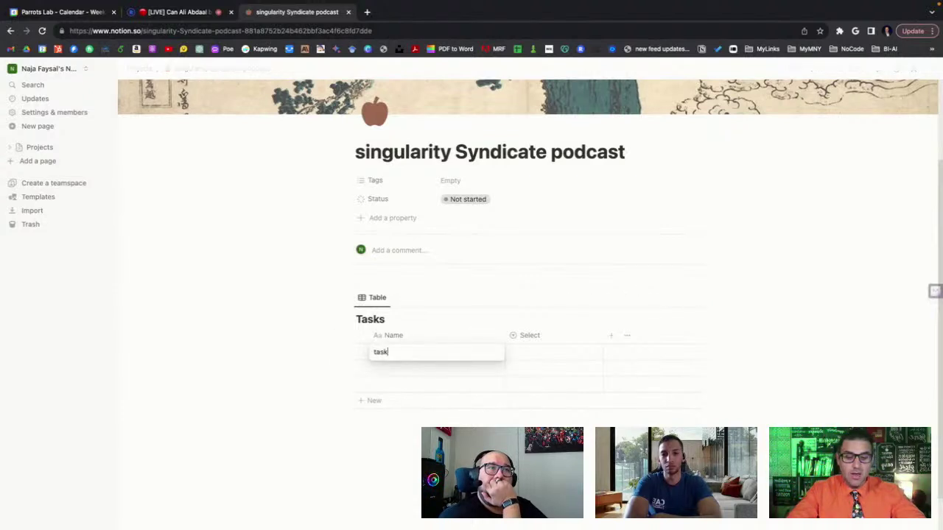
text( 1)
key(Return)
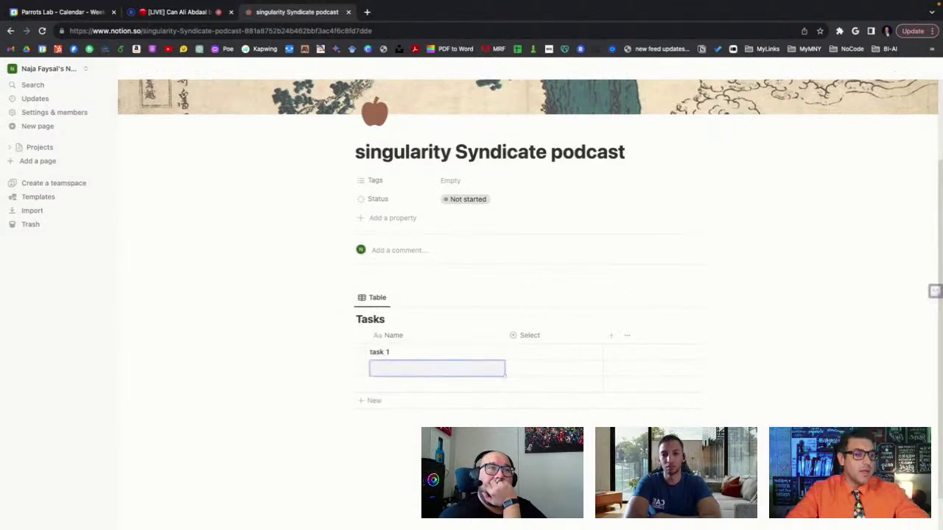
text(task 2)
key(Return)
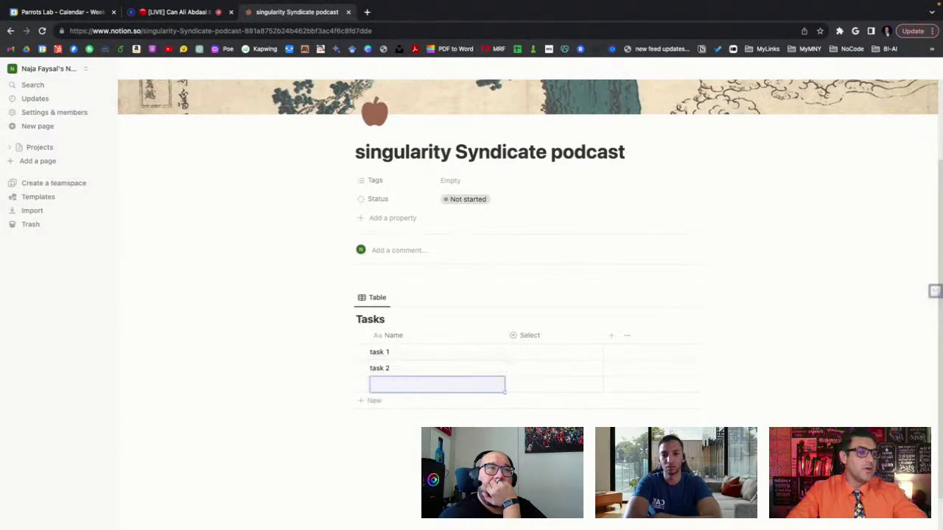
text(task 3)
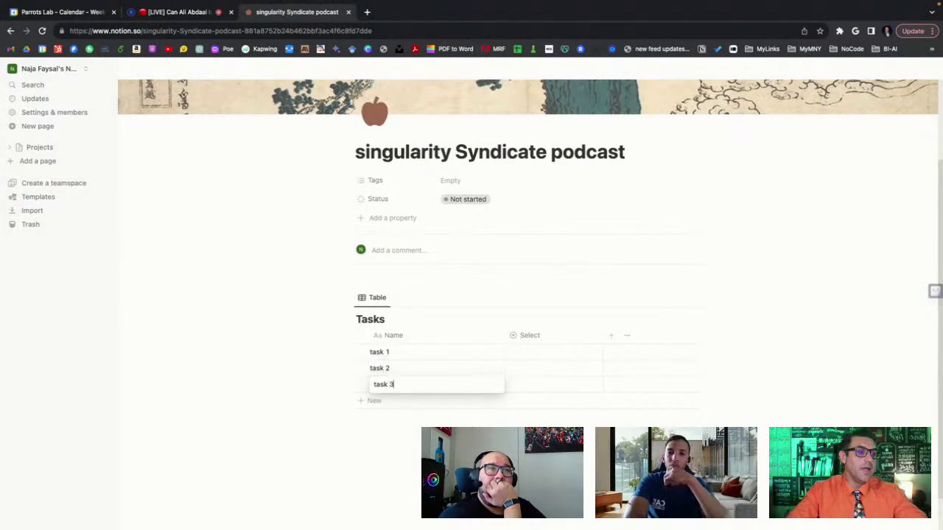
key(Escape)
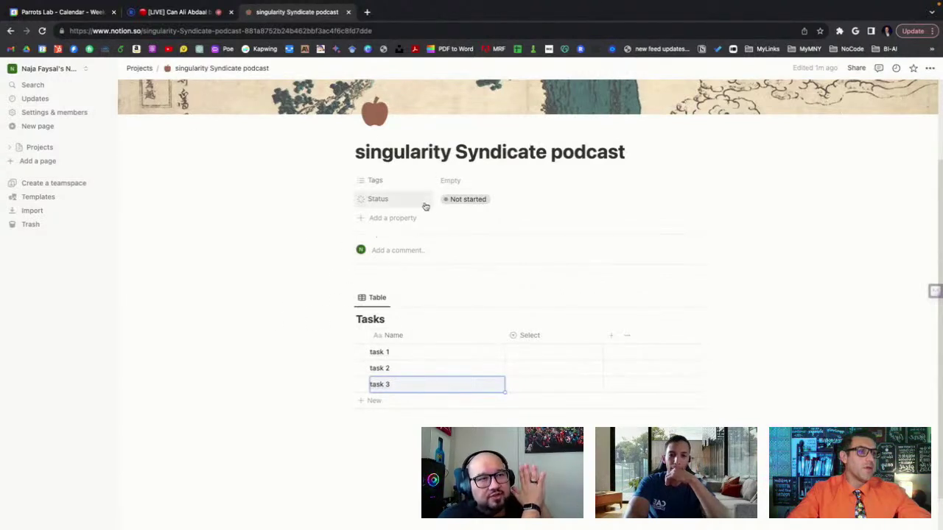
- Capitalize the first letter of the page title so it reads "Singularity Syndicate podcast"
drag(356, 153, 367, 152)
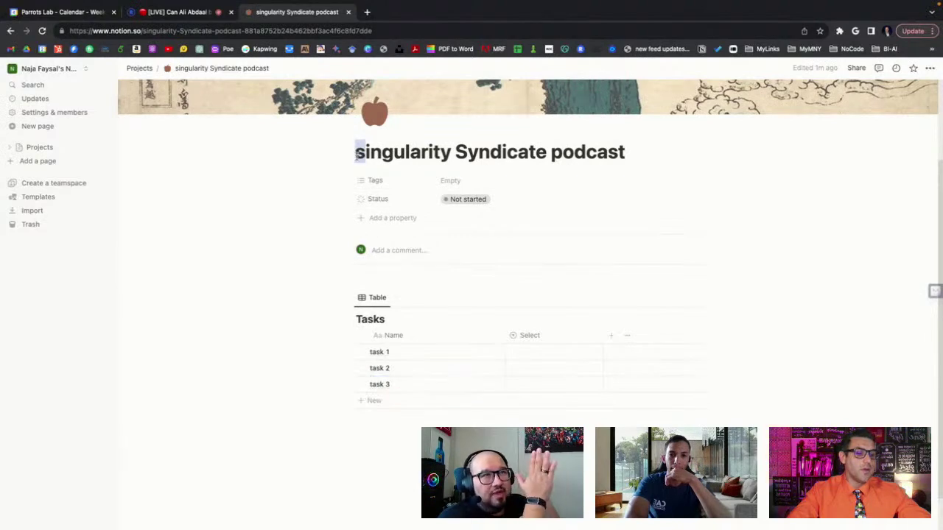
text(S)
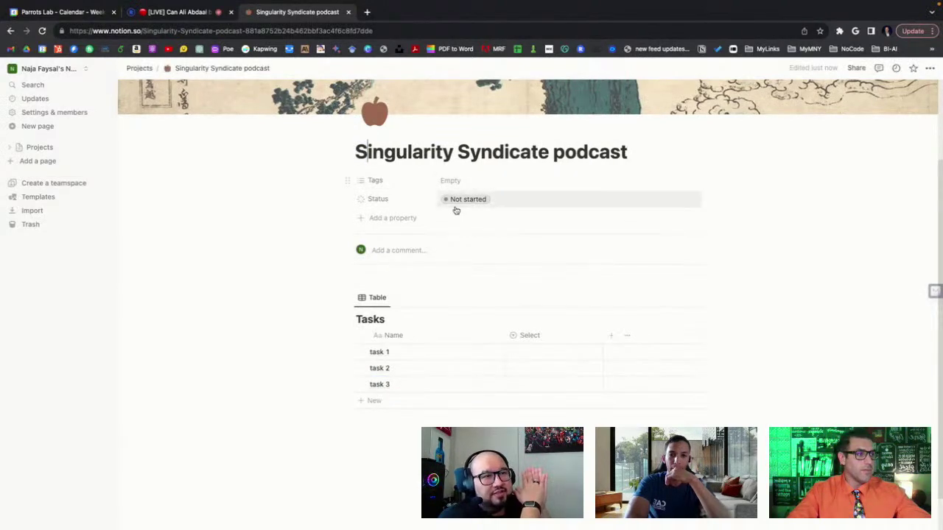
- Rename the first task in the Tasks table as "Meet investor"
click(408, 351)
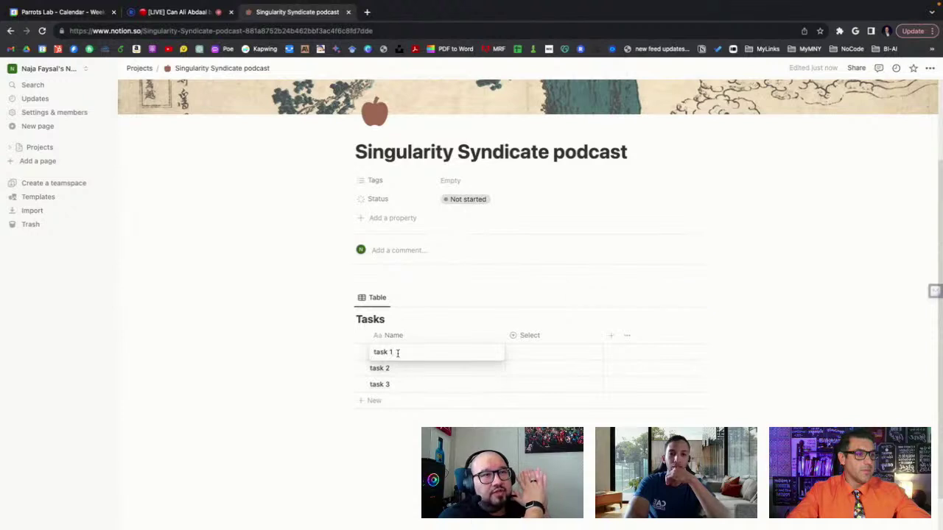
drag(396, 351, 371, 353)
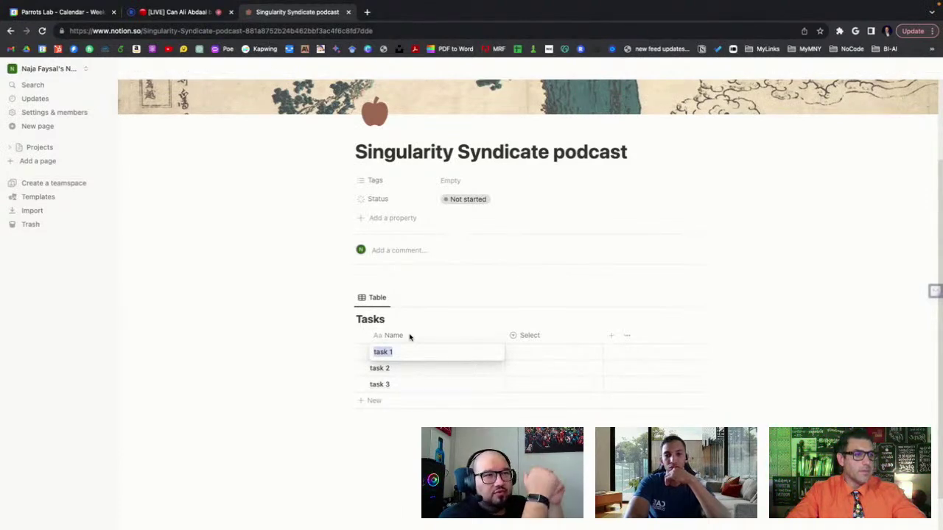
click(410, 337)
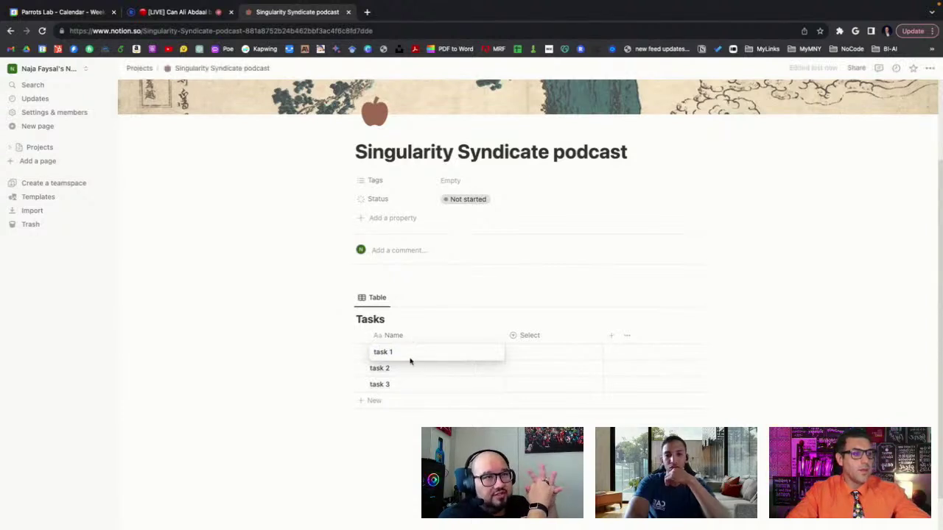
drag(398, 352, 374, 352)
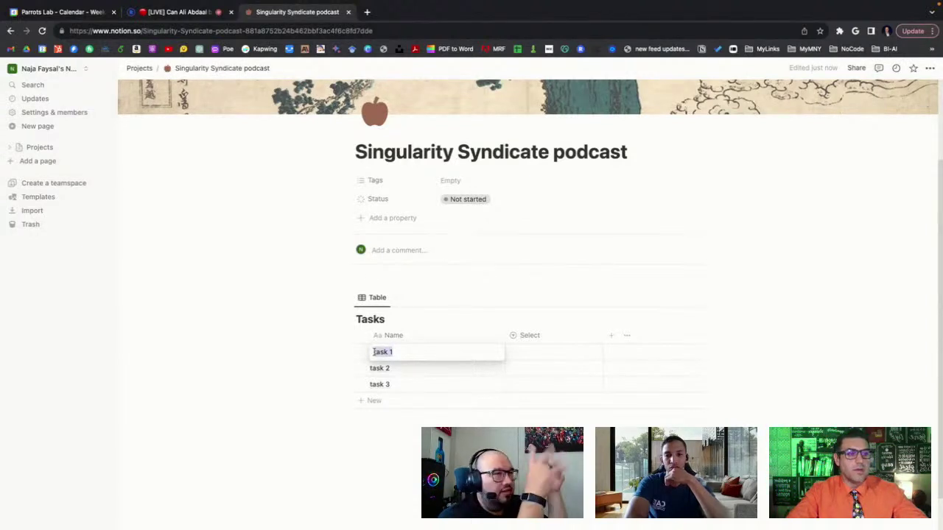
text(Meet investor)
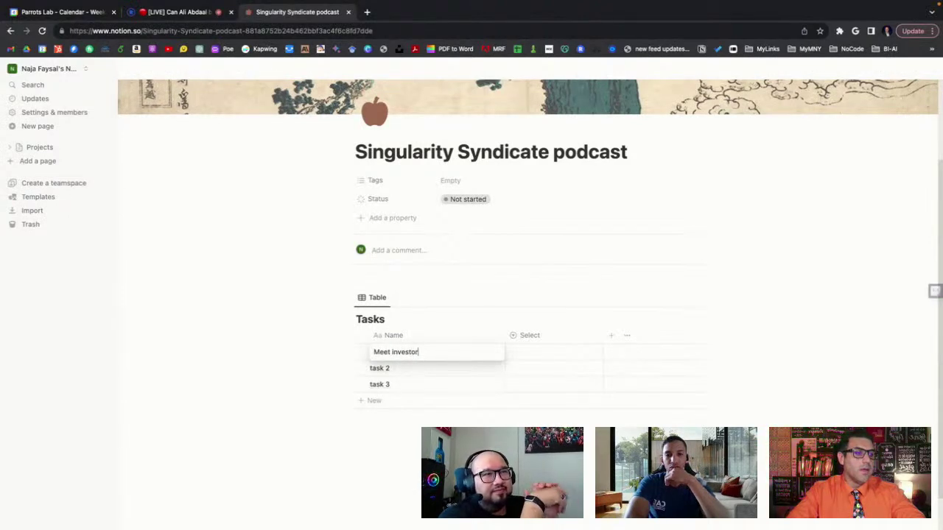
key(Return)
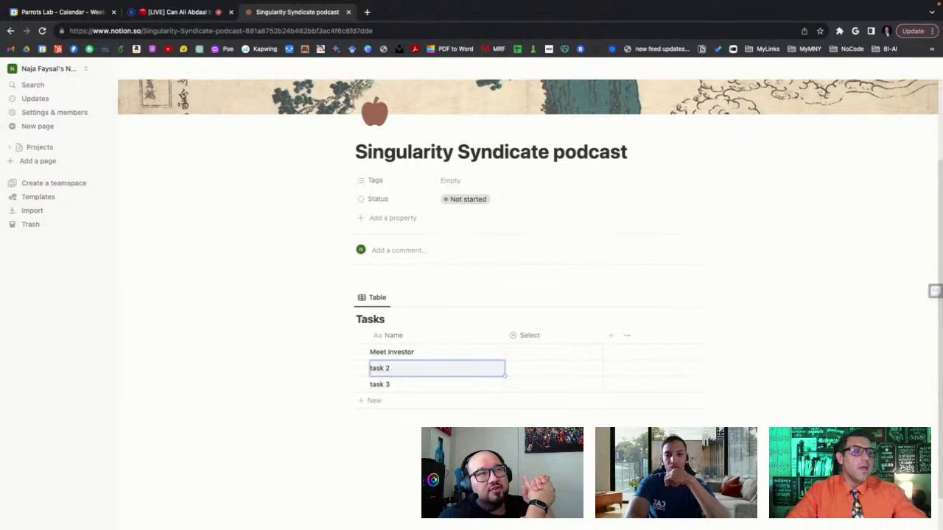
click(387, 352)
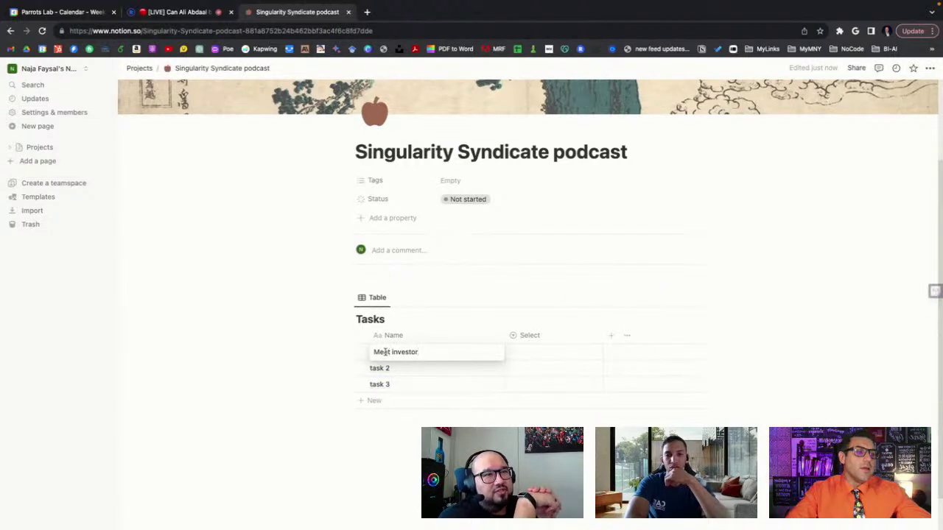
double_click(385, 352)
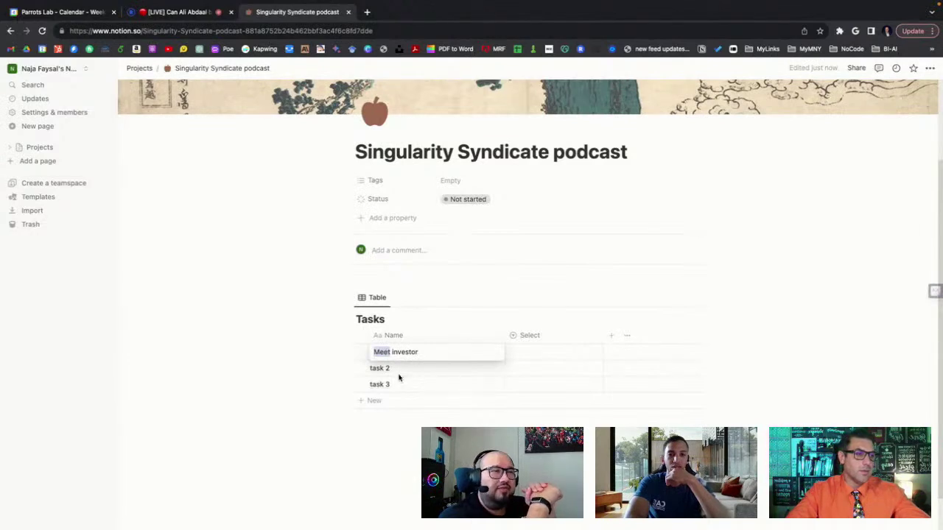
- Rename the second task in the Tasks table as "Webinar Series: Productivity"
click(396, 368)
click(397, 367)
triple_click(397, 367)
text(Top)
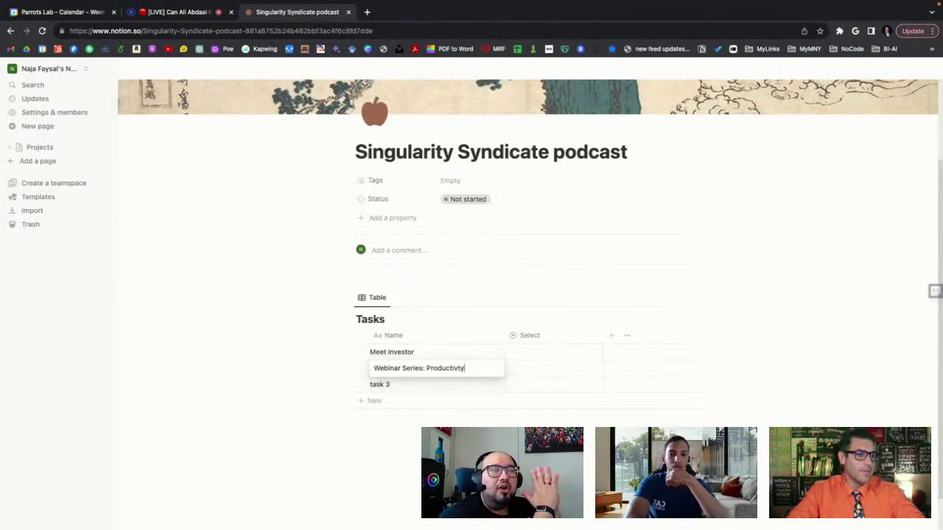
click(410, 391)
- Rename the third task in the Tasks table as "Buy a new lense"
click(394, 383)
triple_click(394, 385)
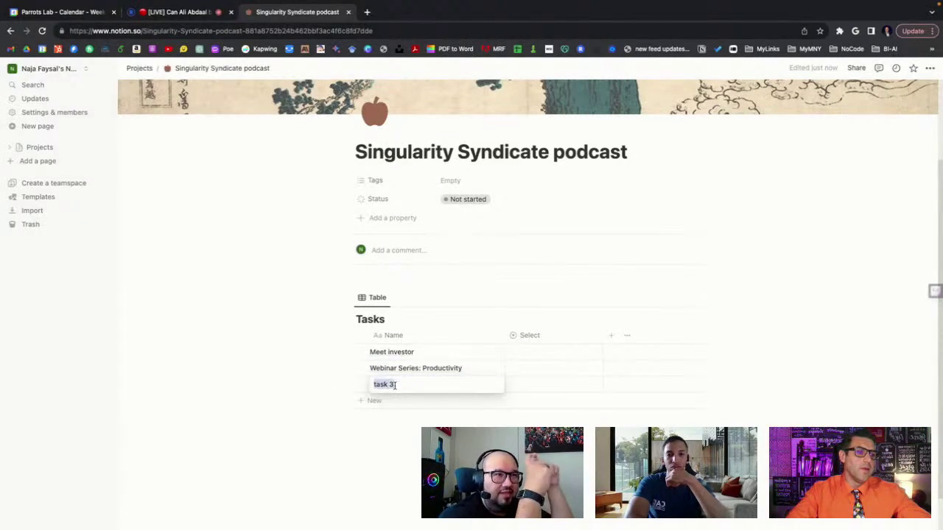
text(Buy)
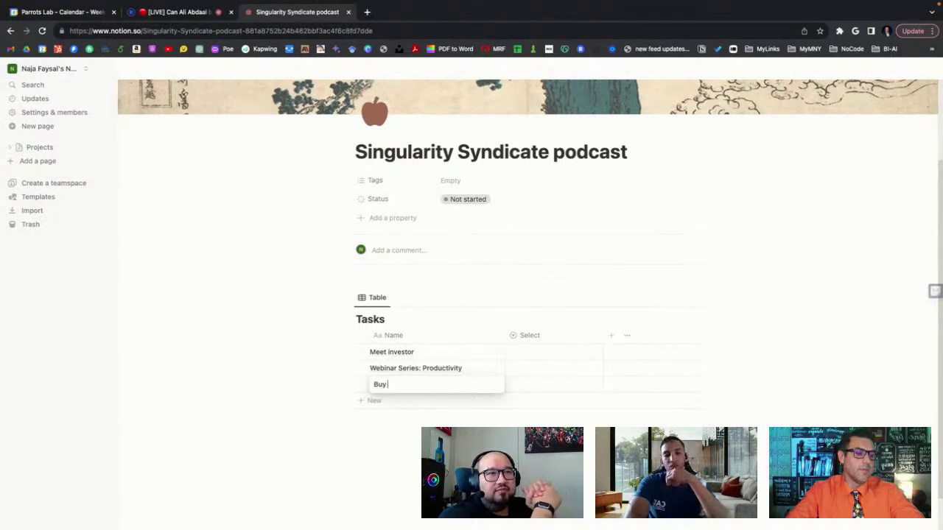
text( a new lense)
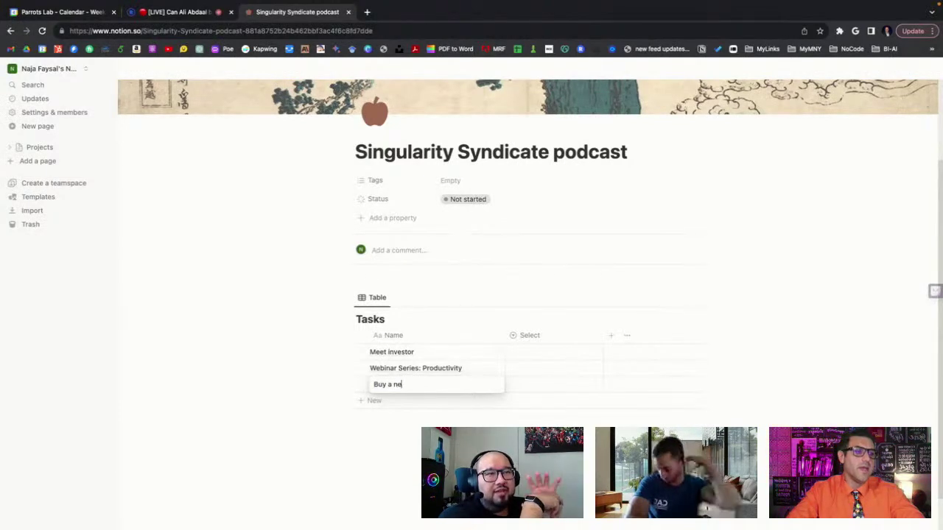
click(418, 419)
- Check for spelling suggestions for the word "lense" in the third task's name
click(419, 386)
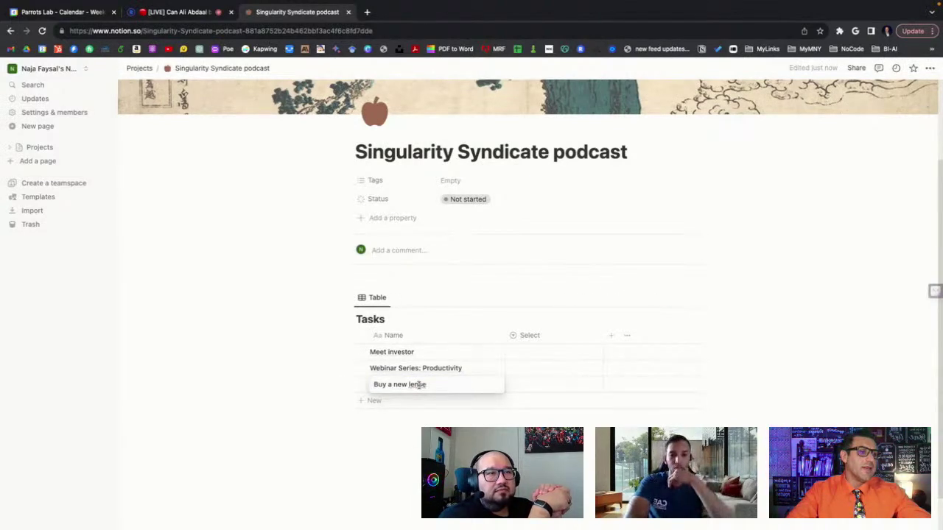
right_click(418, 385)
click(397, 387)
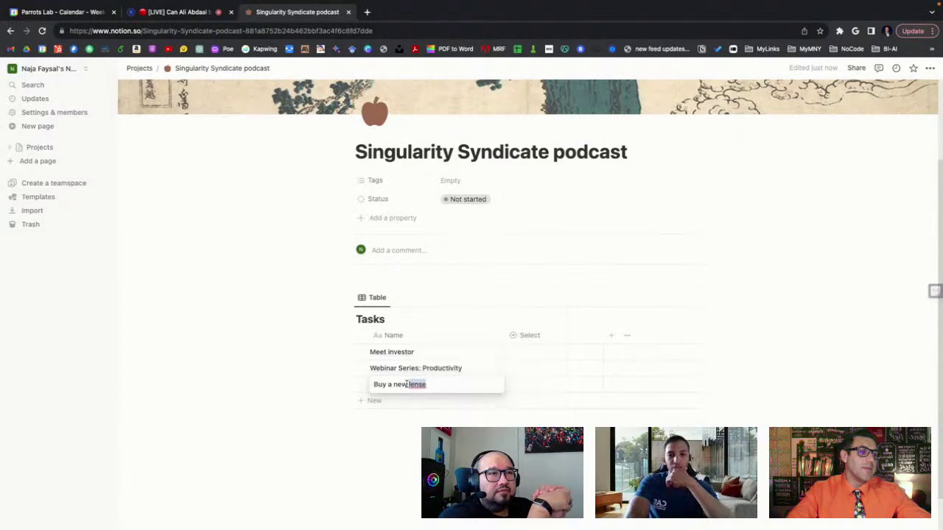
click(406, 385)
right_click(415, 384)
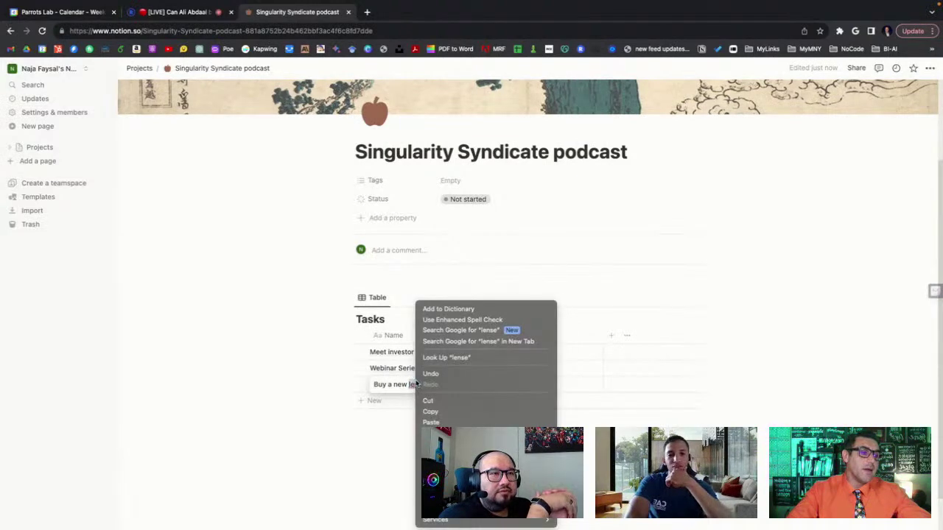
click(401, 411)
click(407, 434)
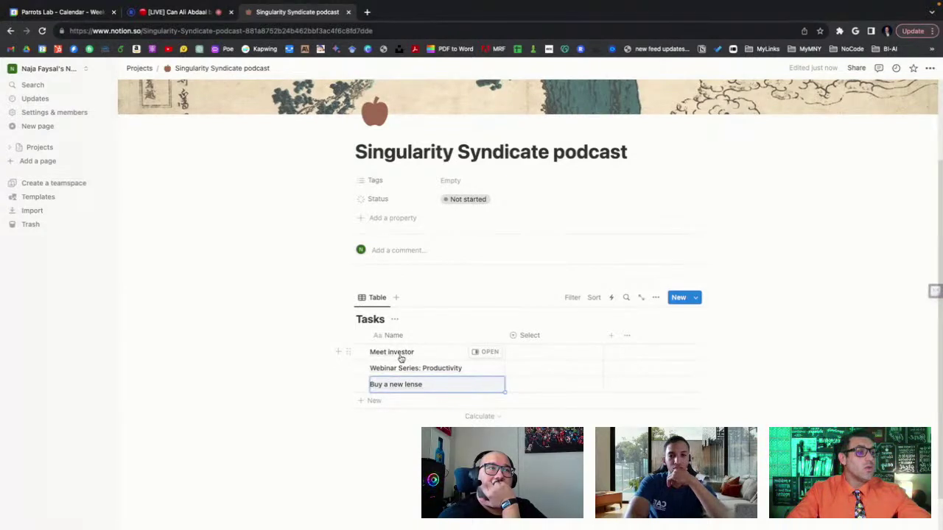
click(410, 355)
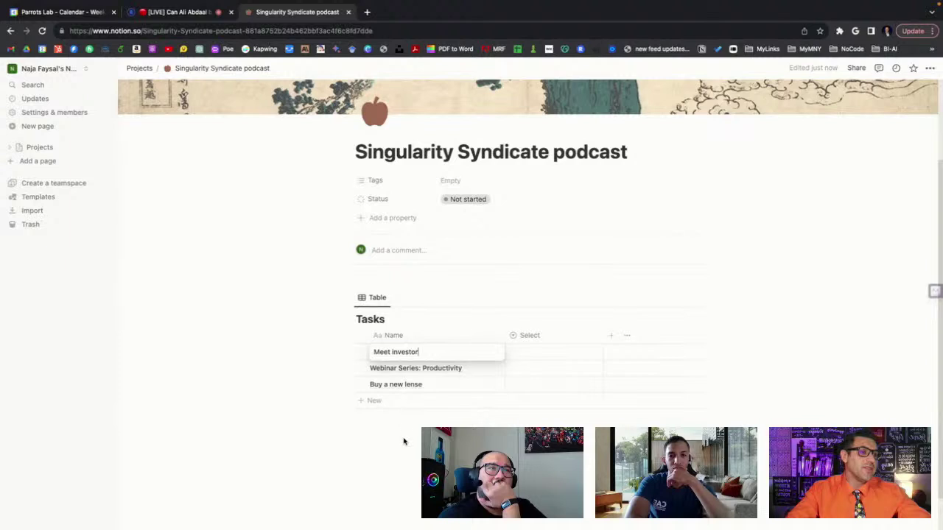
key(Escape)
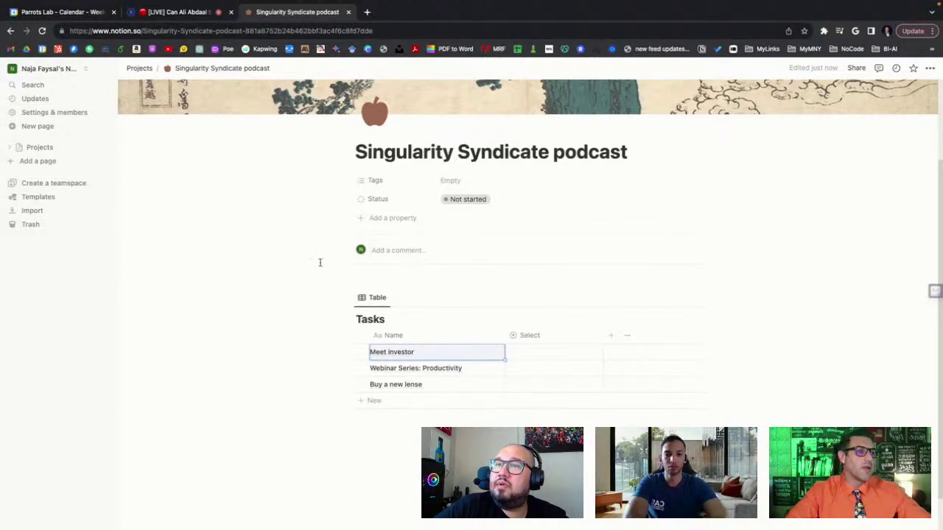
- On the Projects board, move Household and Singularity Syndicate podcast to In progress and Coyote Hikers to Not started
click(140, 67)
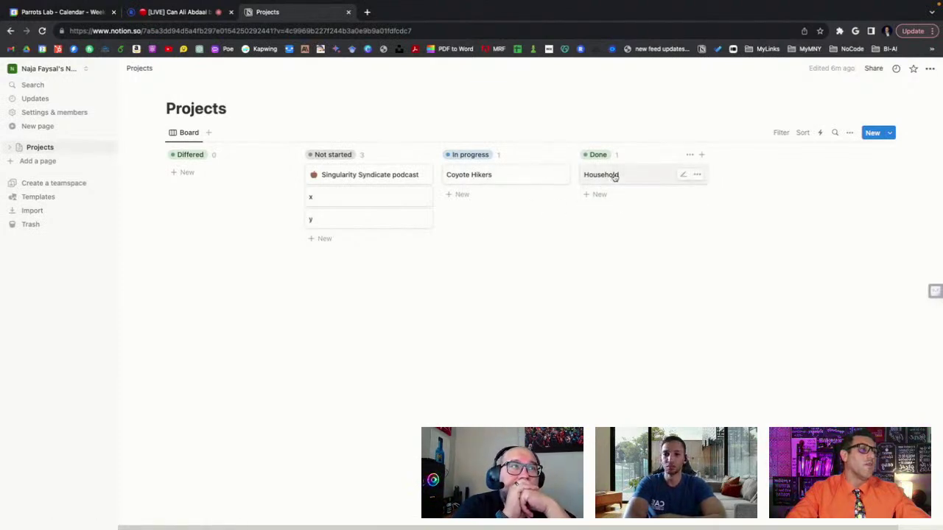
drag(612, 177, 503, 196)
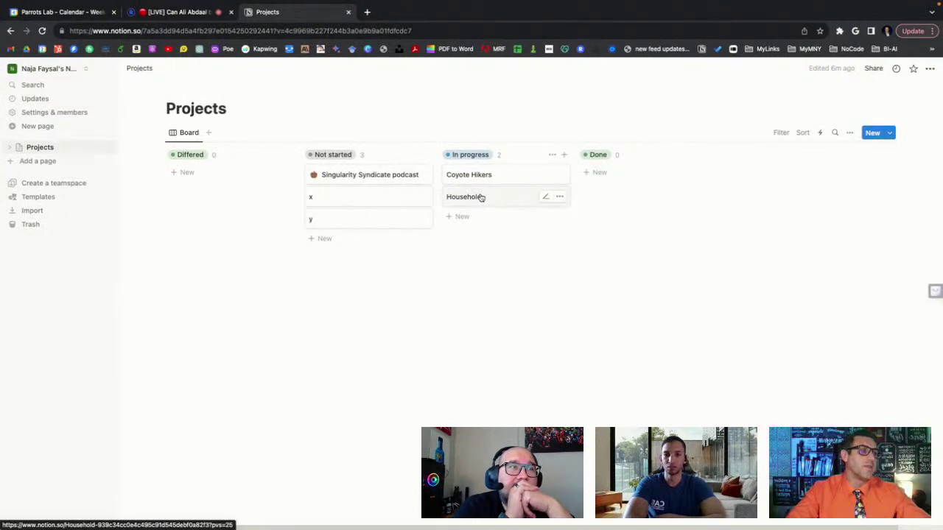
drag(376, 180, 475, 221)
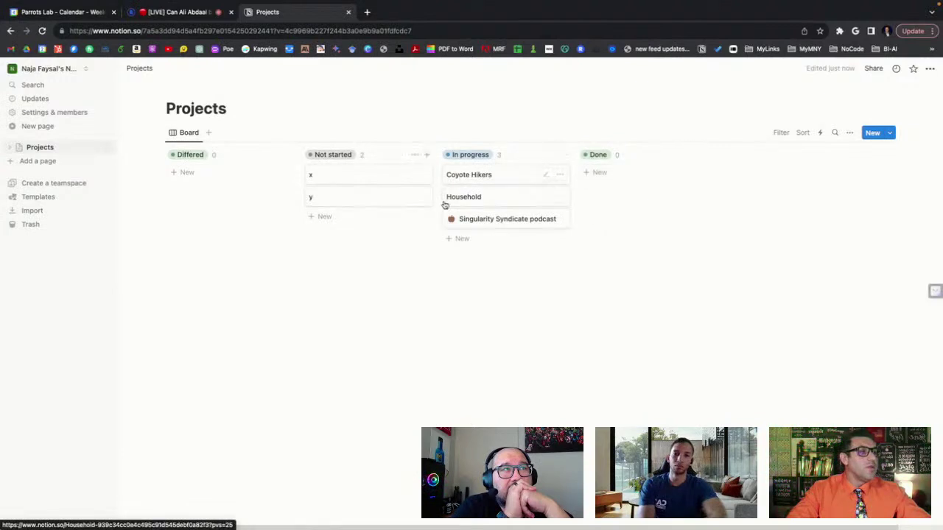
drag(485, 184, 383, 175)
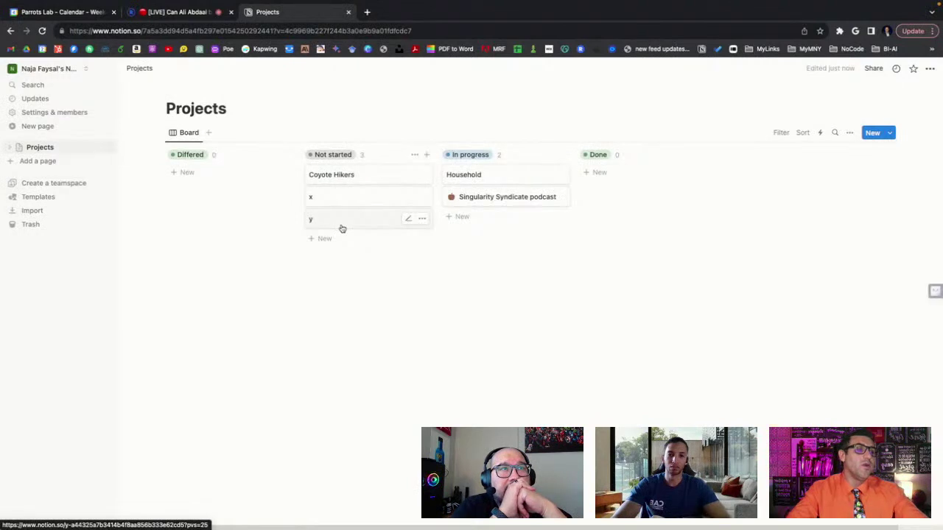
- Open the Coyote Hikers project and insert a table view linked to the existing Tasks database in its page
click(348, 182)
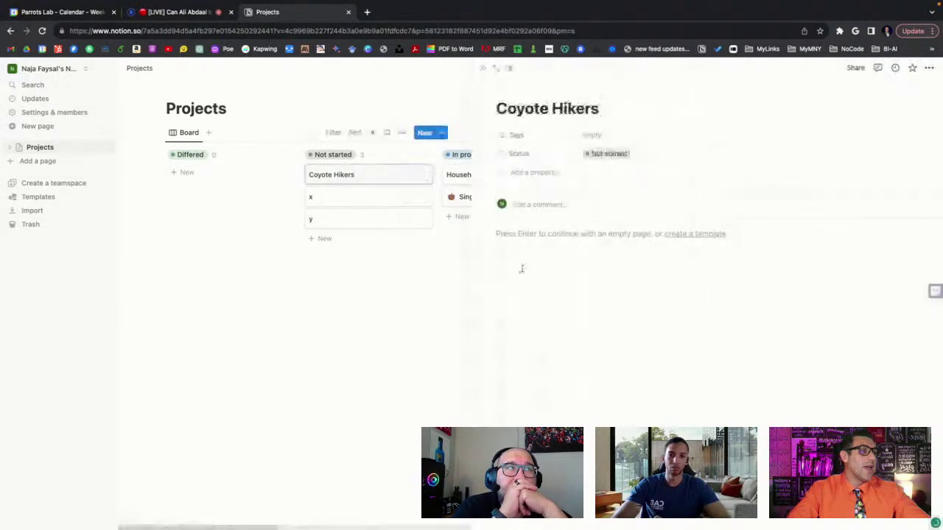
key(Return)
text(/table)
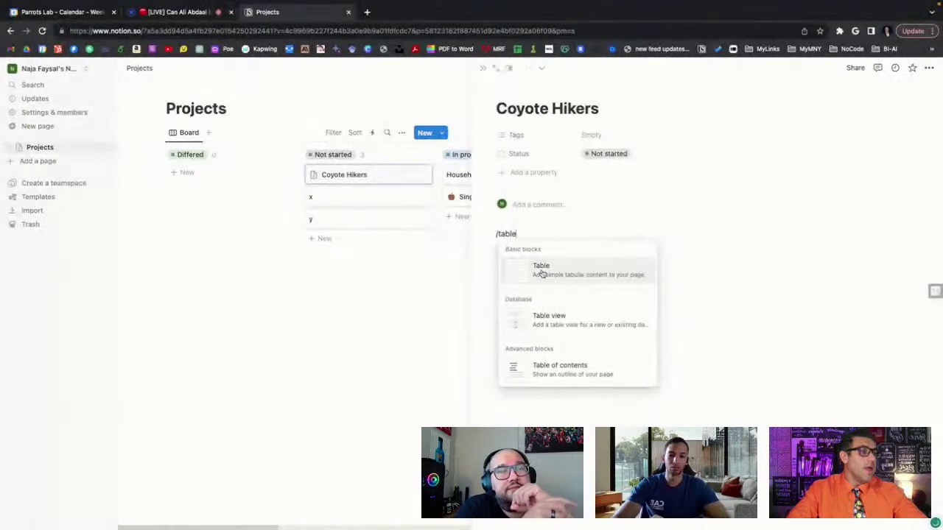
click(572, 325)
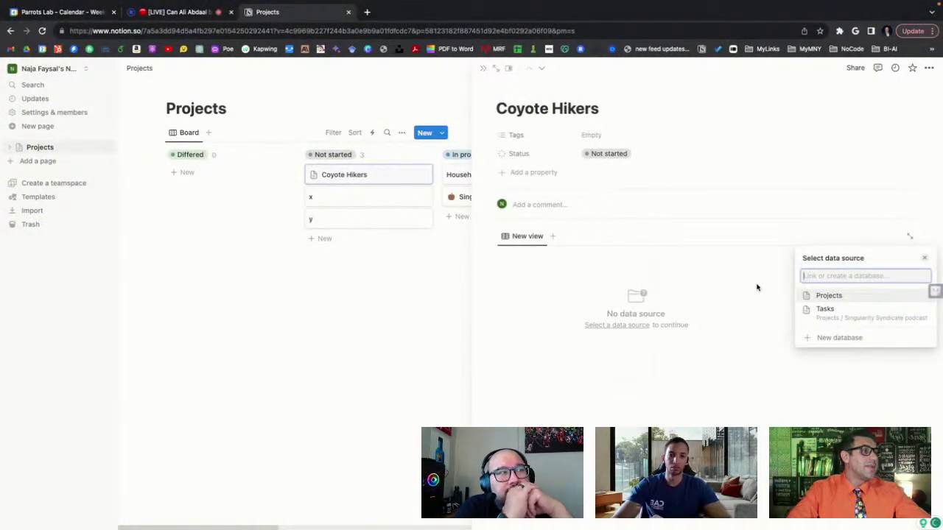
click(844, 308)
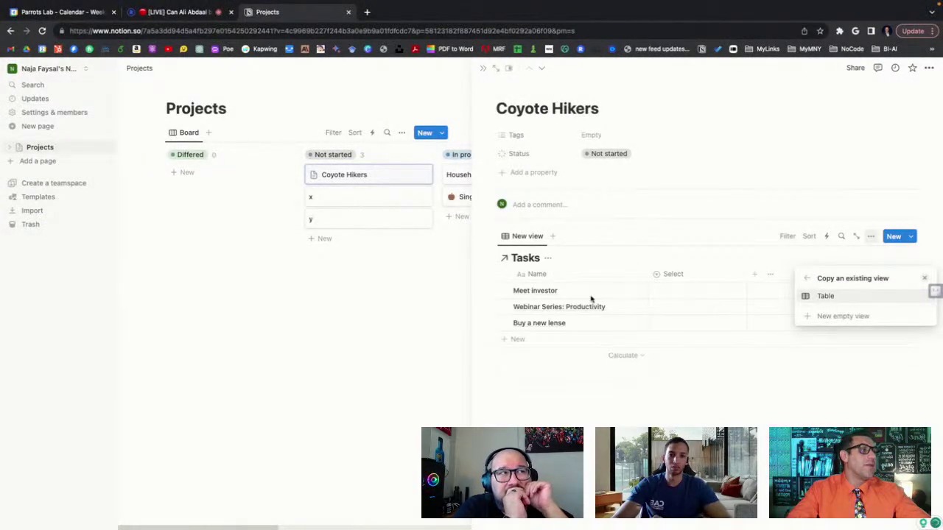
click(693, 416)
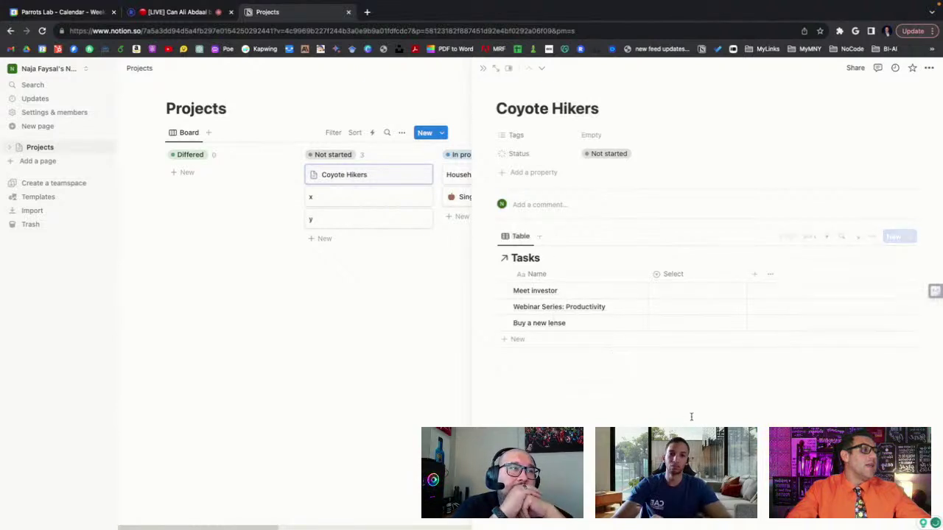
- Add a relation property named Projects to the Tasks table, related to the Projects database with no limit
click(684, 291)
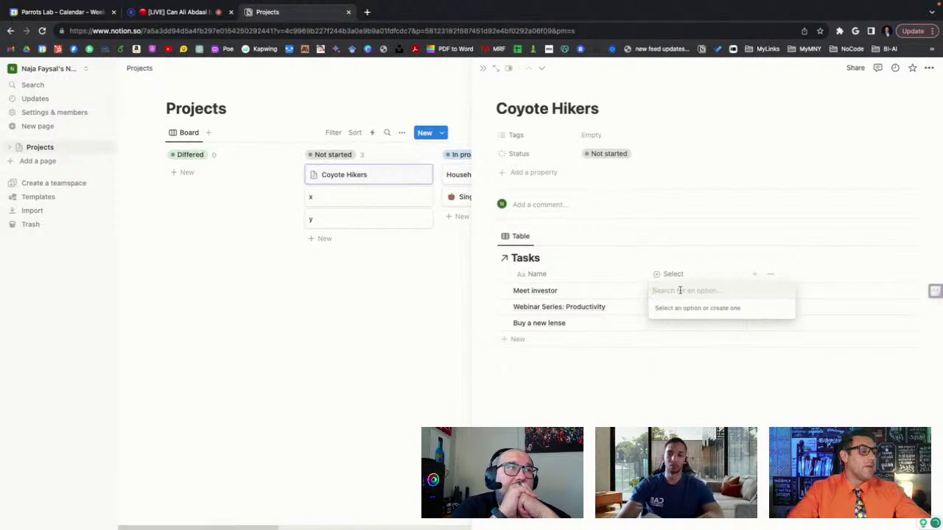
click(754, 276)
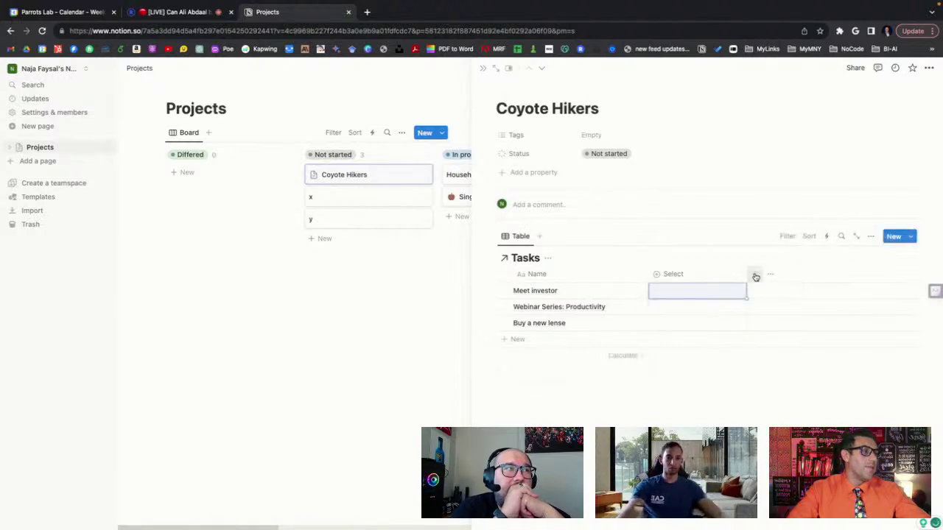
click(755, 274)
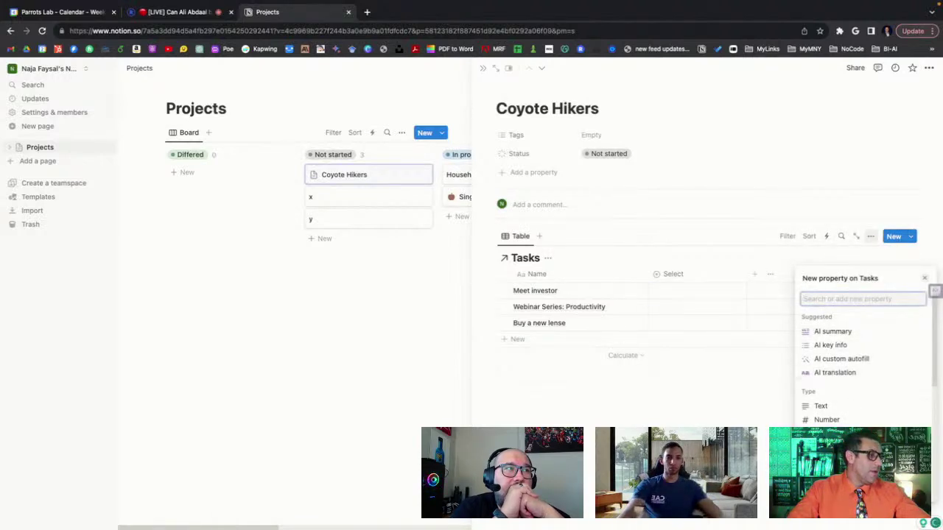
scroll(851, 396, down, 2)
scroll(855, 353, down, 3)
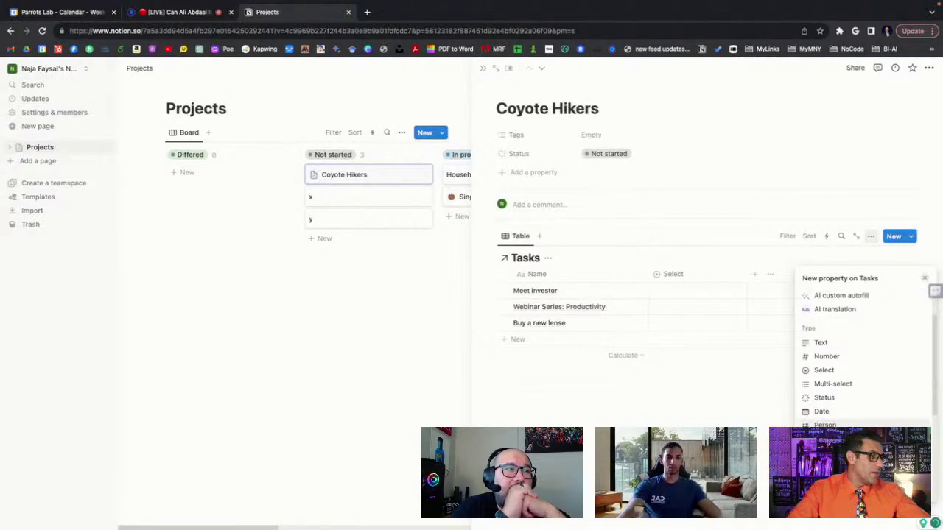
scroll(862, 354, down, 2)
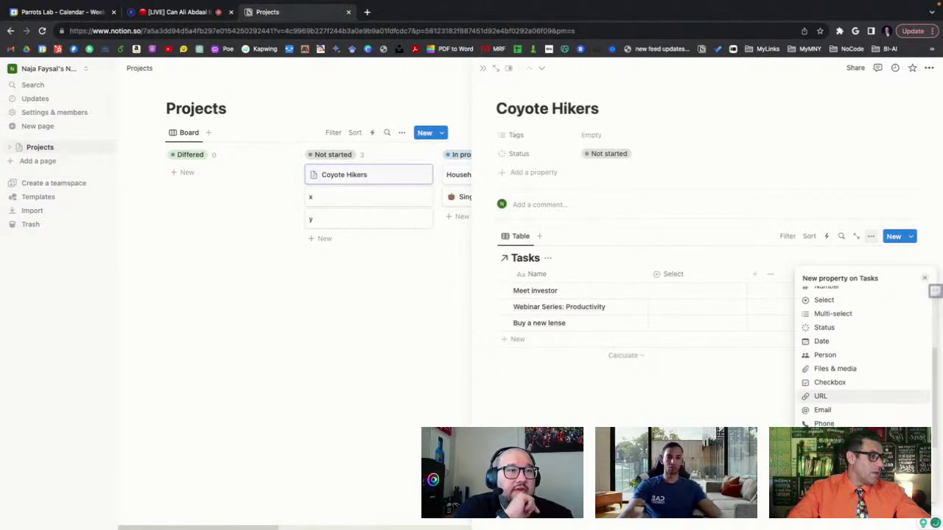
click(828, 432)
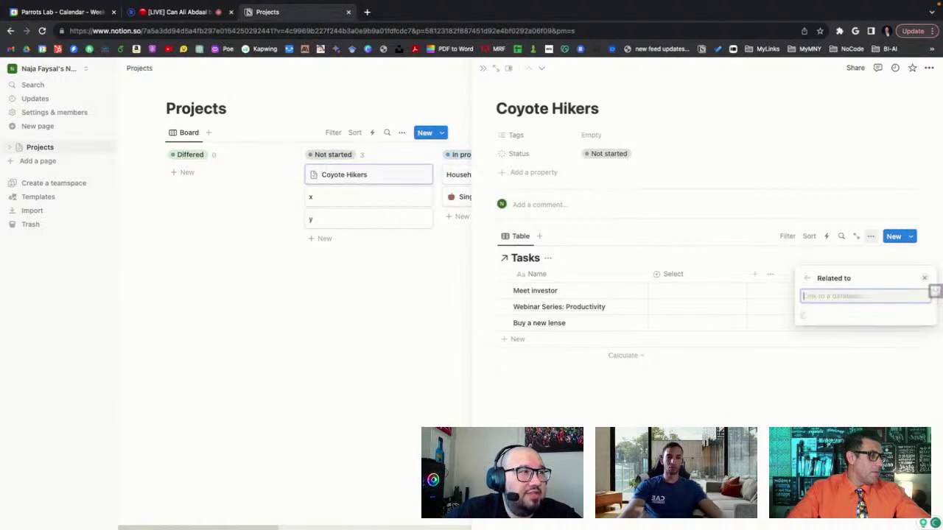
click(829, 338)
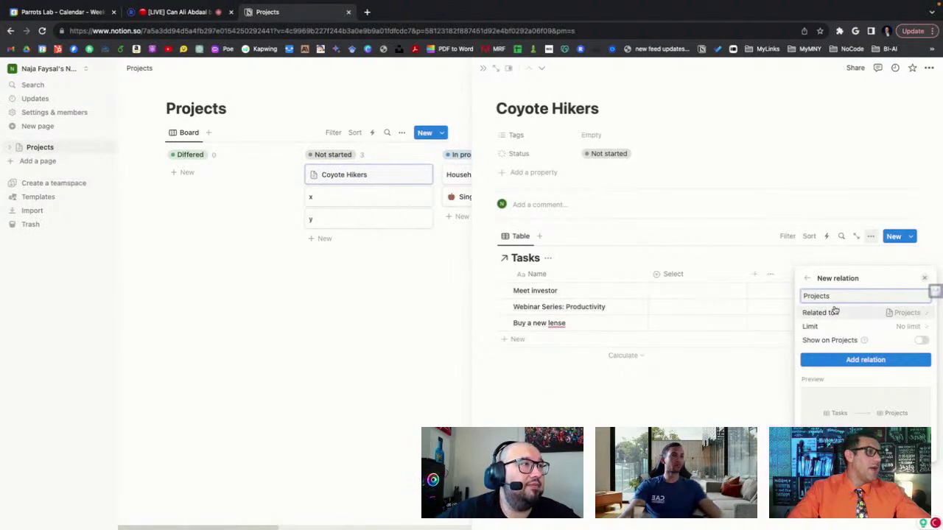
click(854, 362)
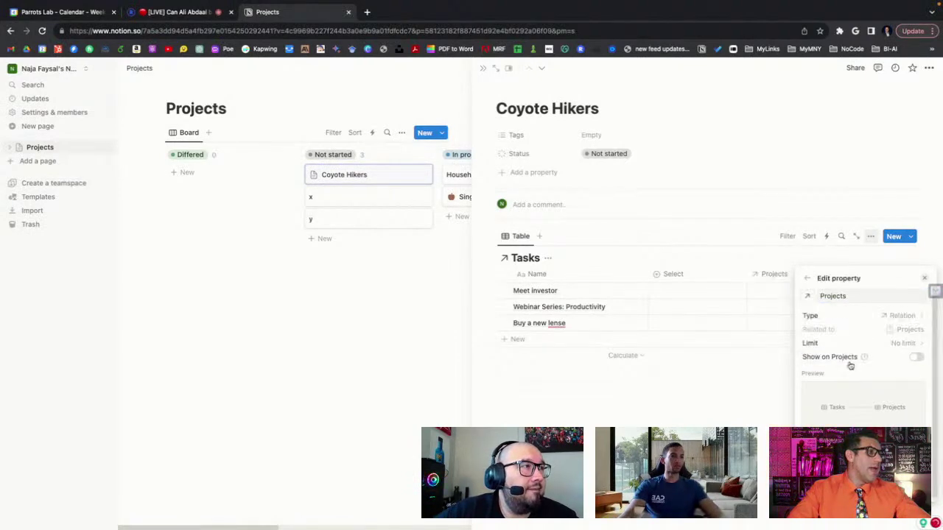
click(770, 294)
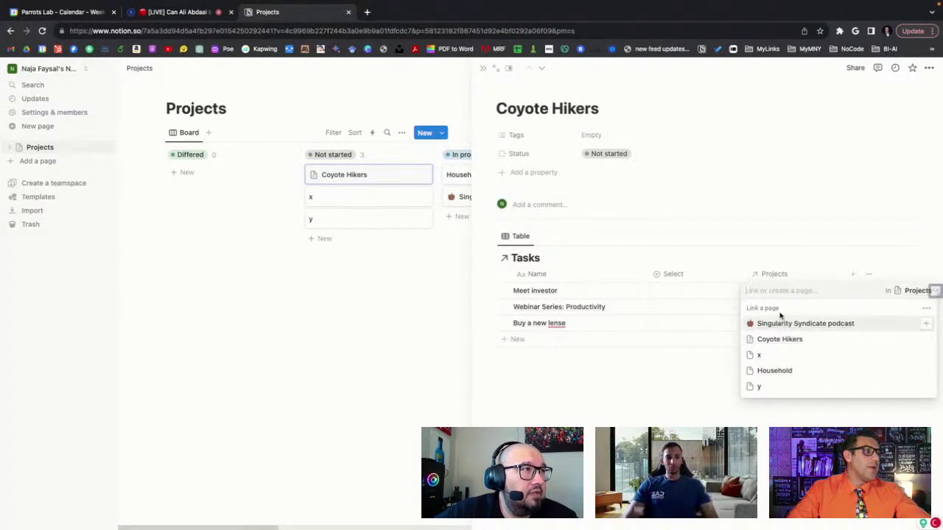
click(635, 364)
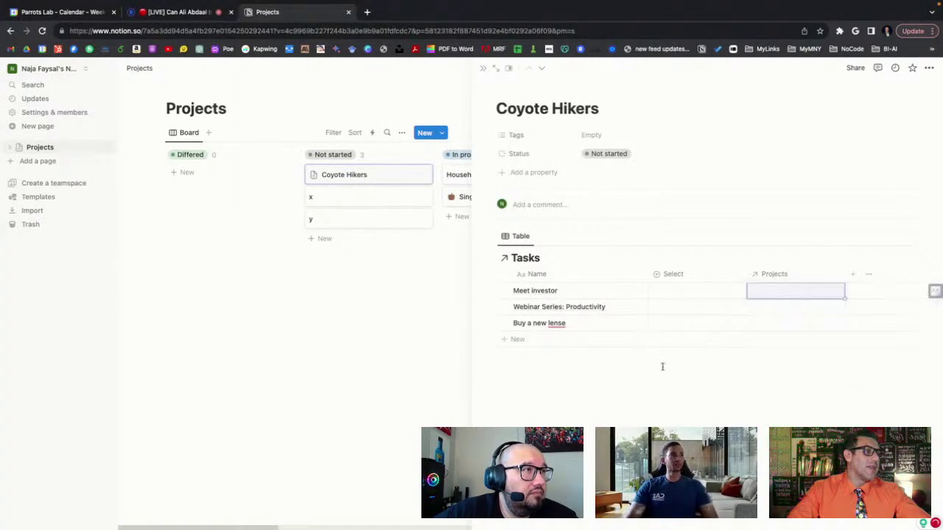
- Delete the Select property from the Tasks database
click(729, 276)
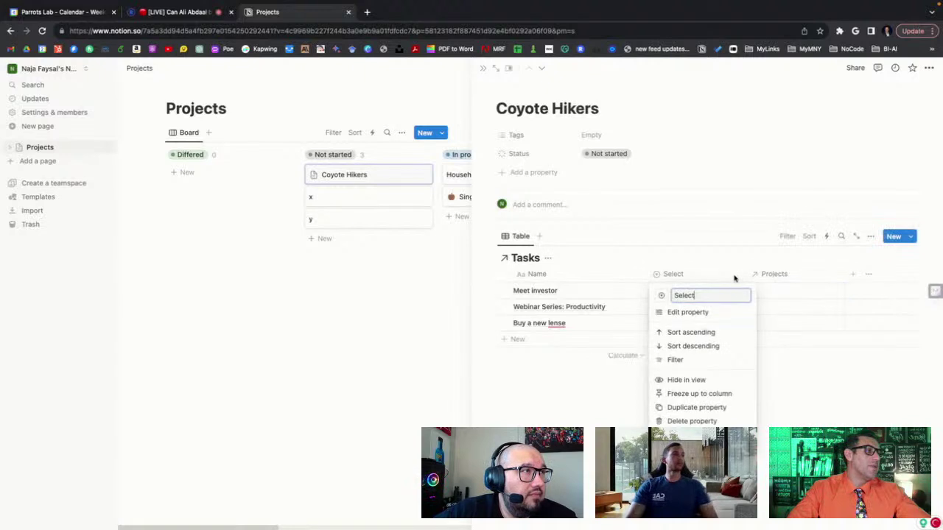
click(686, 313)
click(840, 426)
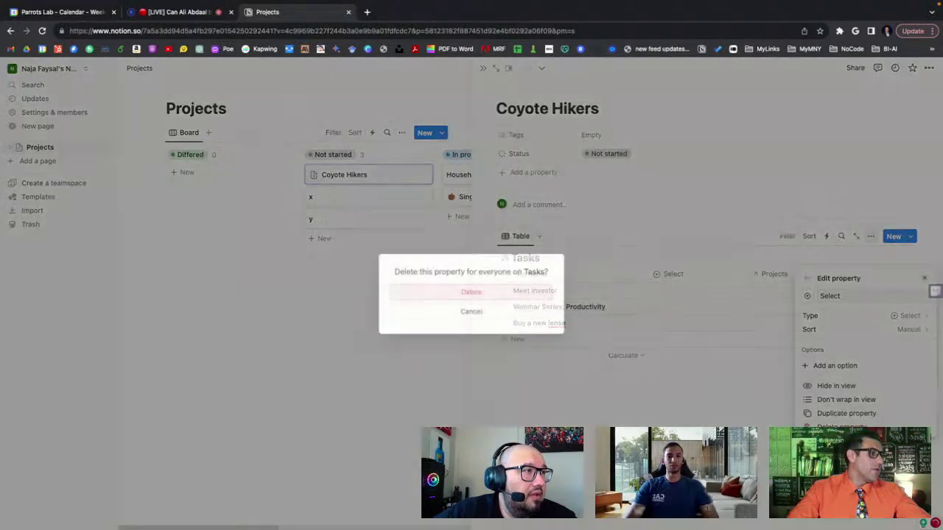
click(472, 292)
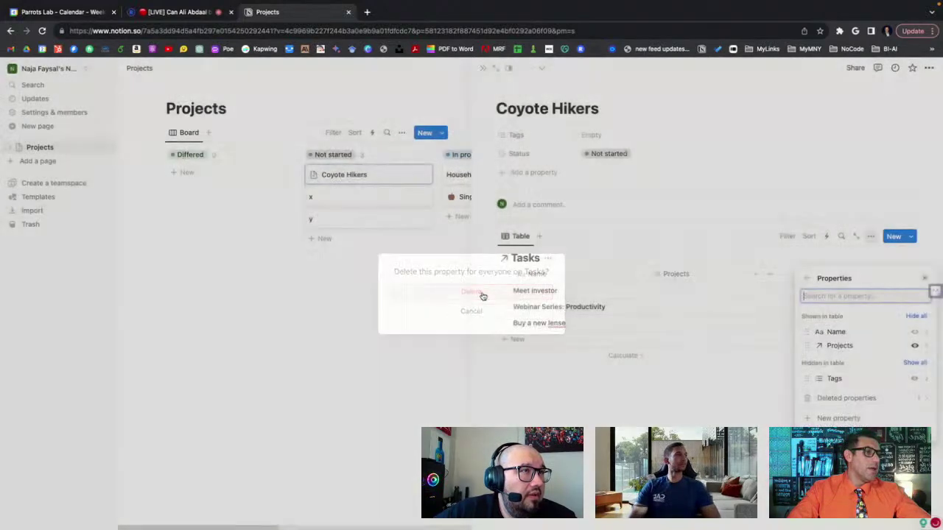
click(711, 320)
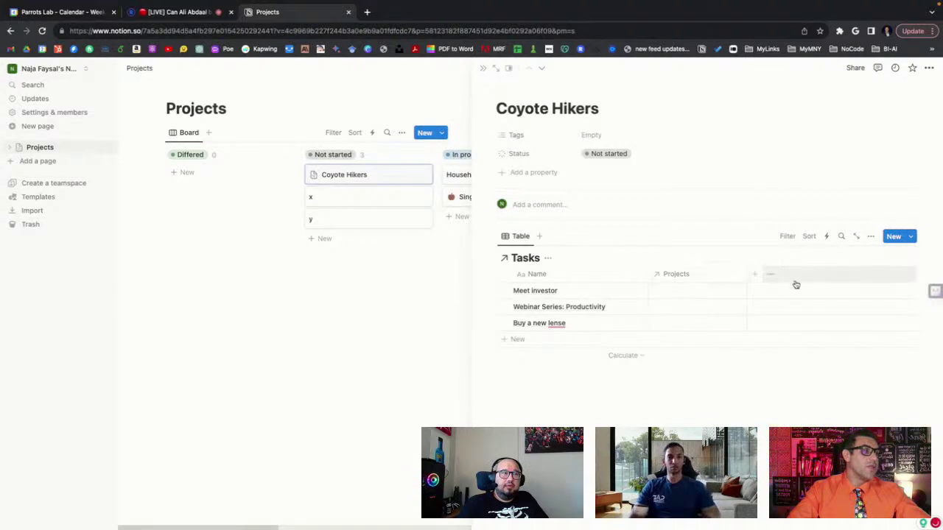
click(754, 276)
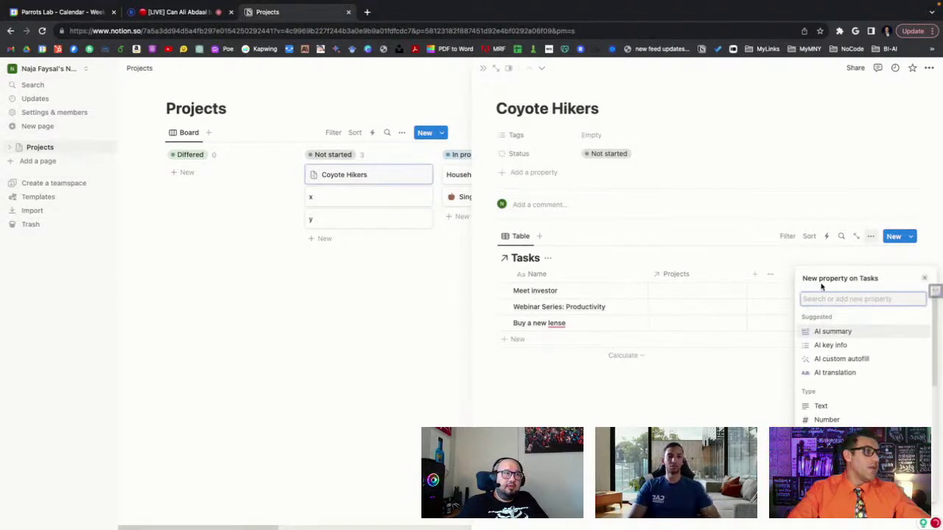
scroll(832, 340, down, 3)
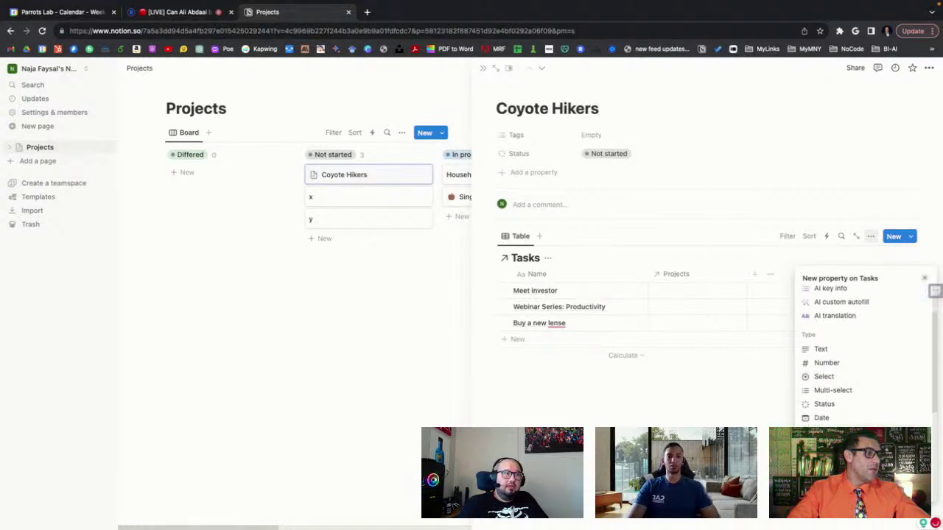
scroll(840, 354, down, 2)
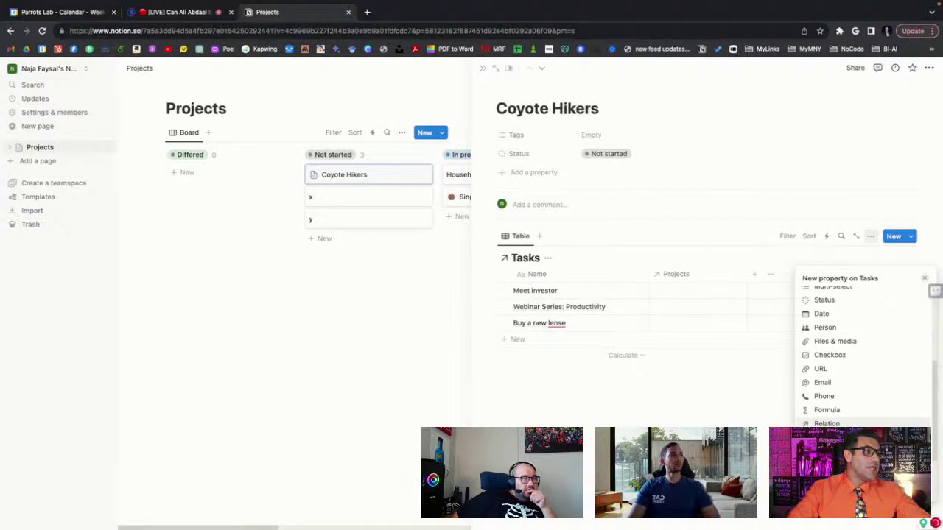
click(827, 423)
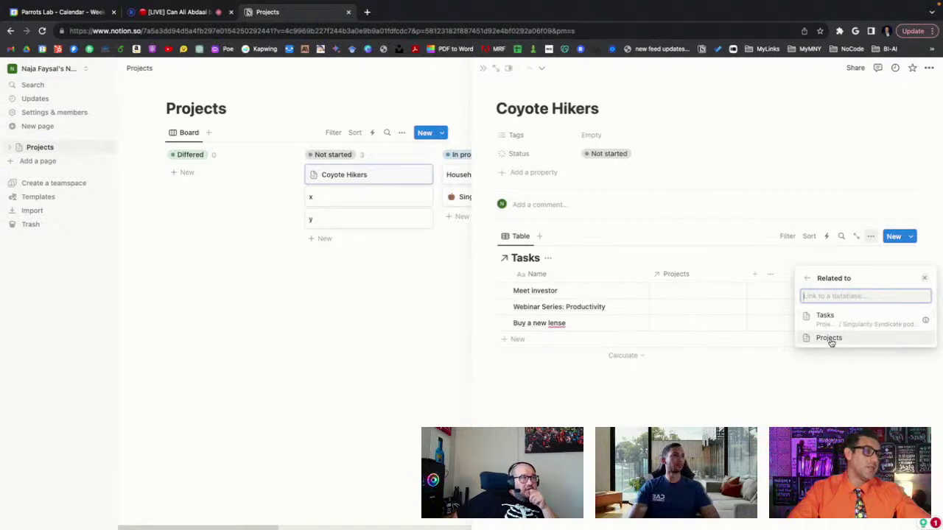
click(692, 298)
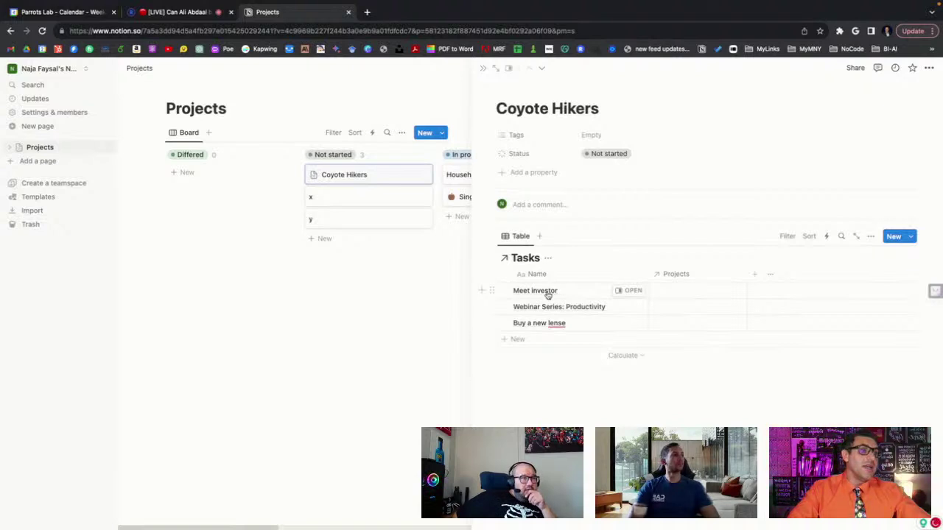
- Link the Meet investor task to the Singularity Syndicate podcast project and filter the Tasks view to Projects containing Coyote Hikers
click(676, 295)
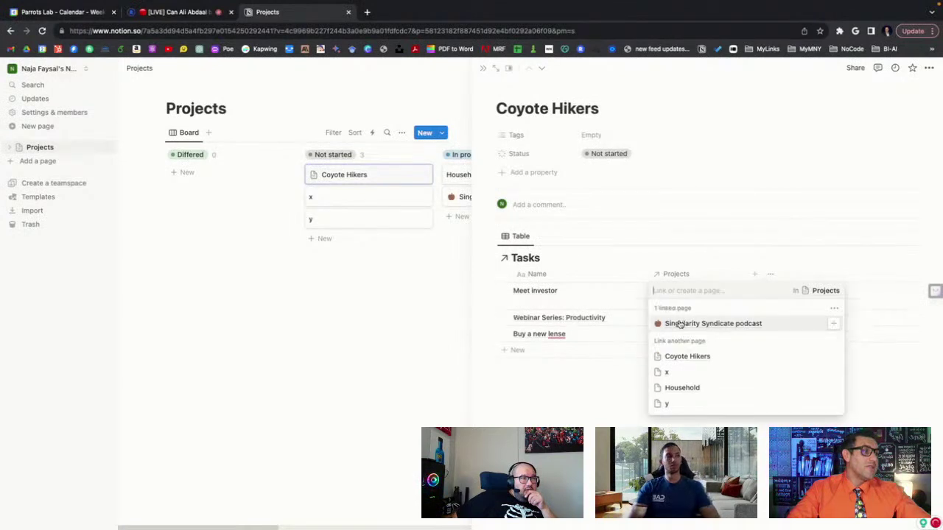
click(606, 375)
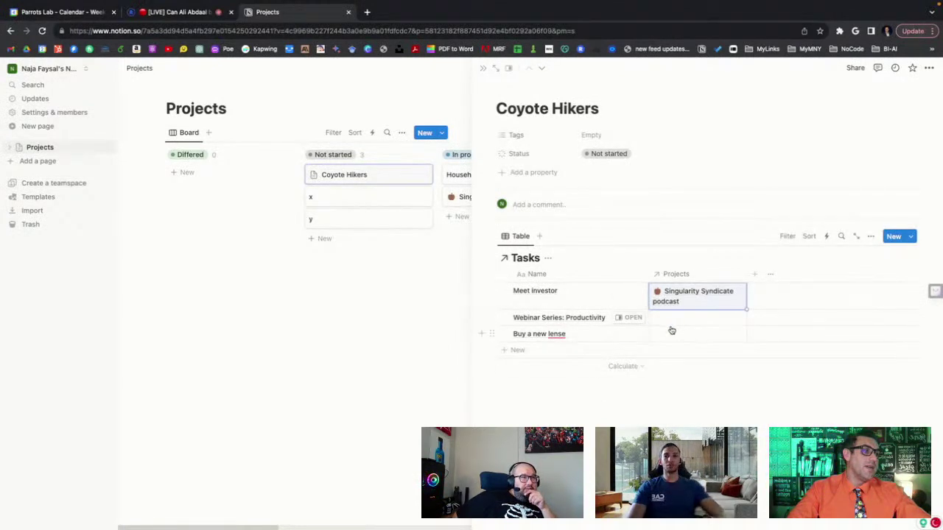
click(787, 236)
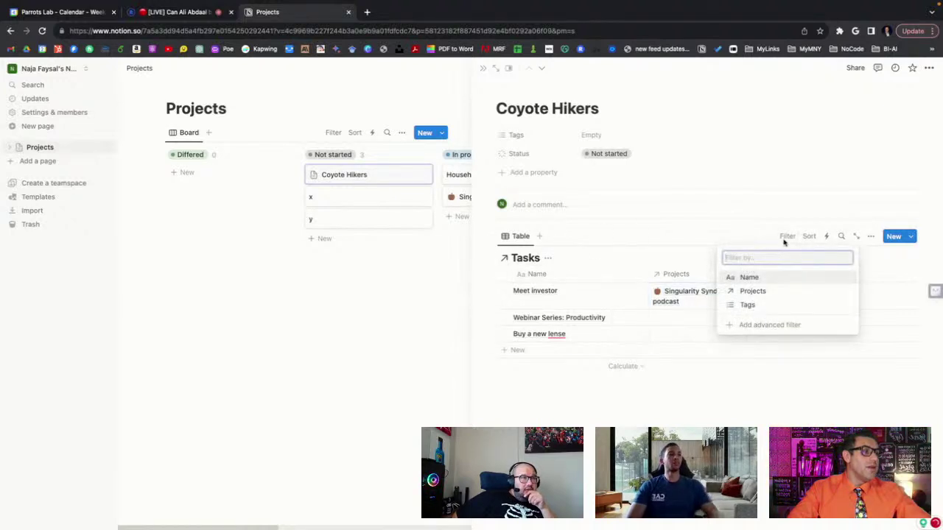
click(770, 292)
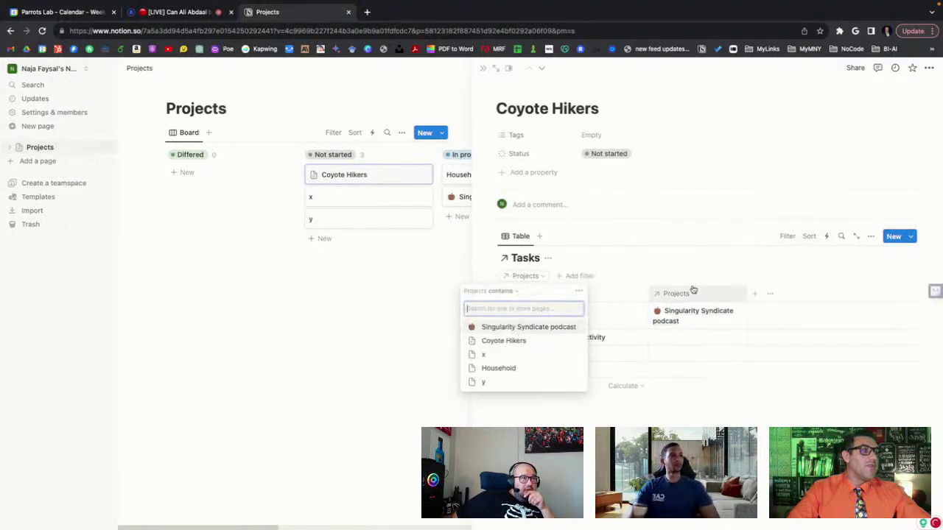
click(498, 342)
click(597, 393)
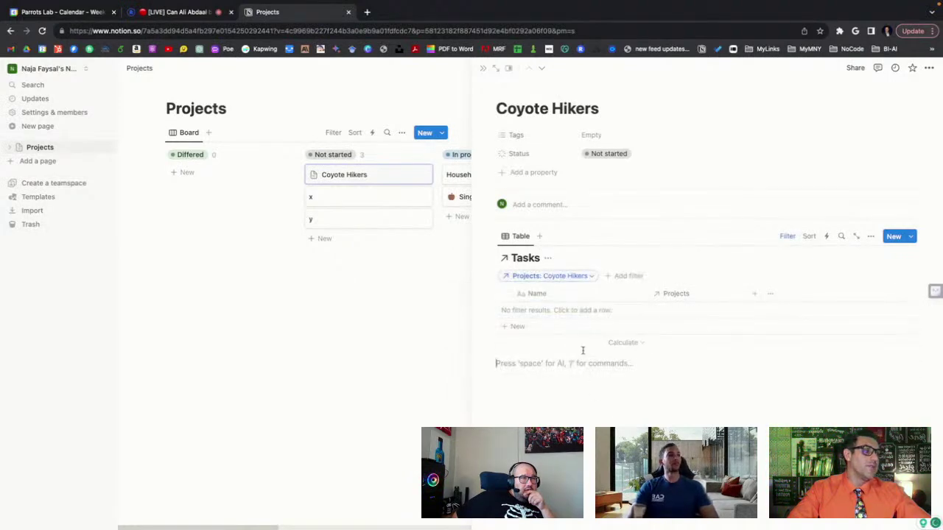
- Add a task named "organize the M hike" to the filtered Tasks table in the Coyote Hikers page
click(520, 327)
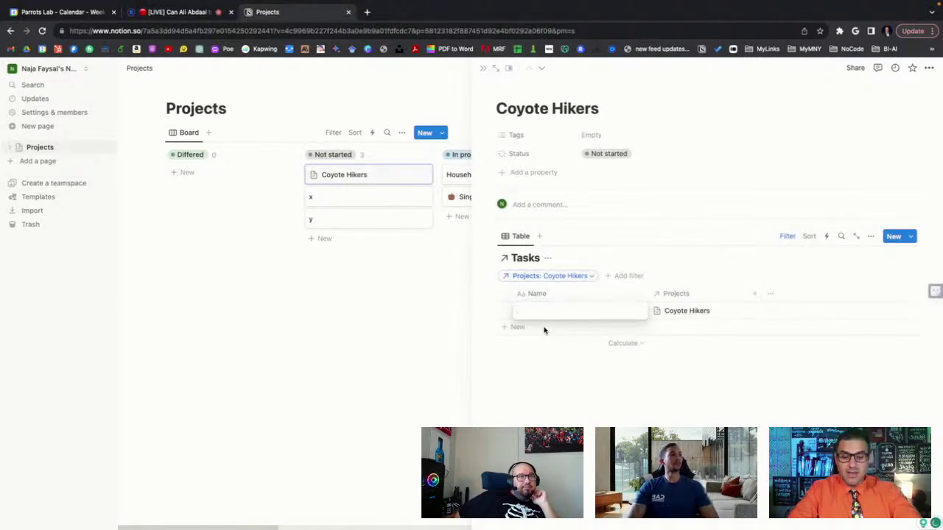
text(organize the )
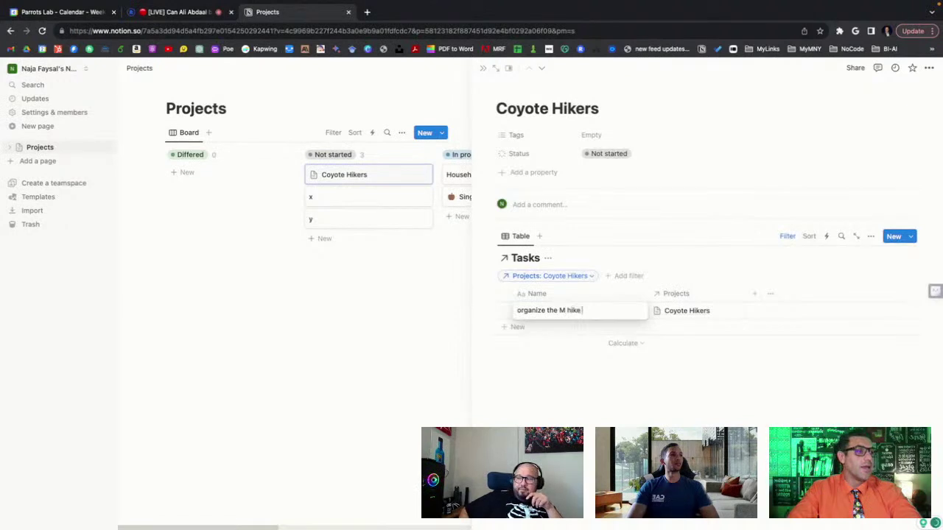
text(M hike)
key(Return)
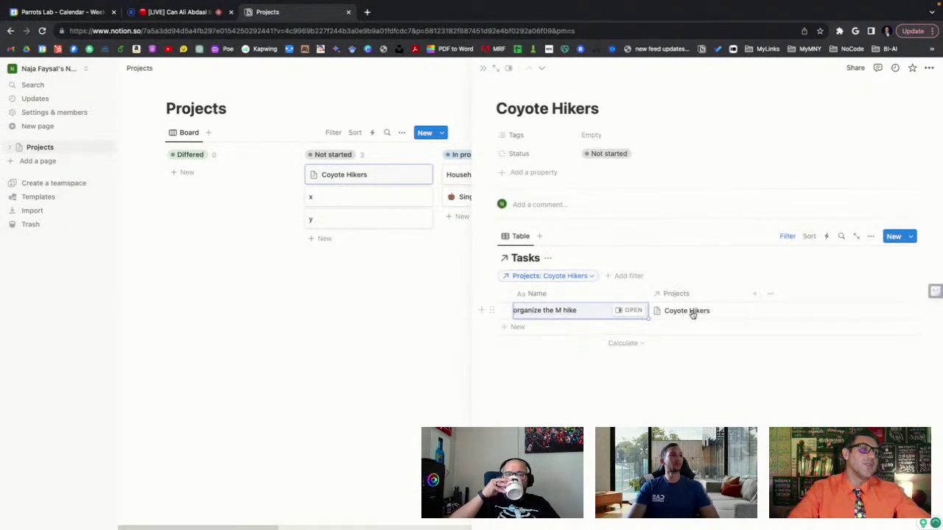
click(596, 365)
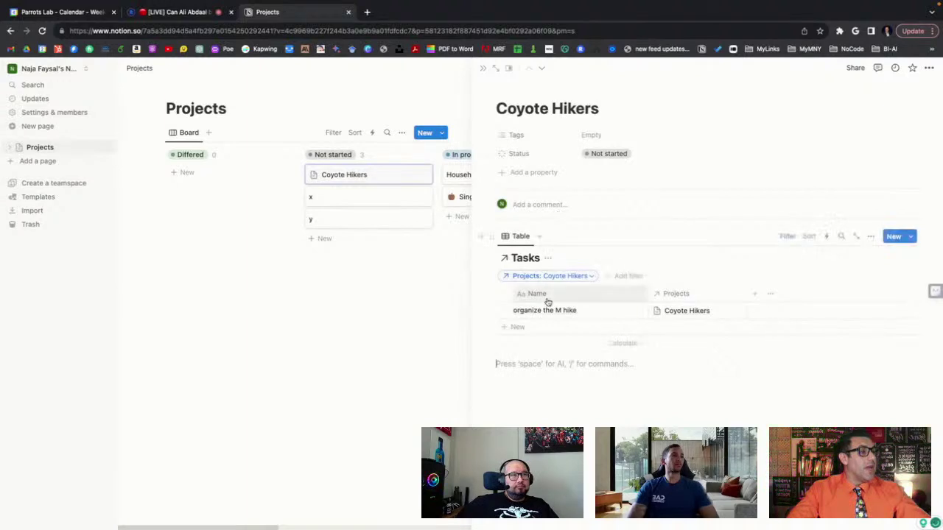
- Add a second task named "xyz" to the filtered Tasks table and close the Coyote Hikers page
click(519, 328)
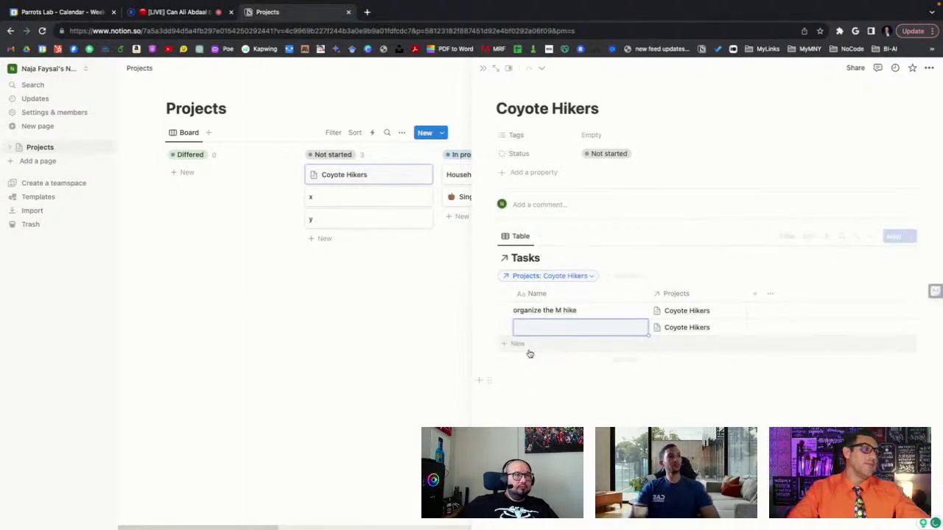
click(537, 324)
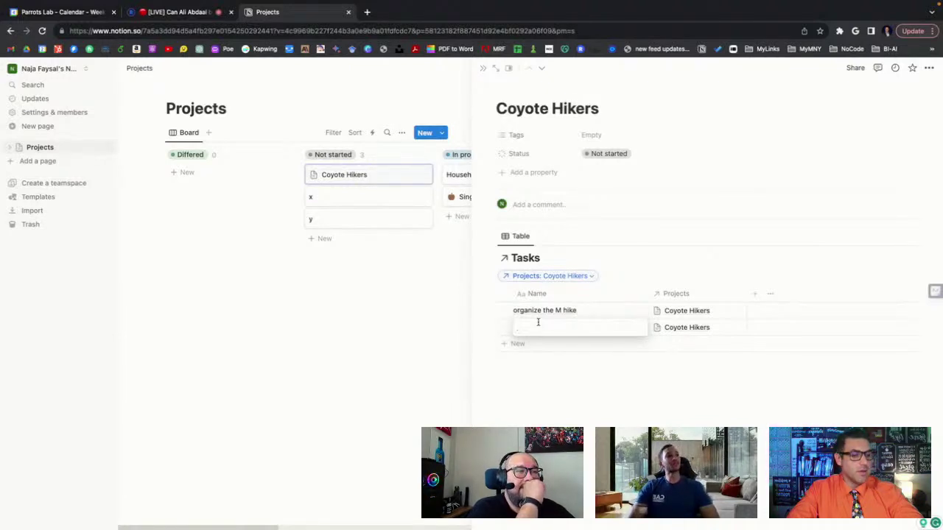
text(xyz)
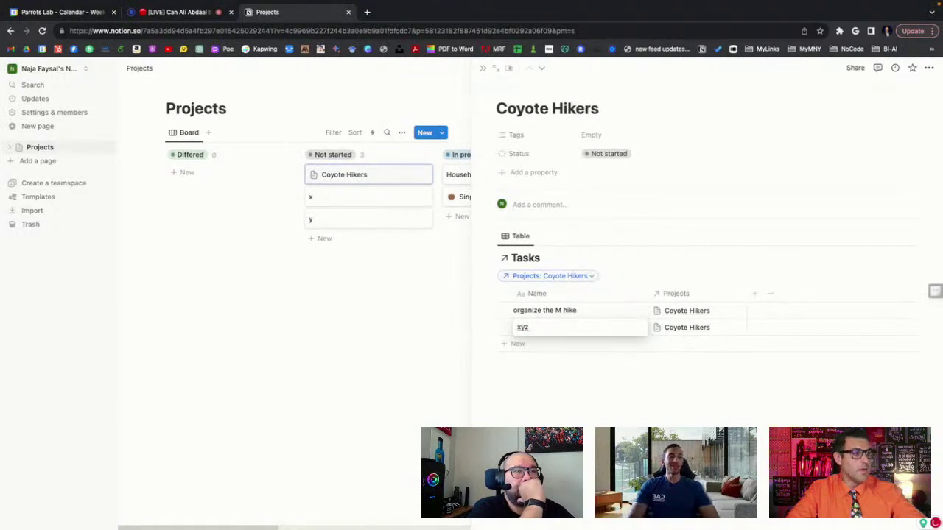
key(Escape)
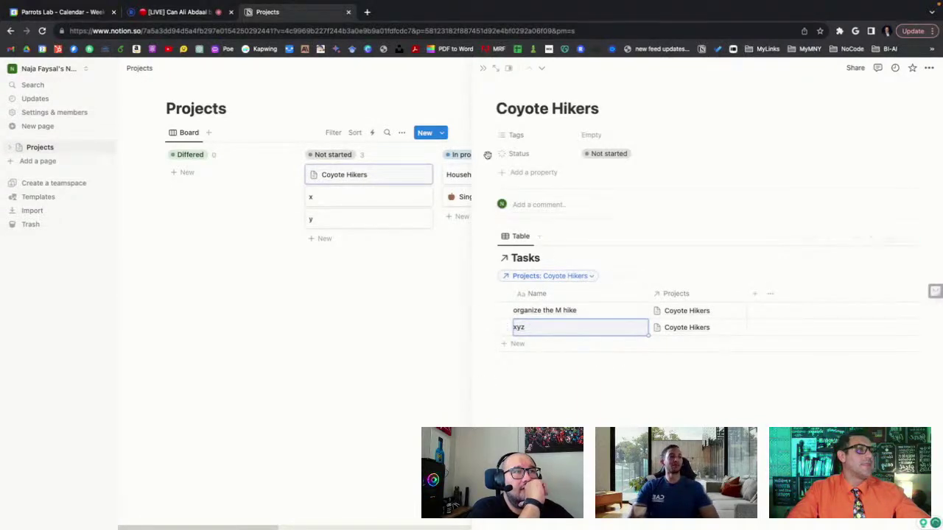
click(481, 70)
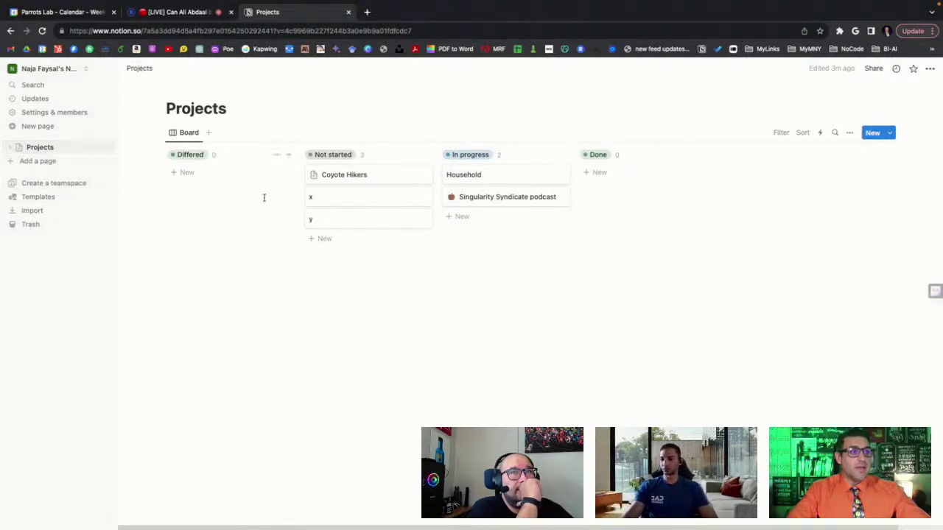
- Create a new private page titled "Sprints / Top Urgent"
click(11, 148)
click(11, 148)
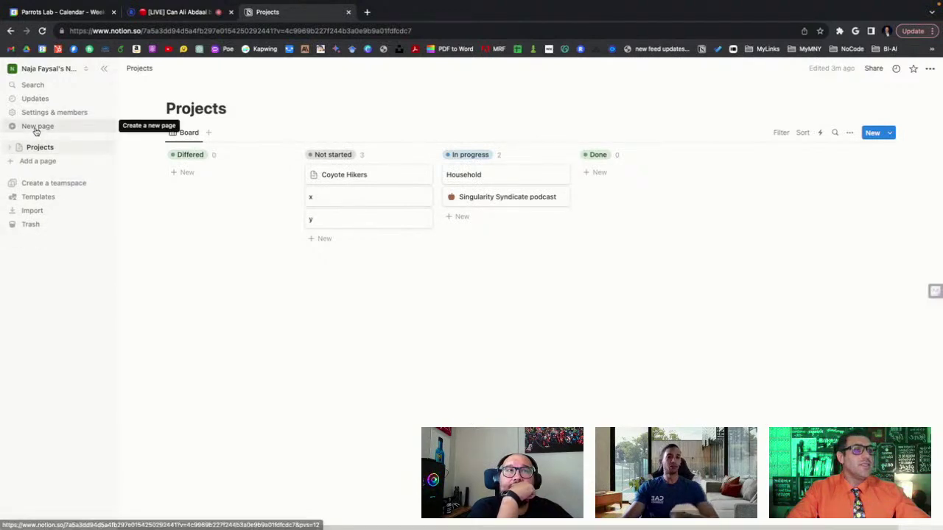
click(36, 128)
text(Sprintg)
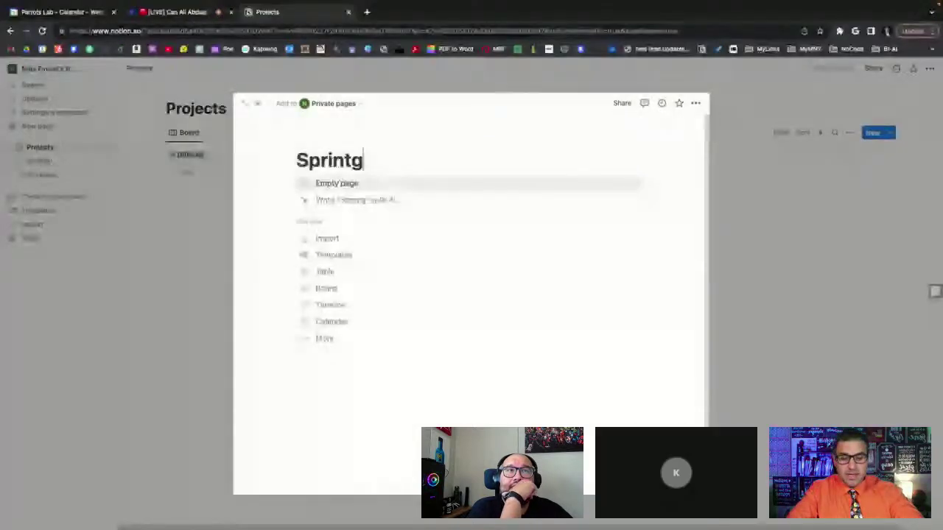
key(BackSpace)
text(s)
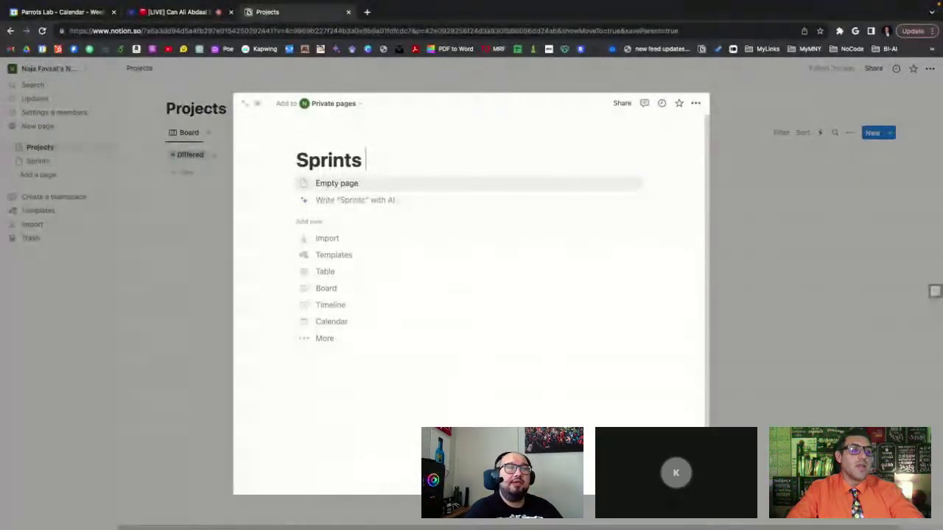
text( / Top)
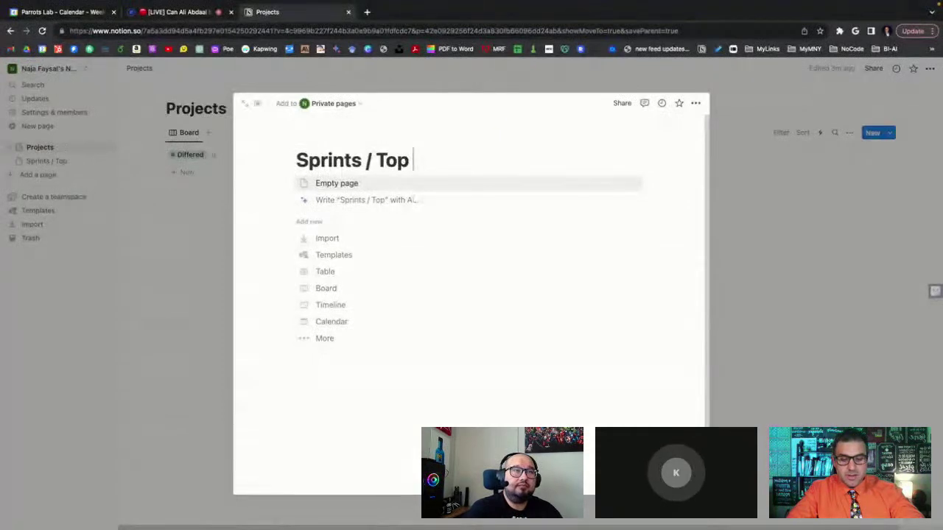
text( Urgent)
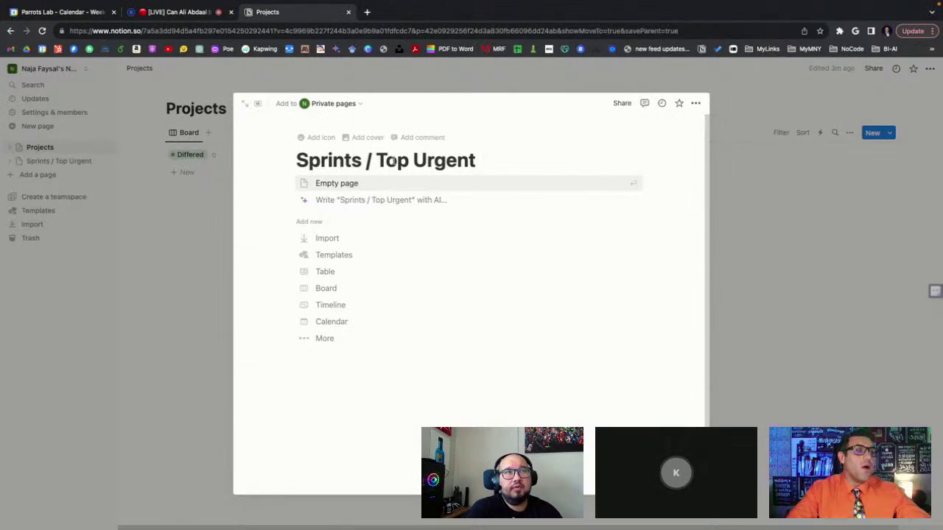
drag(481, 158, 372, 166)
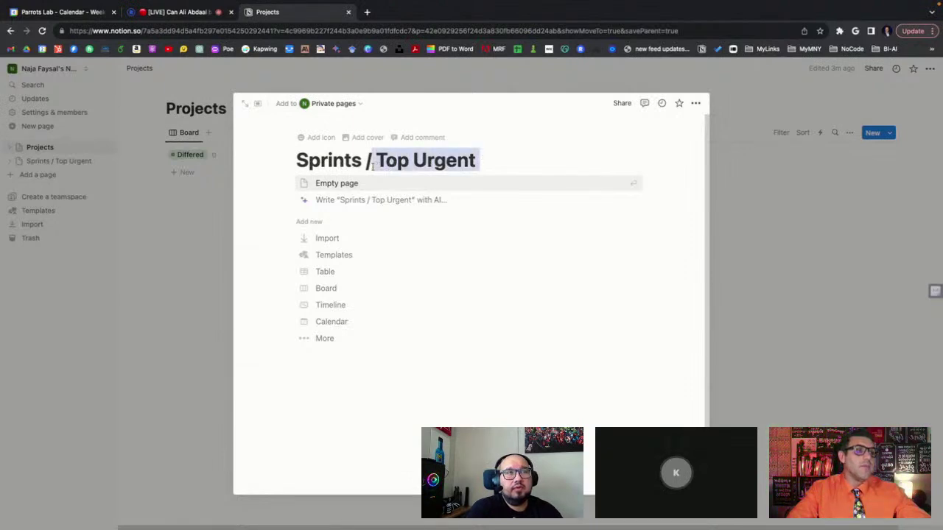
- Give the new private page a red circle emoji as its icon, finding it with the filter "red ci"
click(316, 137)
click(317, 193)
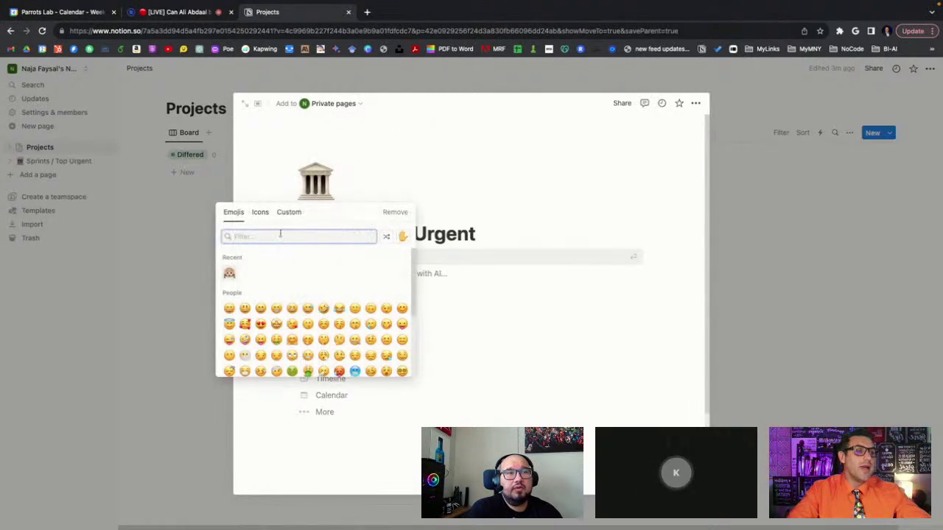
text(red ci)
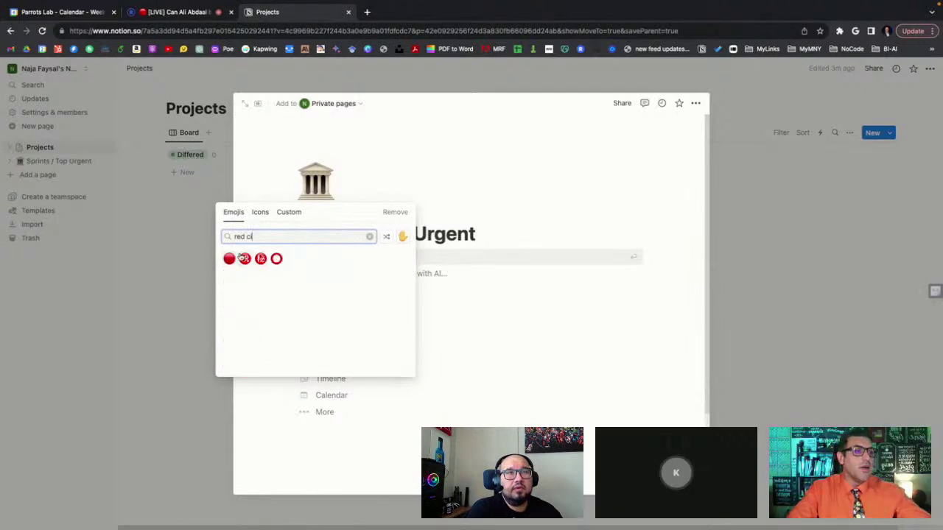
click(229, 259)
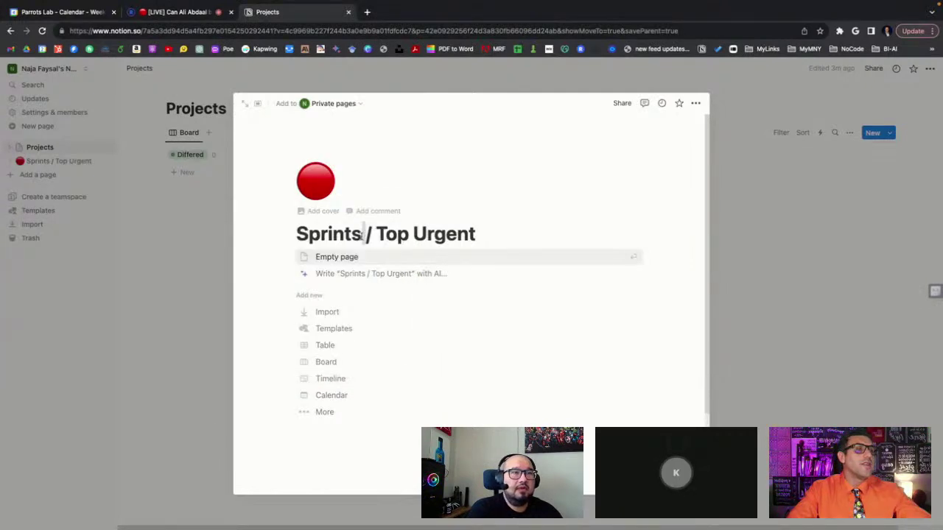
- Retitle the red-circle page as "Capture"
triple_click(361, 233)
text(Cap)
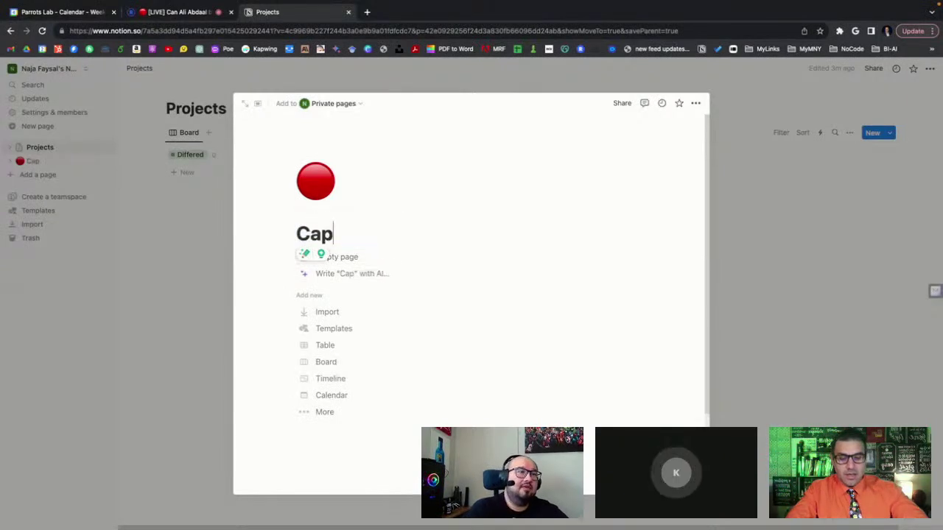
text(ture)
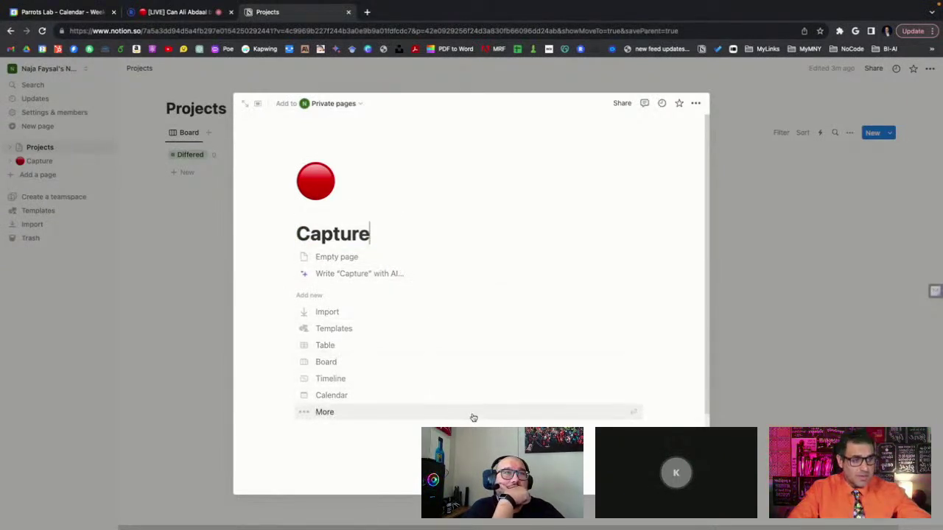
- Insert a table view of the existing Tasks database into the Capture page, copying its existing Table view
click(368, 291)
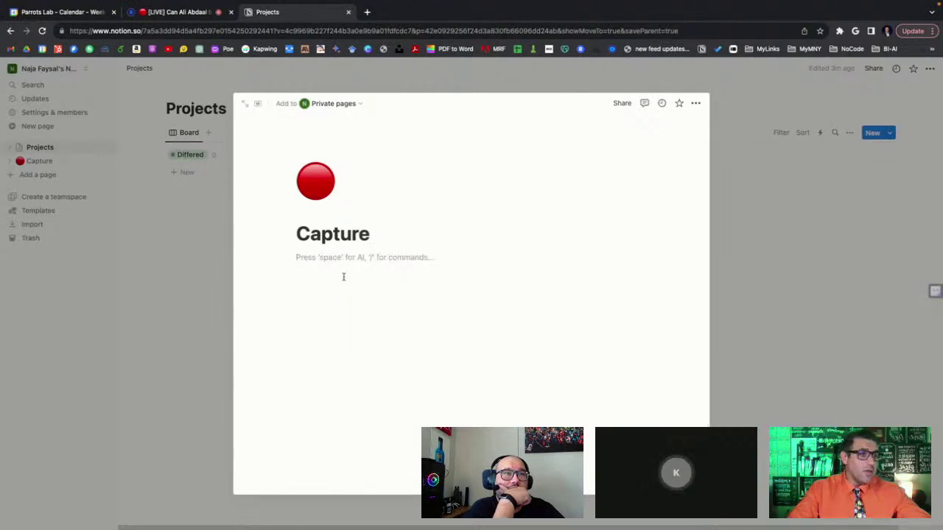
text(/)
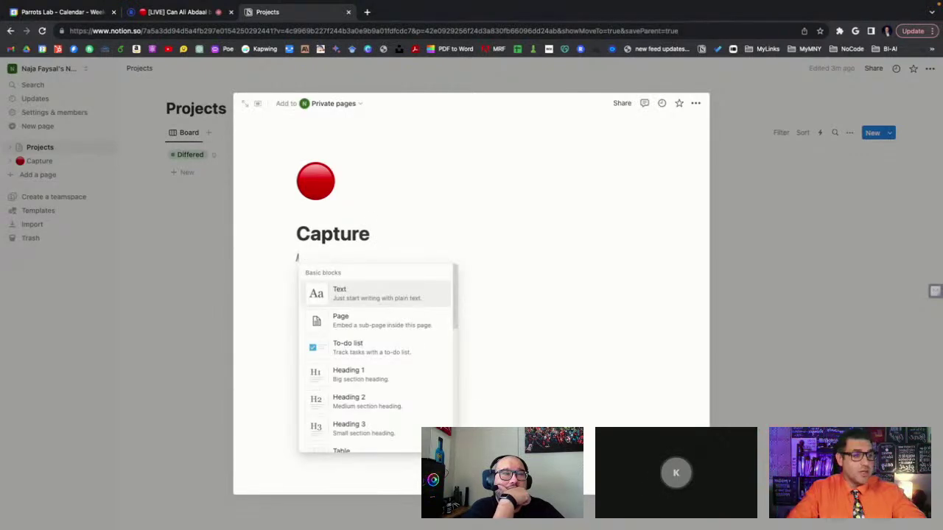
text(table)
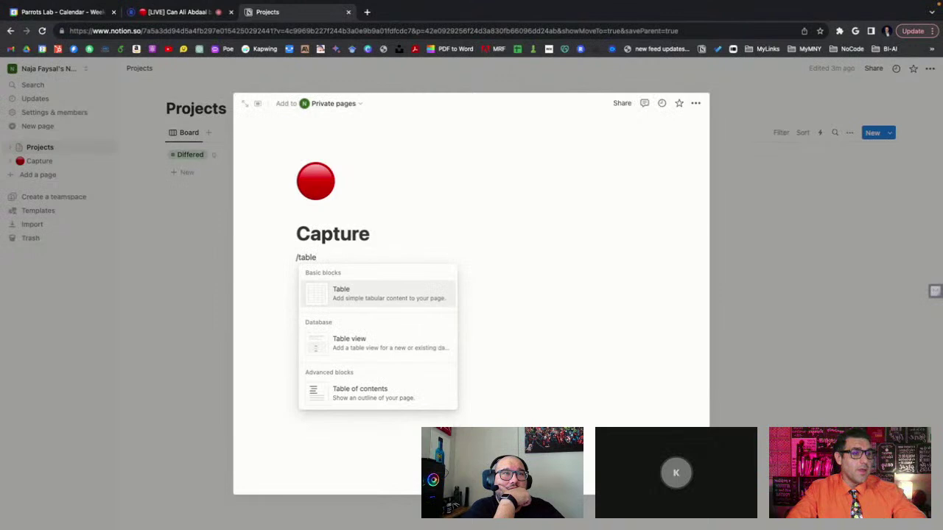
click(391, 344)
click(535, 324)
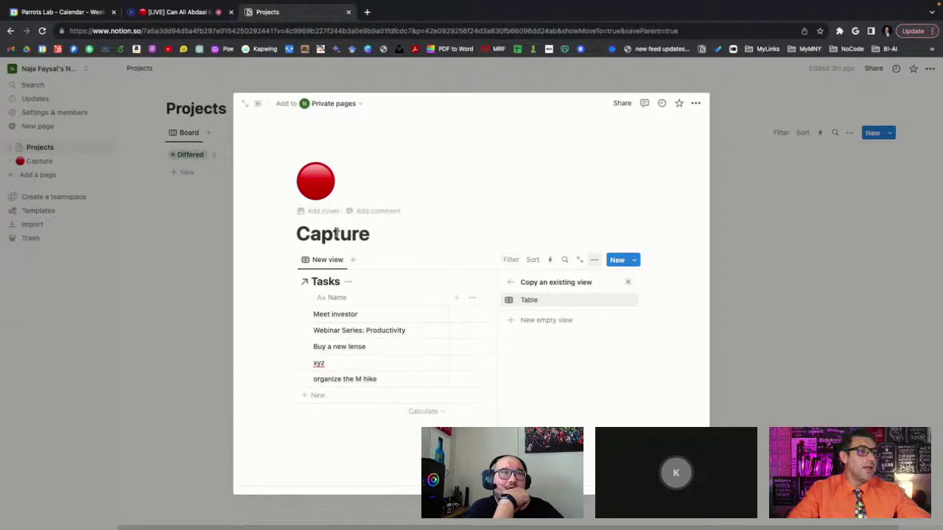
- Close the Capture page and delete it from the private pages
click(695, 104)
scroll(692, 381, down, 2)
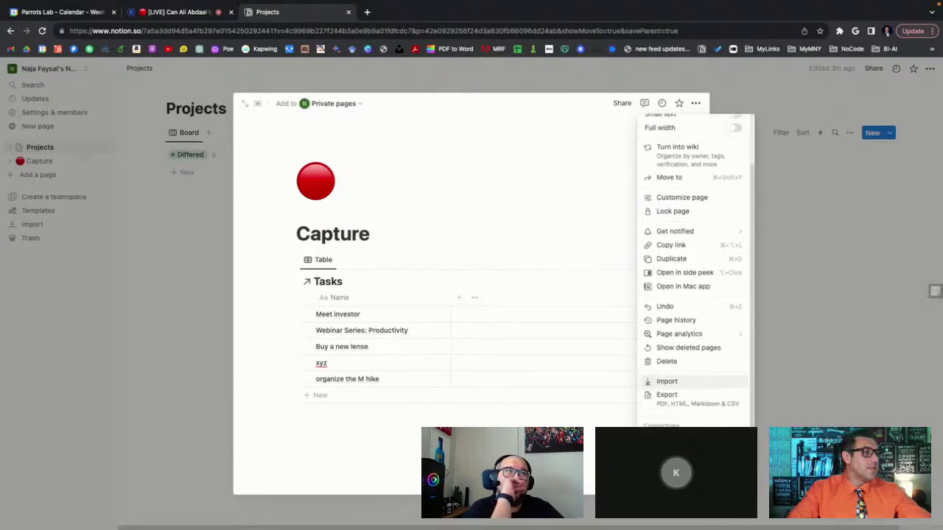
mouse_move(692, 439)
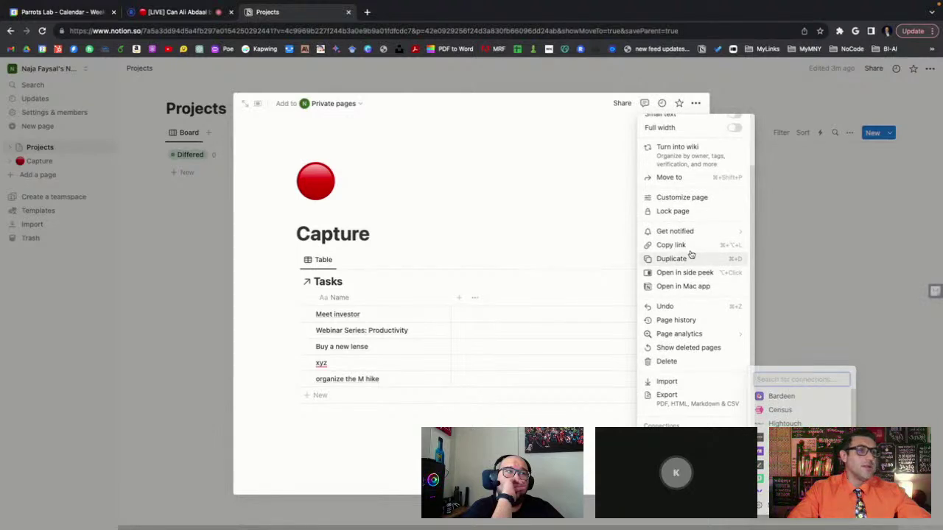
scroll(690, 254, up, 2)
click(200, 251)
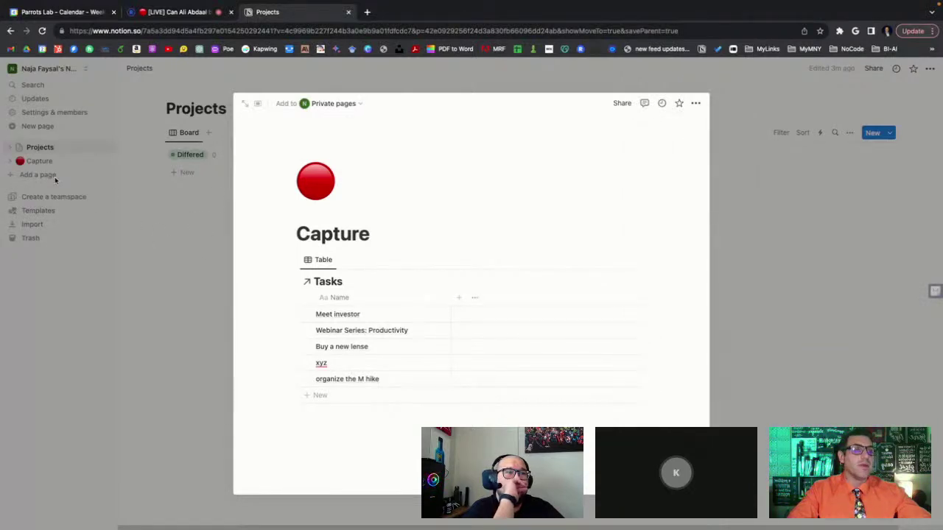
key(Escape)
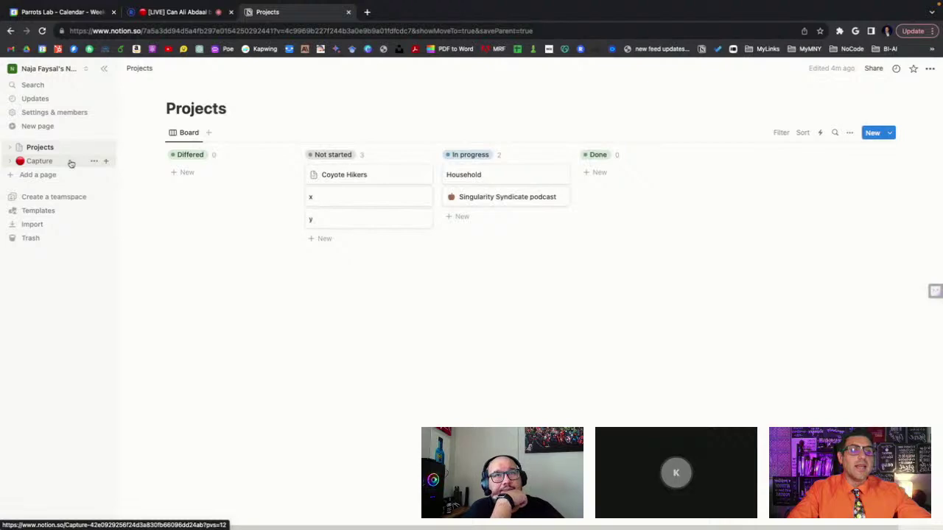
click(93, 162)
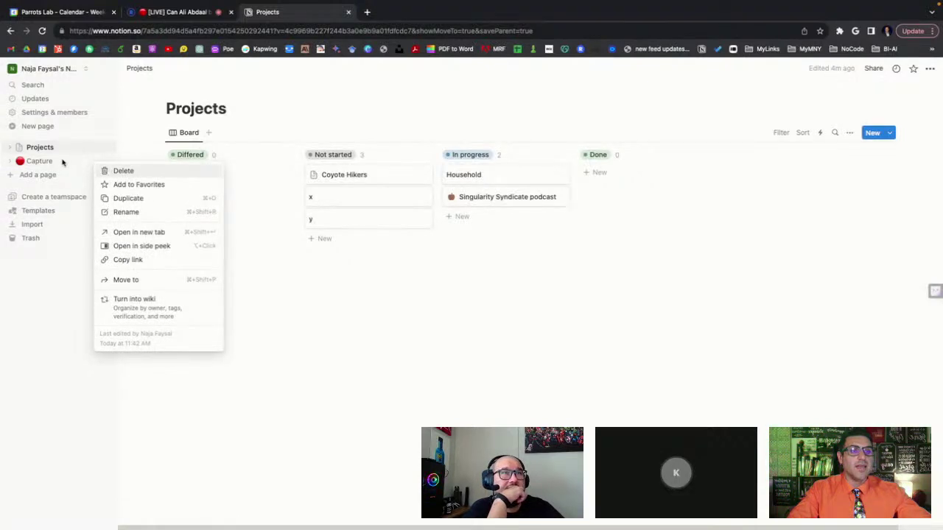
click(95, 162)
click(95, 163)
click(122, 170)
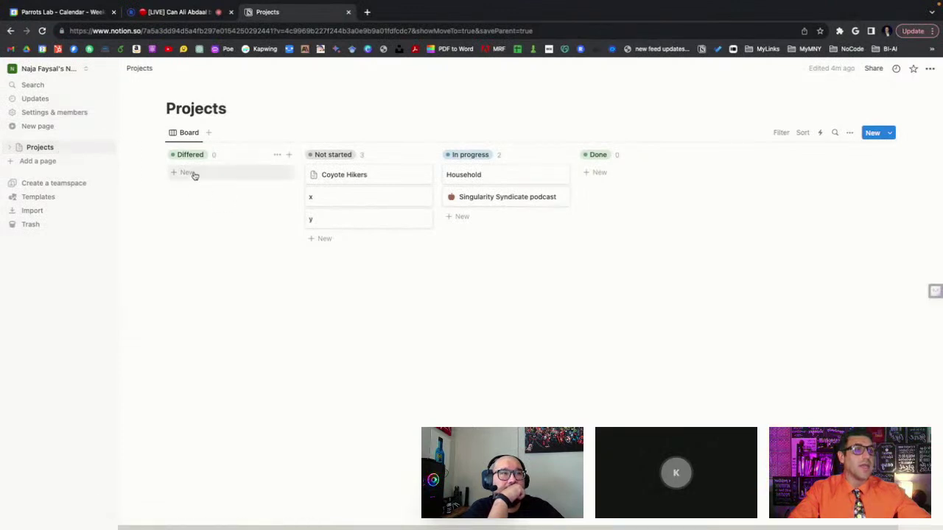
- Add a project named "Capture List" to the In progress column of the Projects board, then open and close its page
click(462, 217)
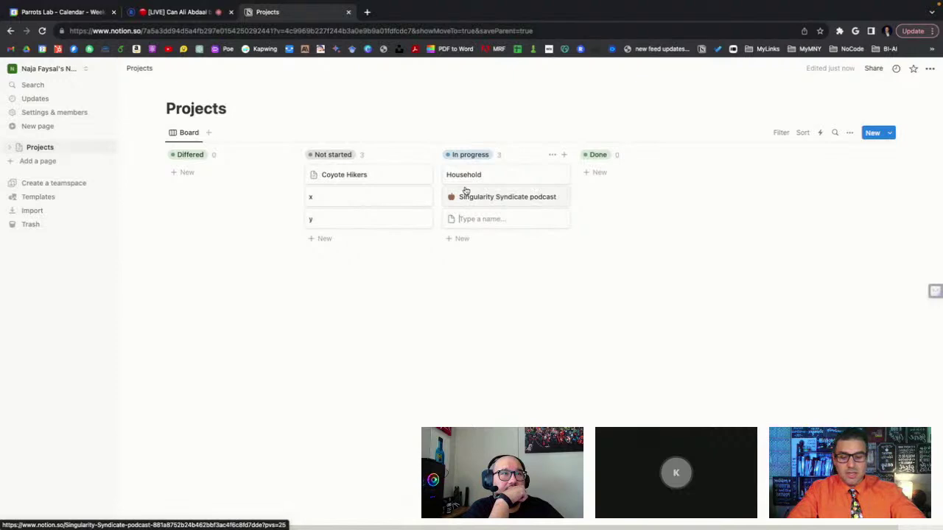
text(Capture List)
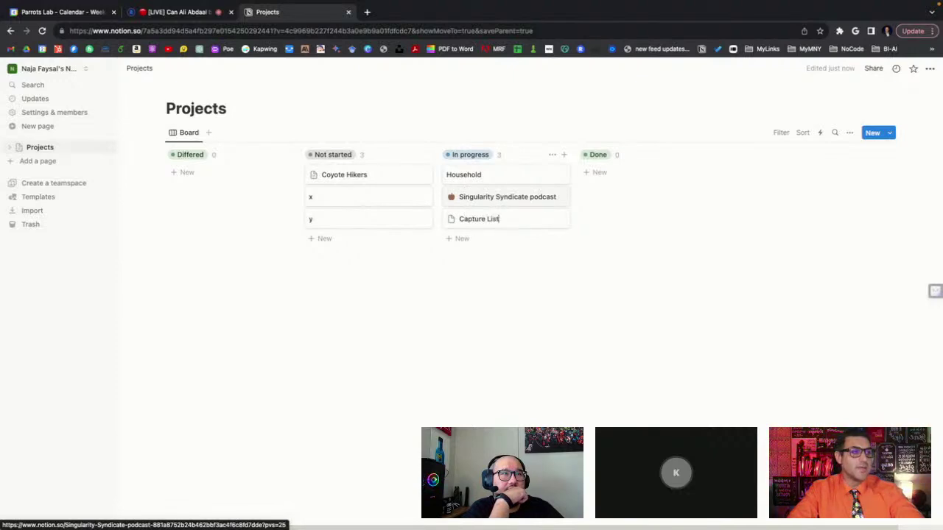
key(Return)
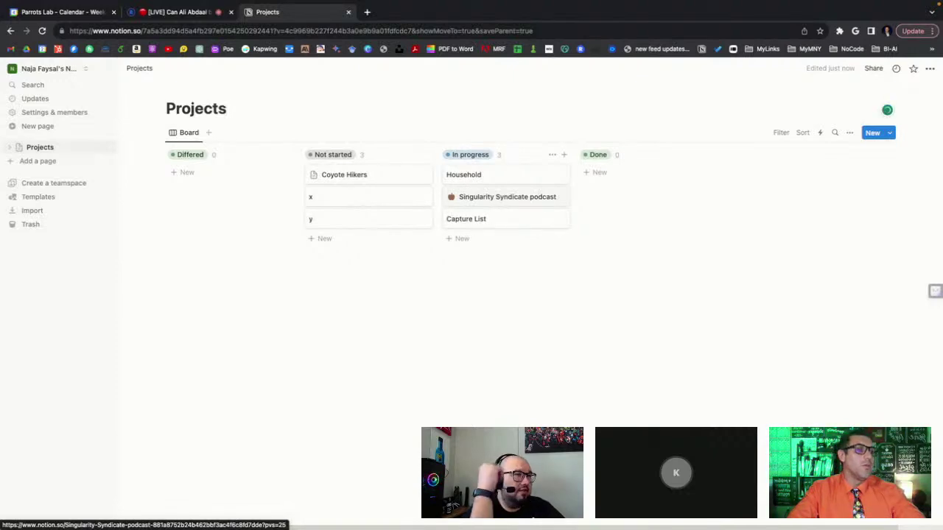
click(483, 219)
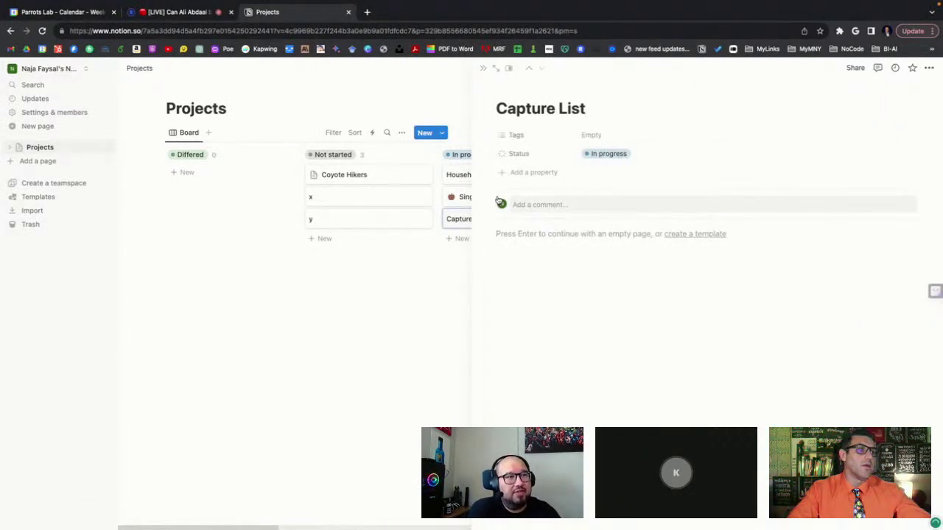
double_click(538, 110)
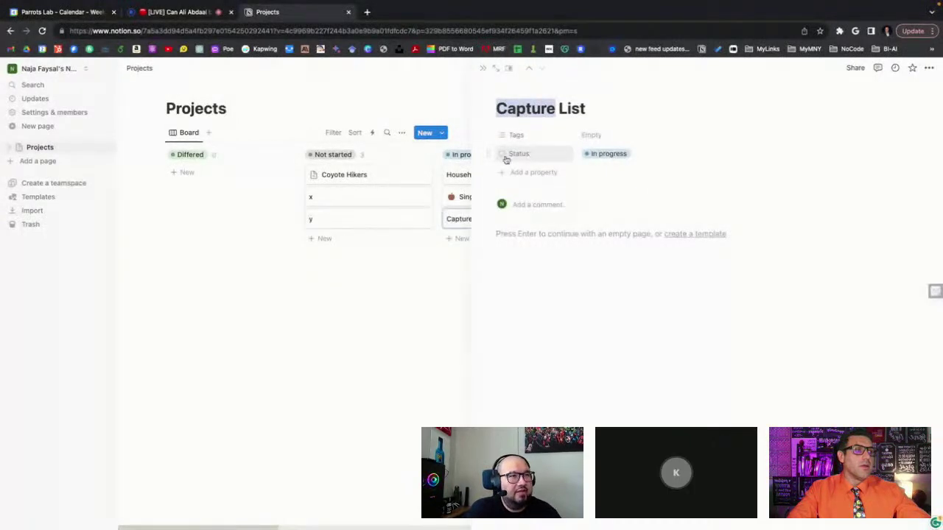
click(423, 263)
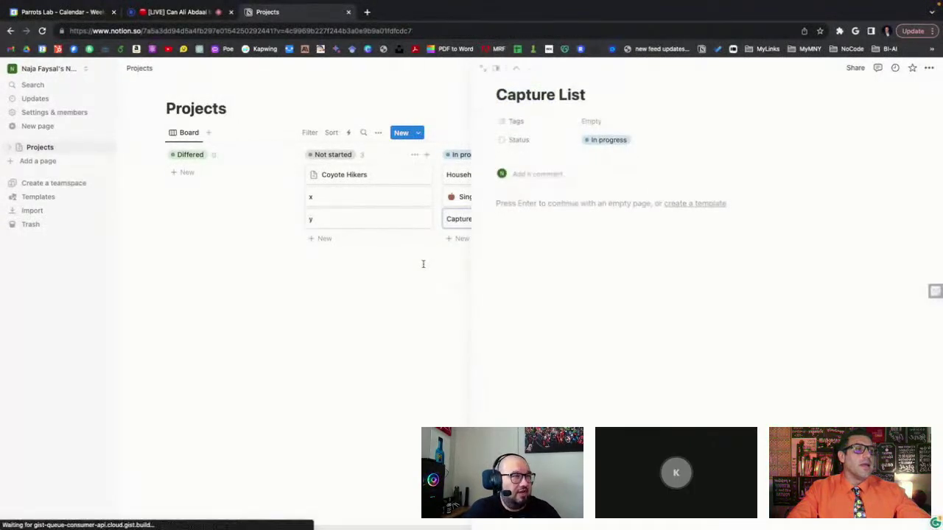
- Rename the project "x" in the Not started column as "Renovate the bathroom" and close its page
click(346, 199)
double_click(509, 109)
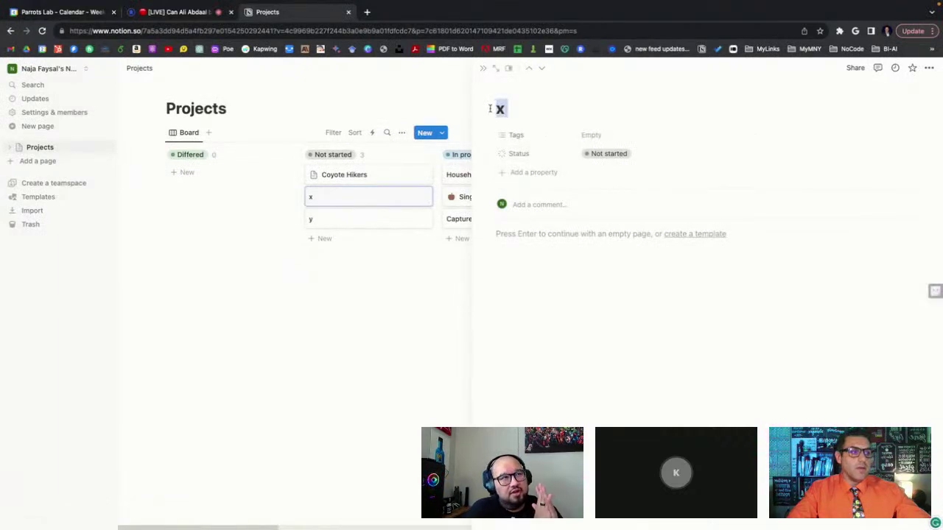
text(Renovate)
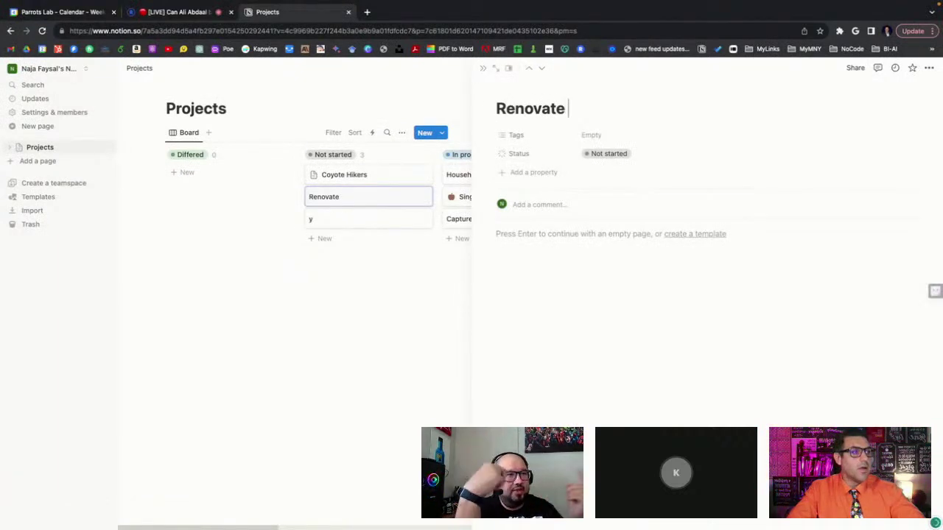
text( the bathroom)
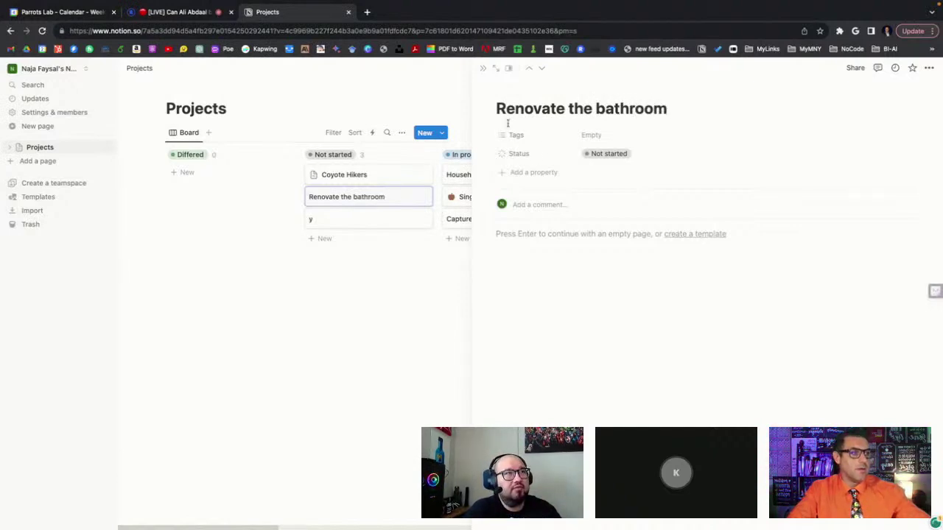
click(446, 292)
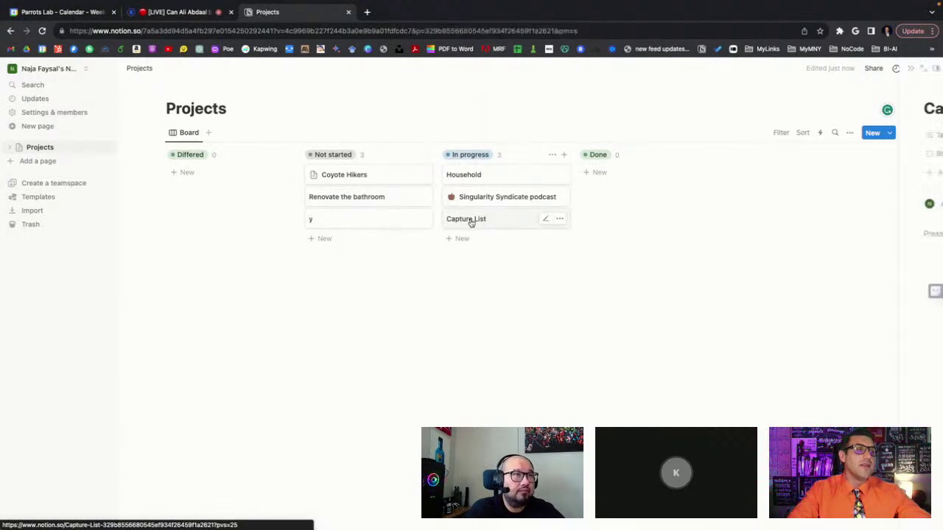
- Open the Capture List project and set its page icon to the red circle emoji
click(470, 219)
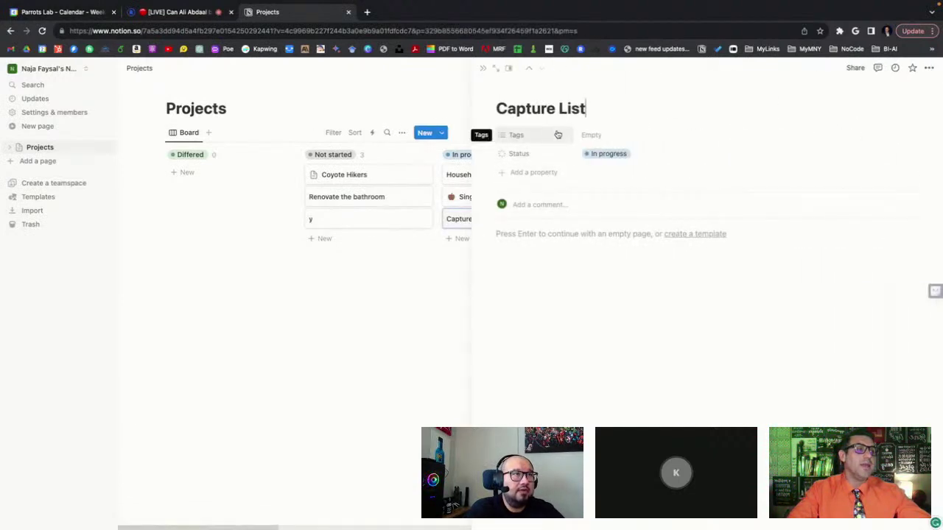
click(510, 92)
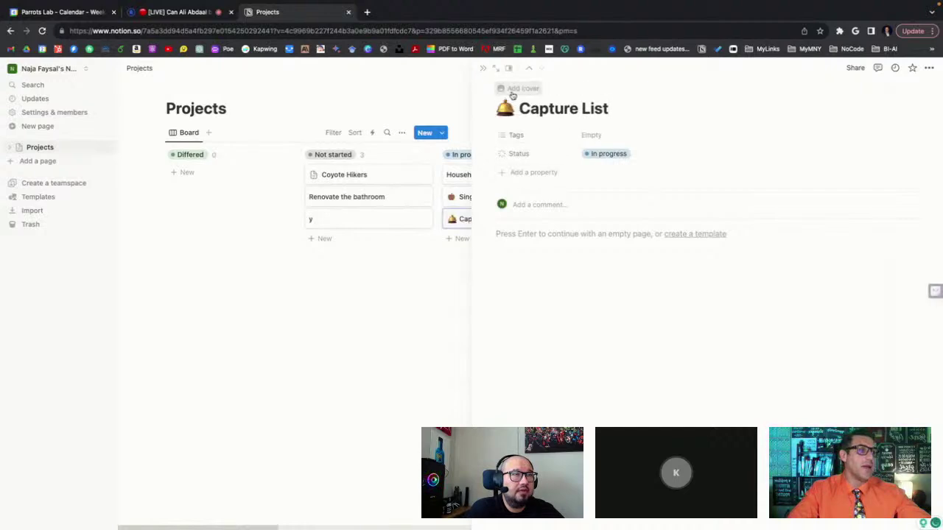
click(506, 110)
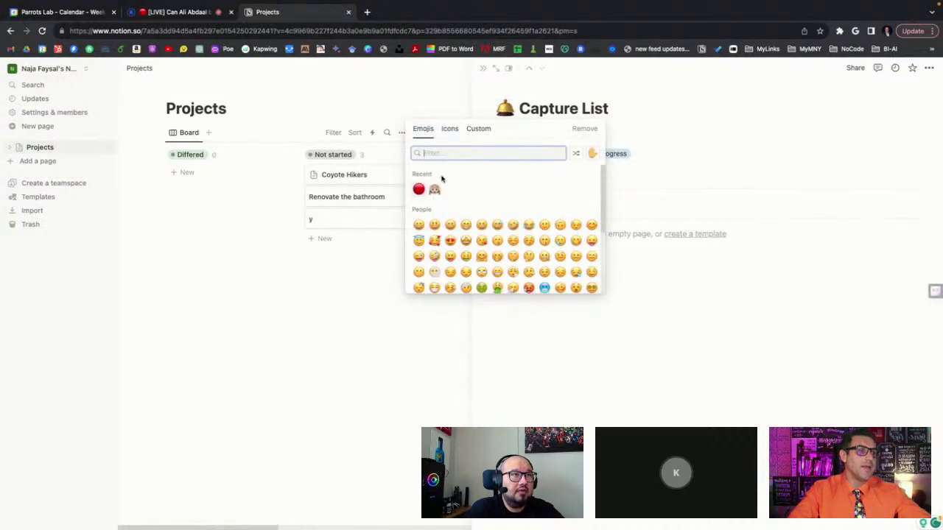
click(418, 190)
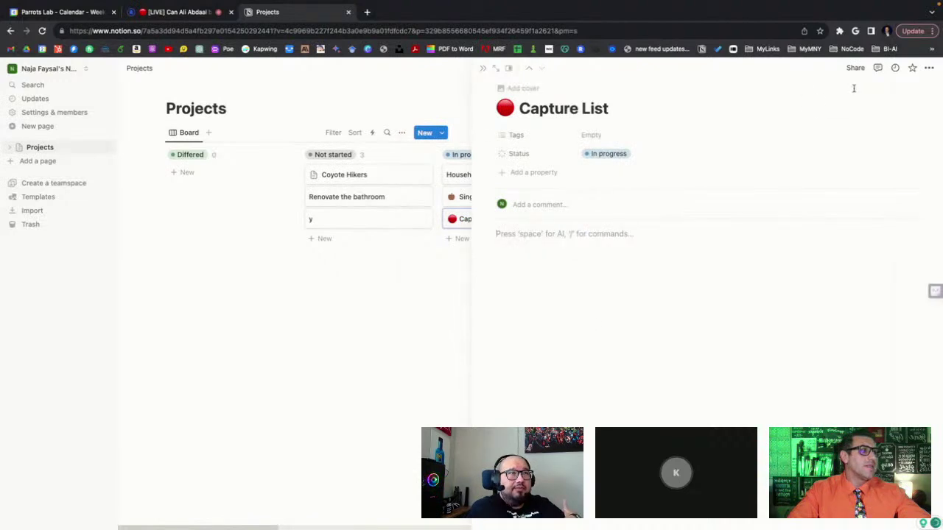
click(929, 68)
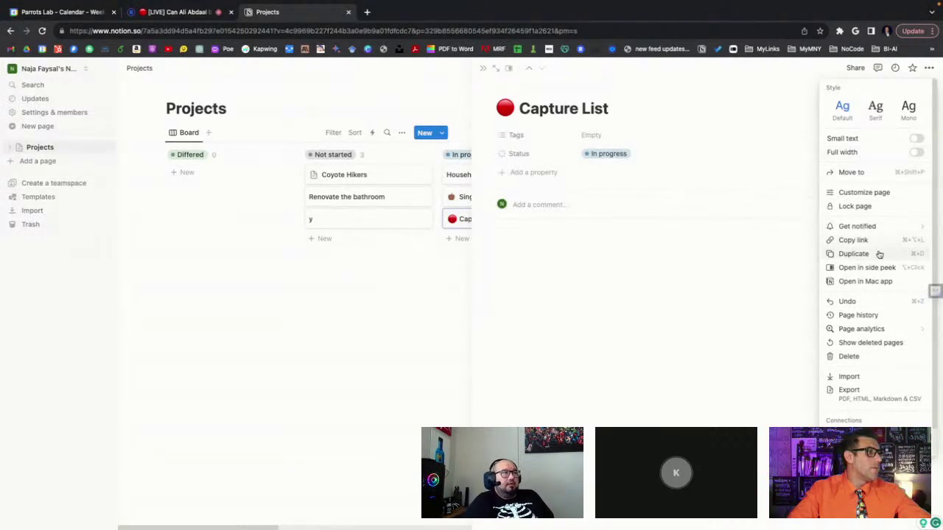
mouse_move(877, 227)
scroll(877, 230, down, 1)
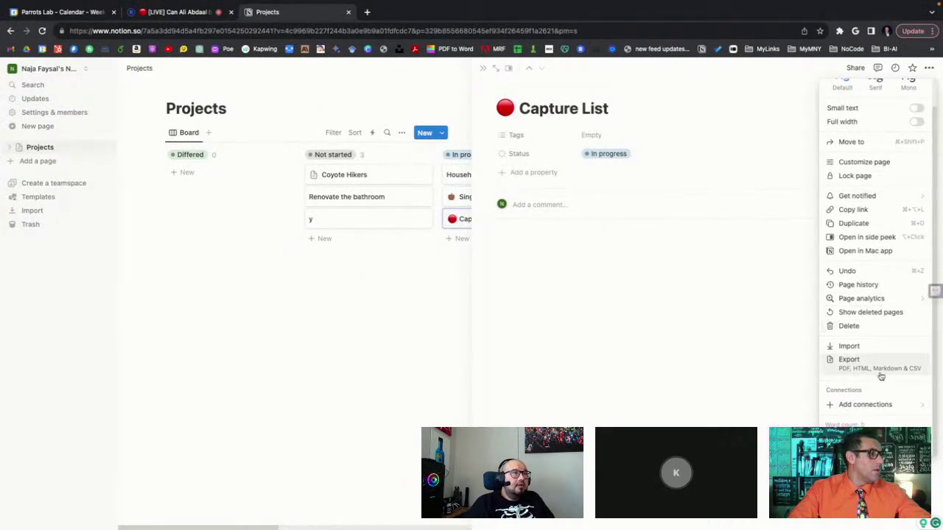
mouse_move(875, 413)
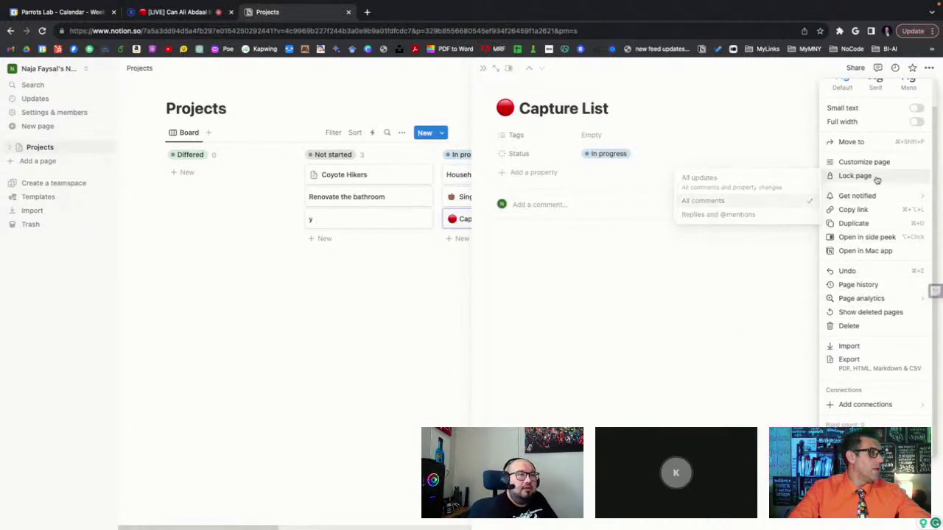
click(782, 236)
click(854, 68)
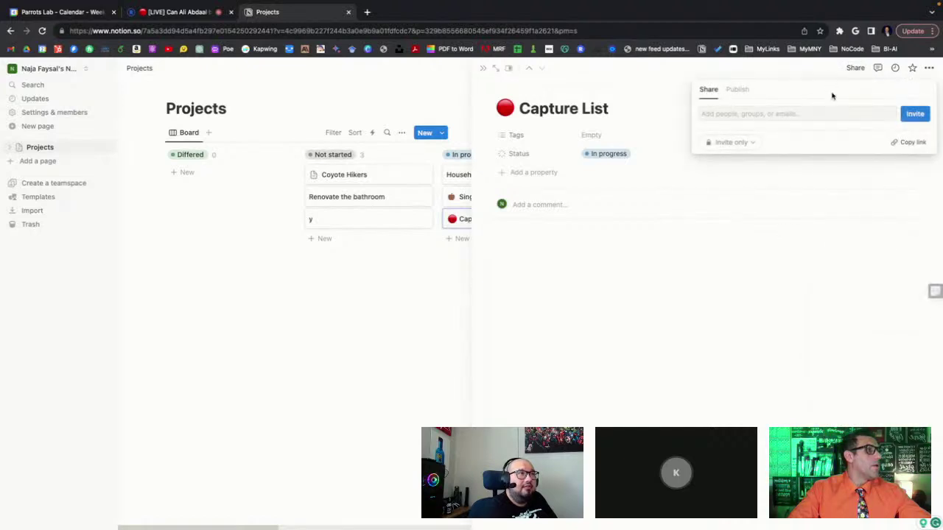
click(627, 239)
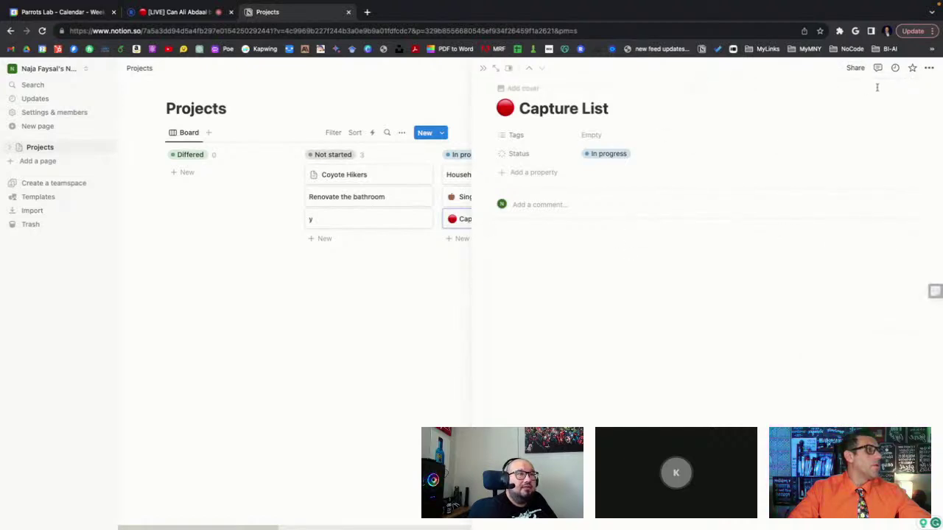
- Add the Capture List page to favorites and insert a table view of the existing Tasks database in its body
click(913, 68)
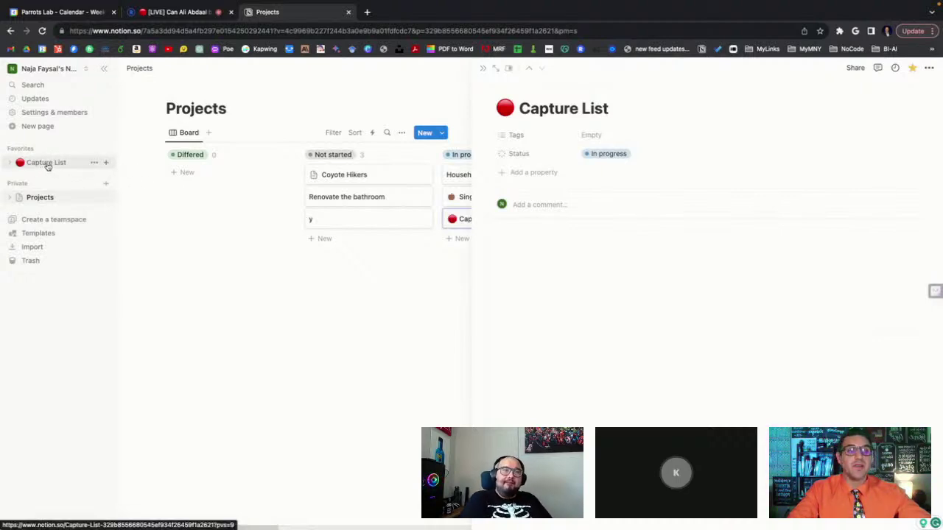
click(547, 242)
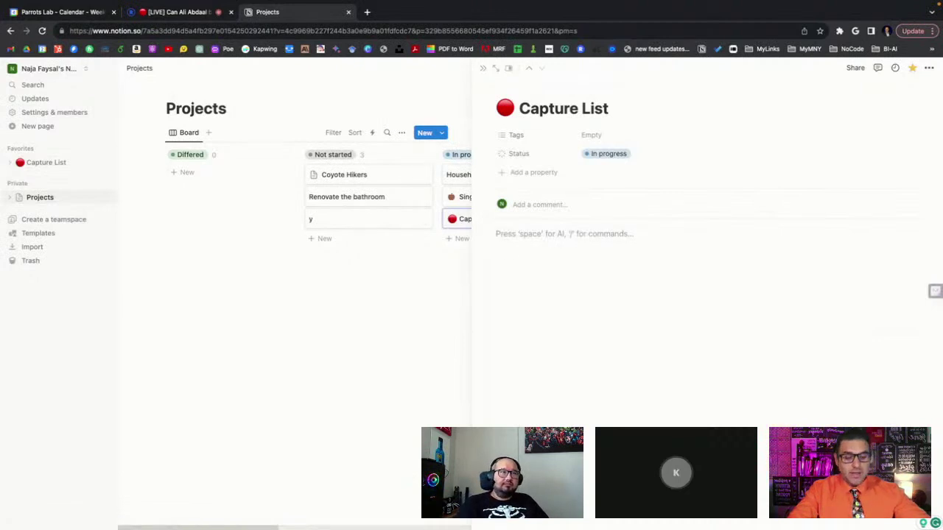
text(/table)
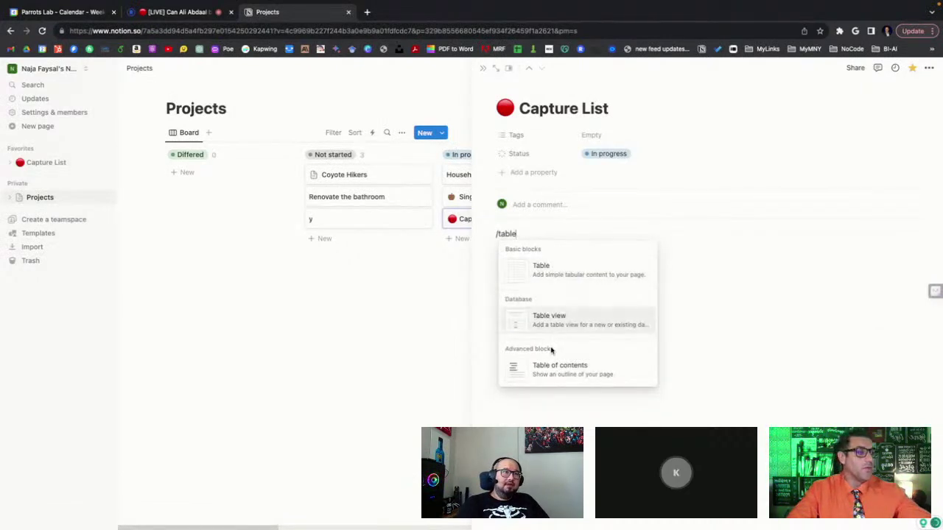
click(571, 321)
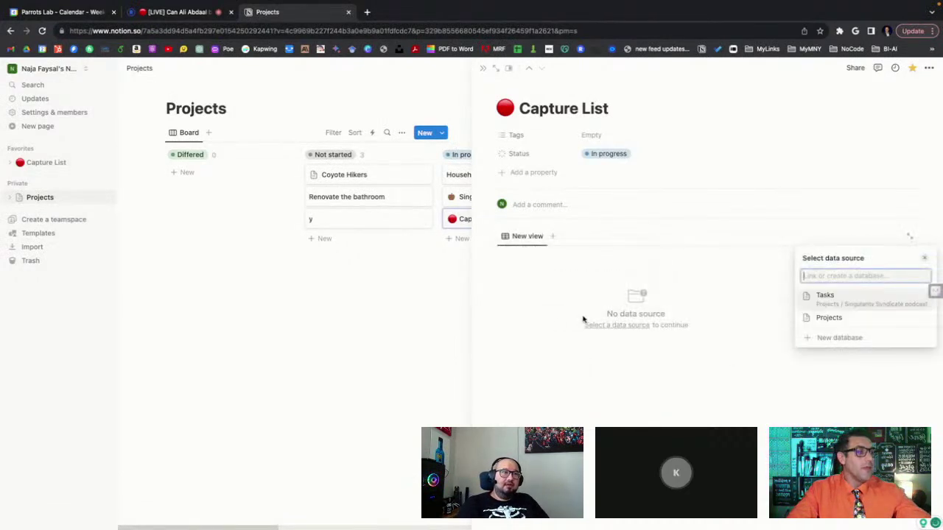
click(847, 298)
click(845, 296)
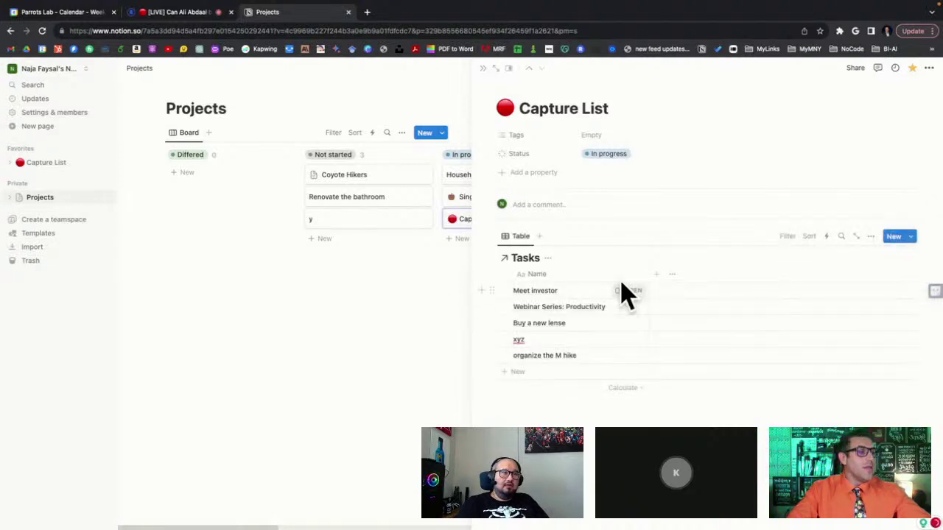
- Filter the new Tasks view by Projects set to Capture List, add a blank task row to it, and close the page
click(788, 235)
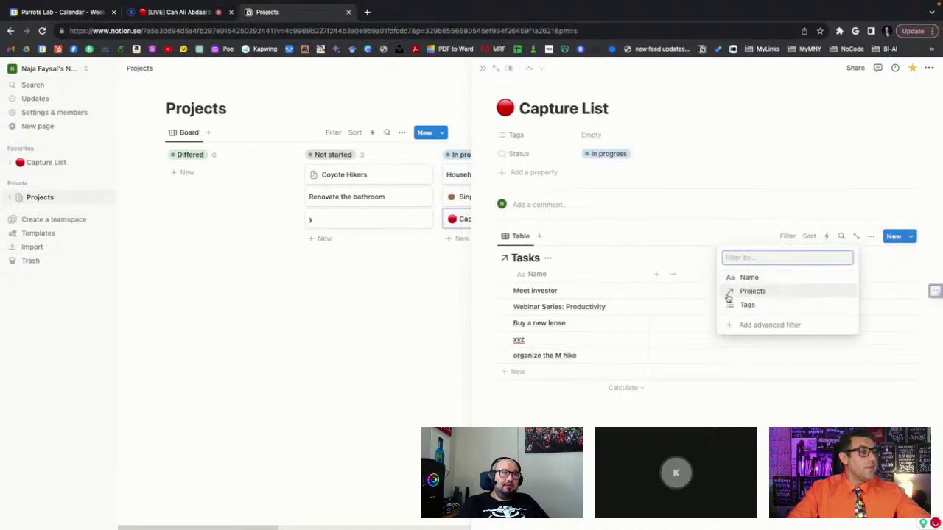
click(751, 292)
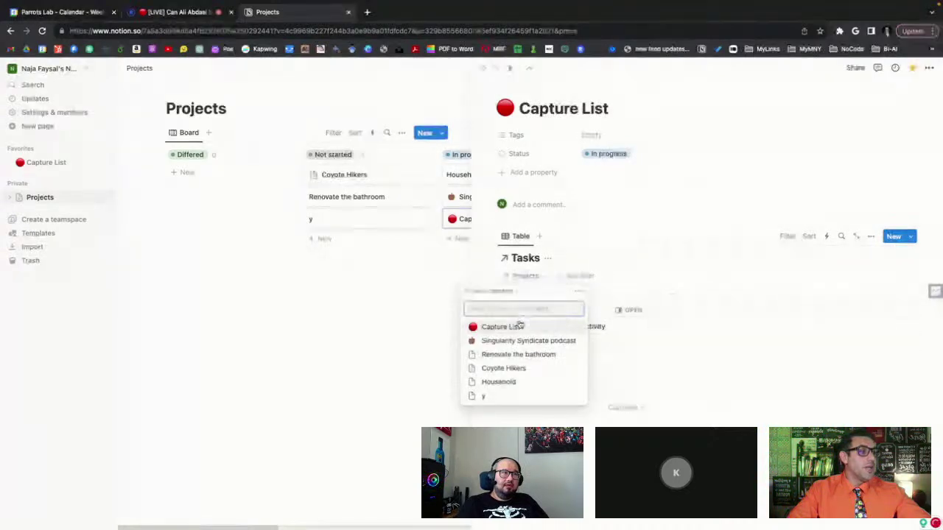
click(518, 328)
click(501, 363)
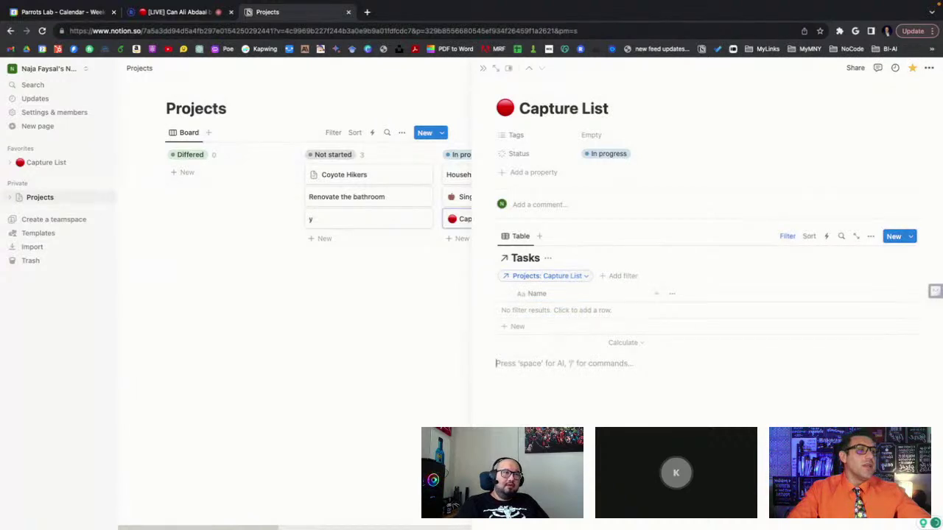
click(519, 327)
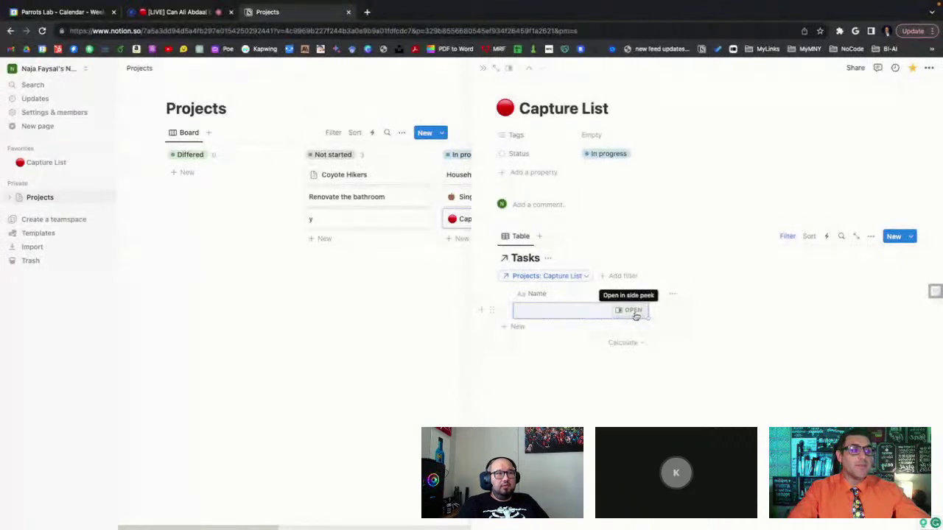
click(400, 300)
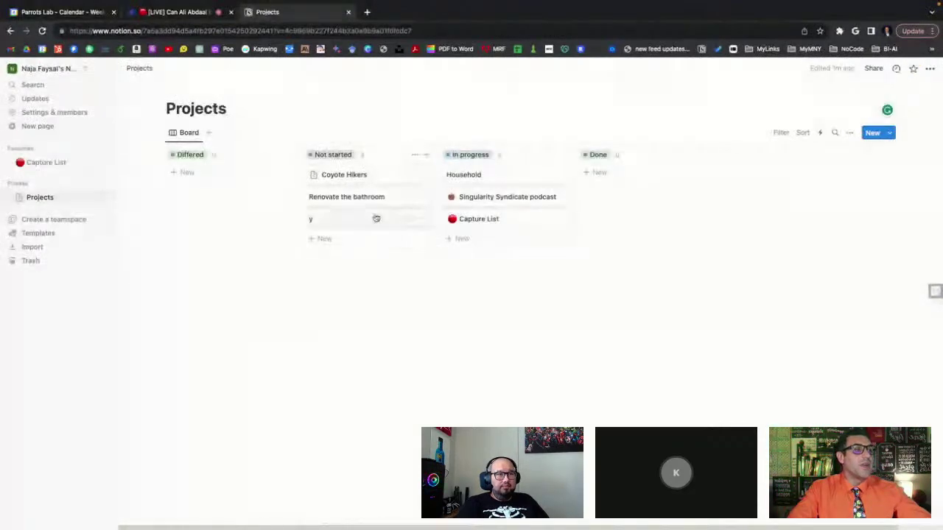
- Open the Singularity Syndicate podcast project and show the Projects property in its Tasks table
click(505, 197)
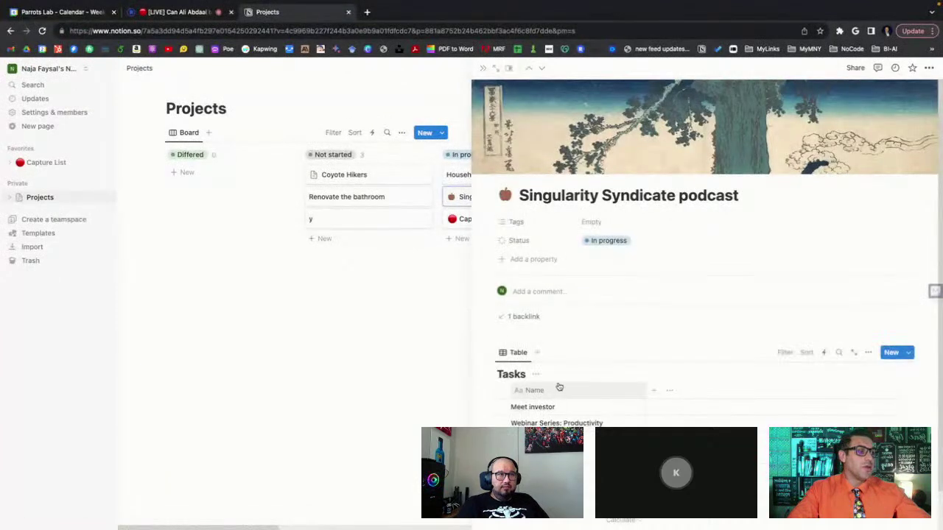
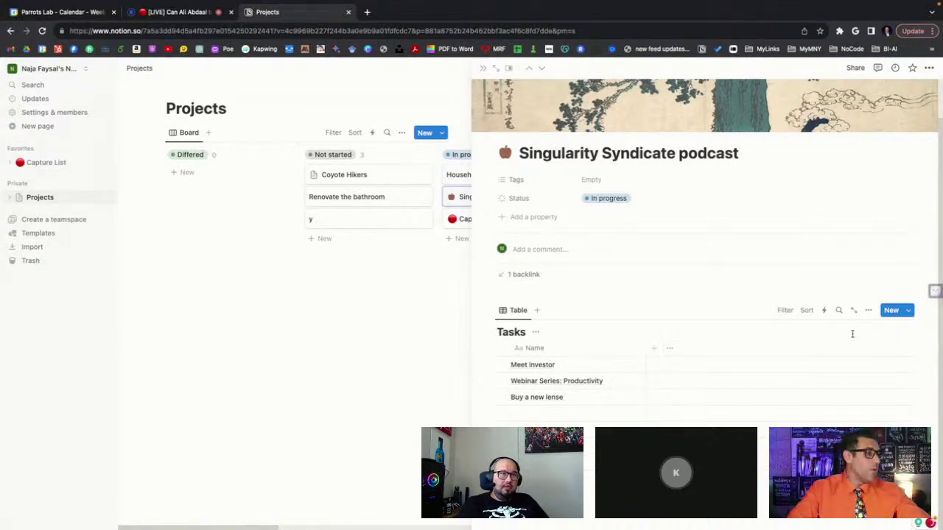
click(869, 312)
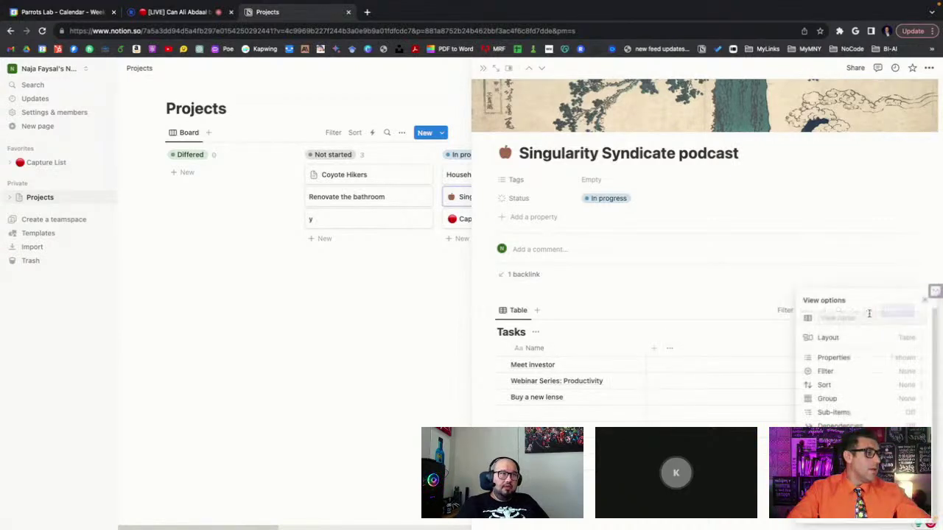
click(846, 359)
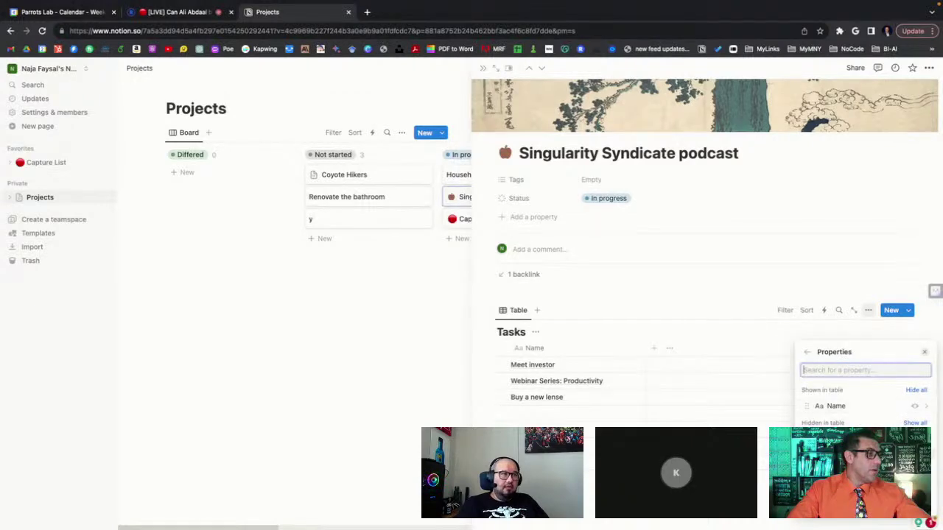
click(836, 439)
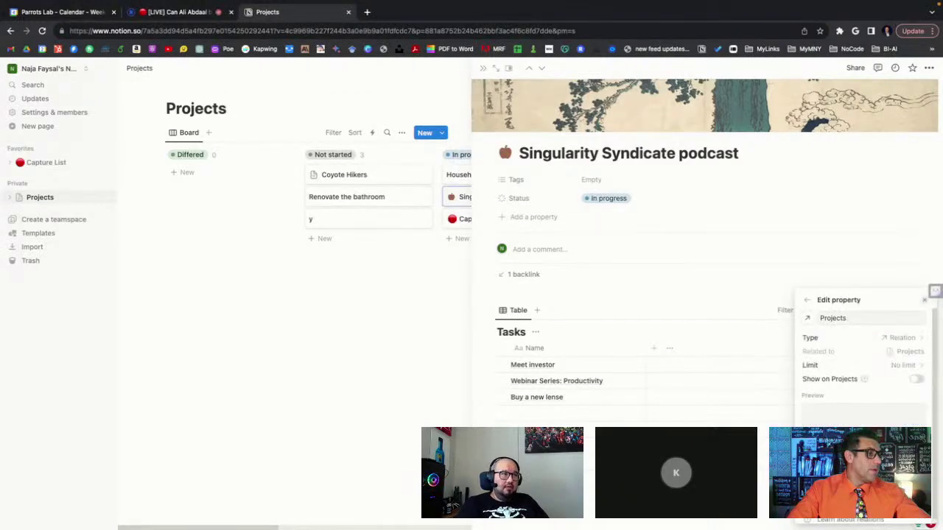
click(807, 302)
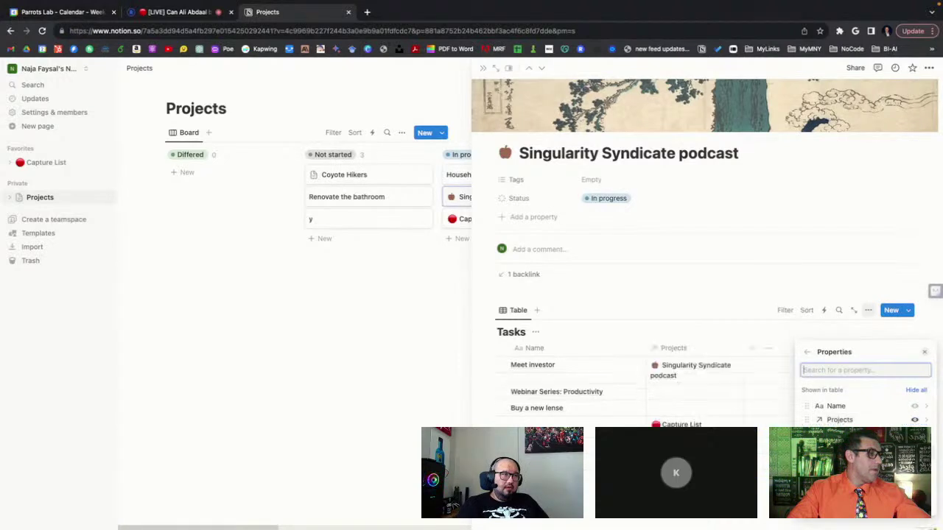
key(Escape)
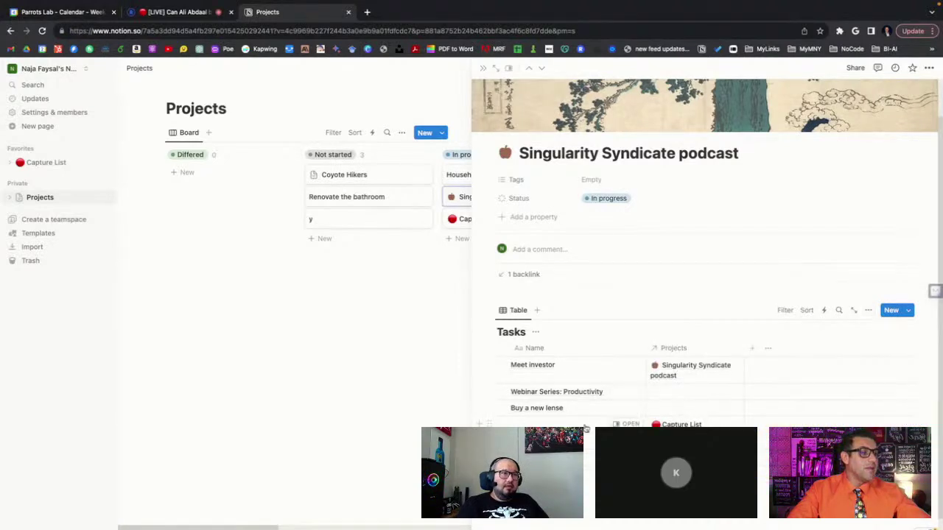
- Link the Meet investor task to the Capture List project in addition to its Singularity Syndicate podcast link
click(693, 380)
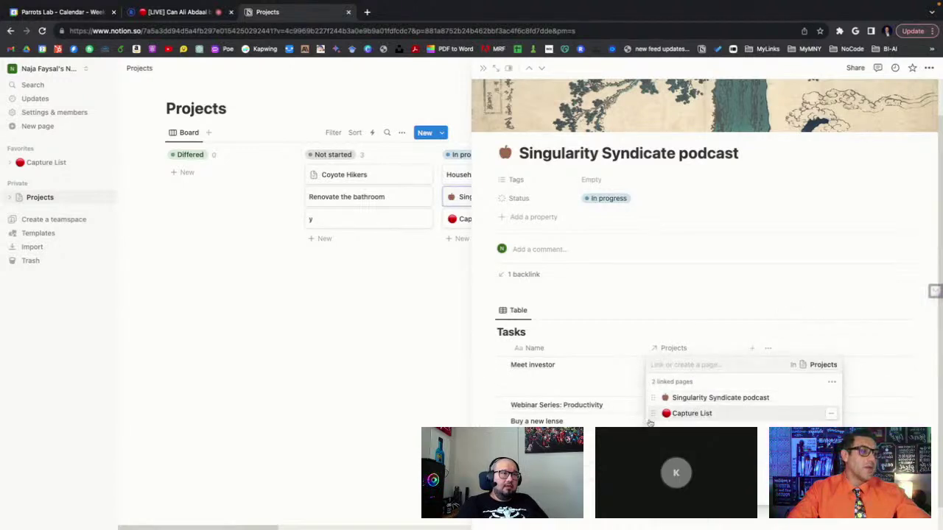
key(Escape)
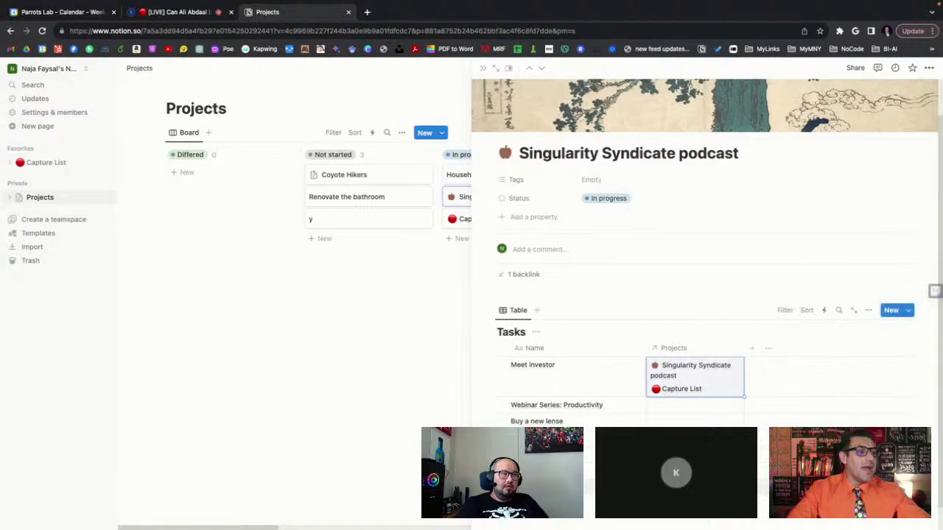
- Rename the Capture List project to TOP URGENT and return to the Projects board
click(680, 389)
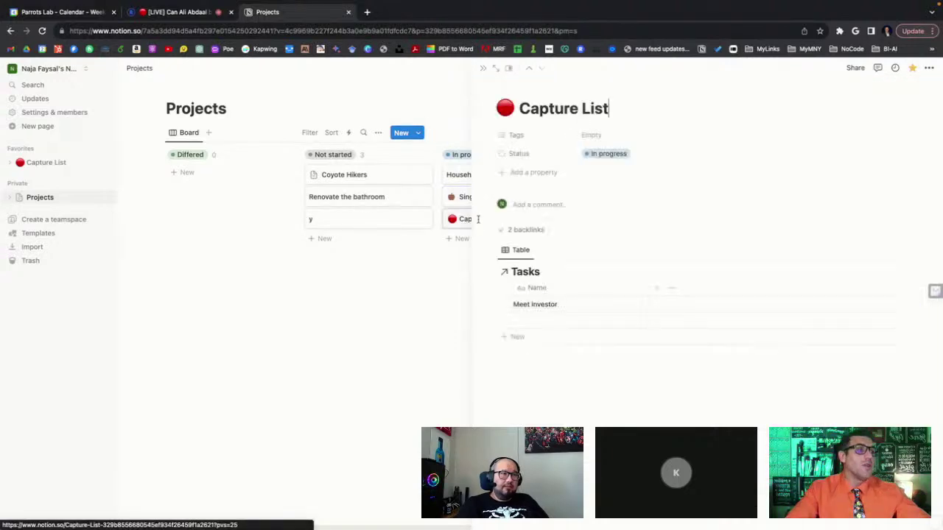
double_click(553, 109)
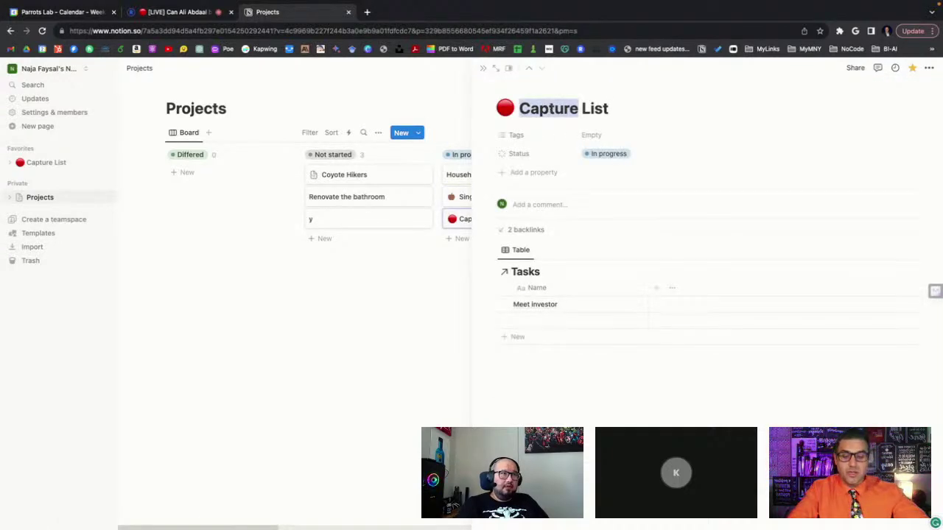
text(TOP URGENT)
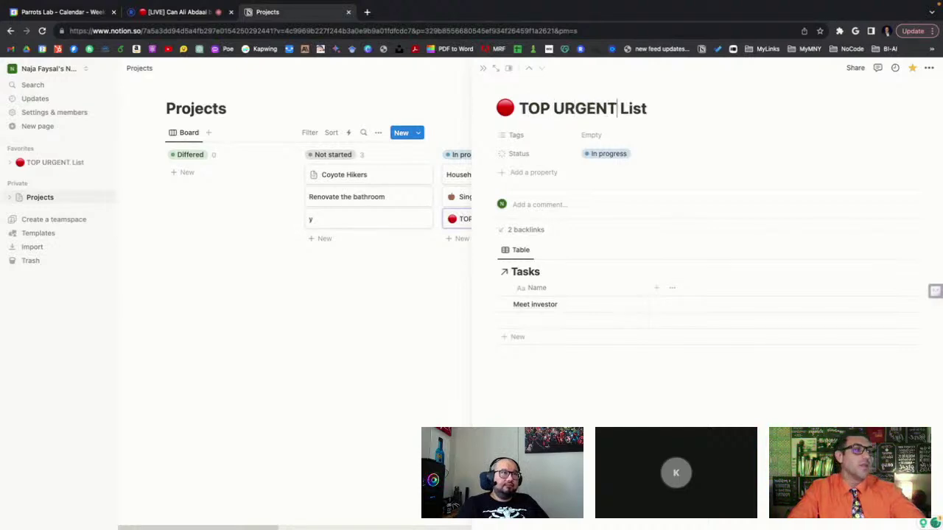
key(BackSpace)
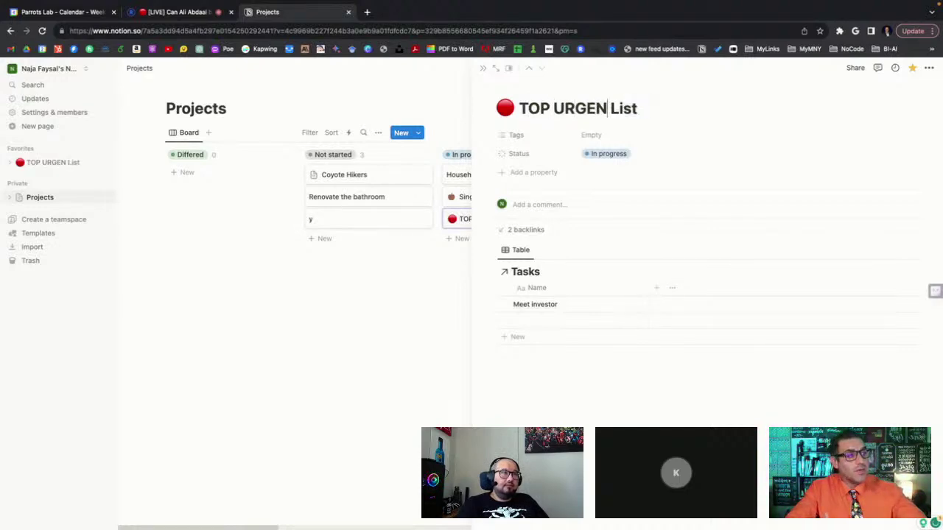
key(shift+Right)
key(shift+Right)
key(shift+Right)
key(shift+Right)
key(shift+Right)
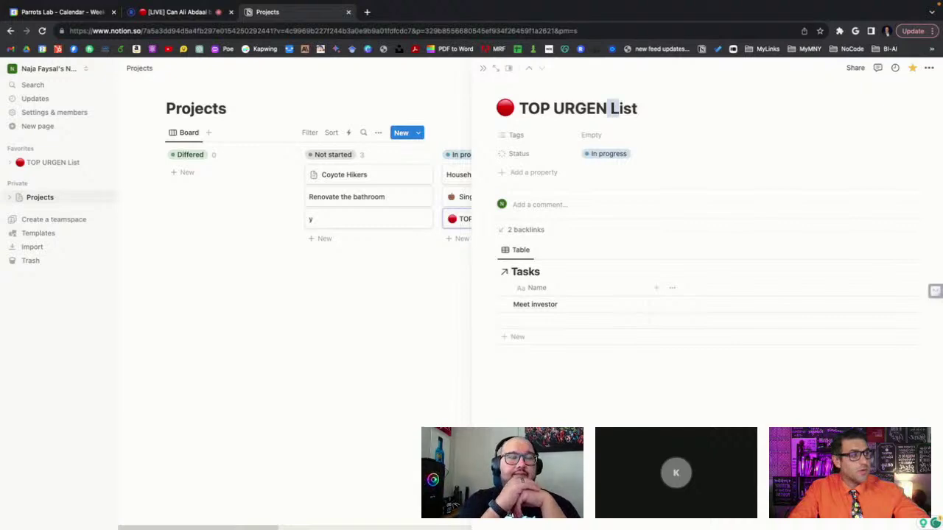
text(T)
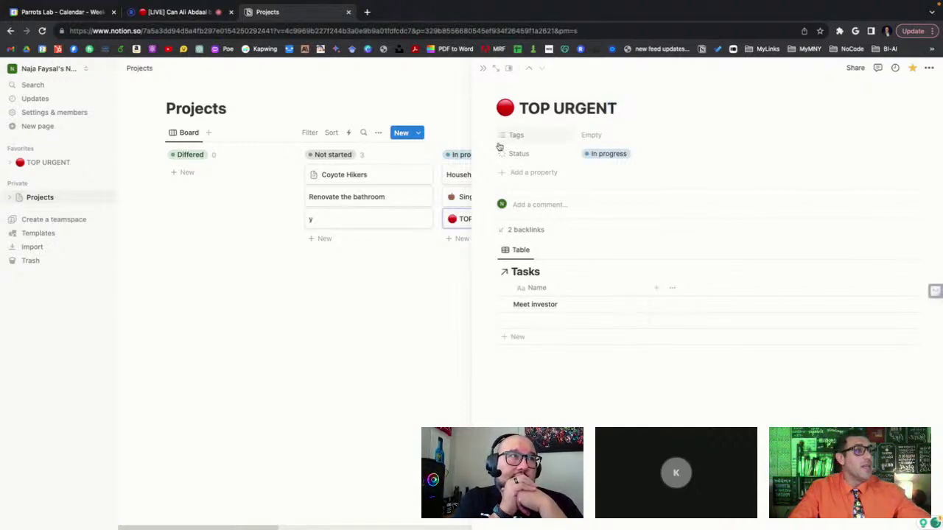
click(450, 259)
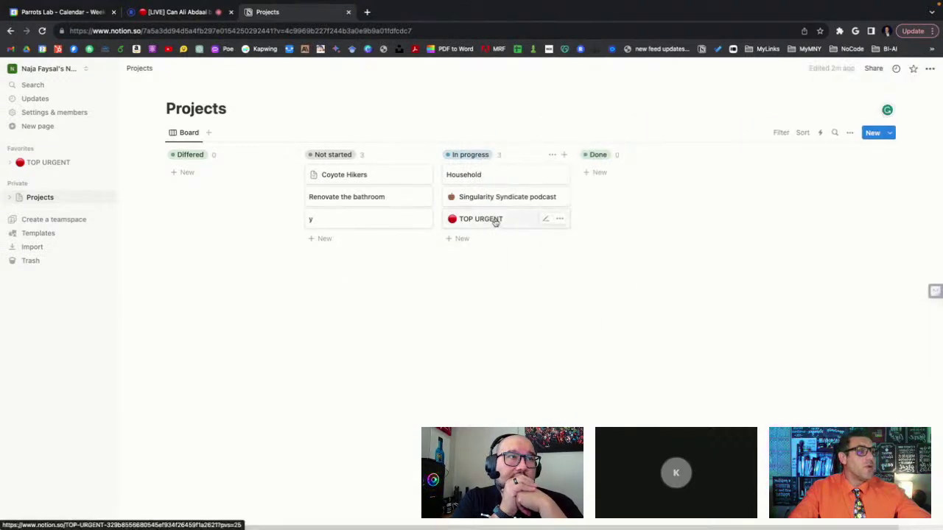
- Review the Singularity Syndicate podcast project's tasks and open the favorited TOP URGENT page
click(483, 199)
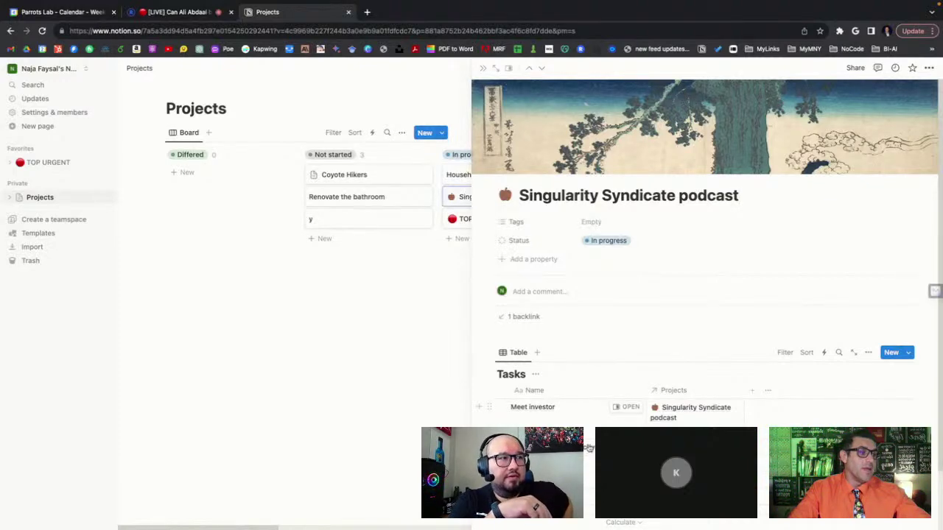
click(369, 383)
click(52, 163)
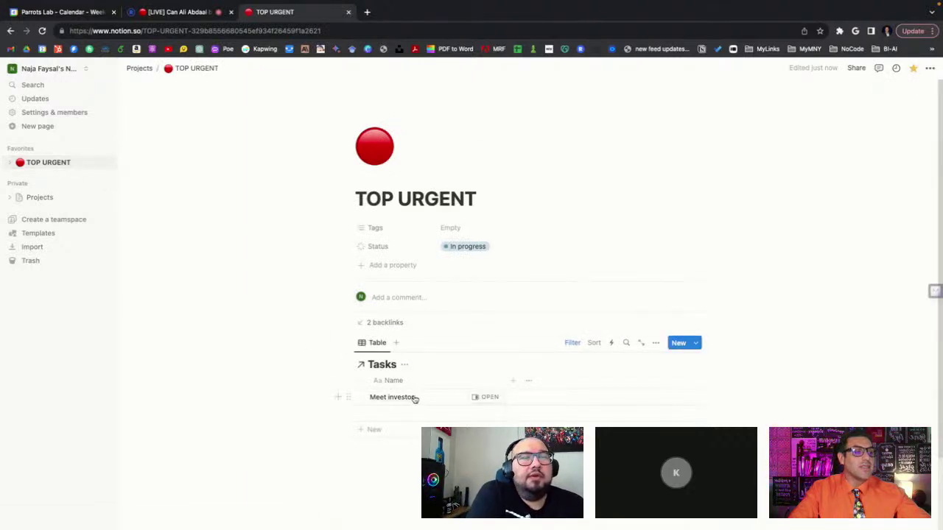
- Add a relation property linking the Tasks table on the TOP URGENT page to the Projects database, with no limit
click(513, 381)
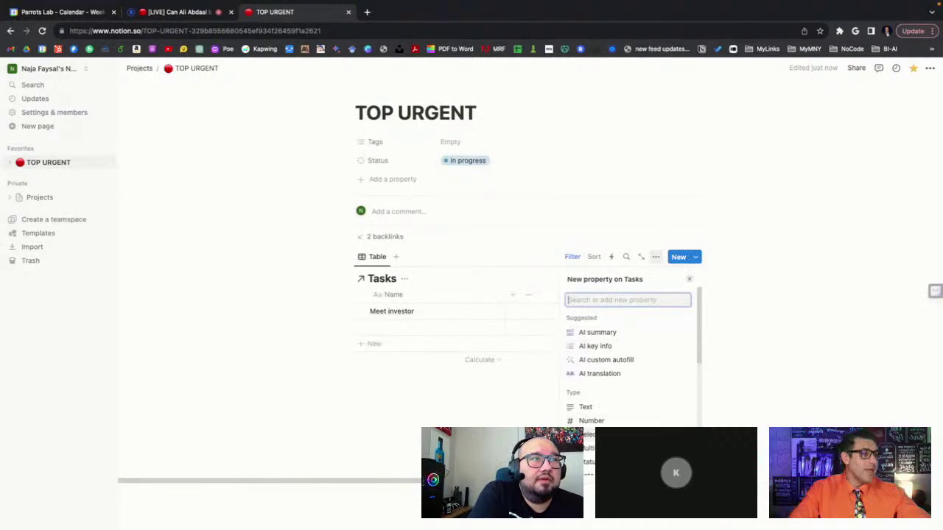
scroll(593, 343, down, 4)
scroll(602, 341, up, 4)
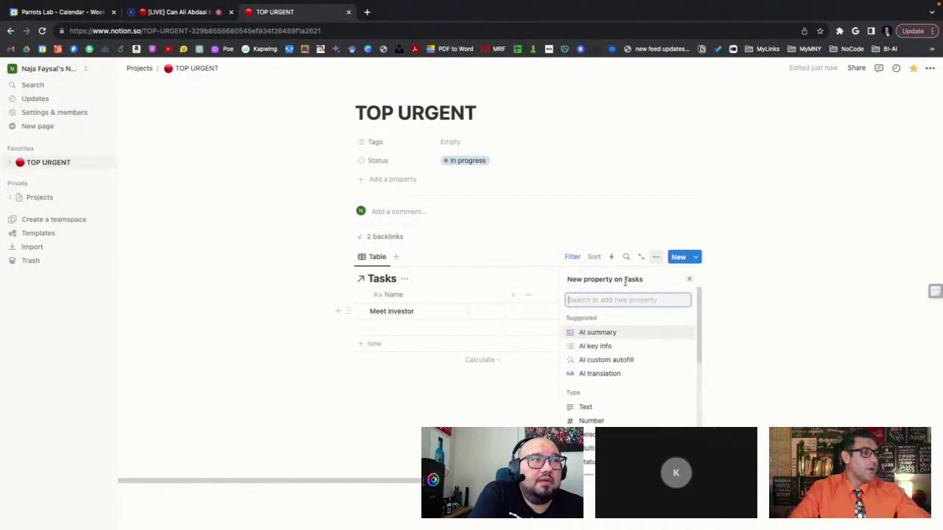
scroll(655, 390, down, 3)
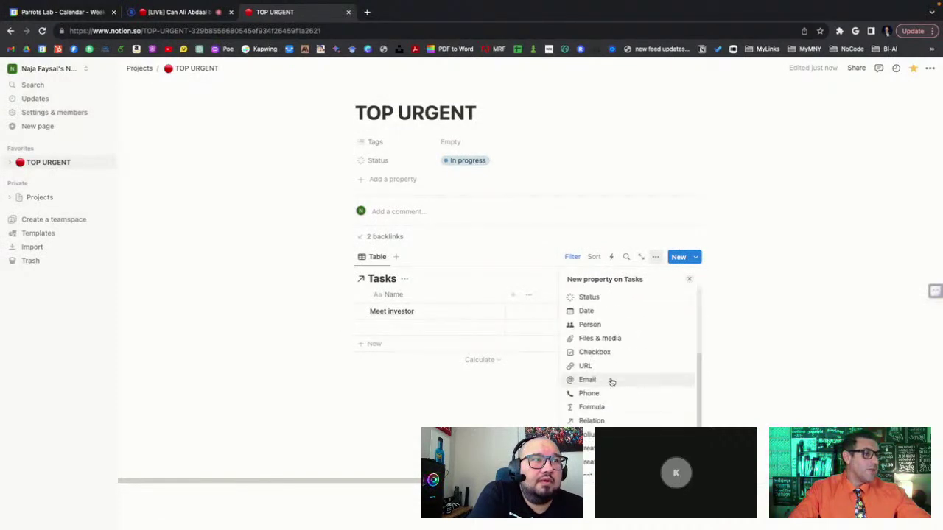
click(608, 421)
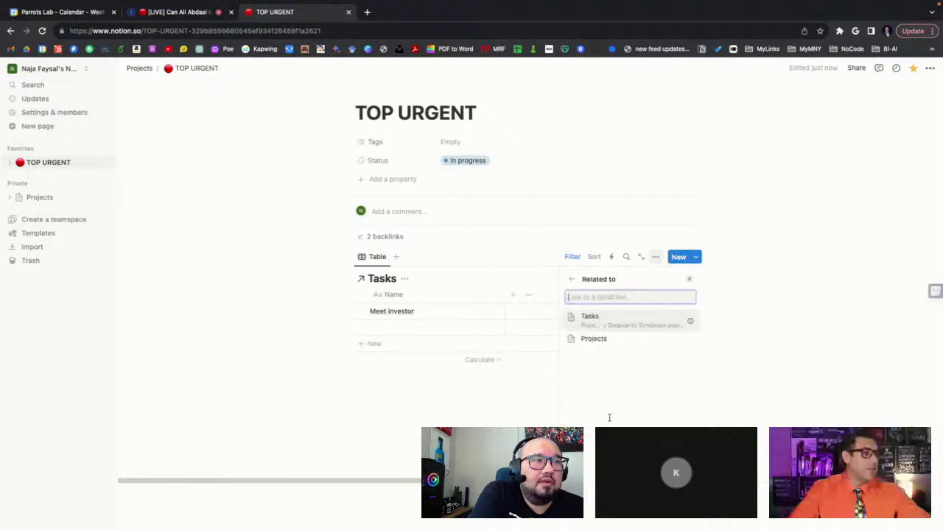
click(644, 338)
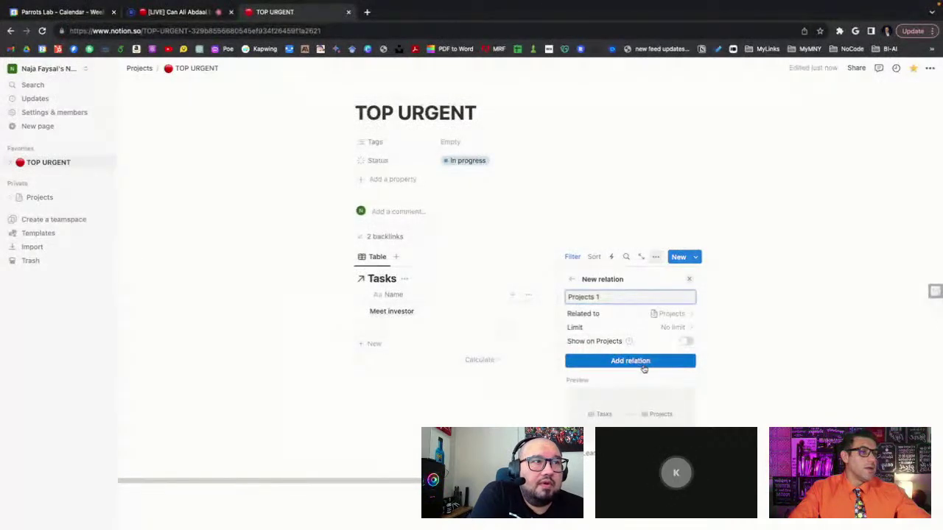
click(643, 365)
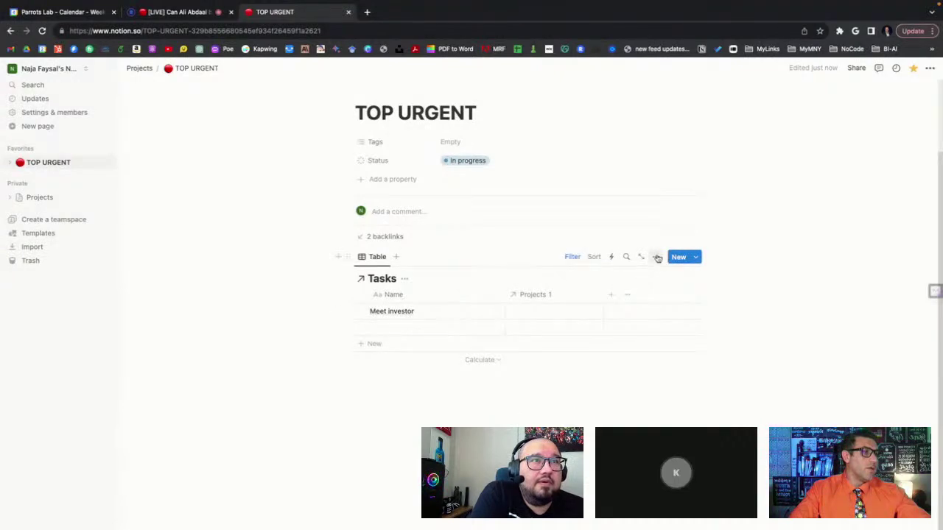
- Hide the Projects 1 relation column in the Tasks table on the TOP URGENT page
click(655, 256)
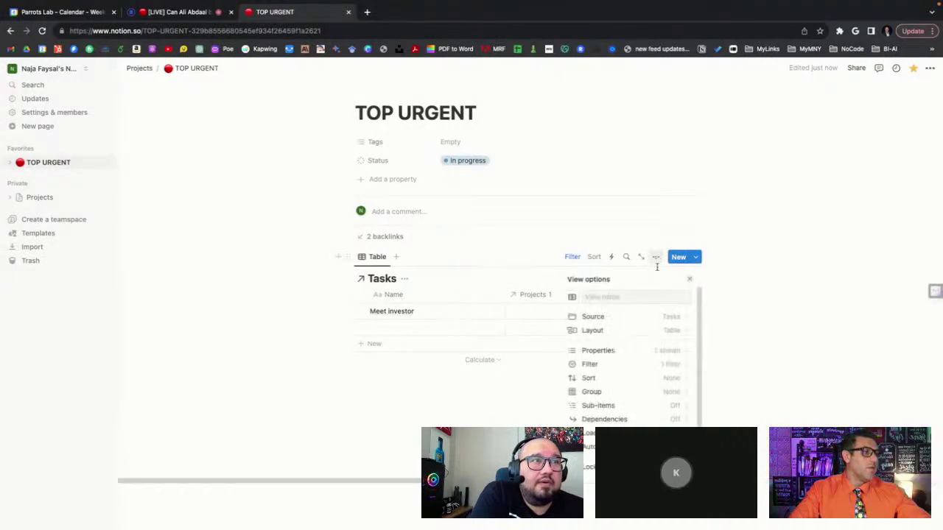
click(621, 349)
click(680, 349)
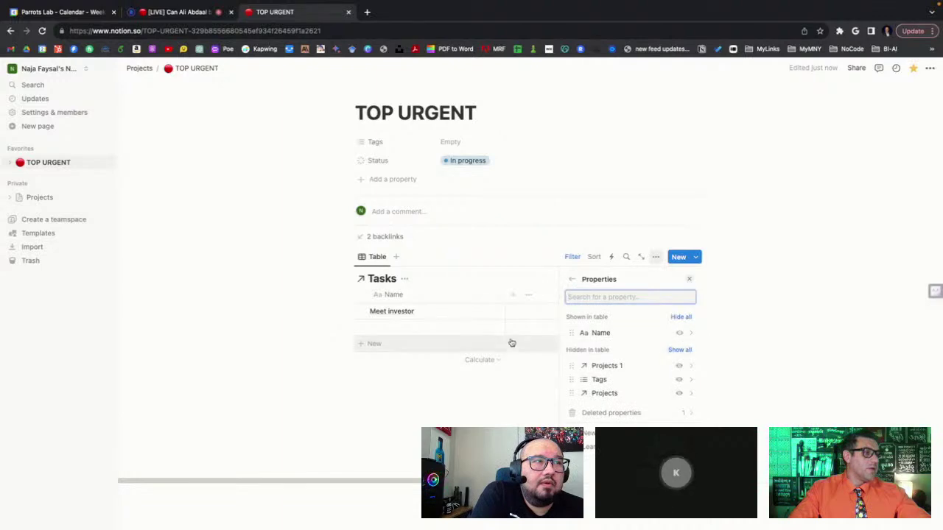
click(549, 351)
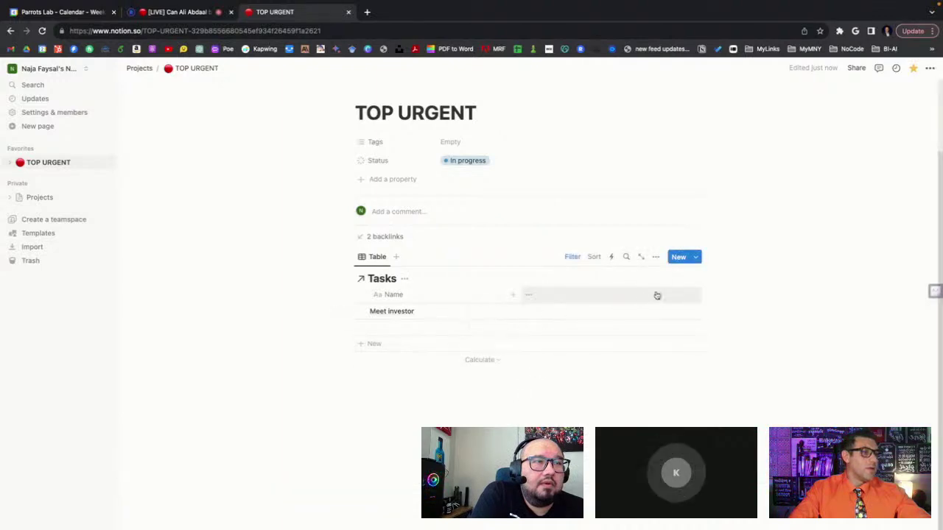
- Show the original Projects relation property as a column in the TOP URGENT page's Tasks table
click(655, 256)
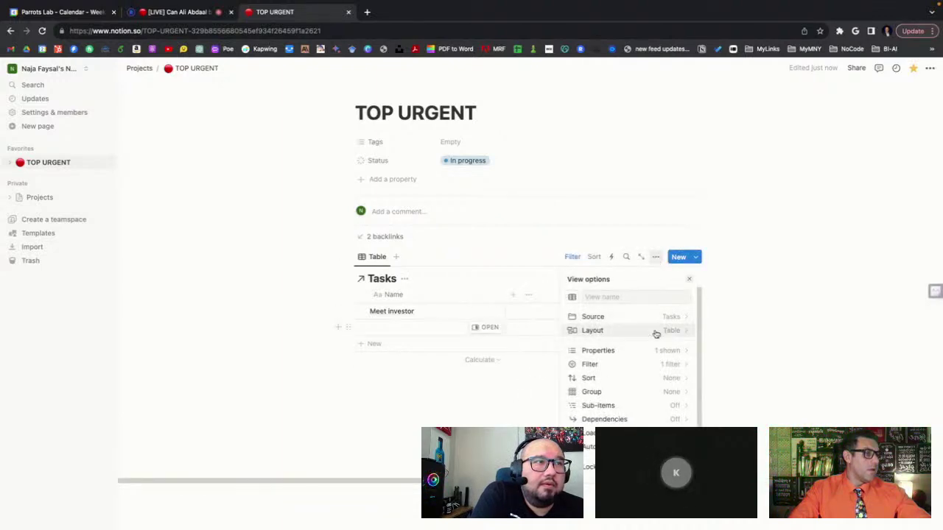
click(656, 351)
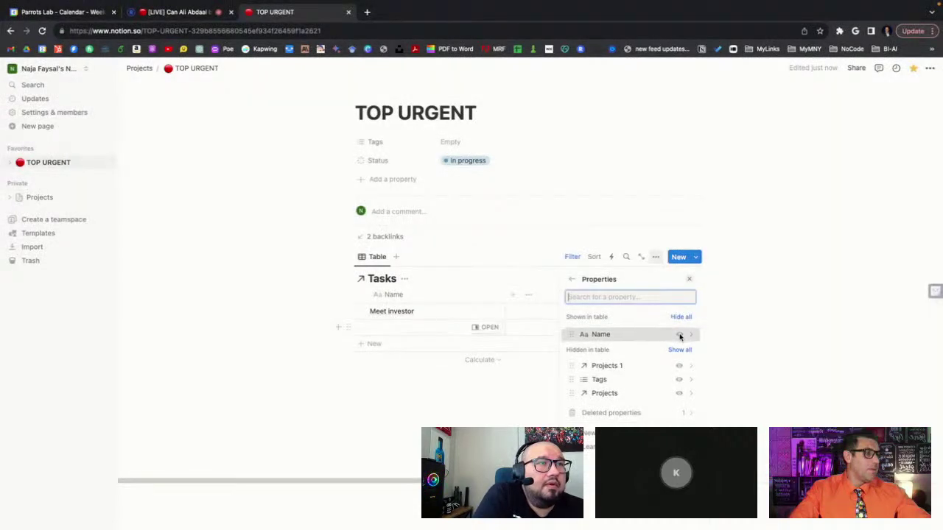
click(679, 396)
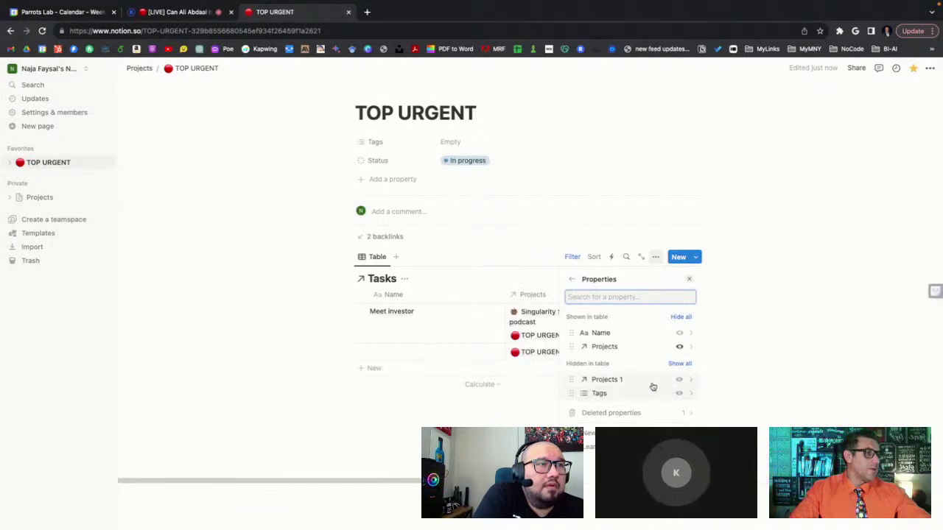
click(493, 412)
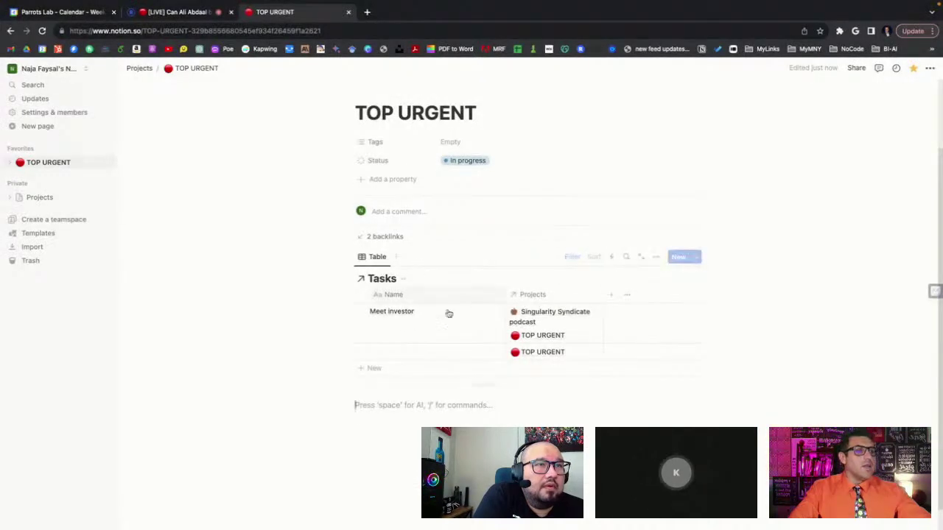
- On the Projects board, add a blank card under Differed, and a Vision Board card plus a blank card under In progress
click(38, 197)
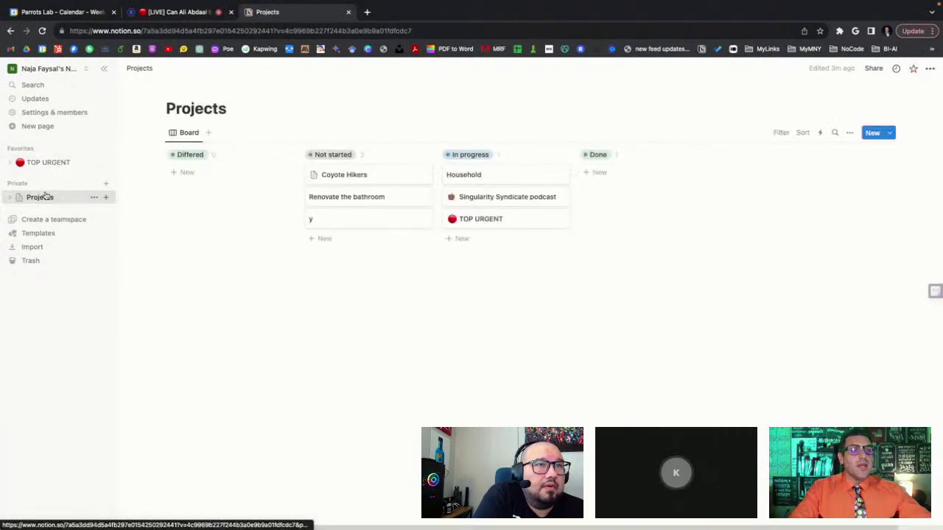
click(204, 177)
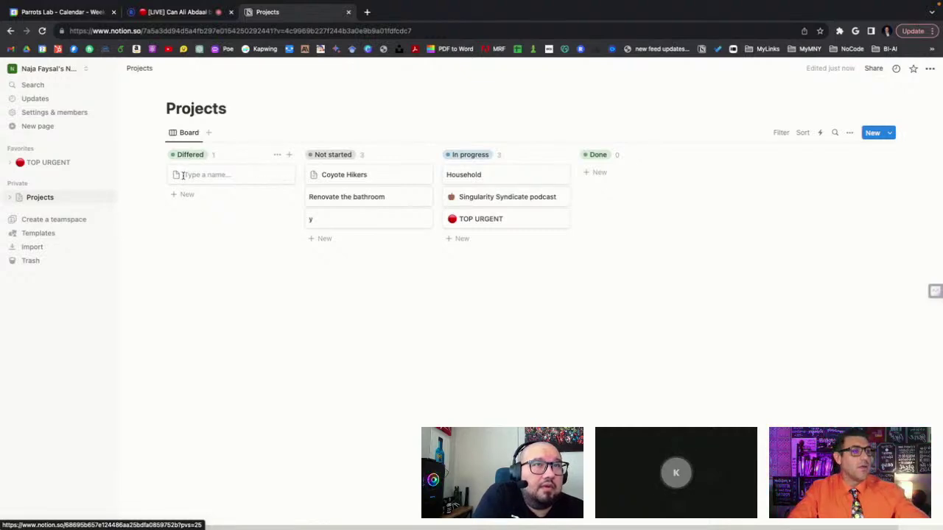
click(464, 239)
text(V)
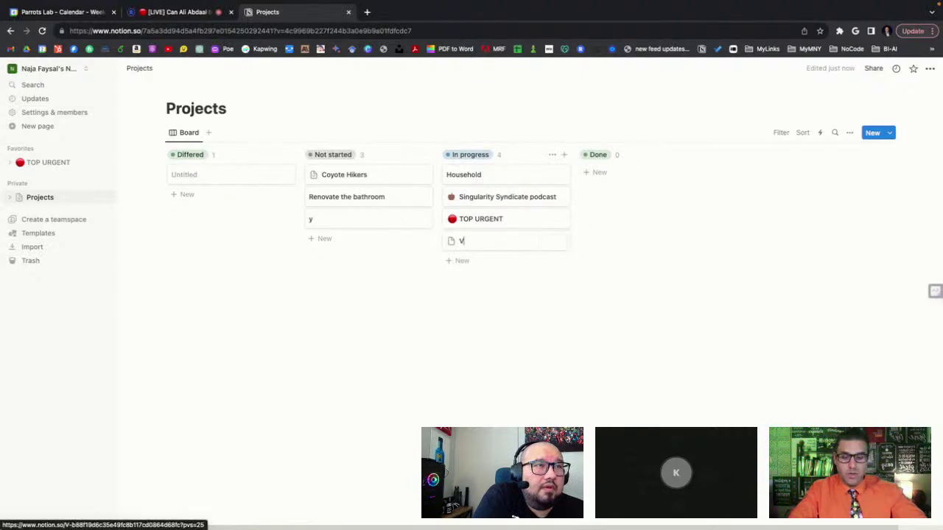
text(ision Boar)
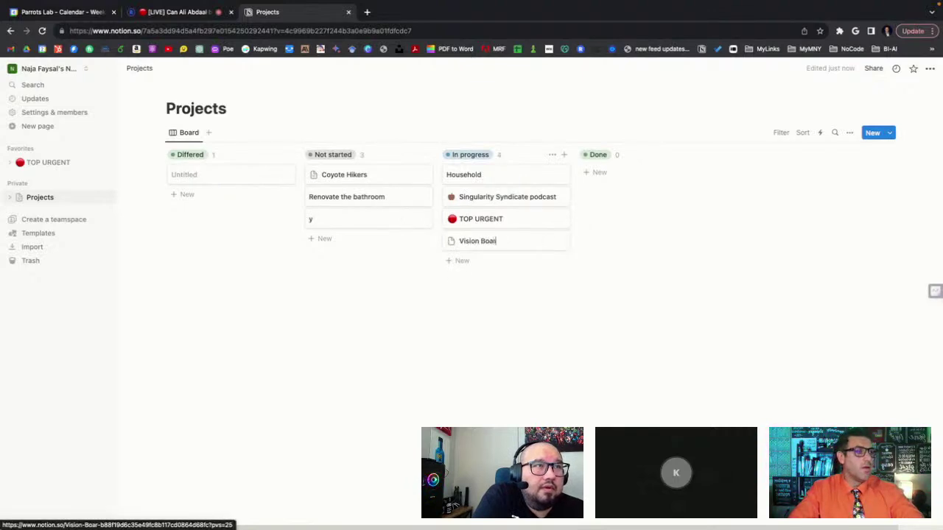
text(d)
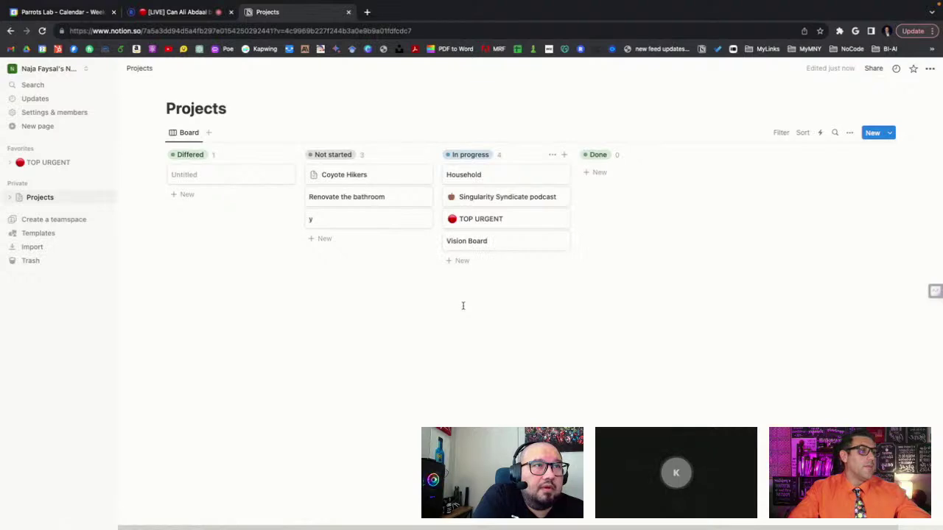
click(464, 261)
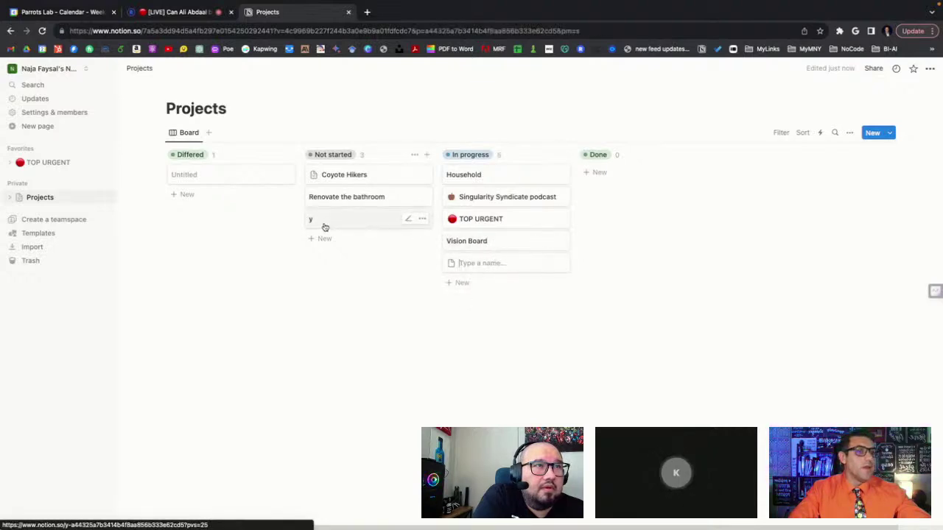
- Rename the Not started project "y" to "Buy a house" and reopen its page
click(324, 222)
double_click(499, 109)
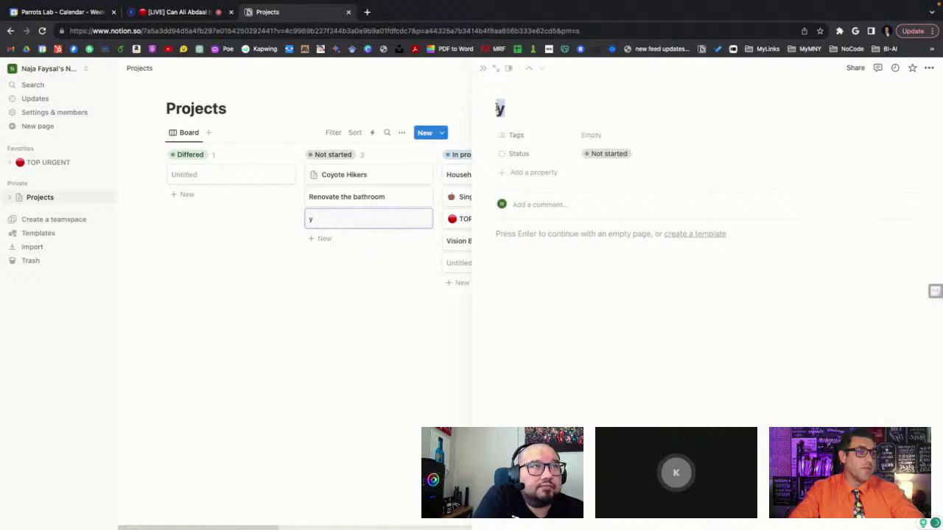
text(Buy)
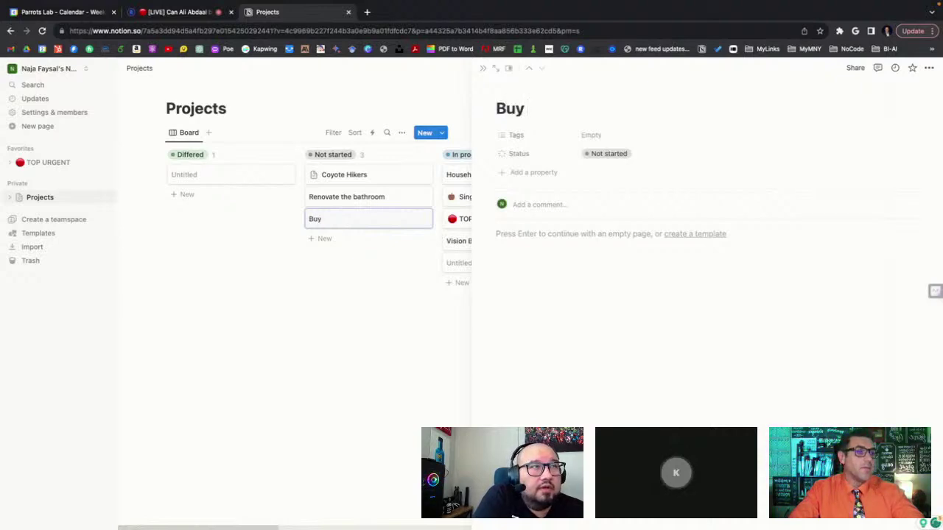
text( a house)
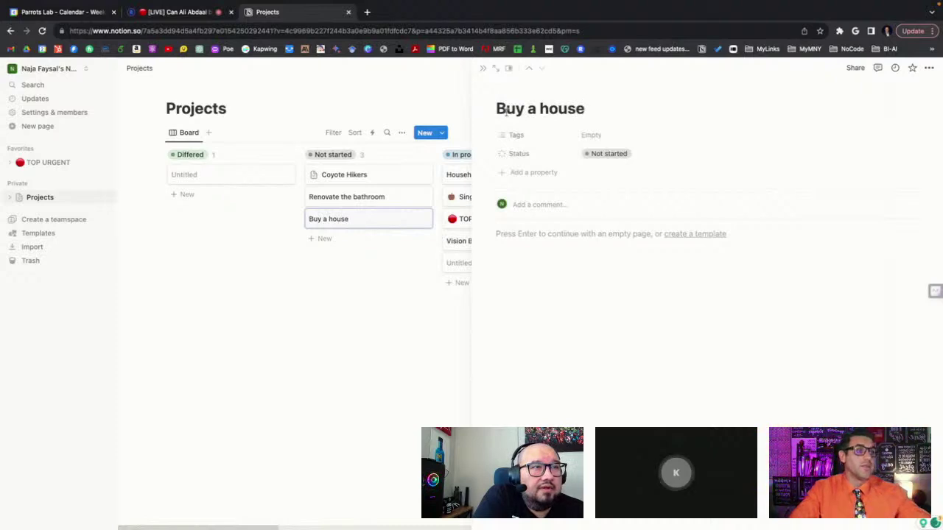
click(348, 282)
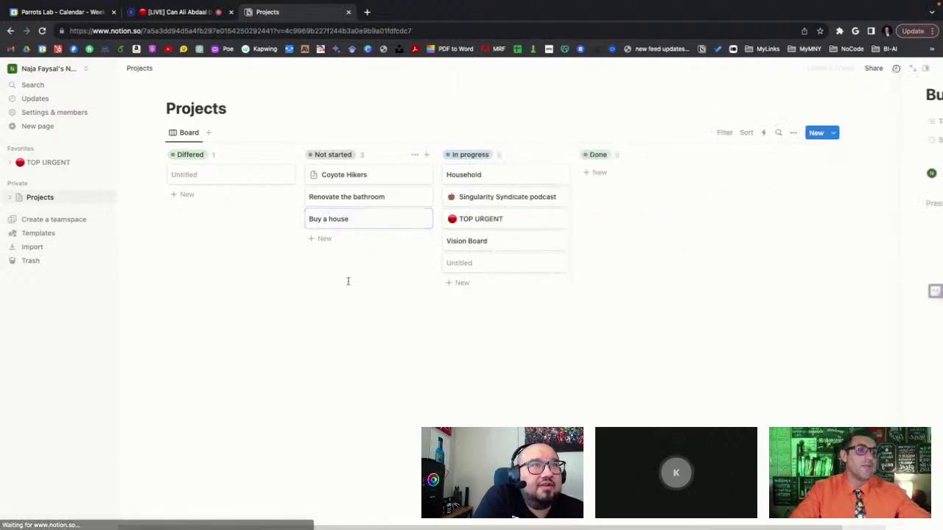
click(347, 219)
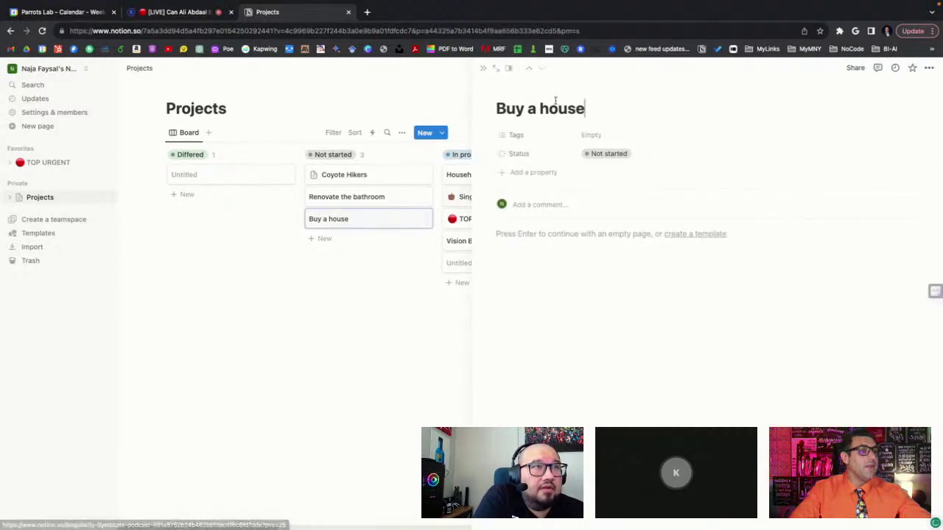
- Insert a table view of the existing Tasks database in the body of the "Buy a house" page
click(580, 233)
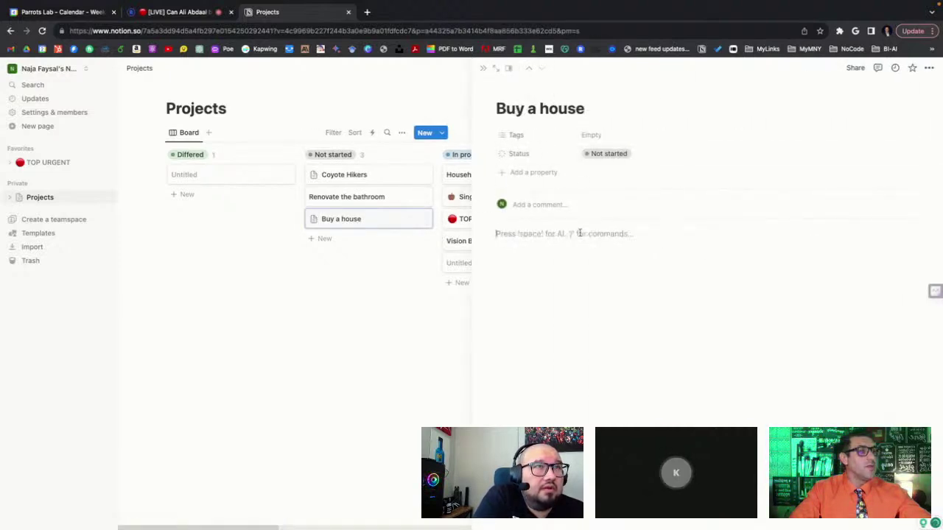
text(/tabl)
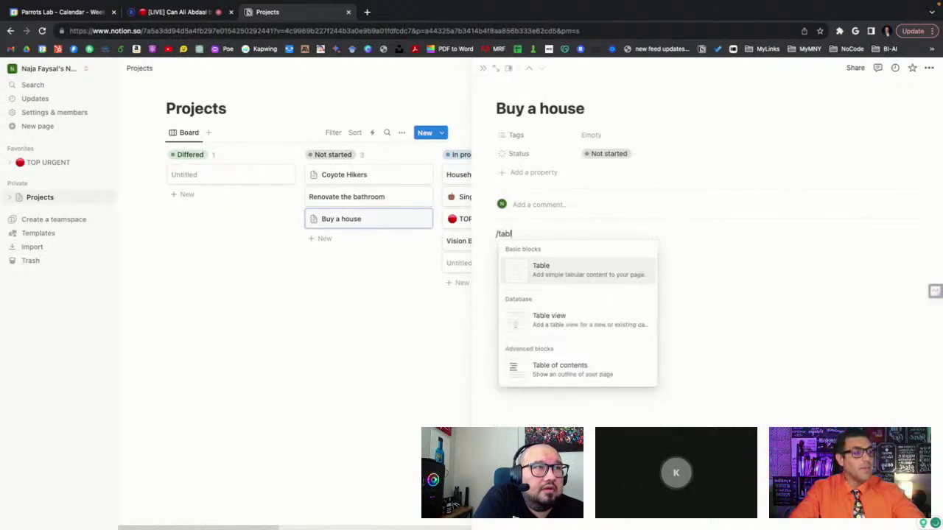
text(e)
click(567, 320)
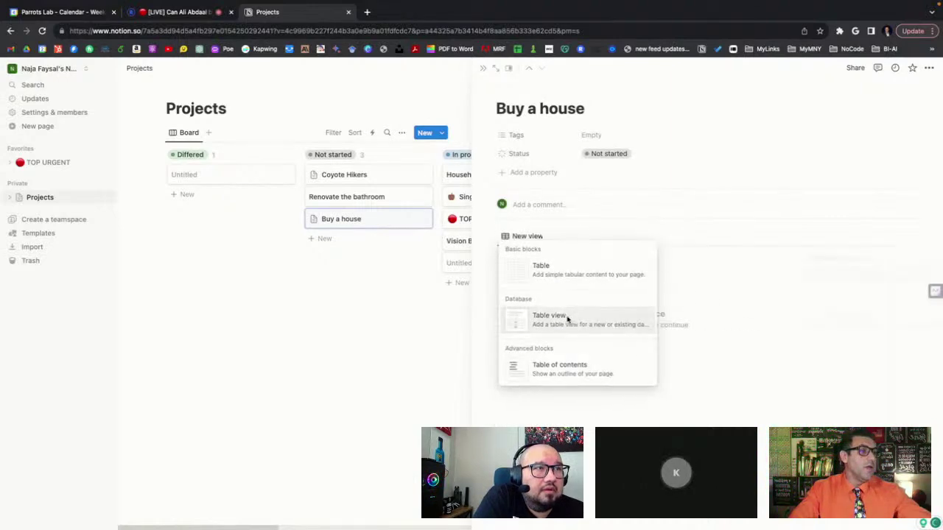
click(826, 310)
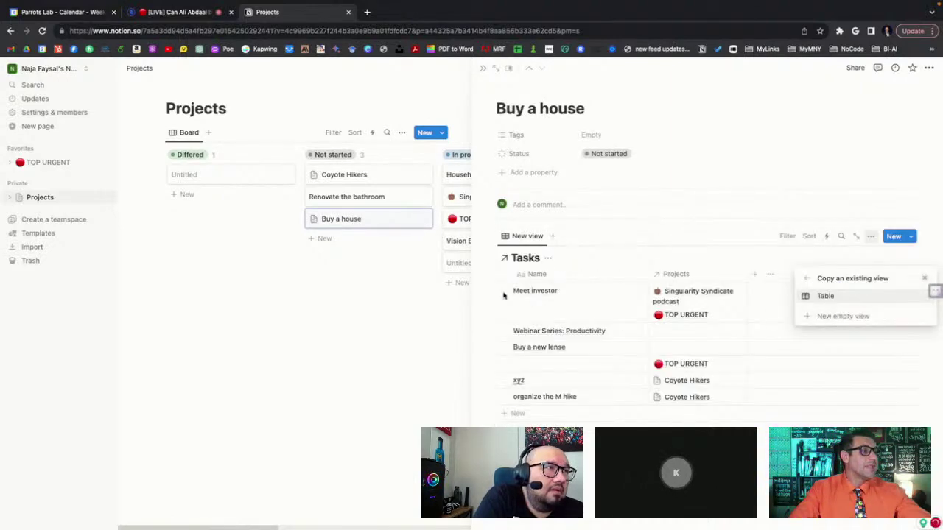
- Filter the Tasks table on the "Buy a house" page to entries whose Projects relation contains "Buy a house"
click(786, 237)
click(786, 237)
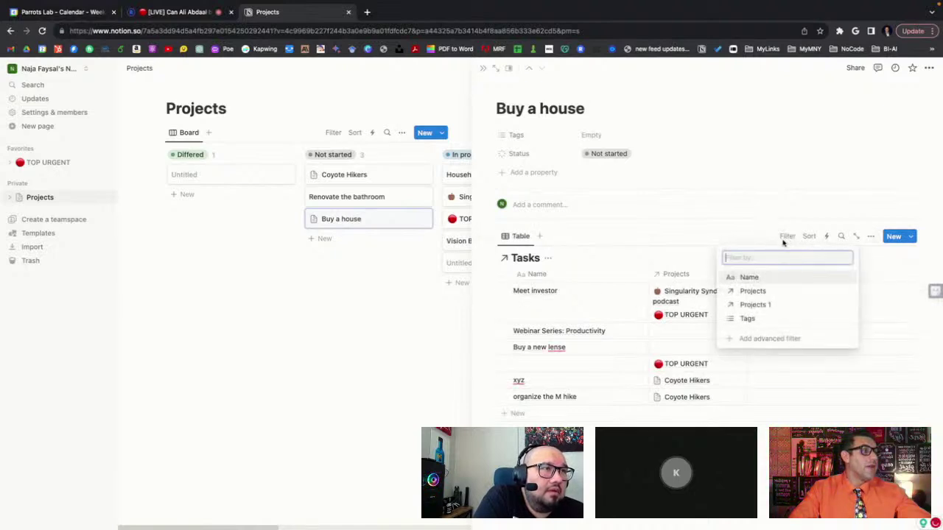
click(770, 291)
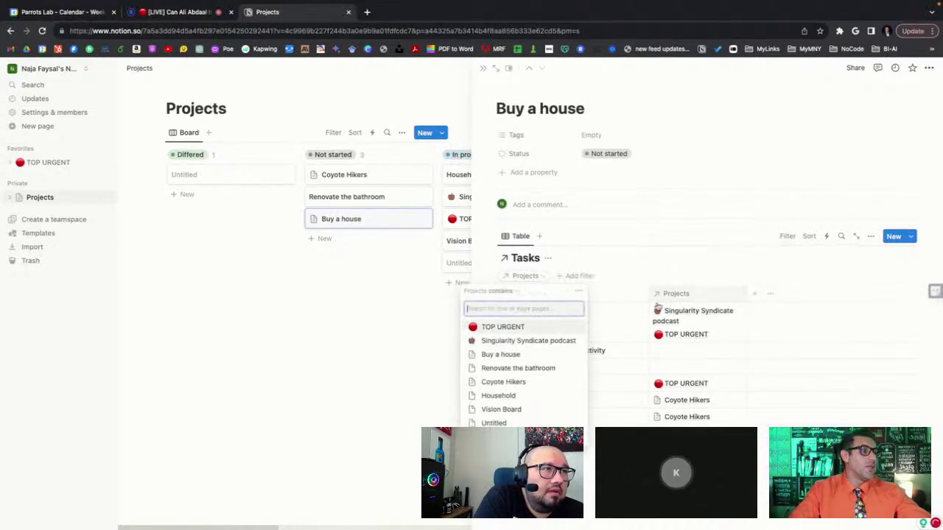
click(506, 355)
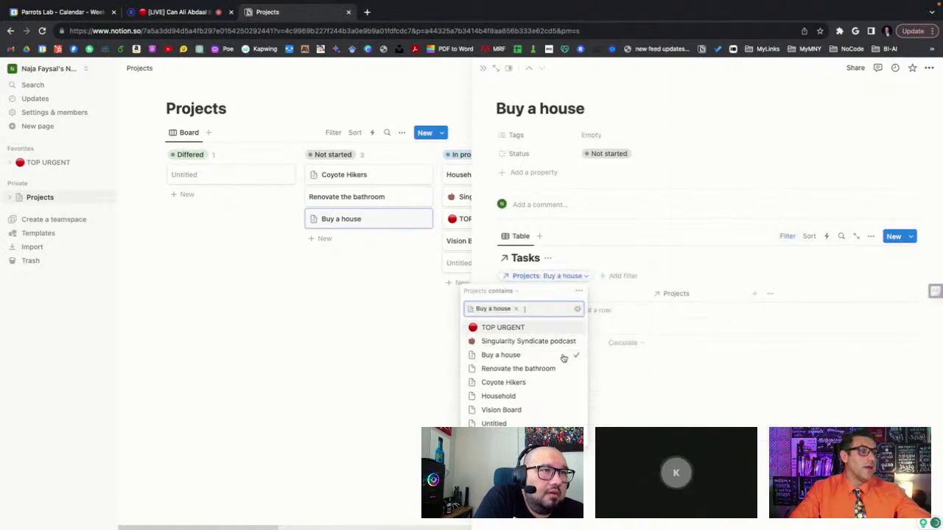
click(642, 394)
- Add the tasks "identify the area that you wanna consider buying a house" and "make a short list" to the filtered Tasks table
click(519, 326)
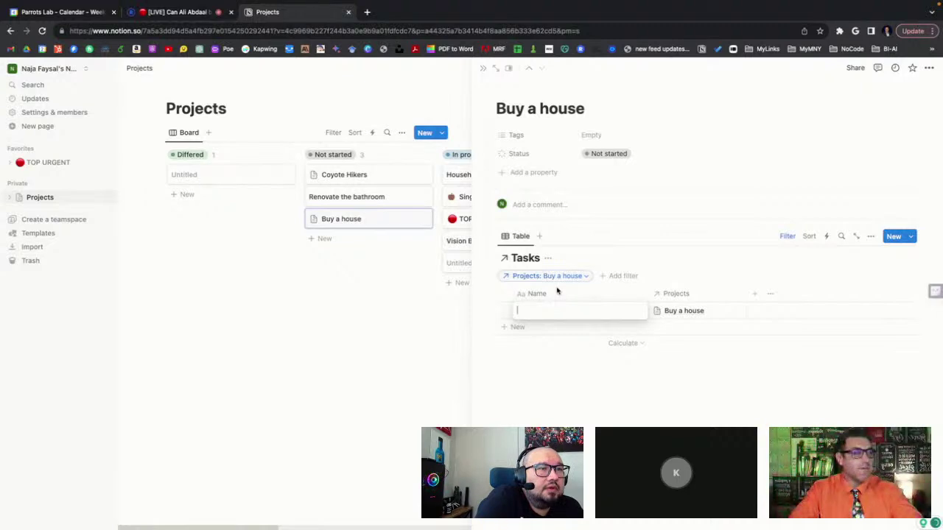
text(Identify the area mary)
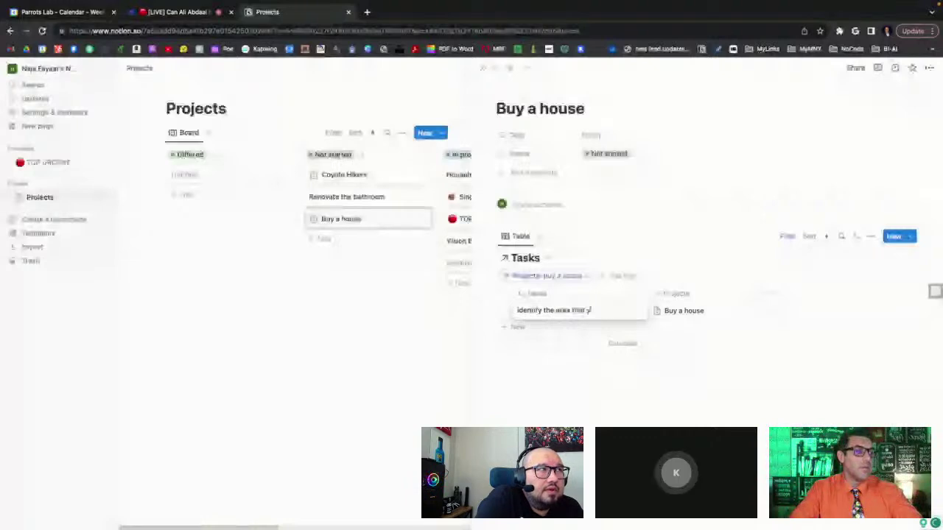
text(ou wanna consider buying a house)
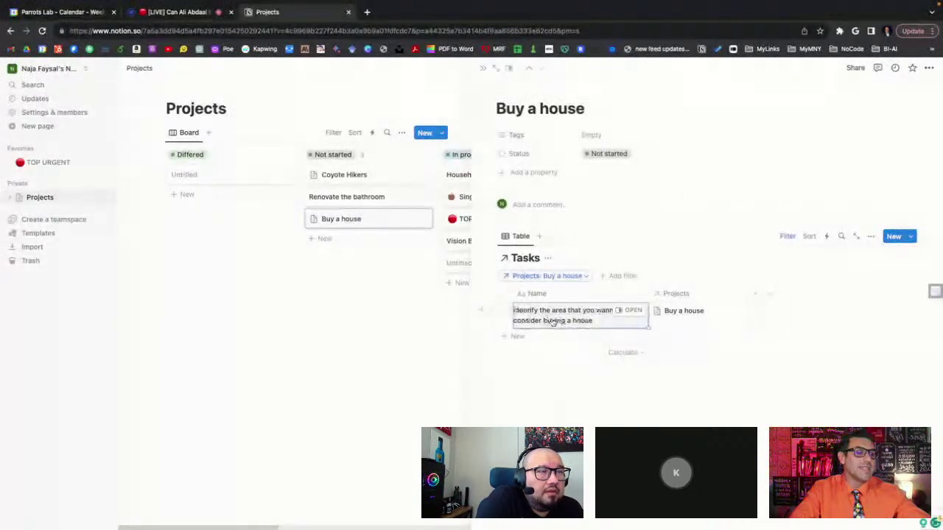
click(523, 343)
text(m)
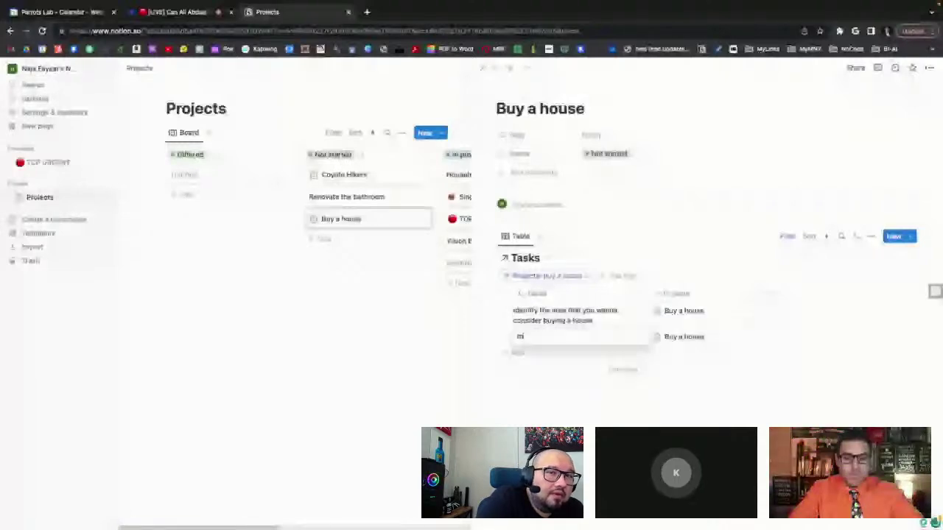
text(ake a short list)
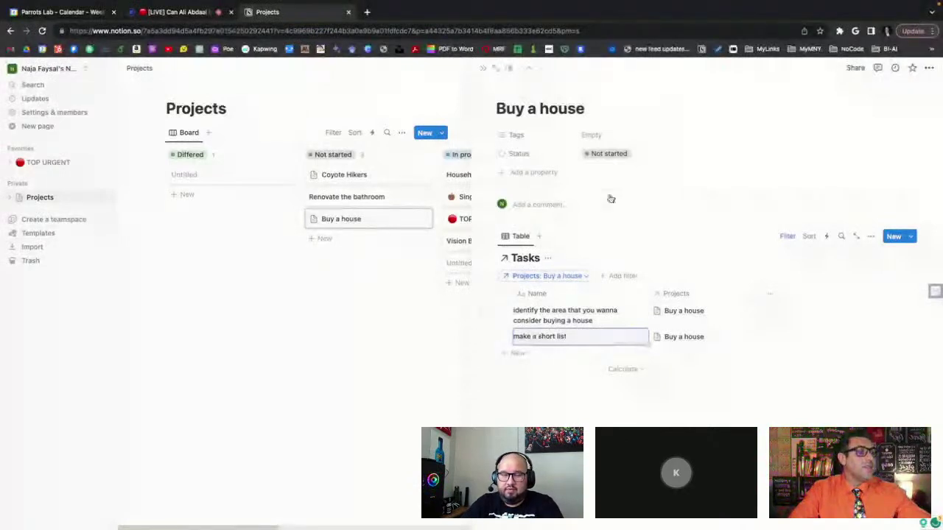
- Link the "make a short list" task to the TOP URGENT project as well and close the "Buy a house" page
click(715, 339)
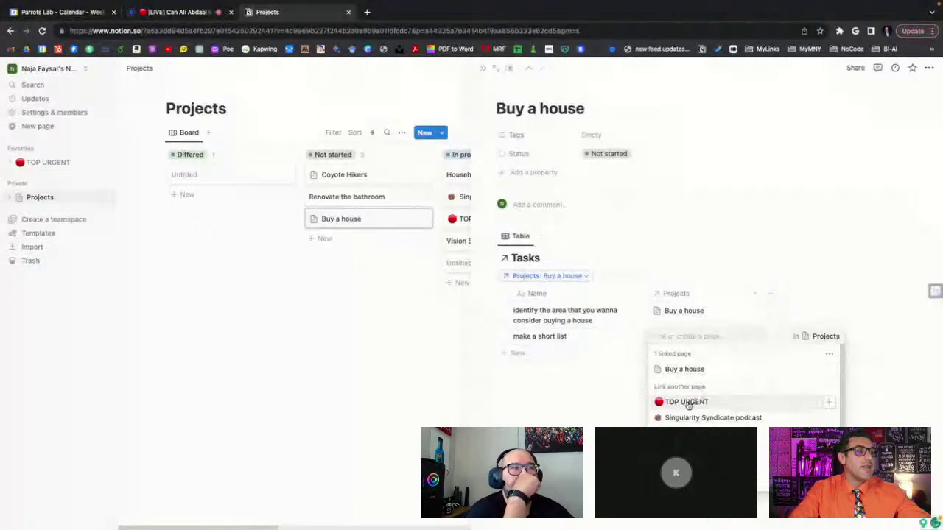
click(670, 402)
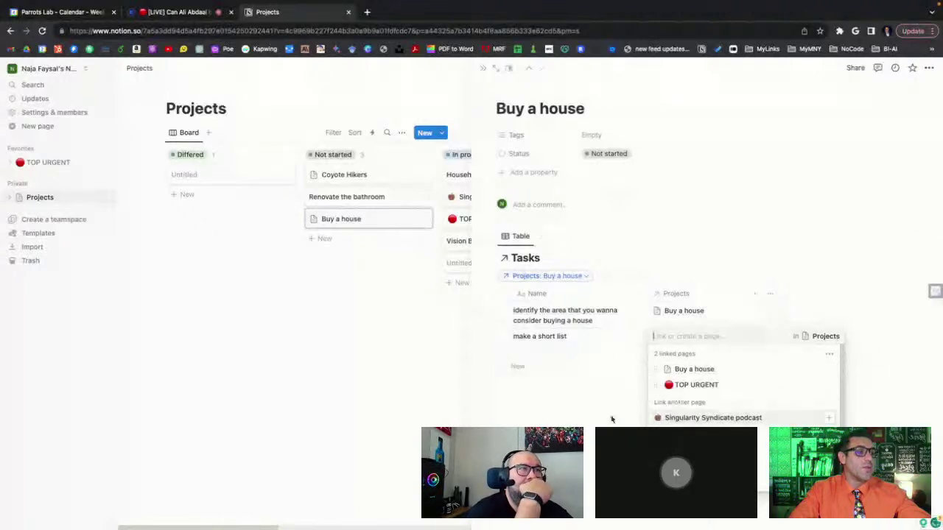
key(Escape)
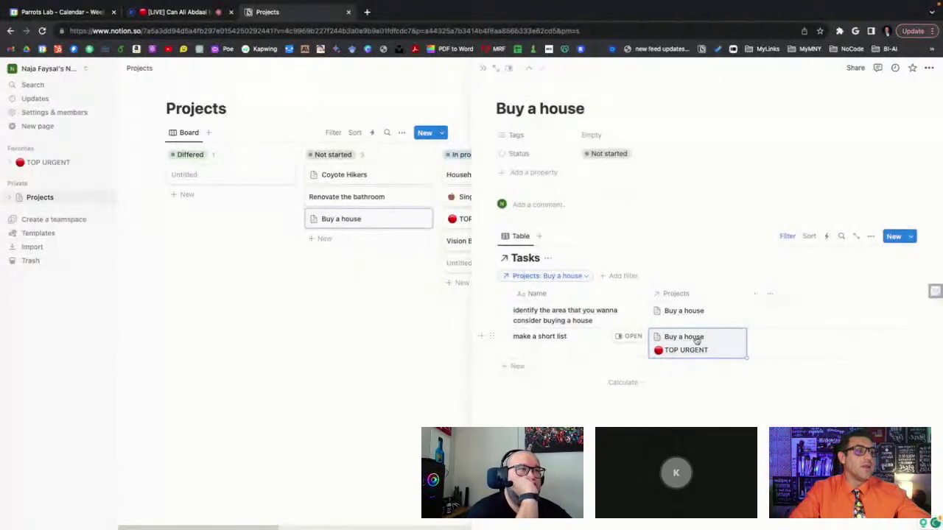
click(318, 320)
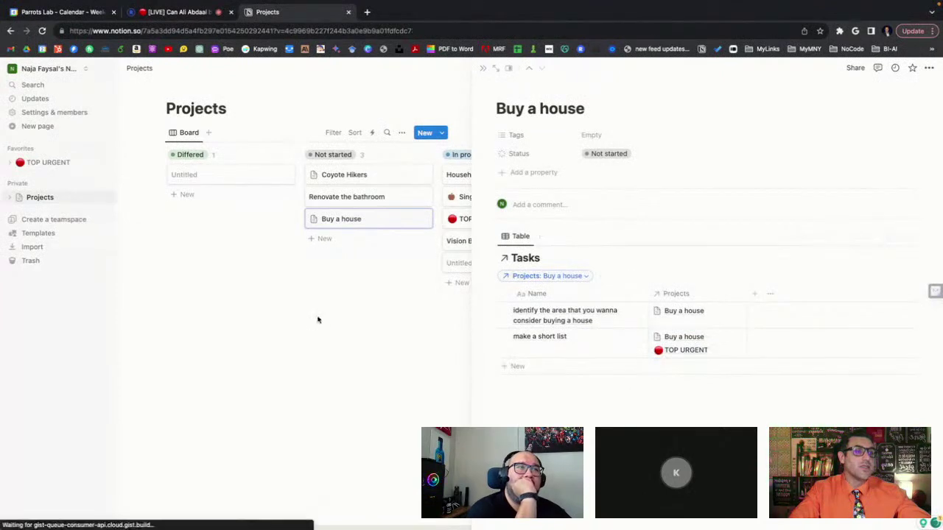
- Review the TOP URGENT page's Tasks table, the Projects board, and the views nested under both pages
click(62, 169)
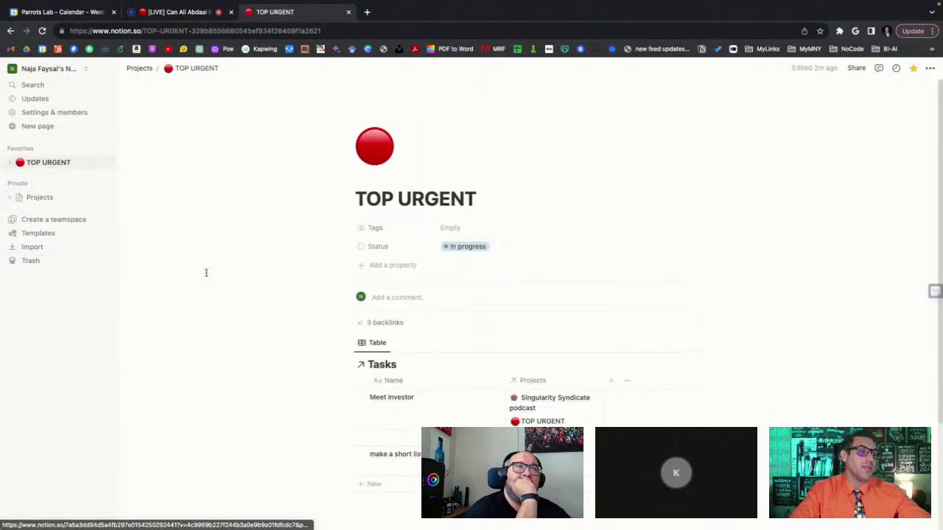
scroll(412, 387, down, 3)
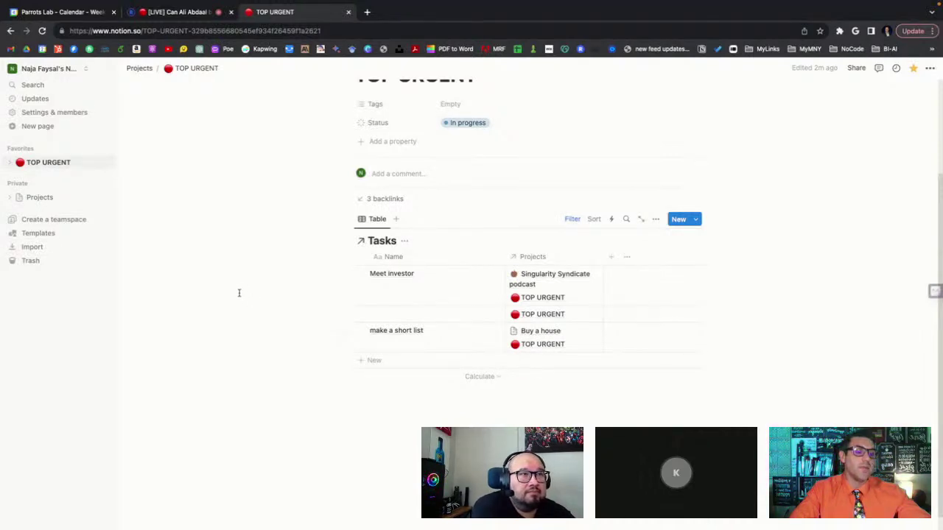
scroll(180, 267, up, 1)
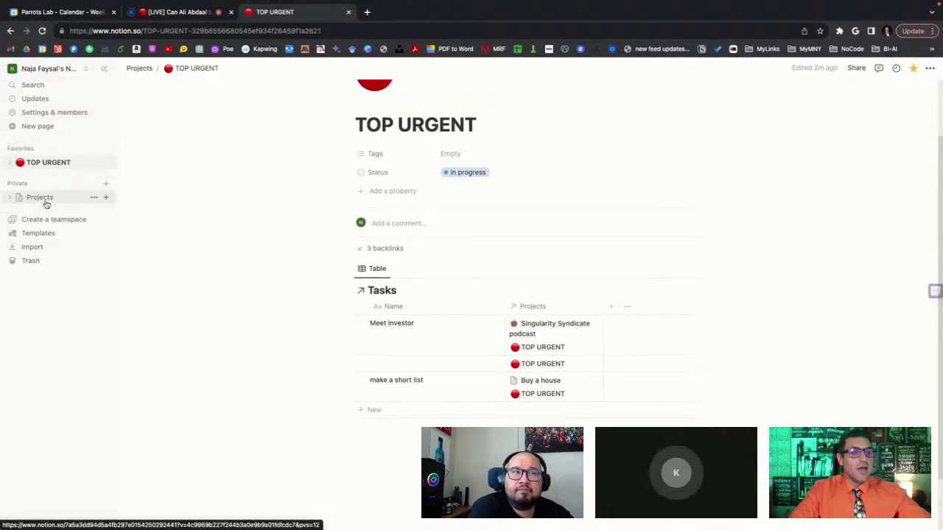
click(10, 163)
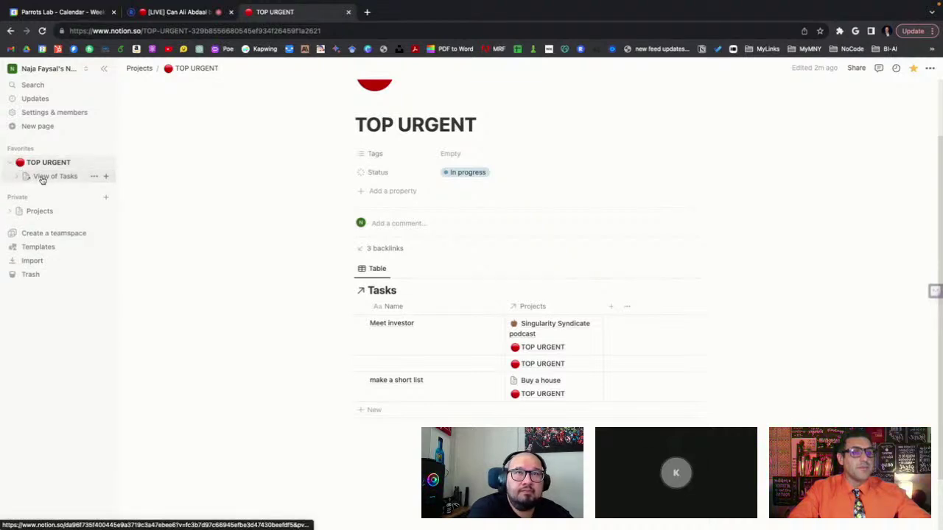
click(11, 211)
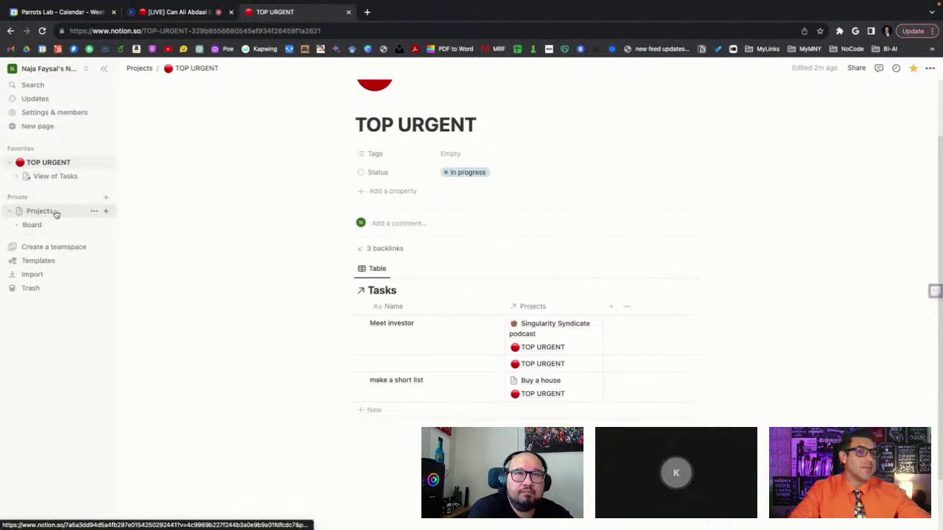
click(49, 212)
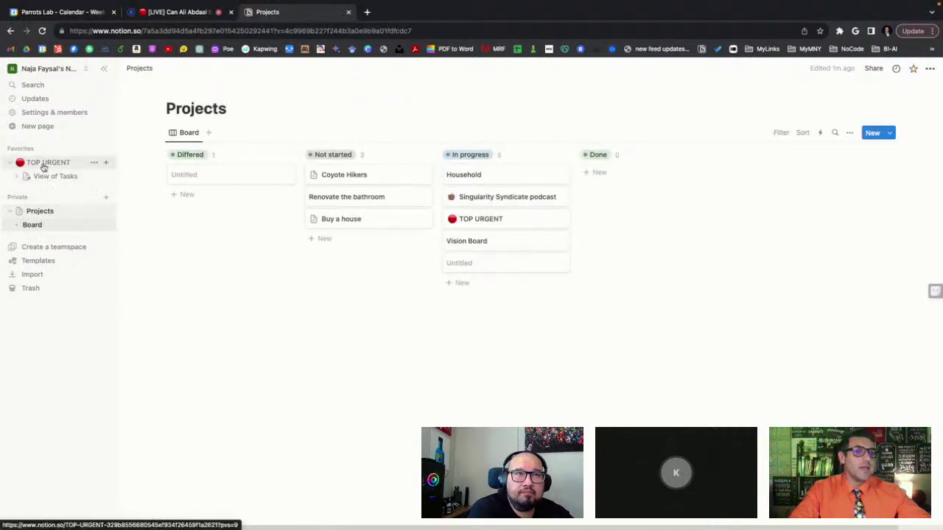
click(45, 165)
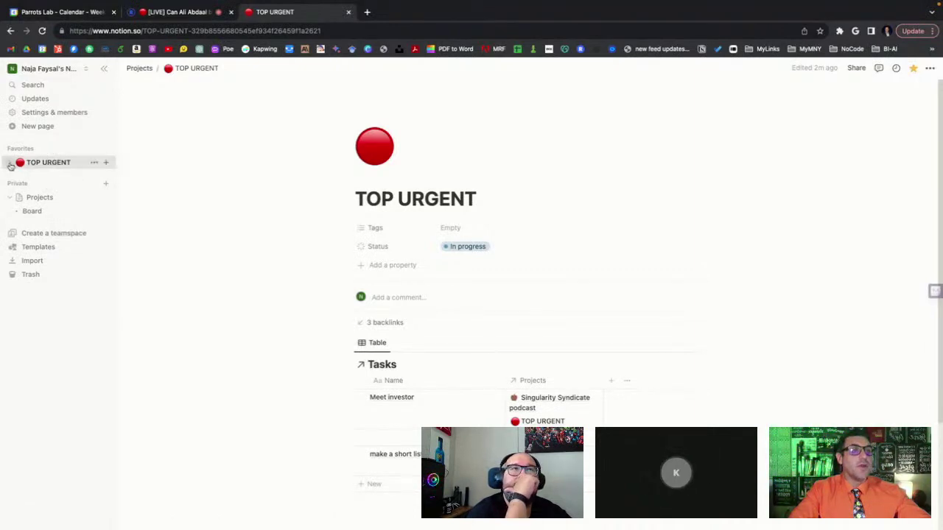
- Create a new private page titled "Checklist" and start its empty body
click(106, 183)
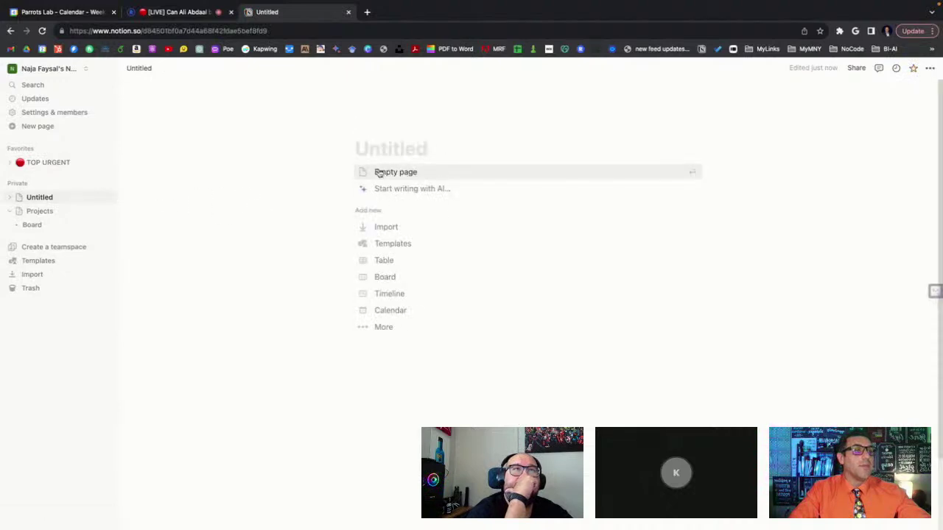
text(Checklist)
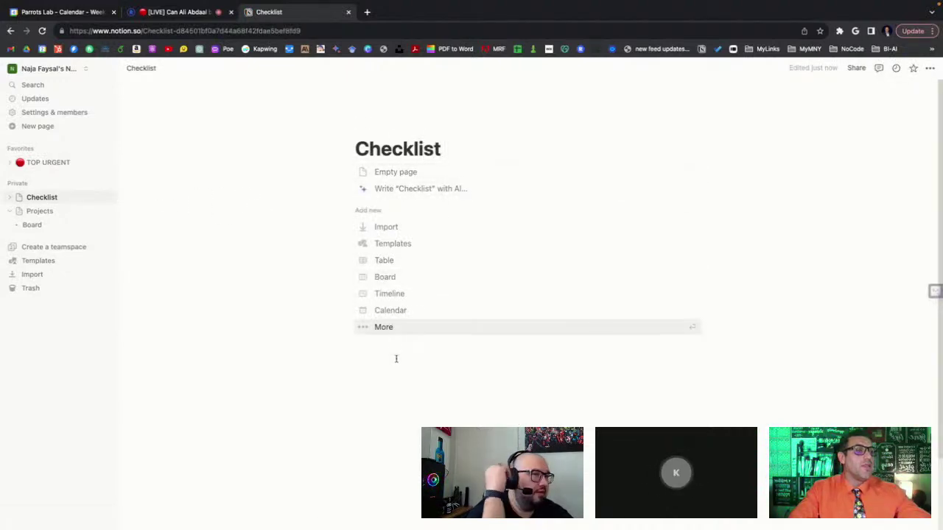
key(Return)
- Write the intro "Every task that you do routinely should have a process and this process is converted here to a checklist"
text(Every task that you do routinely should have a process and th)
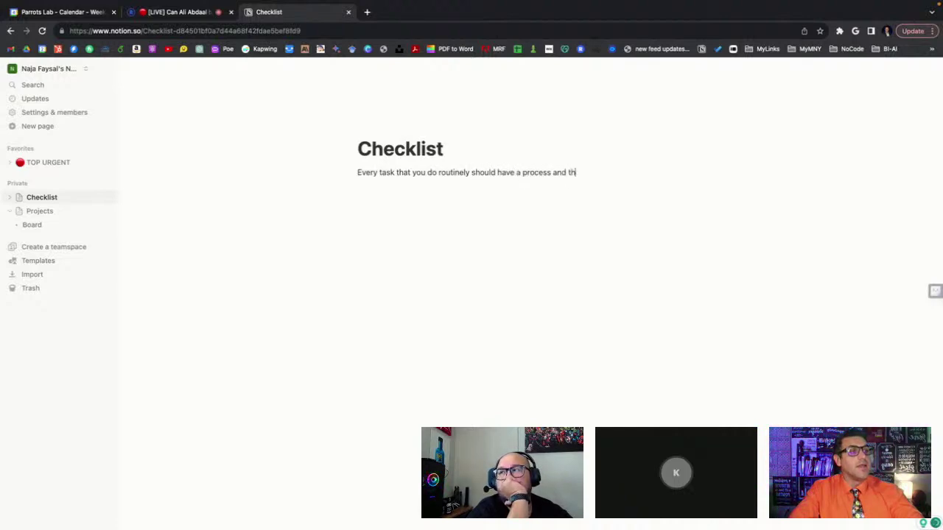
text(is process is co)
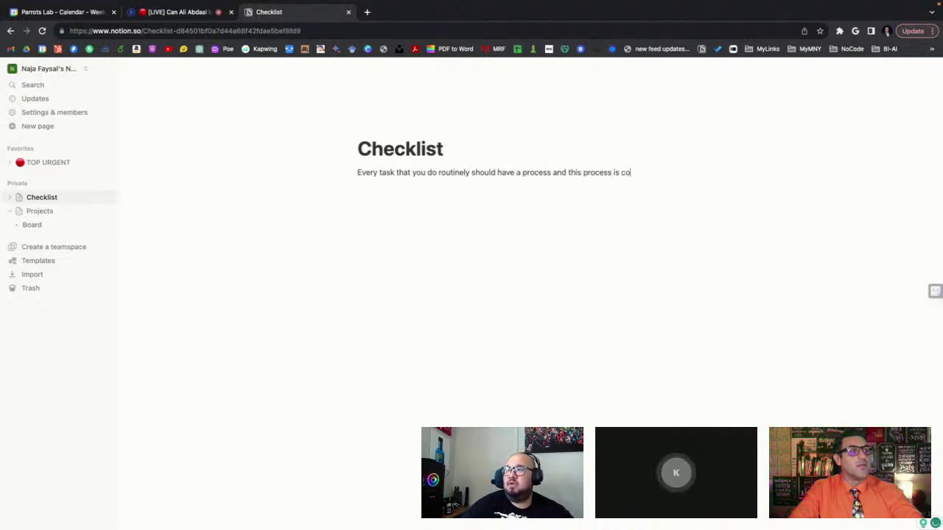
text(nverted her)
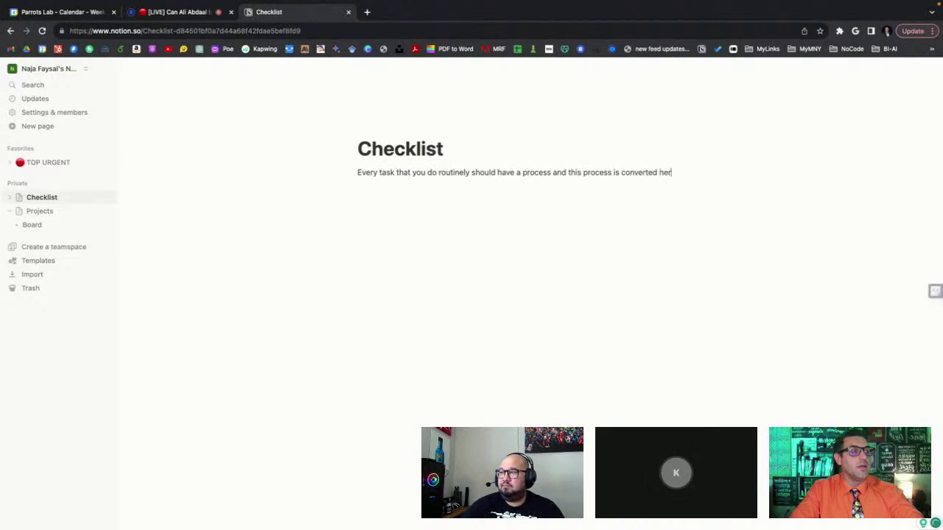
text(e to ta)
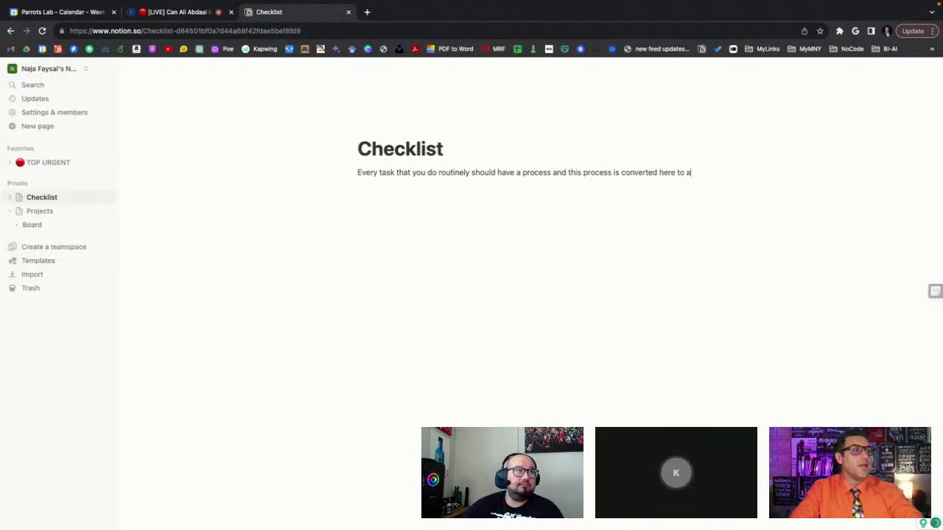
text( check)
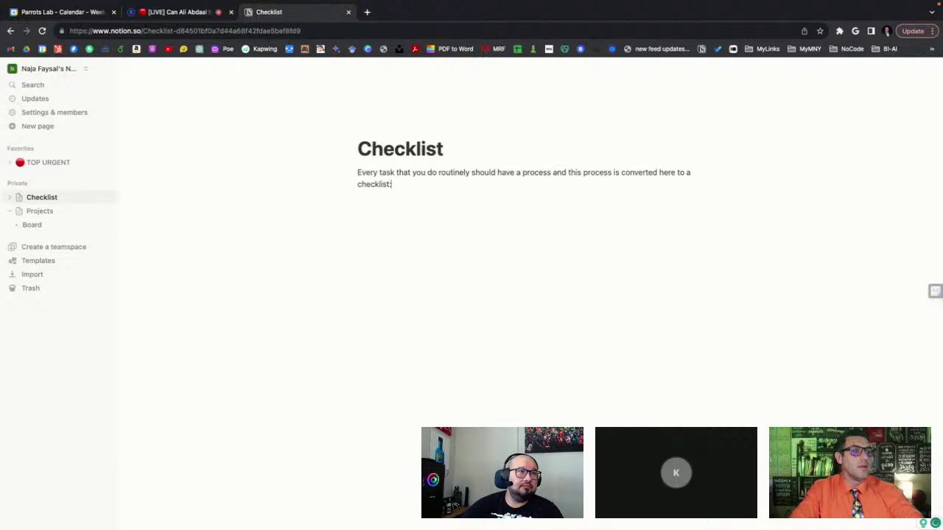
text(list)
- Leave a blank line below the intro and add the line "Publishing a podcast" with a new line under it
key(Return)
key(Return)
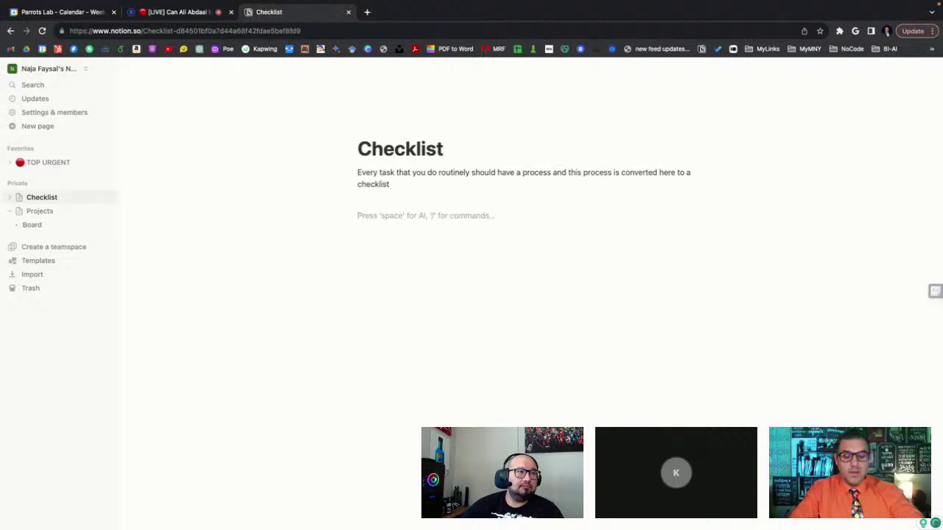
text(Publishing a podcast)
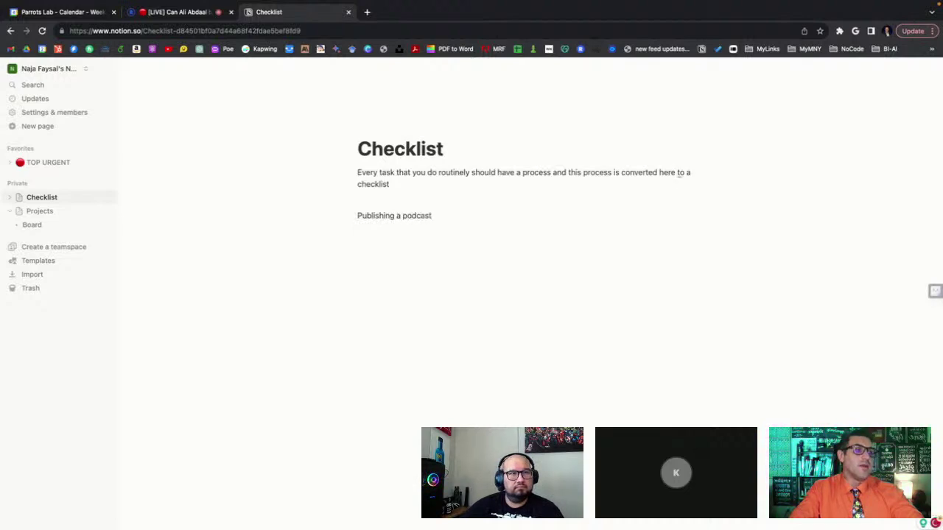
key(Return)
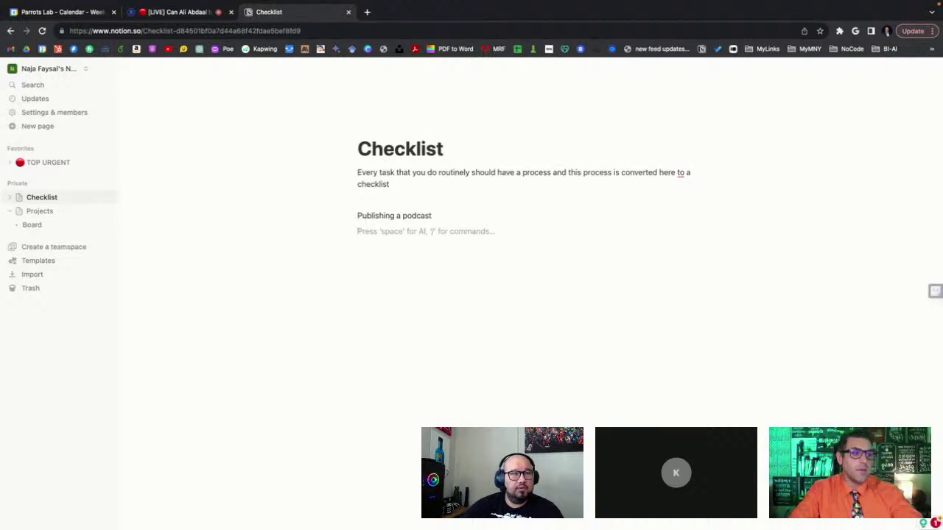
text(Rec)
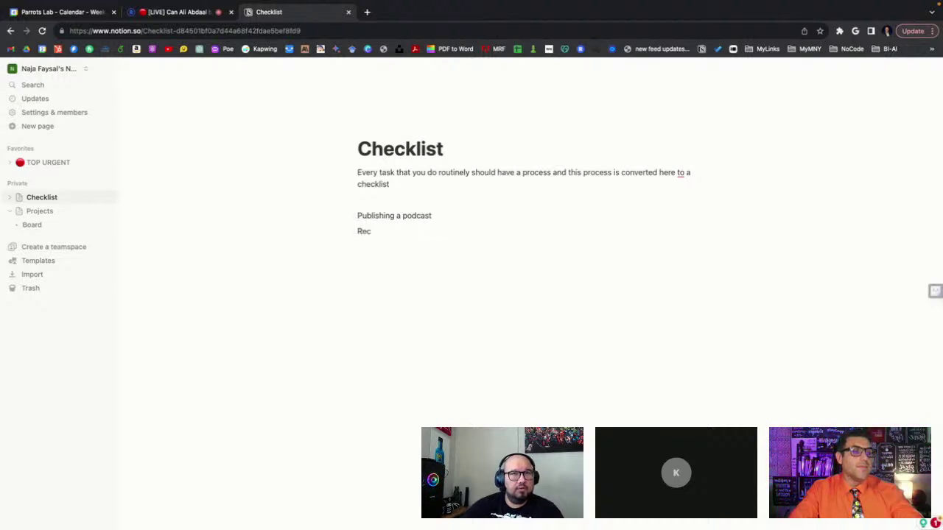
key(BackSpace)
key(BackSpace)
key(BackSpace)
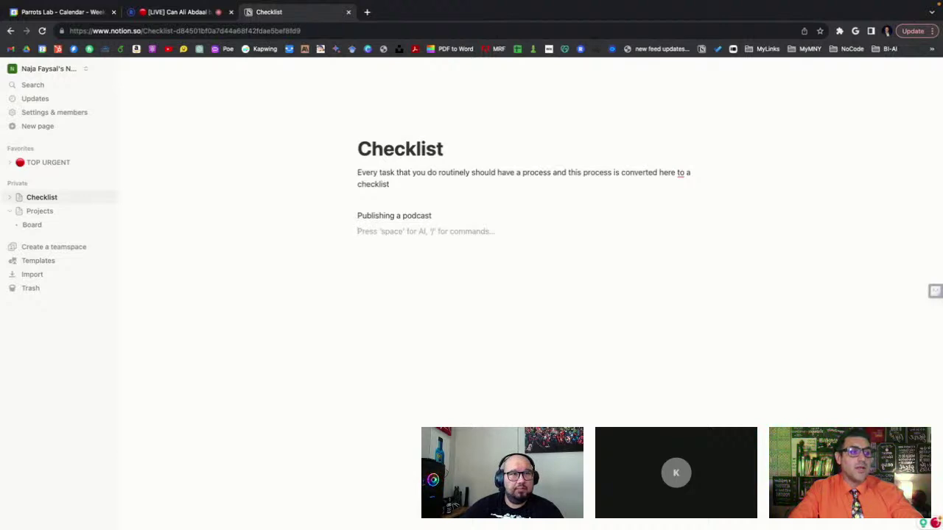
- Under "Publishing a podcast", write the lines "Distribute in on spotify" and "Share it on social media"
text(Distribute in on spotify)
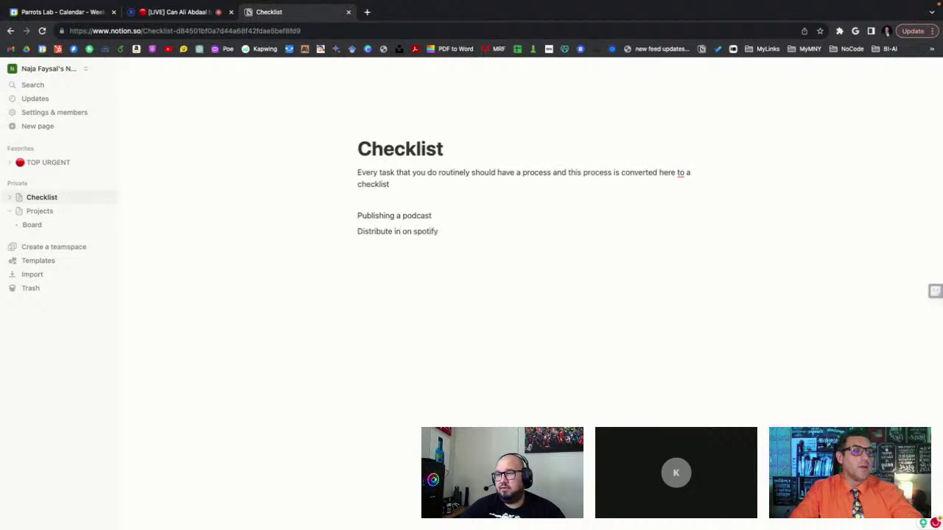
key(Return)
text(Sen)
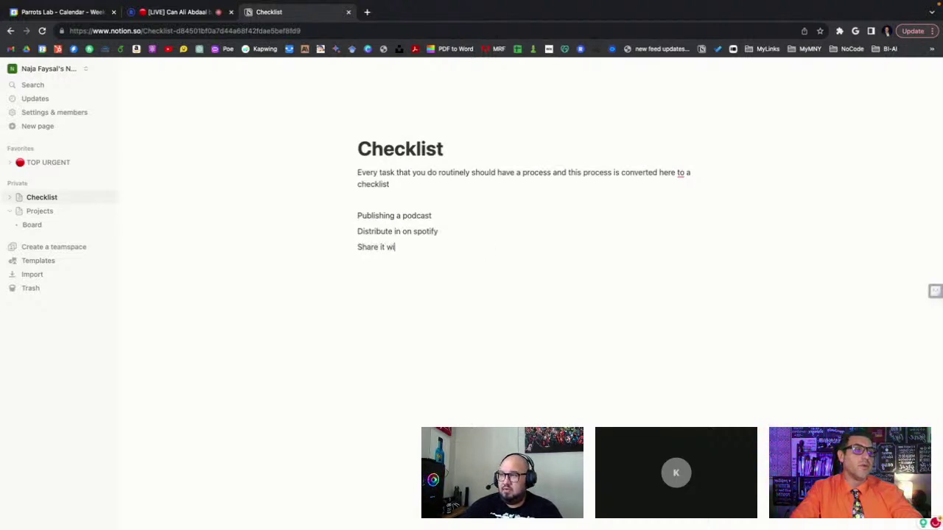
text(re it on sooc)
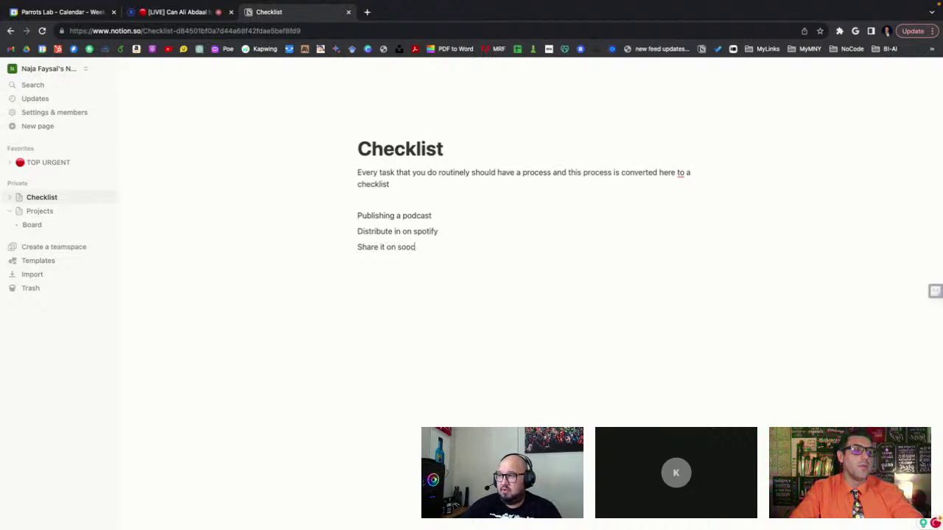
key(BackSpace)
key(BackSpace)
key(BackSpace)
text(ocial media)
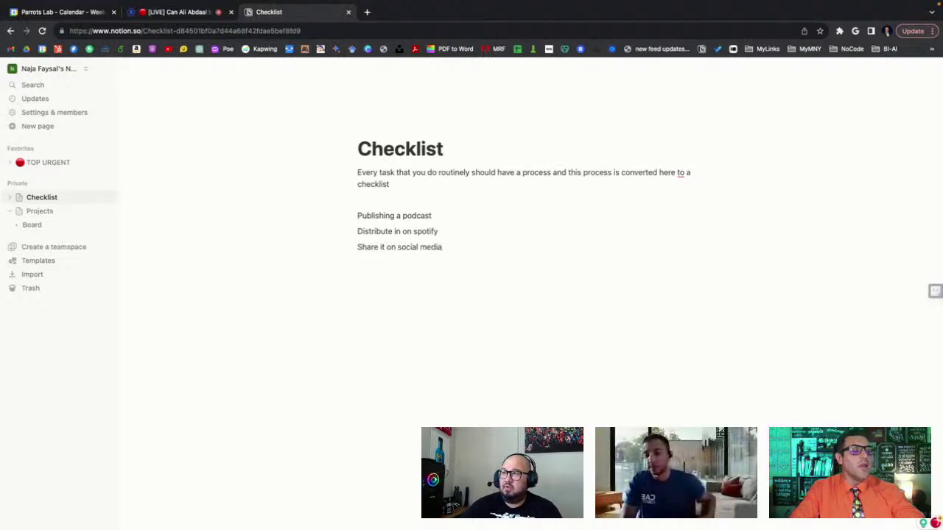
- Turn the Spotify and social media lines into to-do items, and try checking and unchecking them
drag(358, 231, 419, 248)
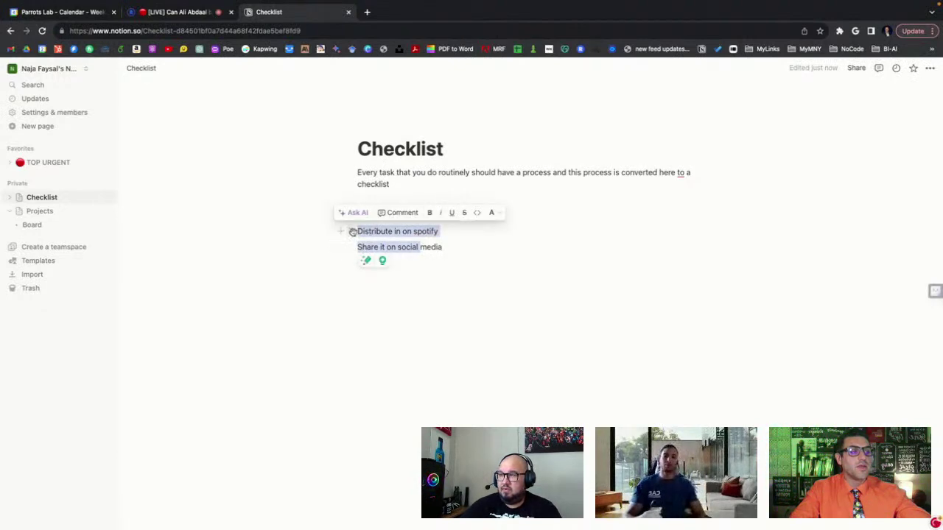
click(353, 232)
mouse_move(263, 214)
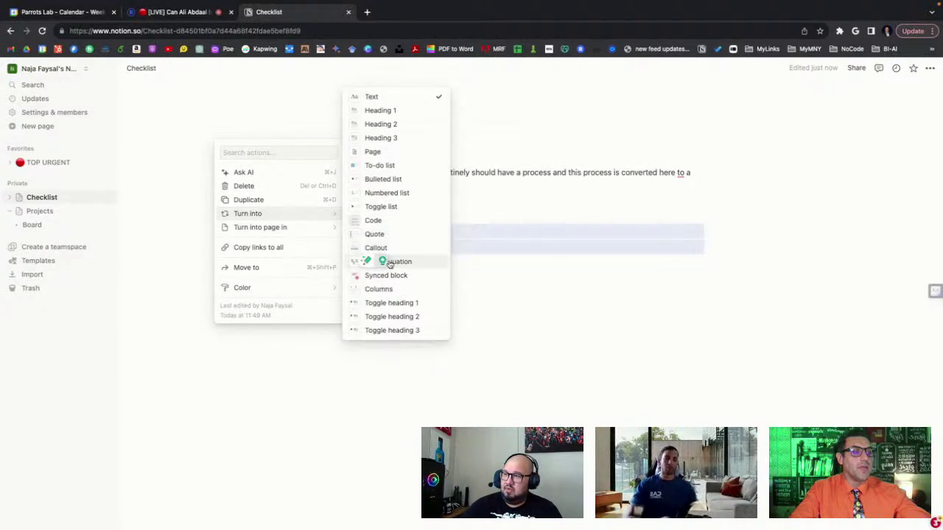
click(393, 168)
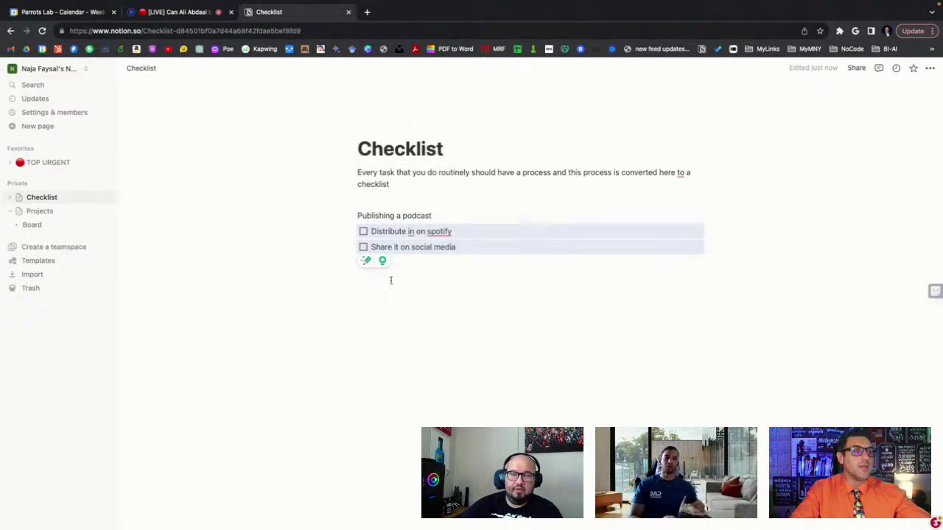
click(364, 232)
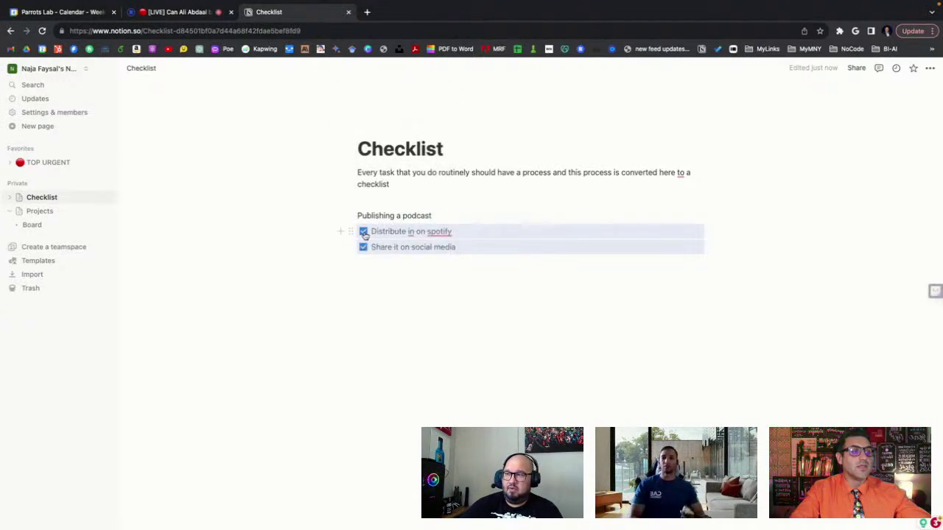
click(363, 232)
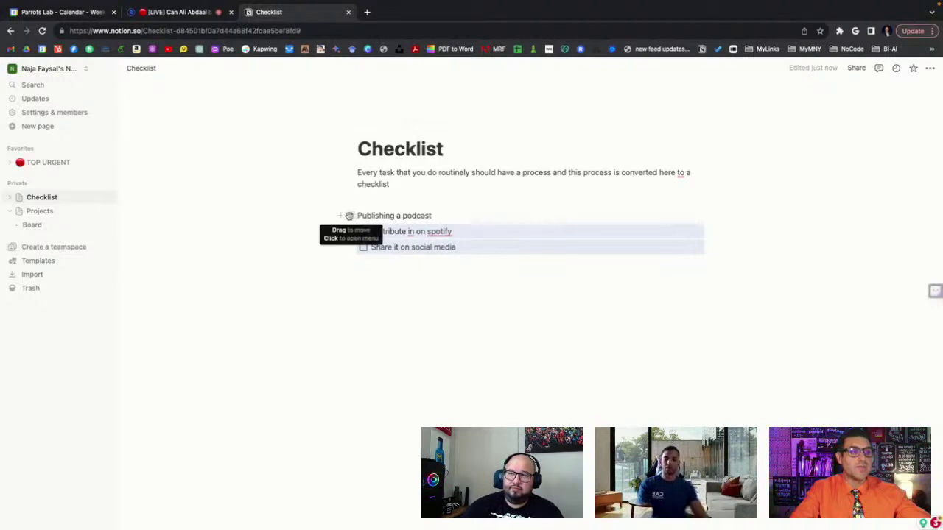
- Turn the "Publishing a podcast" line into a toggle list and nest the two to-do items inside it
click(376, 215)
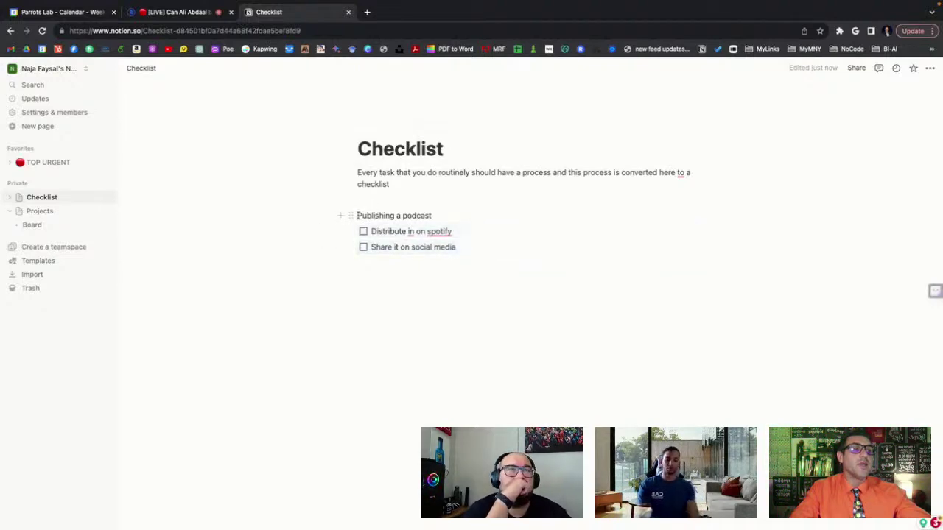
click(353, 215)
mouse_move(274, 188)
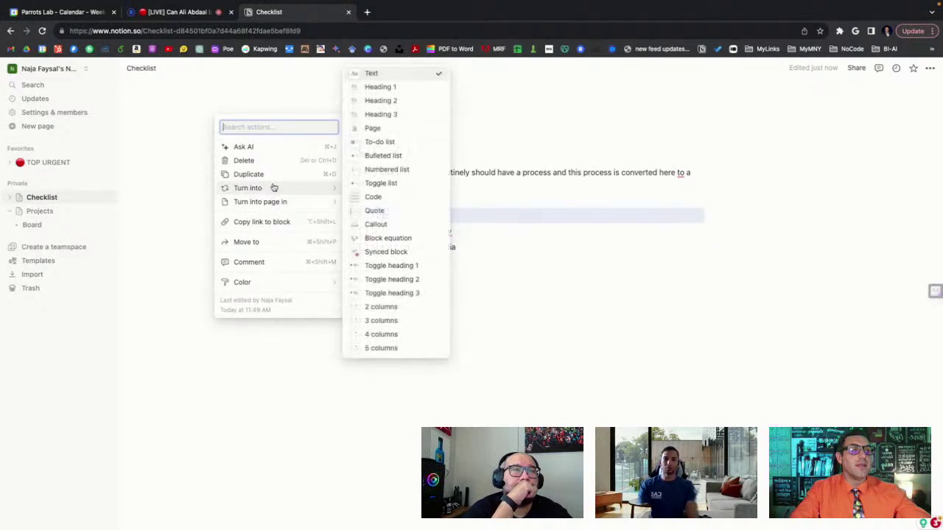
click(377, 182)
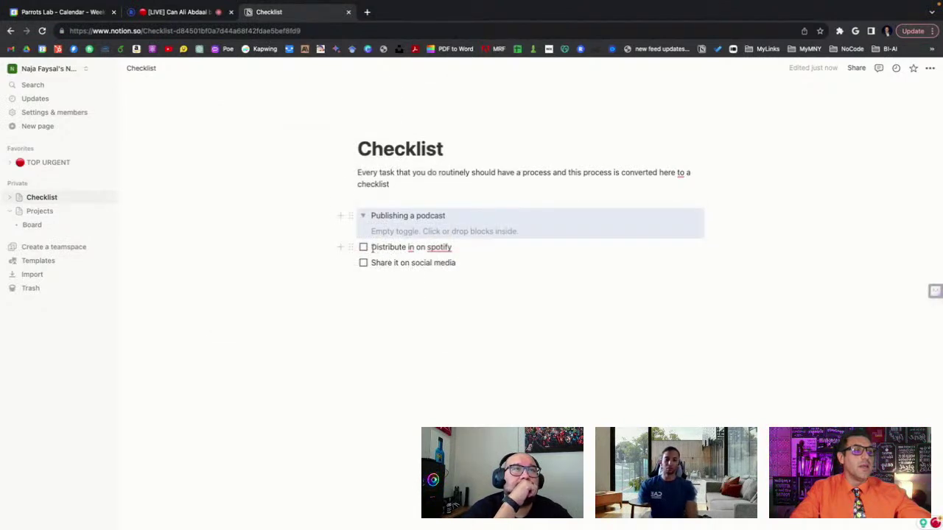
drag(463, 265, 372, 230)
click(364, 216)
click(363, 216)
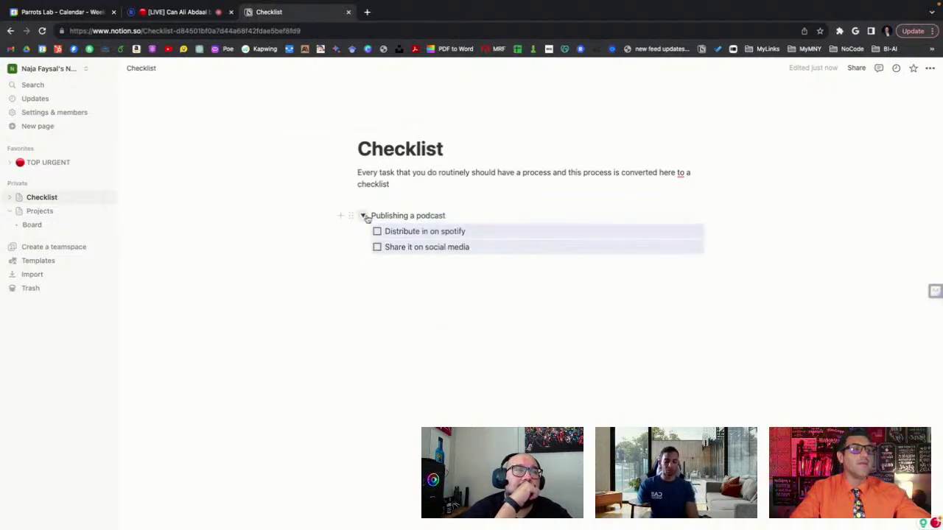
- Extend the toggle's title to "Publishing a podcast checklist" and collapse it
click(454, 215)
text(chec)
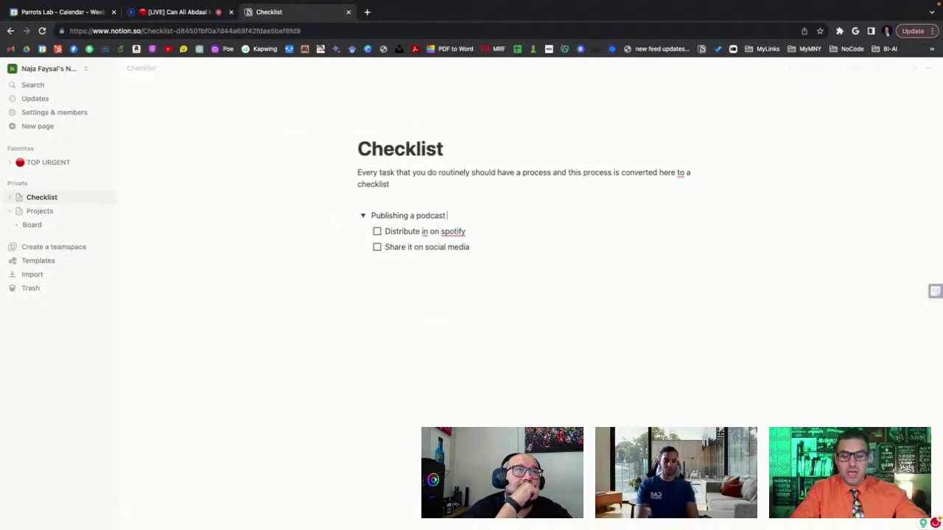
text(klist)
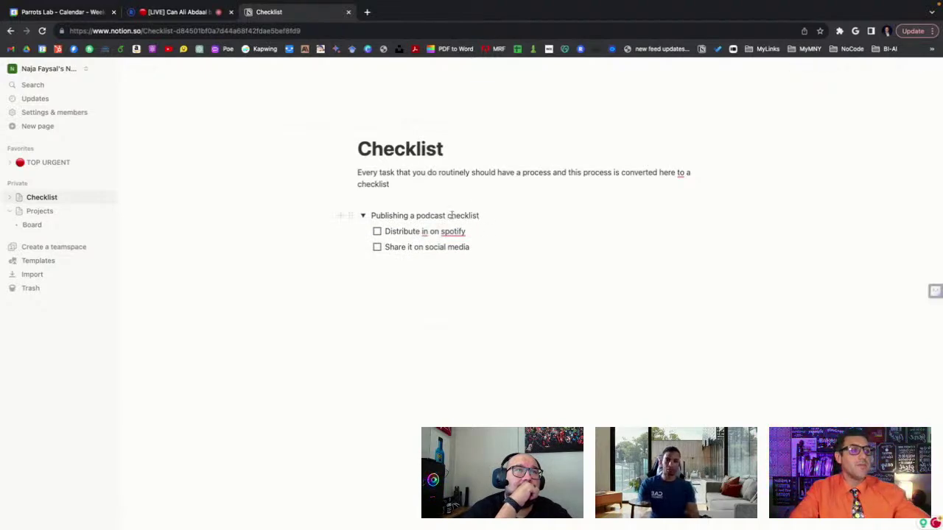
click(363, 216)
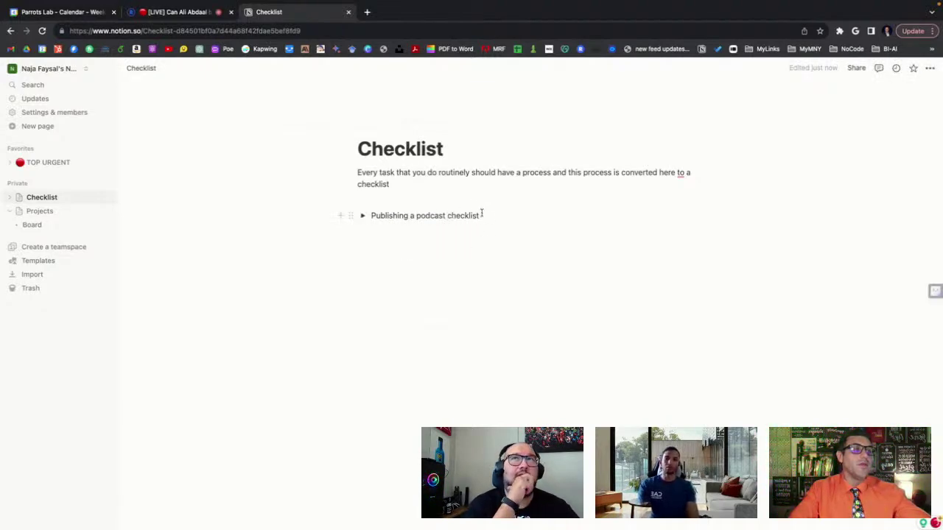
- Add a second toggle named "checklist 2" below the podcast checklist
key(Return)
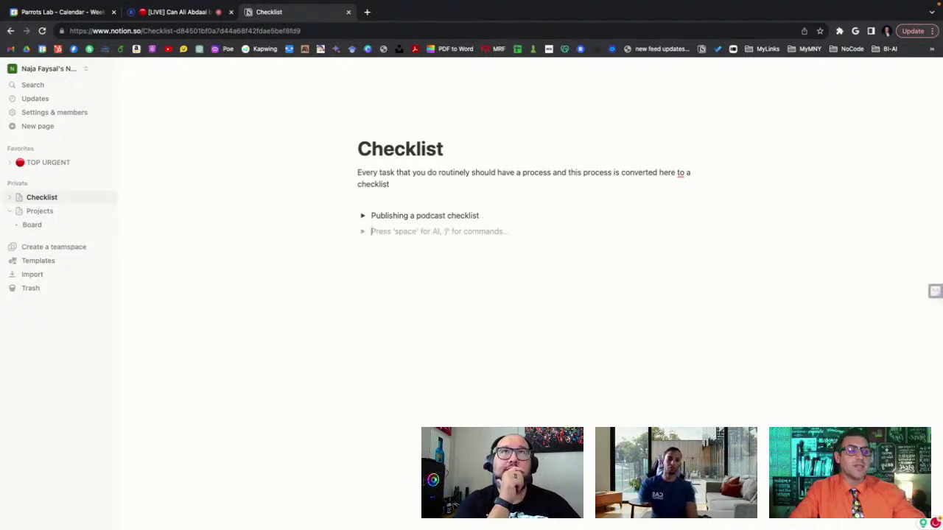
text(che)
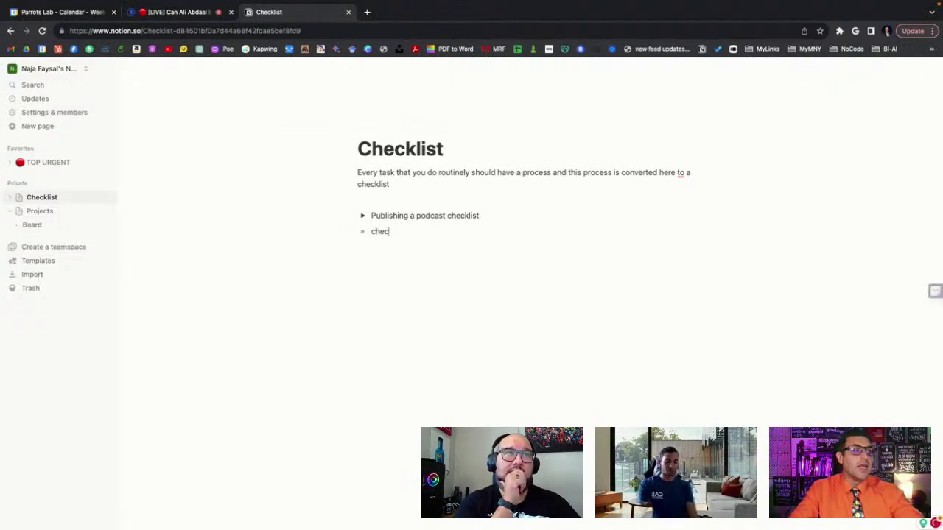
text(c)
text(klist)
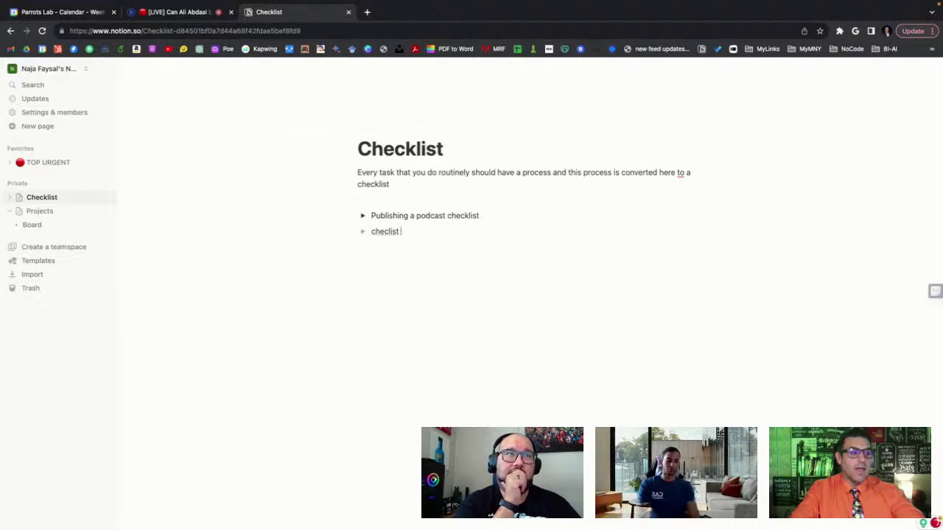
text( 2)
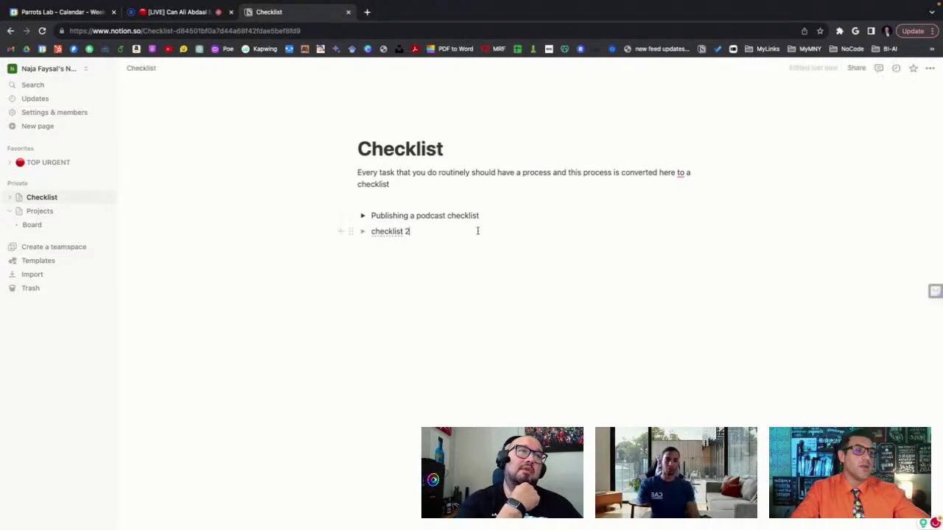
- Add the Checklist page to the favorites and give it a random icon
mouse_move(394, 271)
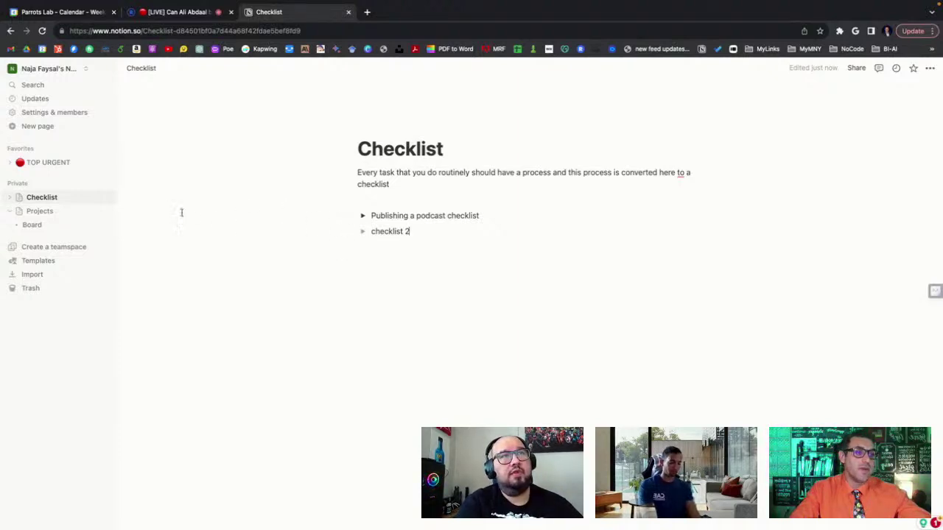
click(913, 68)
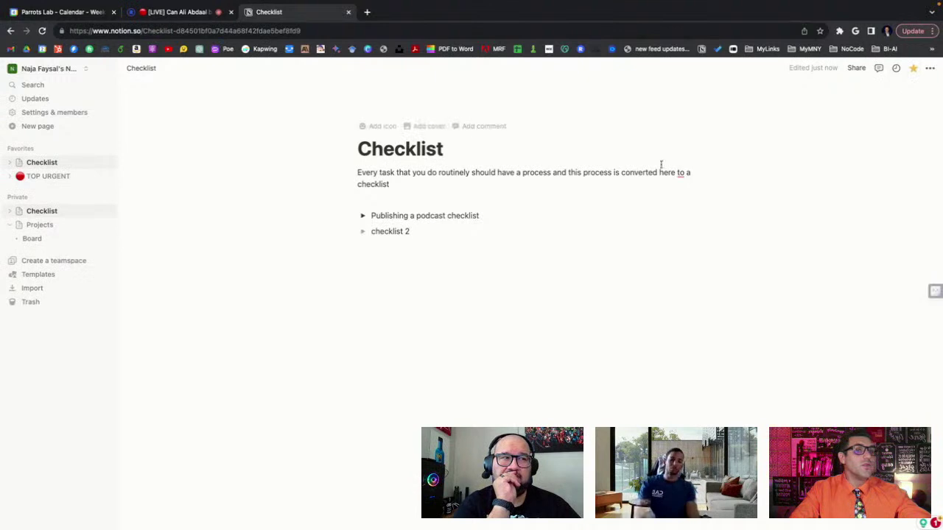
click(371, 126)
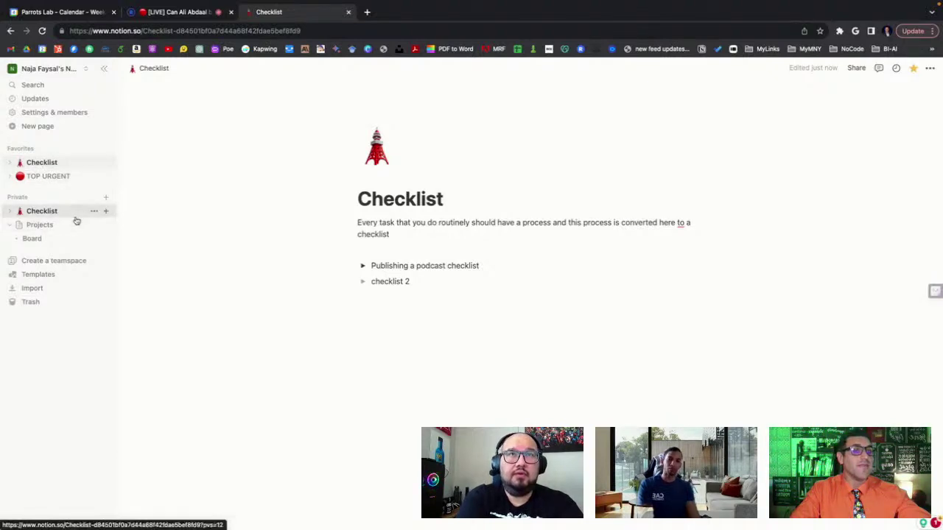
- Create a new private page titled "Link tree" and set its icon to the chain link emoji
click(107, 198)
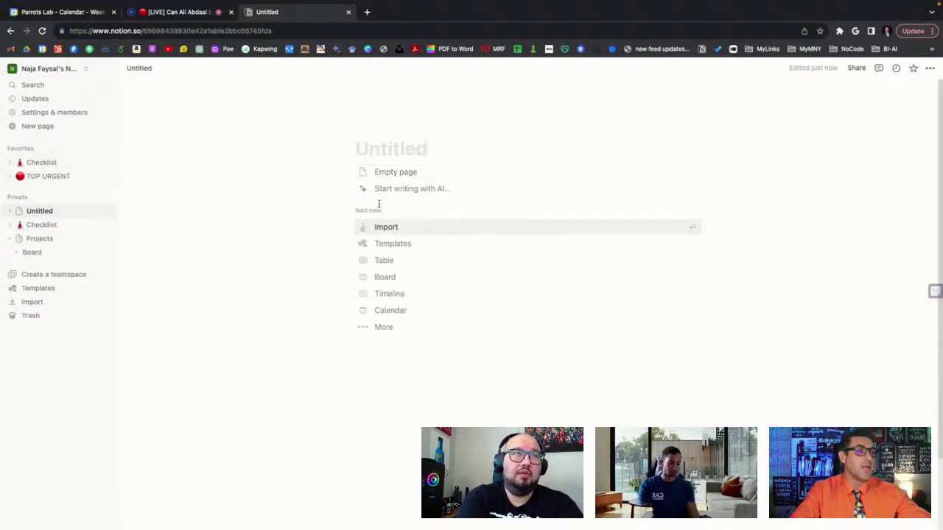
text(Link tree)
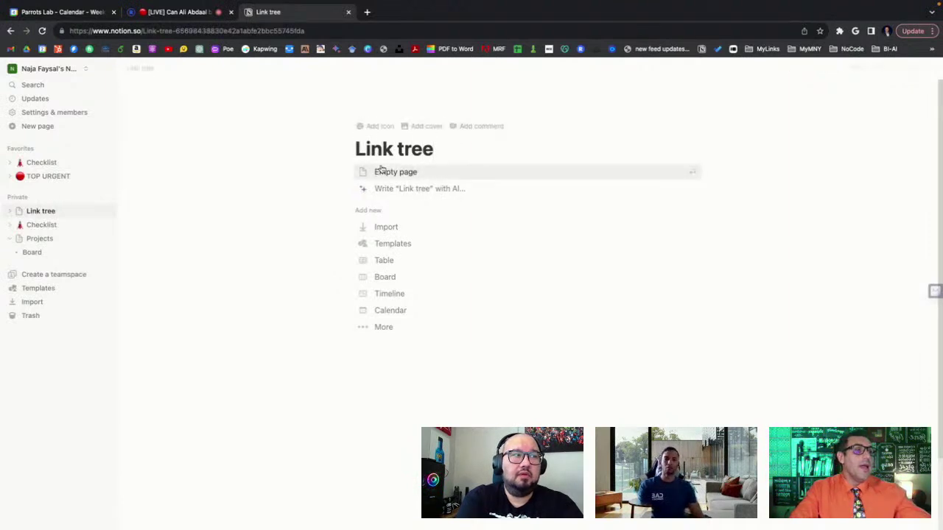
click(366, 128)
click(377, 147)
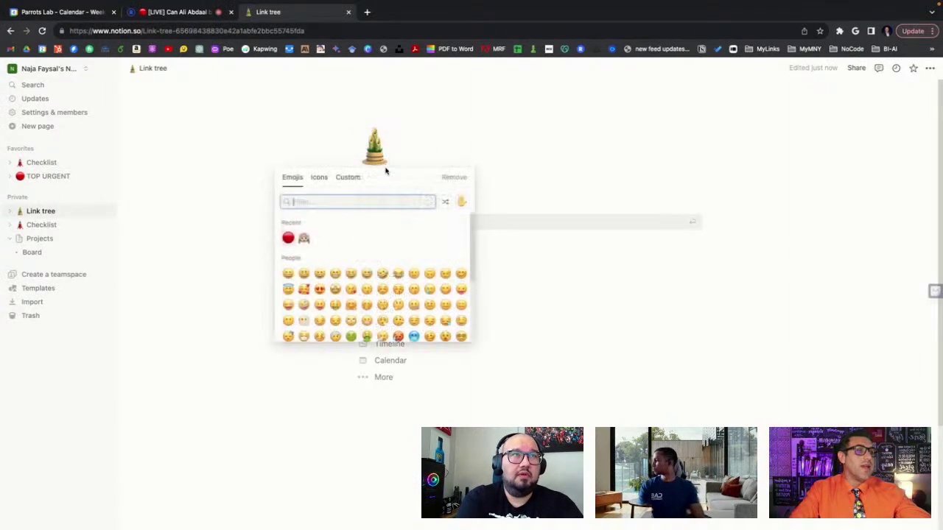
text(link)
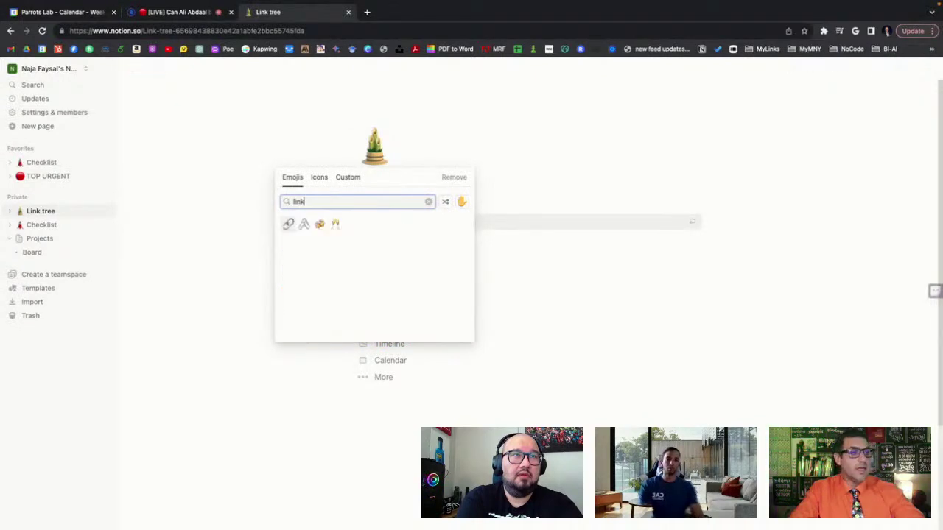
click(288, 224)
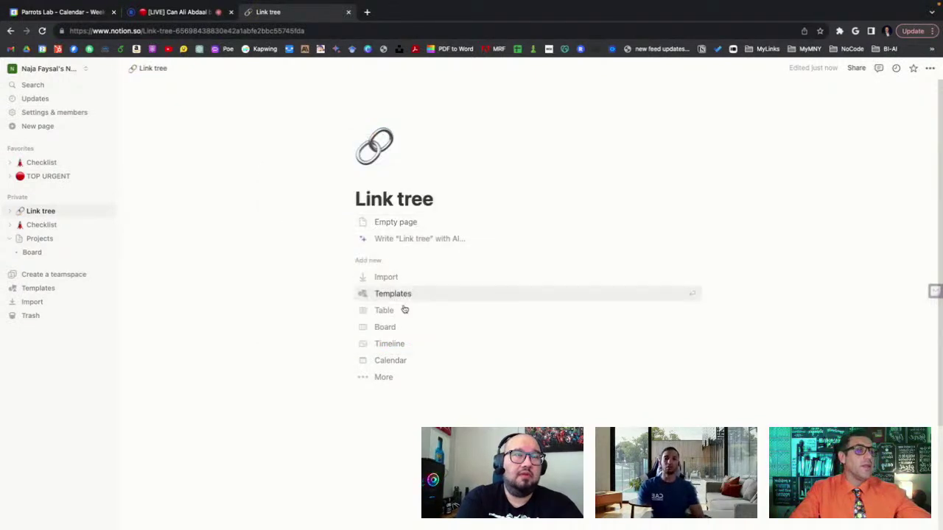
- Start the empty body of the Link tree page without importing any data
click(472, 280)
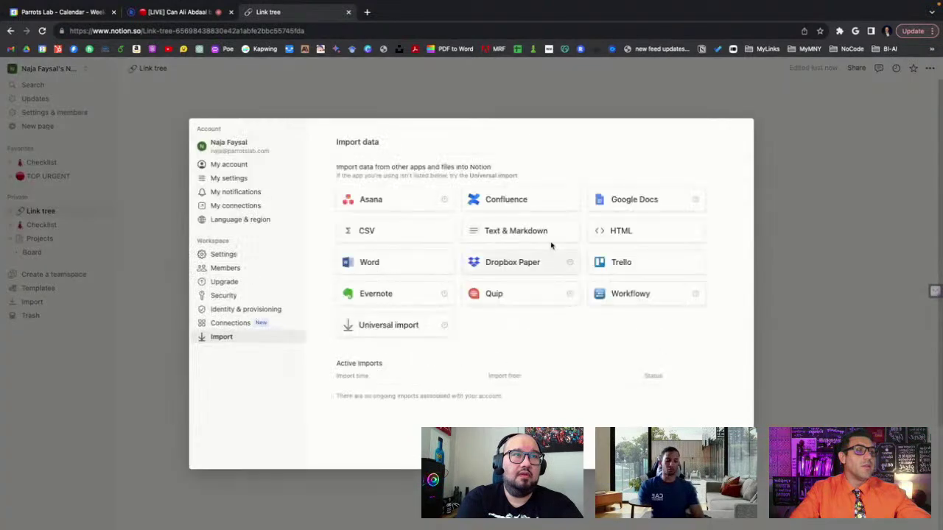
click(786, 254)
click(501, 392)
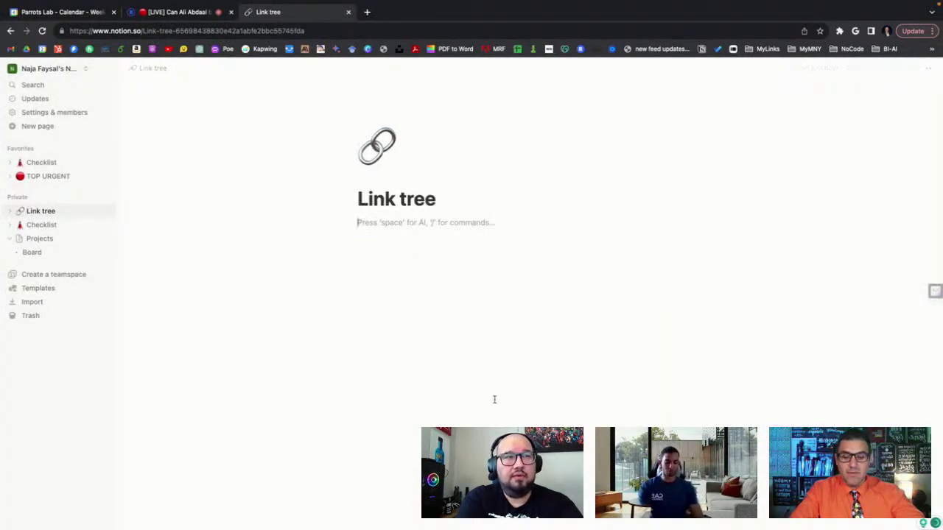
- List "Facebook page link:", "Instagram:", "Youtube" and "Website:" on separate lines of the Link tree page
text(Facebook page link)
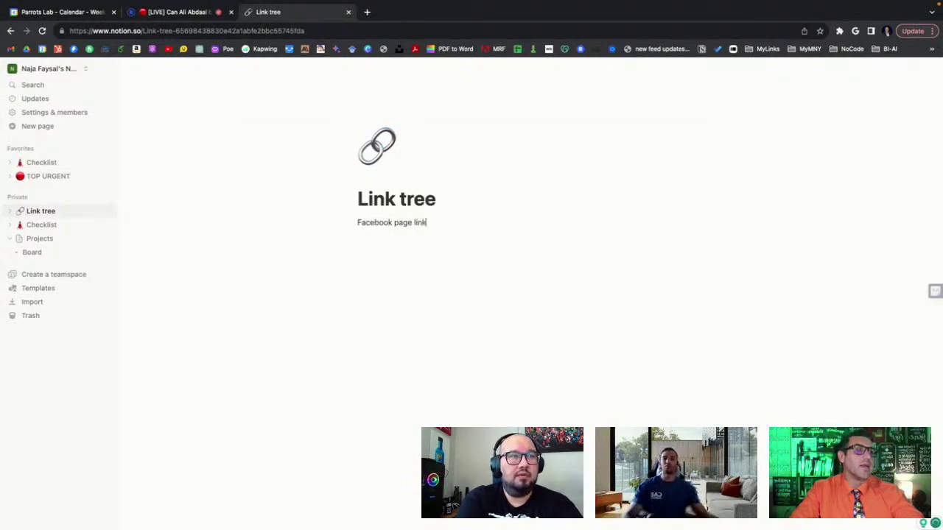
text(:)
key(Return)
text(h)
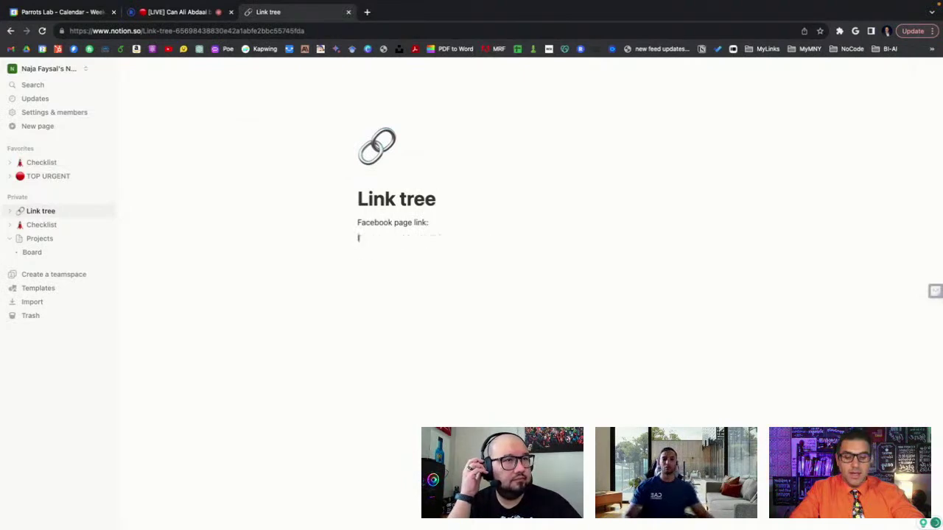
text(nstagram:)
key(Return)
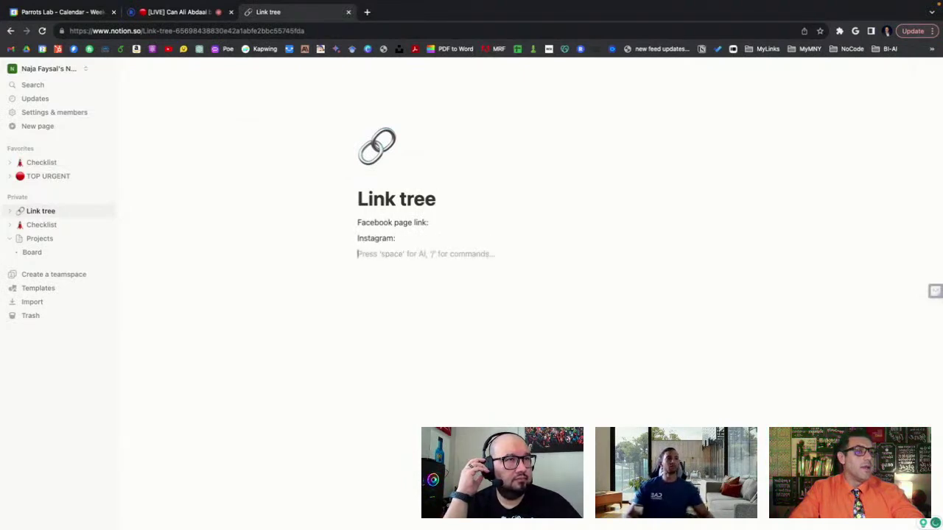
text(Youtube)
key(Return)
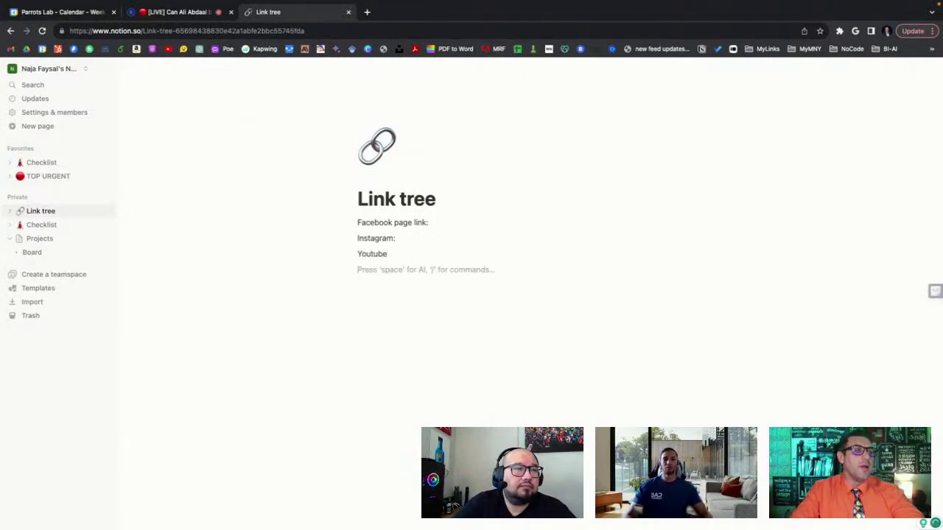
text(Website:)
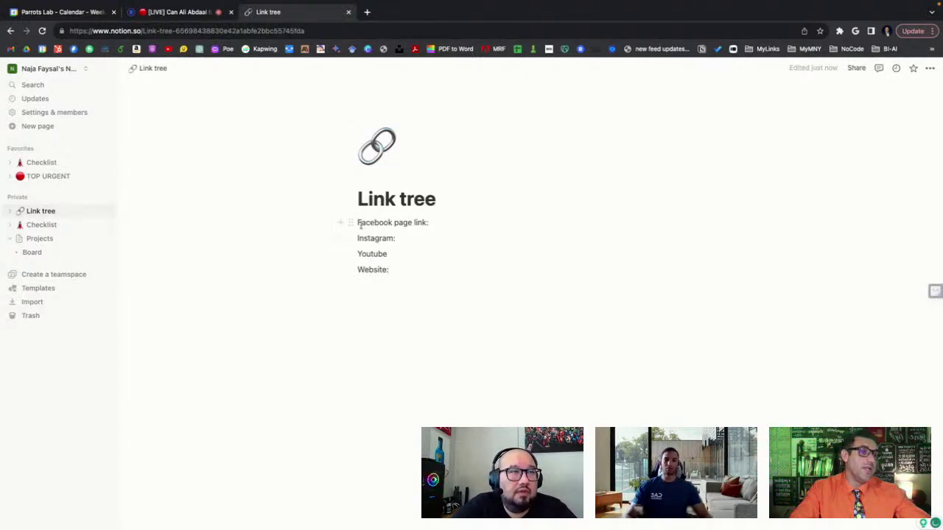
- Add the Link tree page to the favorites
drag(357, 221, 394, 267)
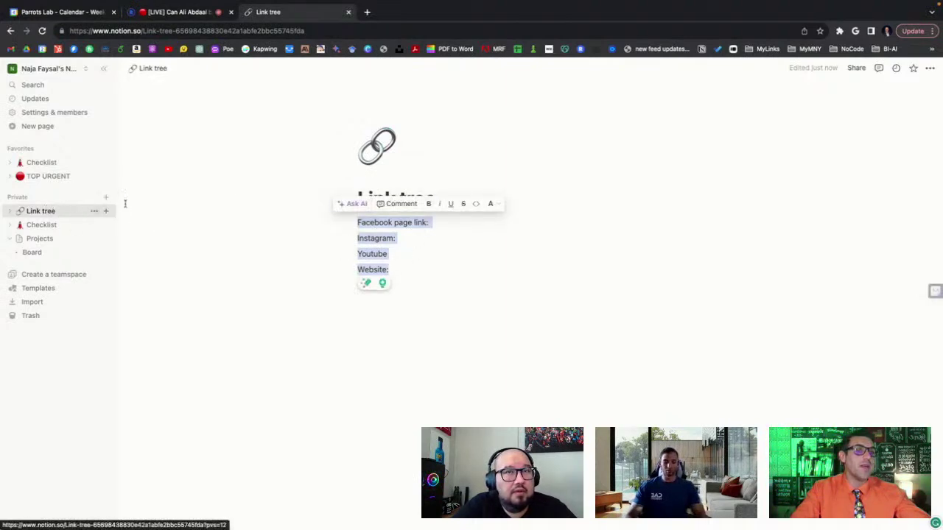
click(914, 69)
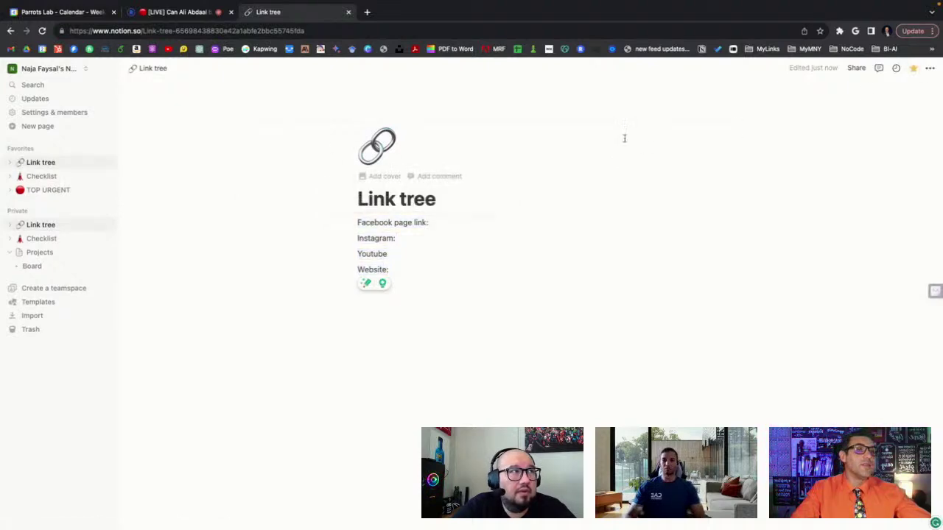
- Add a task named "idea to be explored" to the Tasks table on the TOP URGENT page
click(49, 193)
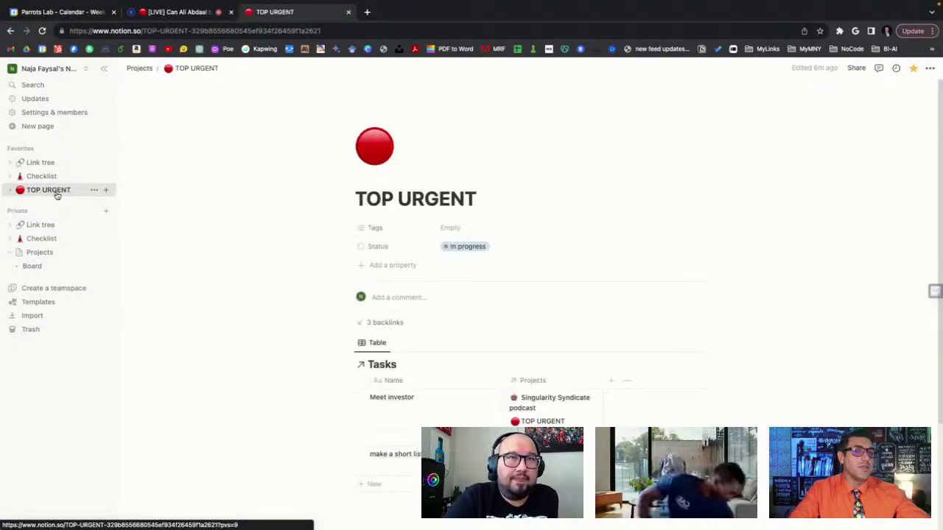
scroll(361, 267, down, 3)
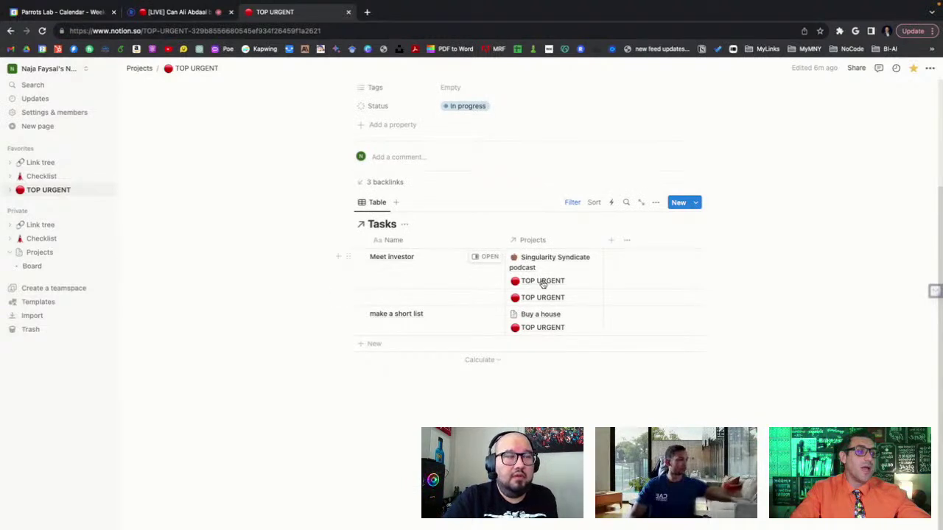
click(377, 345)
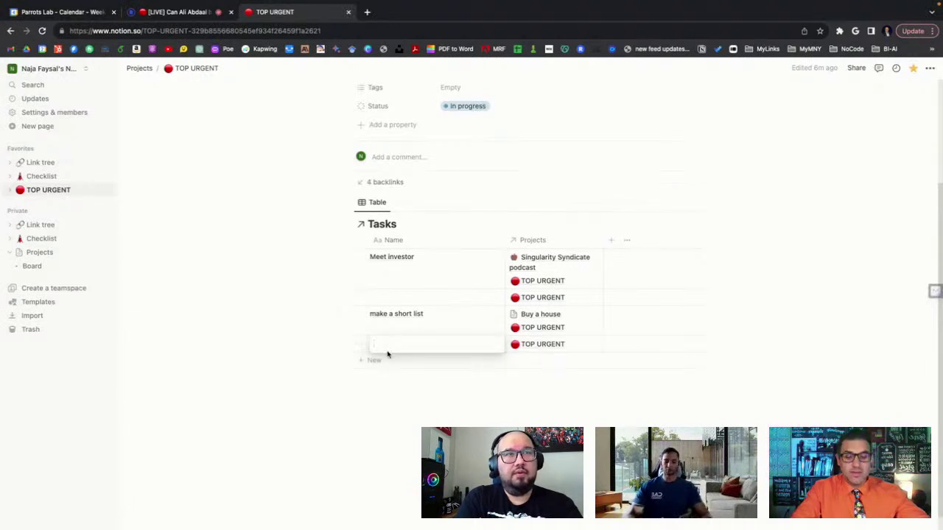
text(idea to b)
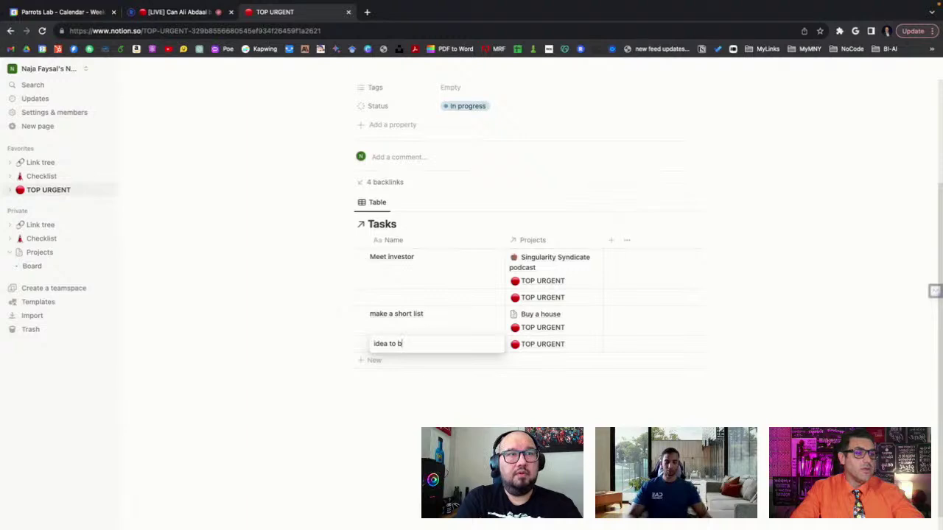
text(e explored)
key(Return)
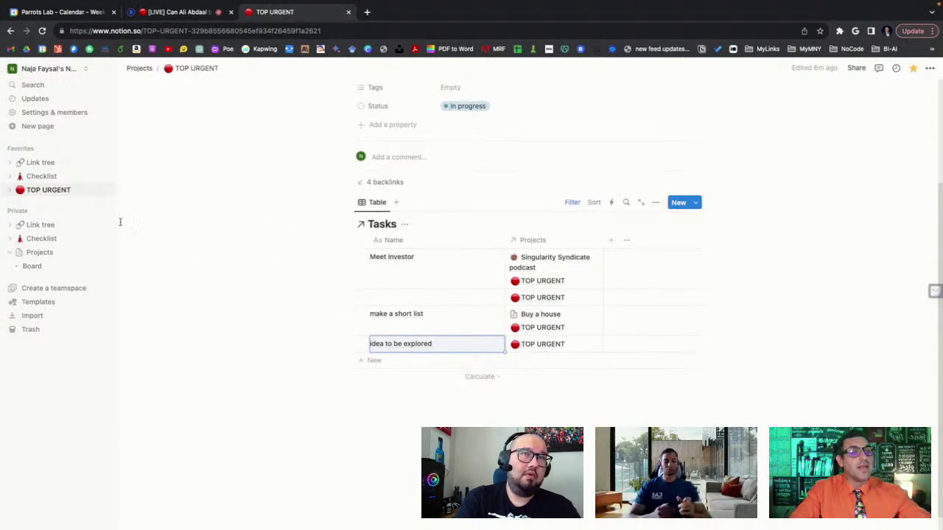
- Add another task named "Revisit Priorities and Assign Sprints" to the TOP URGENT Tasks table, correcting the spelling of "Revisit"
click(377, 360)
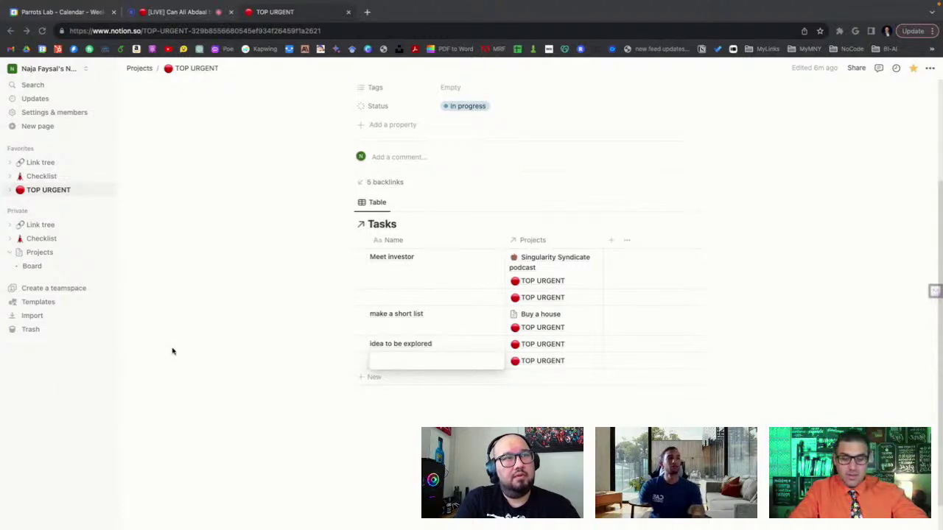
click(407, 361)
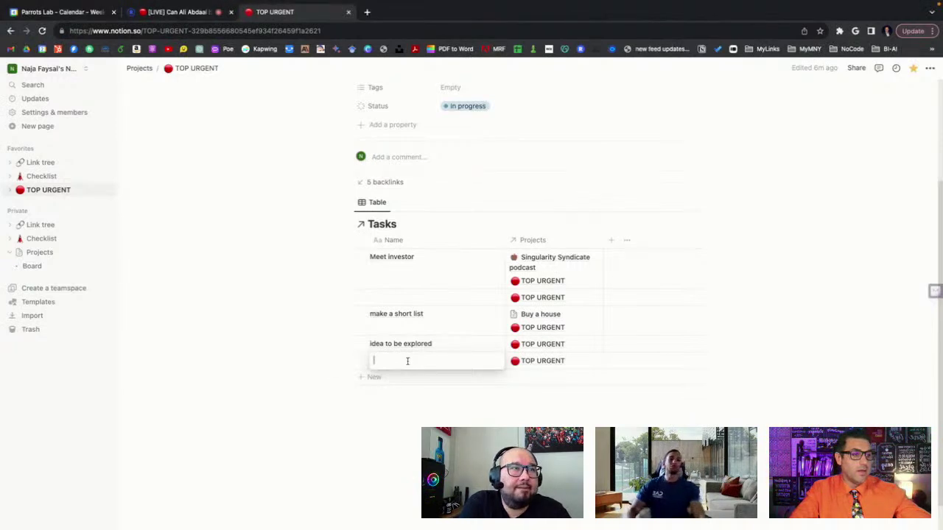
text(REvisit Prior)
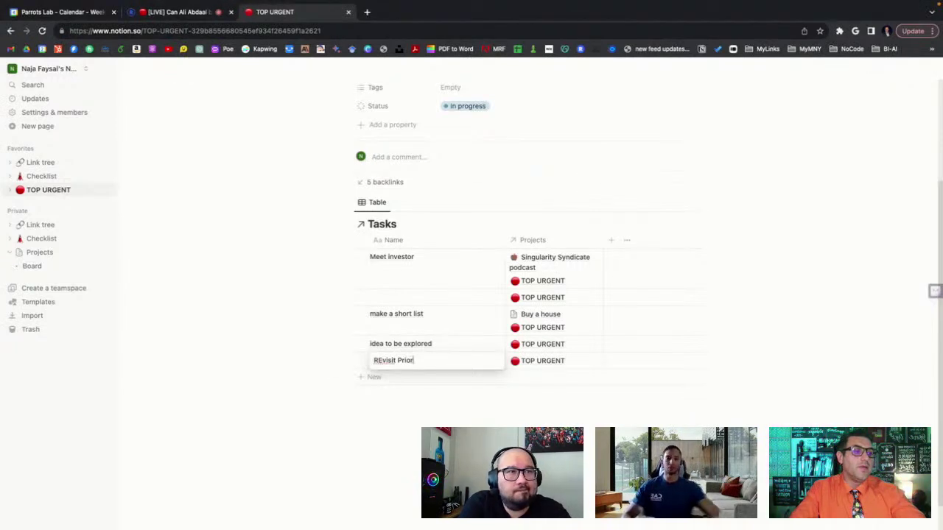
text(ities and A)
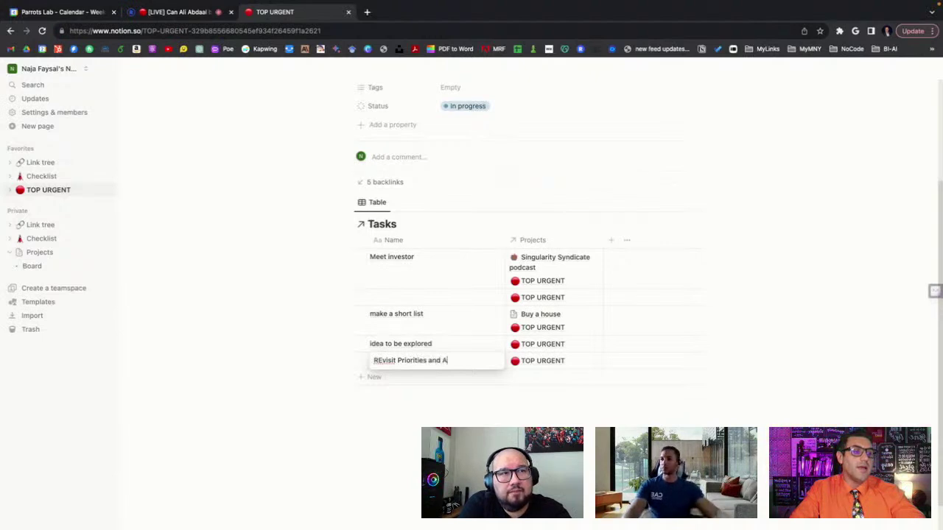
text(ssign Sprint)
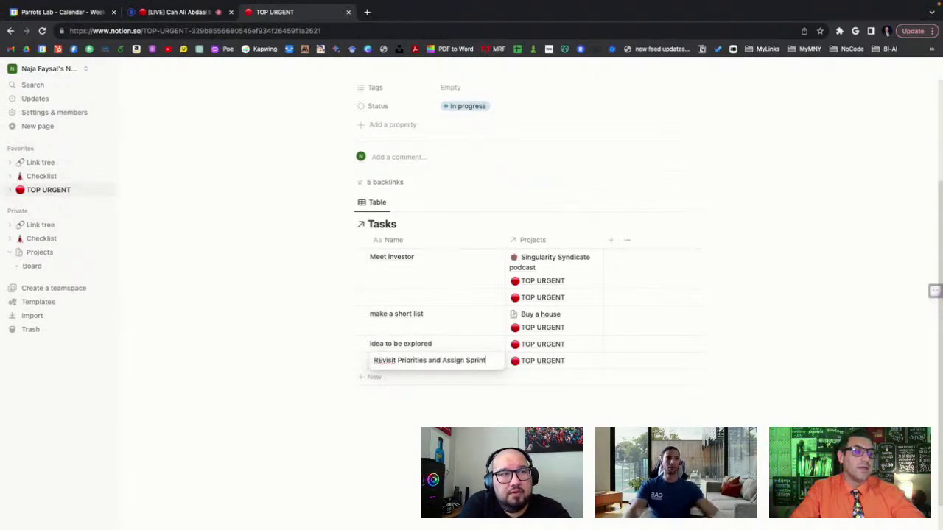
text(s)
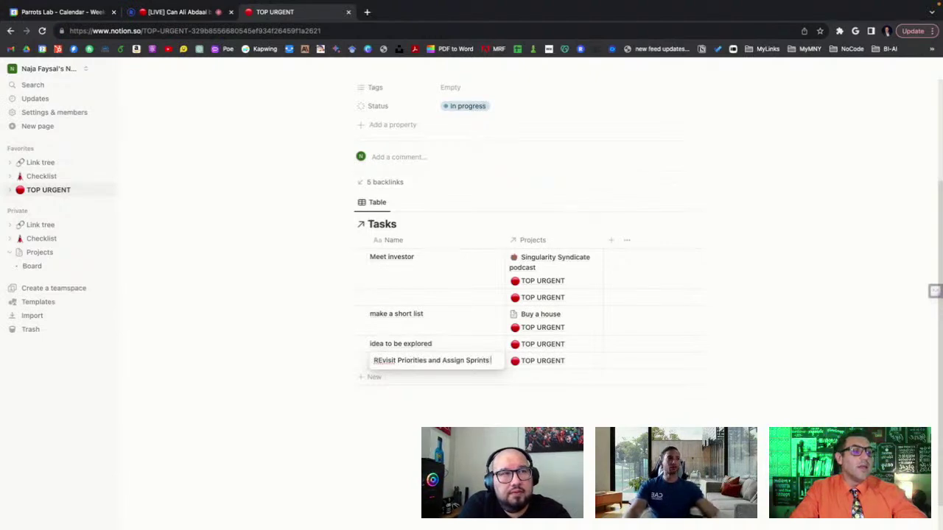
right_click(380, 360)
click(398, 282)
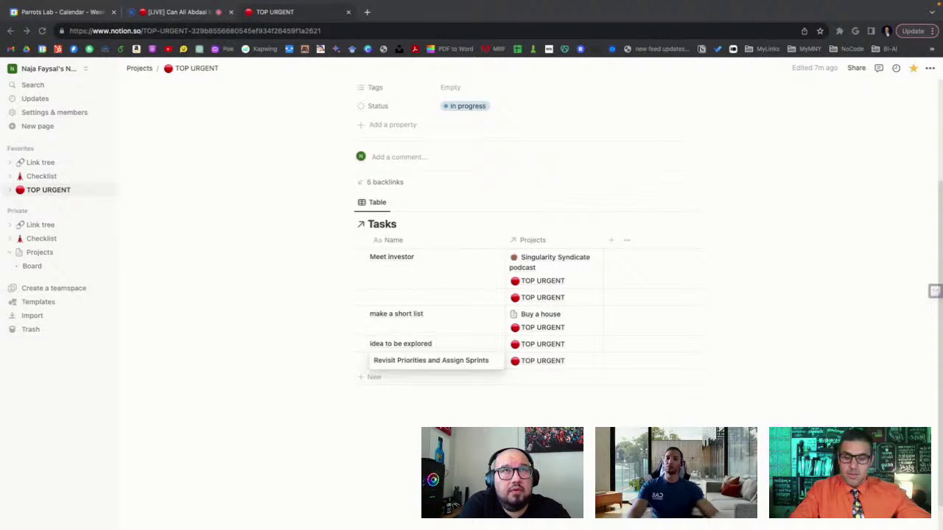
- Put a ⛔ emoji before and after the "Revisit Priorities and Assign Sprints" task name
click(377, 360)
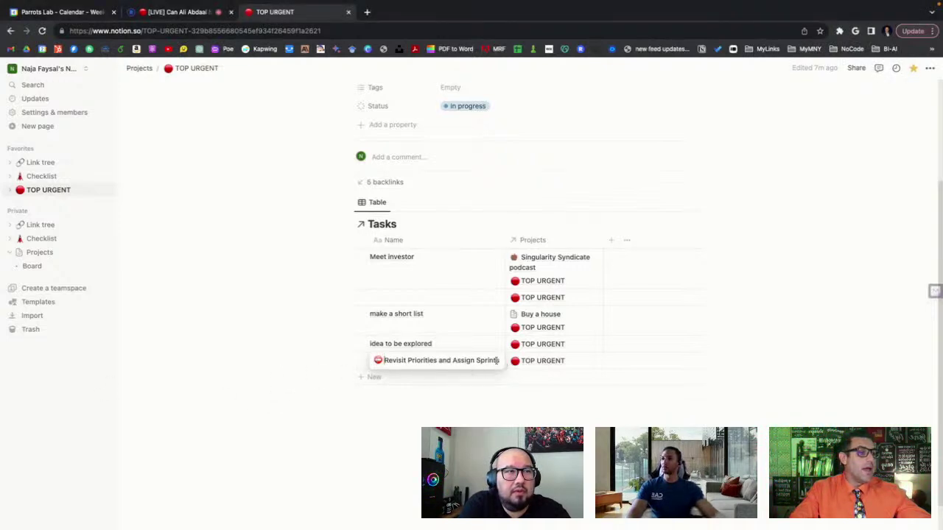
text(⛔)
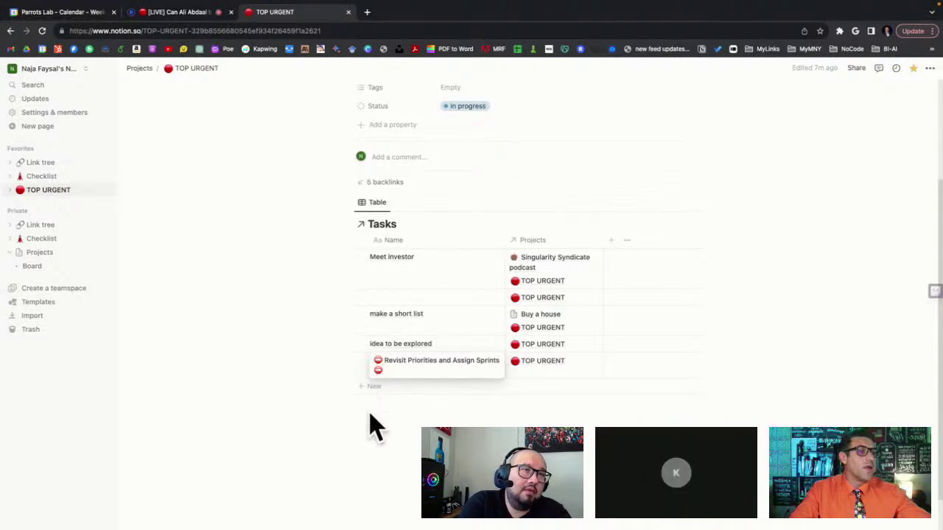
key(Escape)
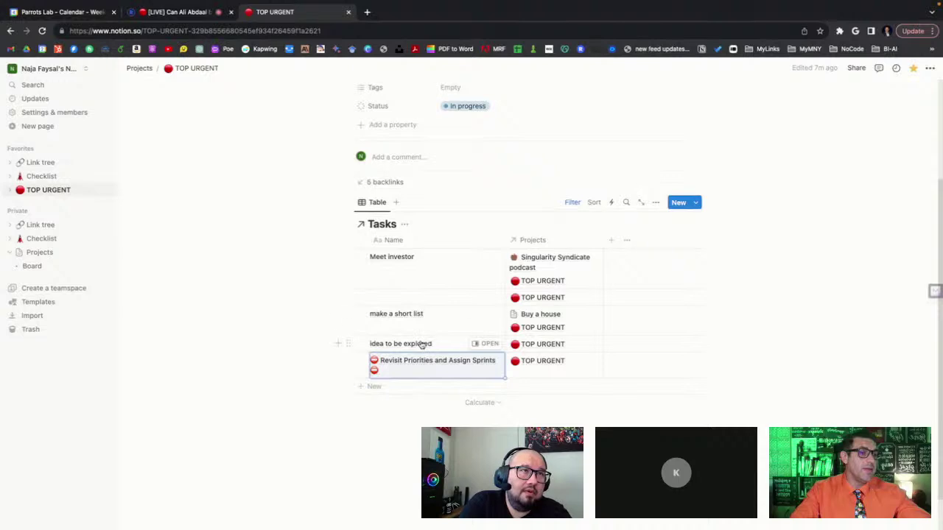
- In the Singularity Syndicate podcast project on the Projects board, unlink TOP URGENT from the "Meet investor" task
click(60, 253)
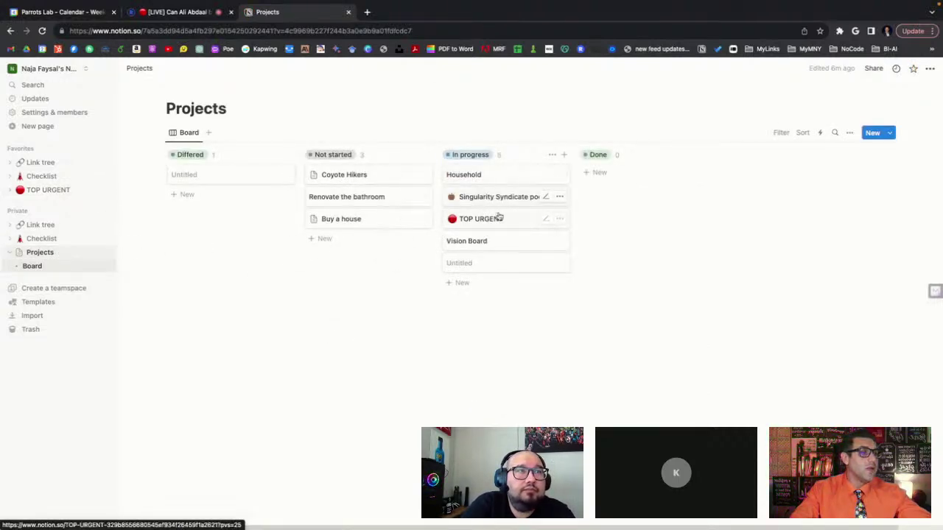
click(494, 200)
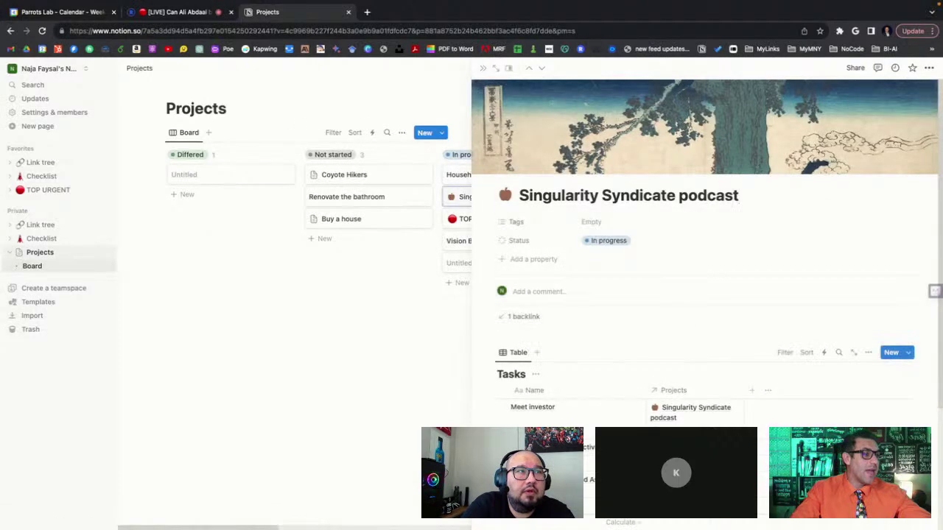
scroll(663, 295, down, 3)
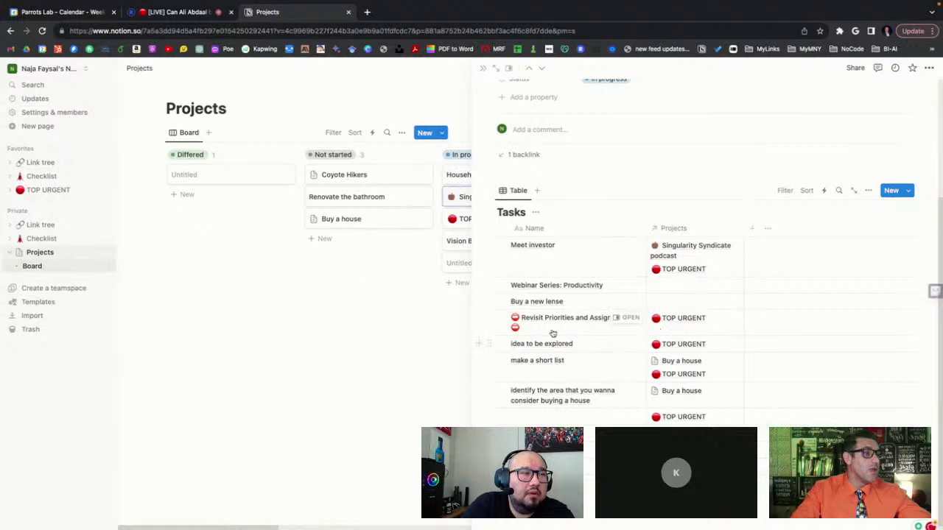
click(685, 269)
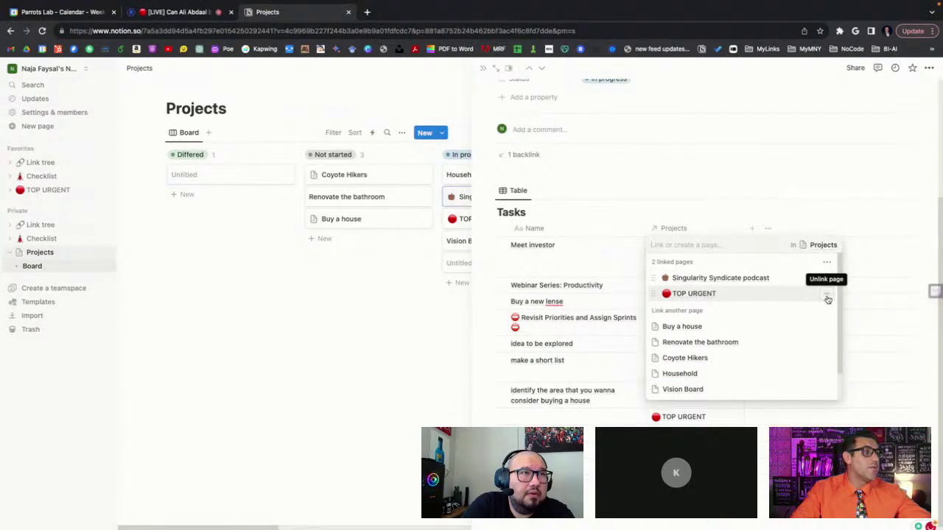
click(827, 298)
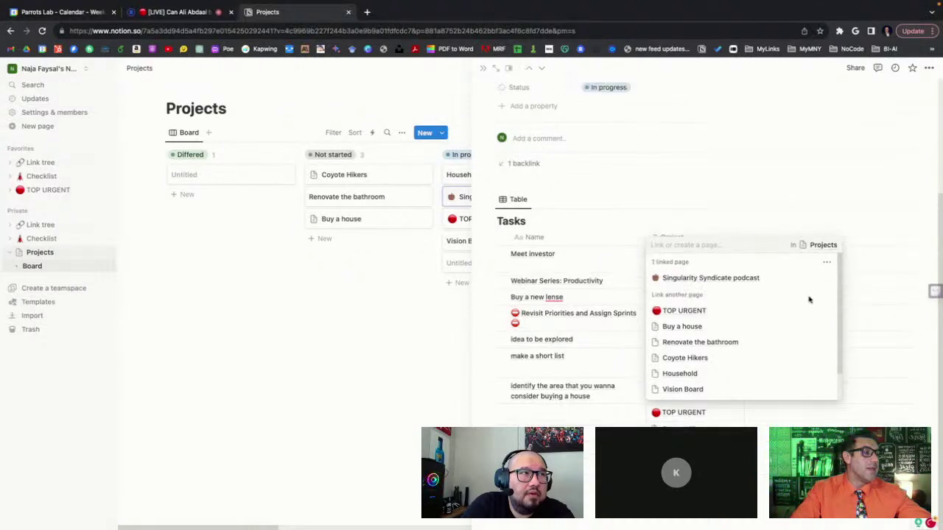
click(321, 297)
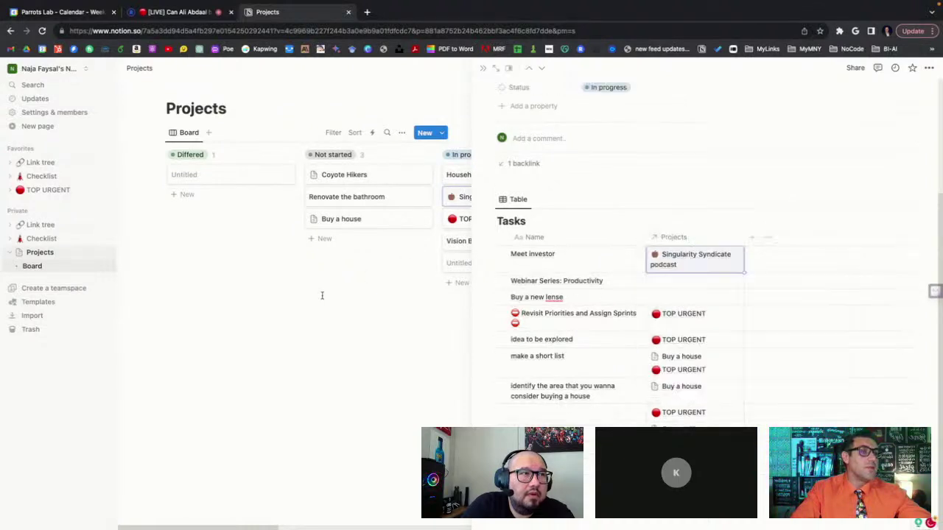
- Copy the text "Revisit Priorities and Assign Sprints" without its emojis from the task on the TOP URGENT page
click(48, 190)
scroll(412, 328, down, 3)
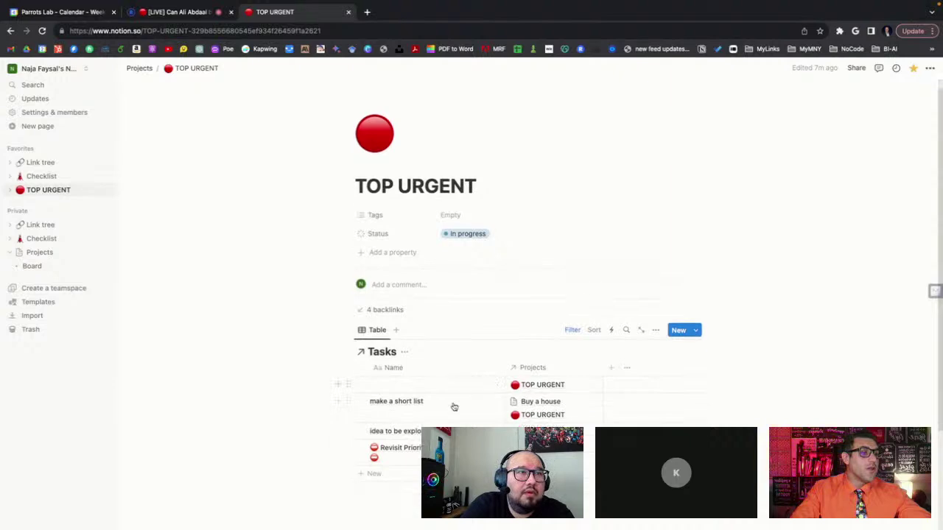
scroll(486, 291, up, 1)
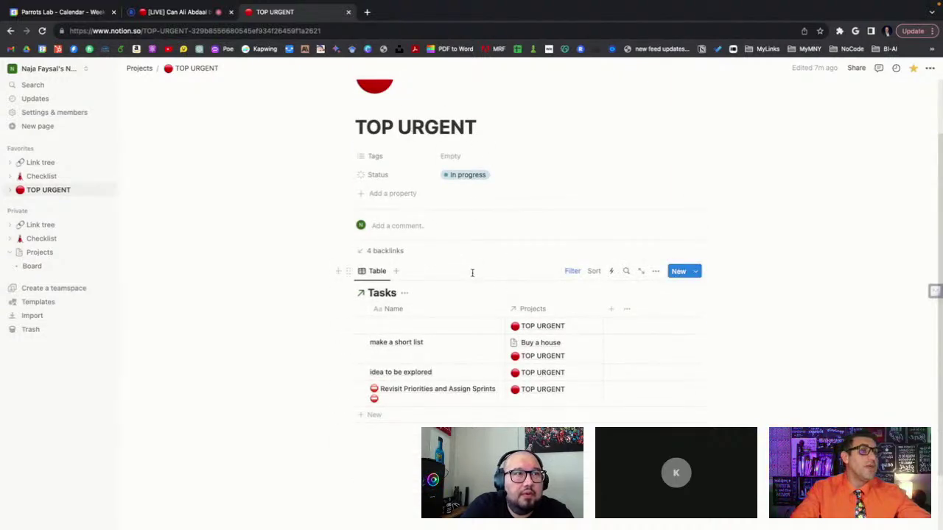
click(408, 393)
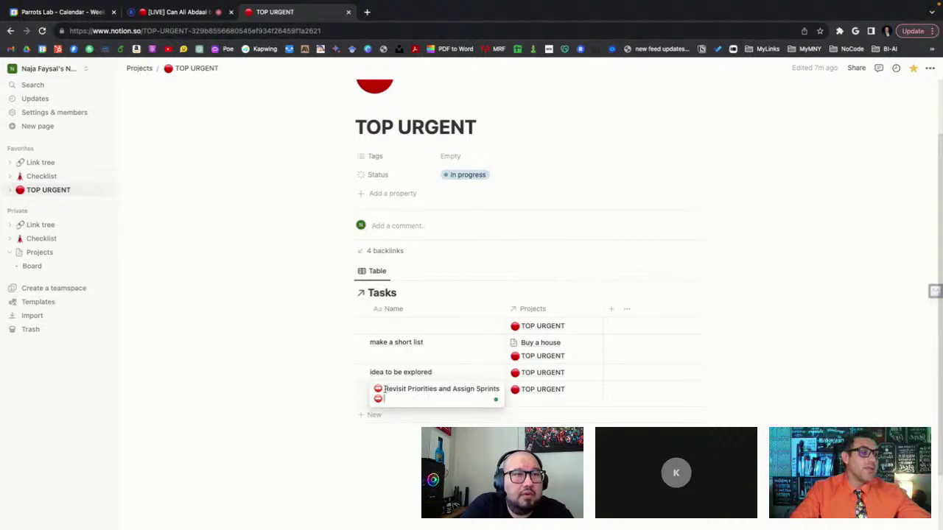
drag(384, 390, 501, 391)
key(ctrl+c)
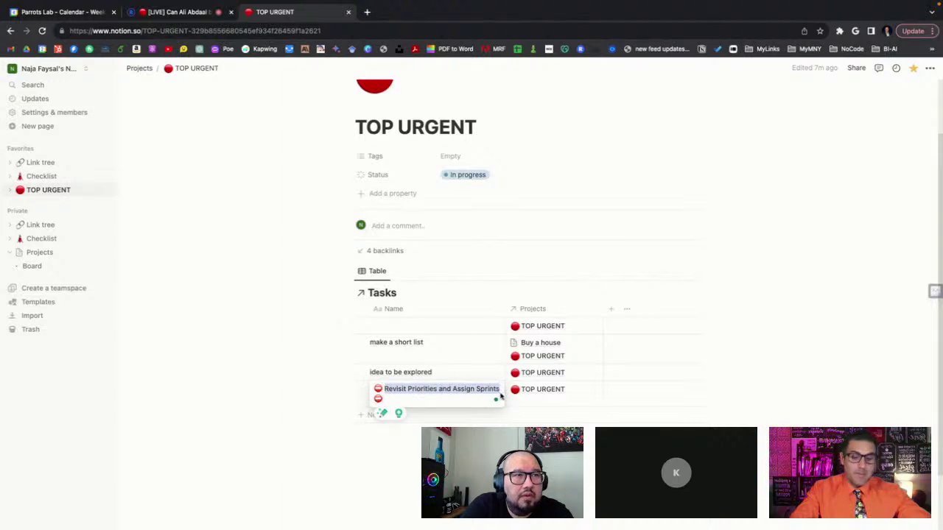
- Switch to Google Calendar and start a Monday, October 30 event from 10:30am to 11:30am titled "Revisit Priorities and Assign Sprints"
key(ctrl+1)
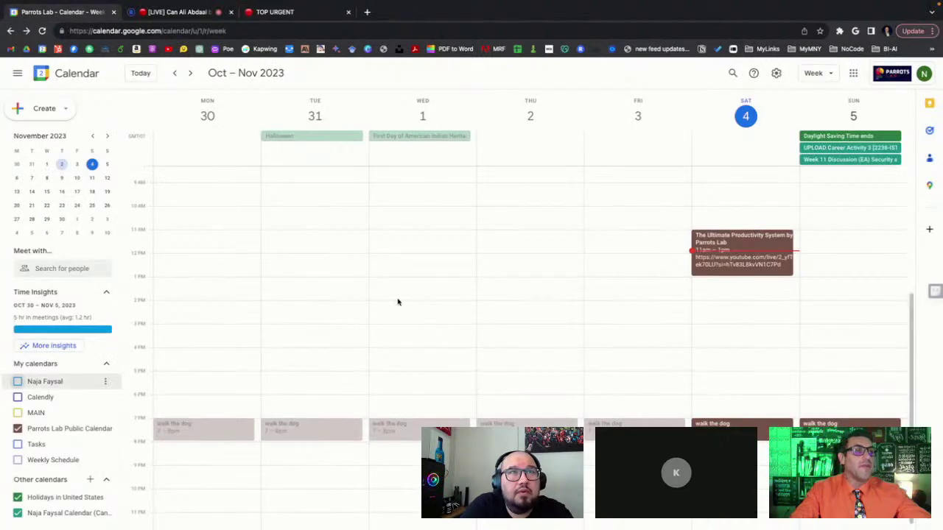
click(185, 222)
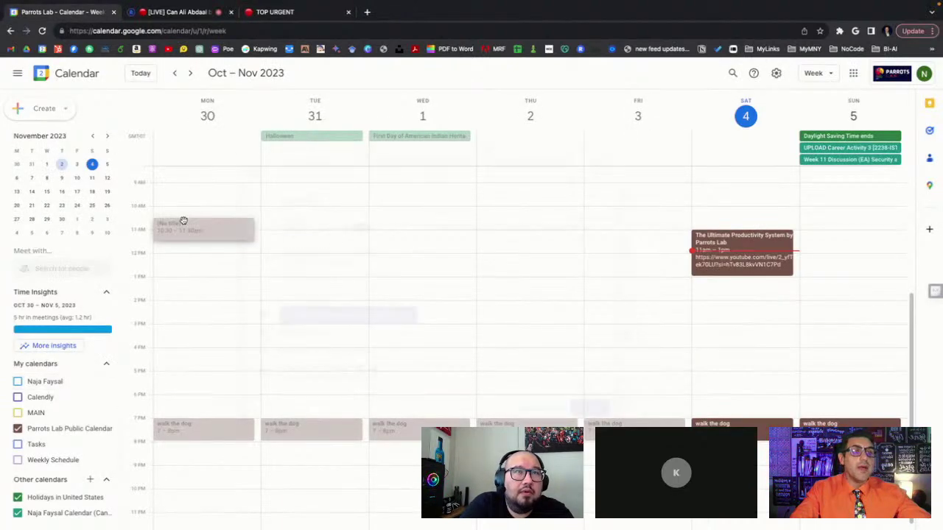
key(ctrl+v)
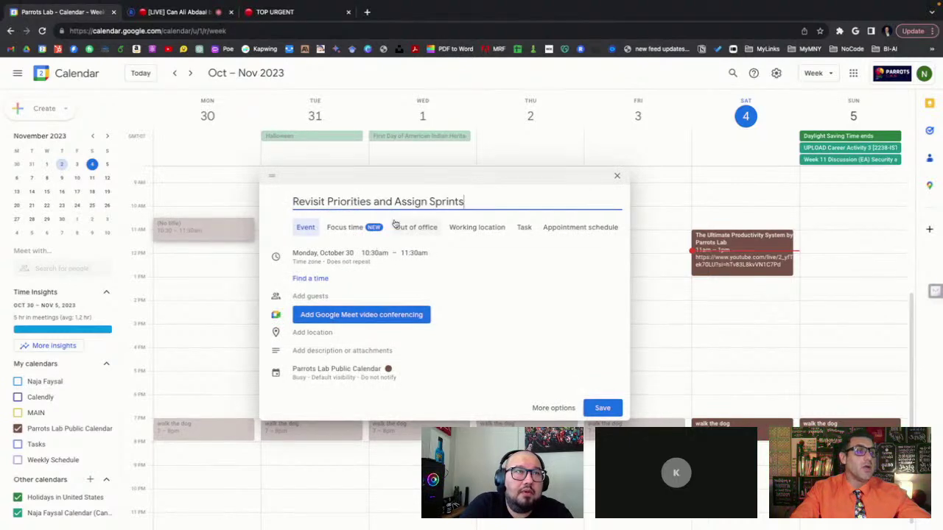
- Save the event with weekly repetition on Monday and switch back to the TOP URGENT page in Notion
click(360, 254)
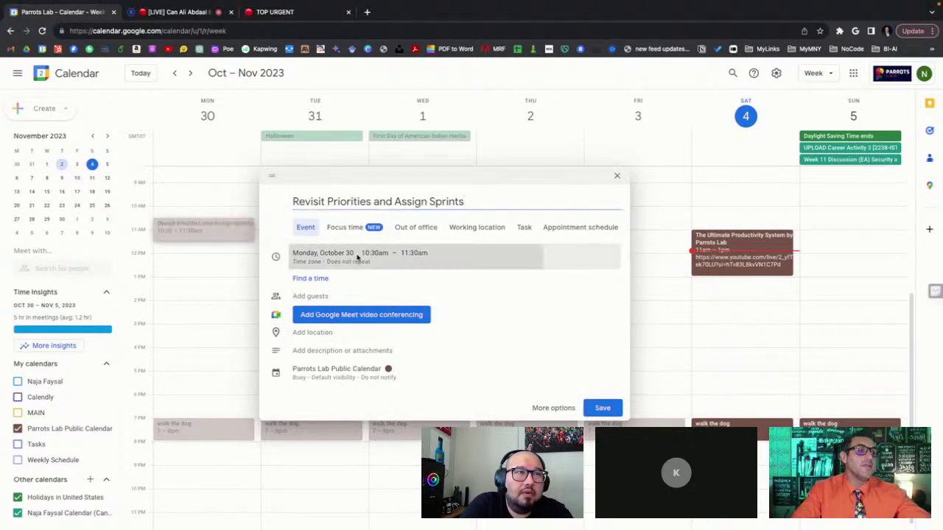
click(336, 292)
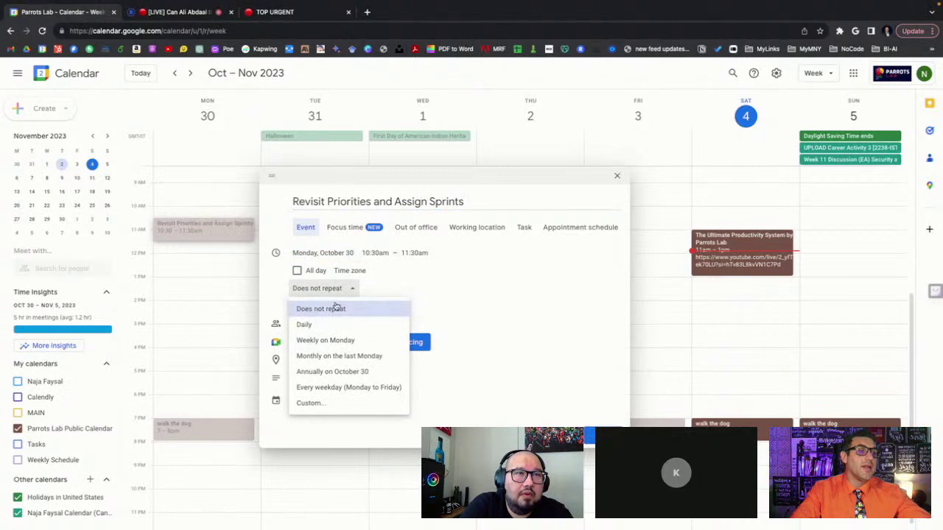
click(334, 344)
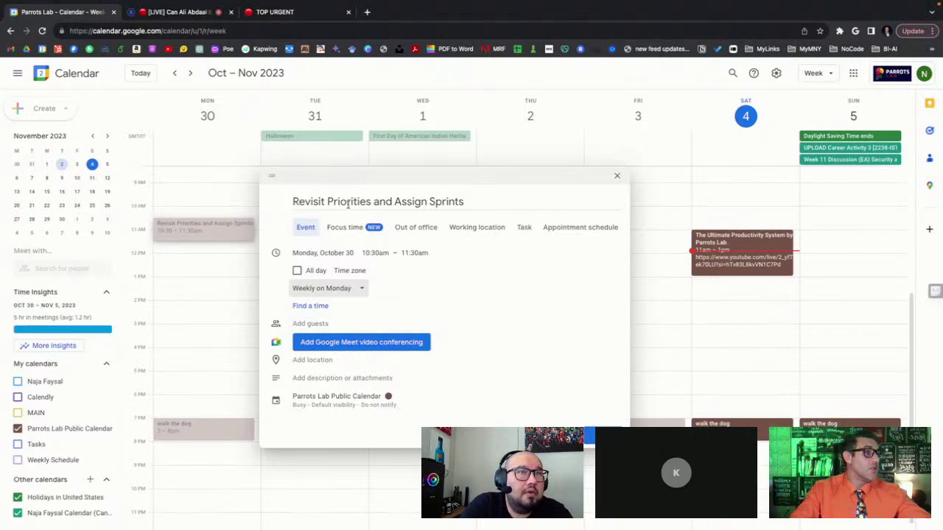
key(Return)
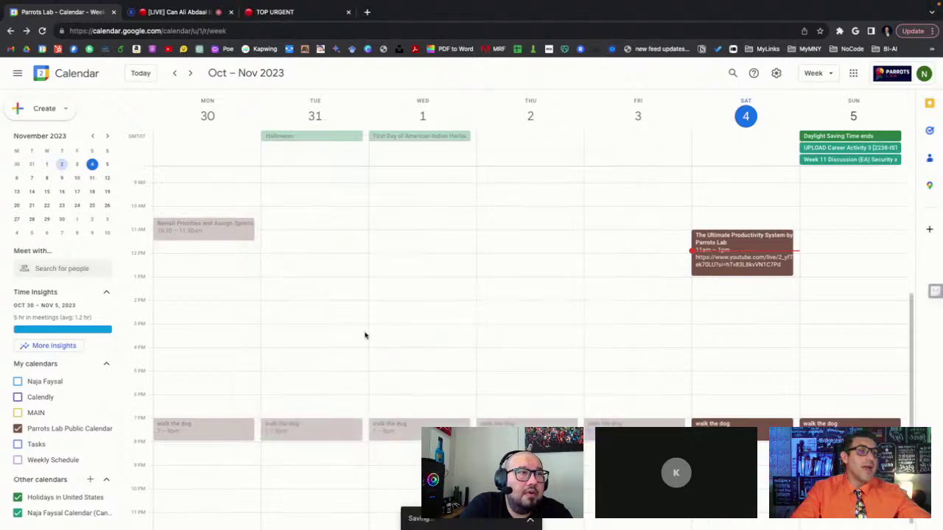
click(280, 15)
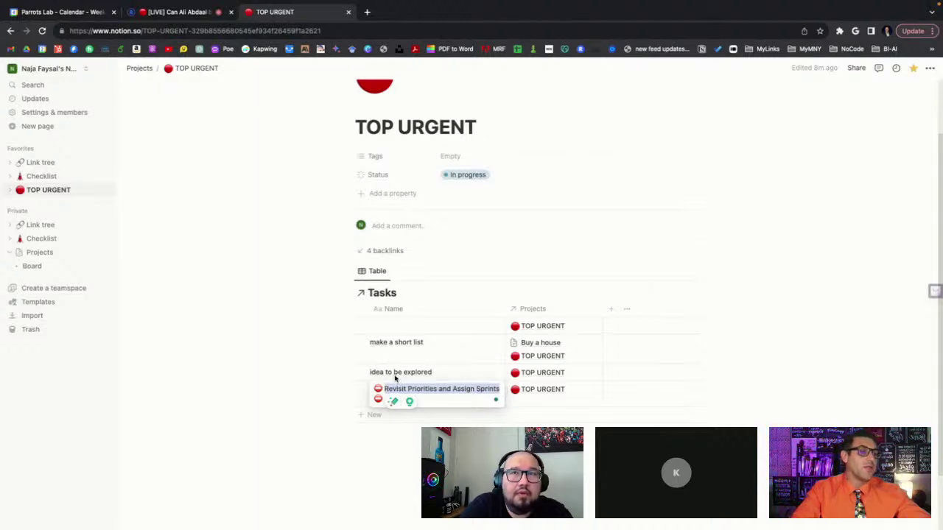
- Leave the task name unedited and go to the Projects board
click(257, 355)
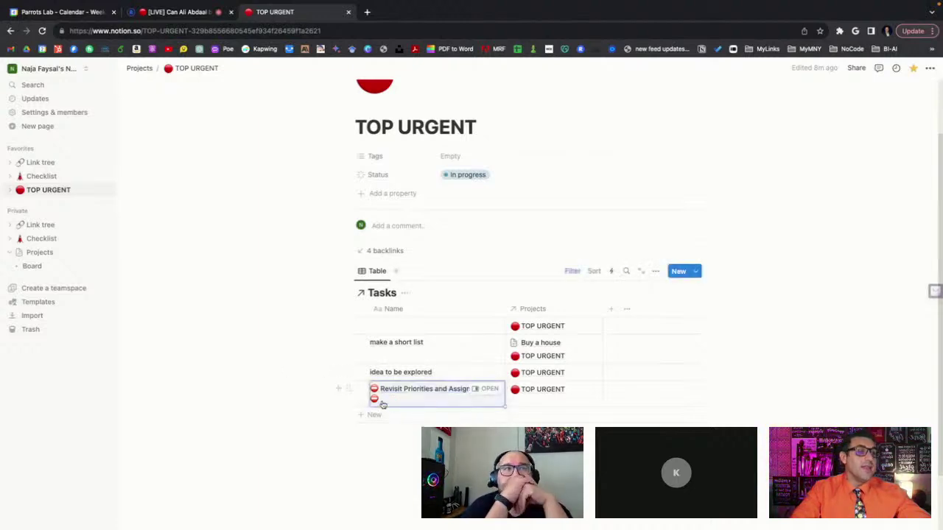
click(54, 253)
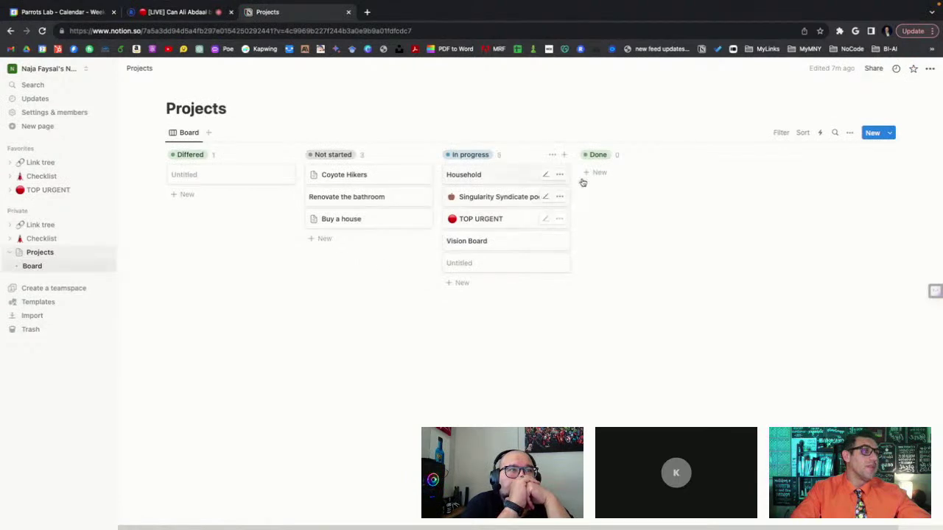
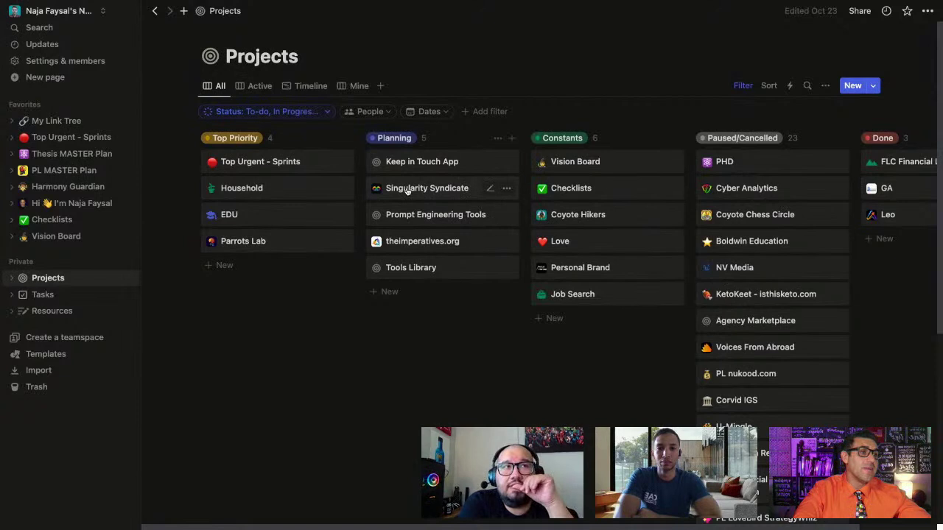
- On the Projects board, move Singularity Syndicate to Constants, and theimperatives.org and Job Search to Paused/Cancelled
drag(407, 192, 608, 200)
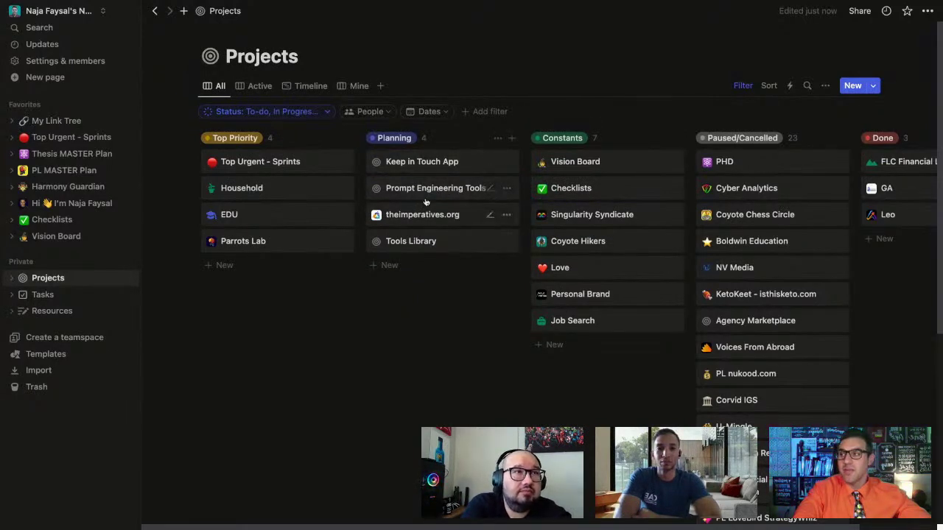
drag(420, 217, 736, 207)
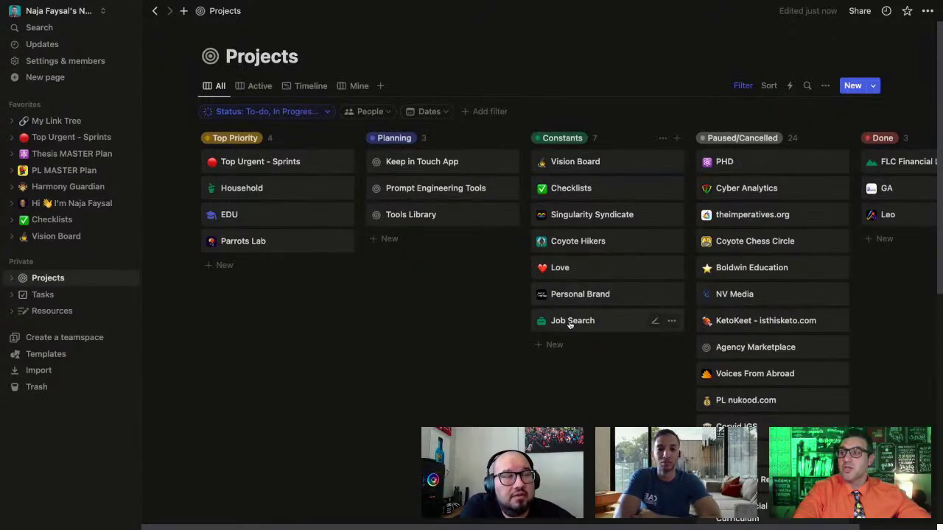
drag(570, 324, 736, 214)
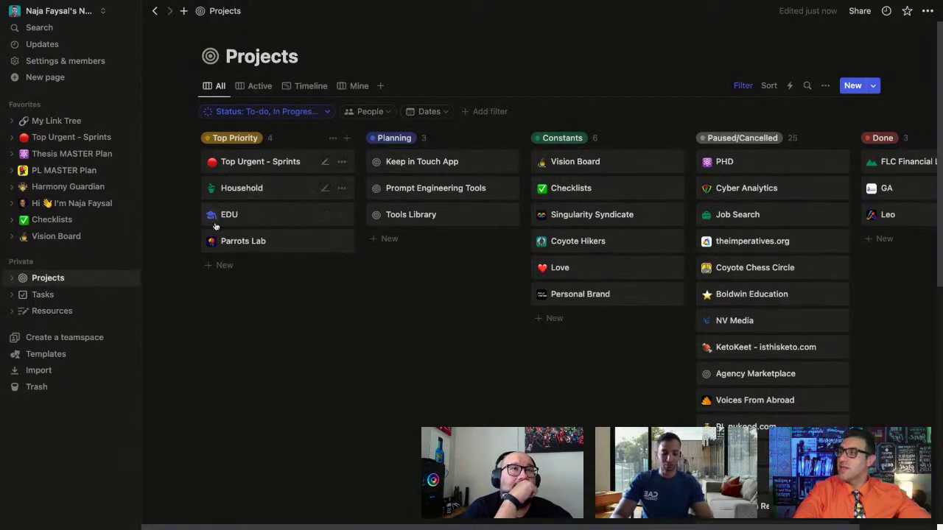
- Open the Parrots Lab project in a side peek, examine its linked tasks and their projects, and close it
click(237, 241)
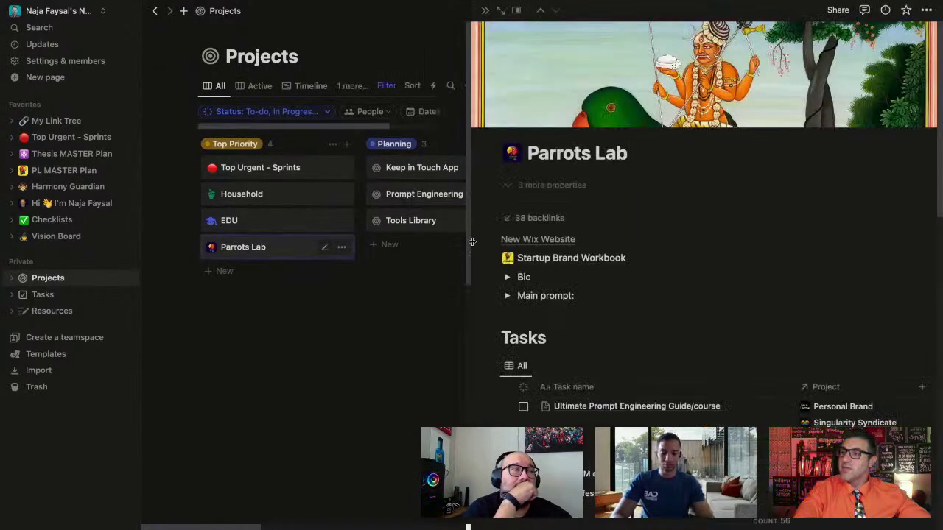
scroll(552, 250, down, 1)
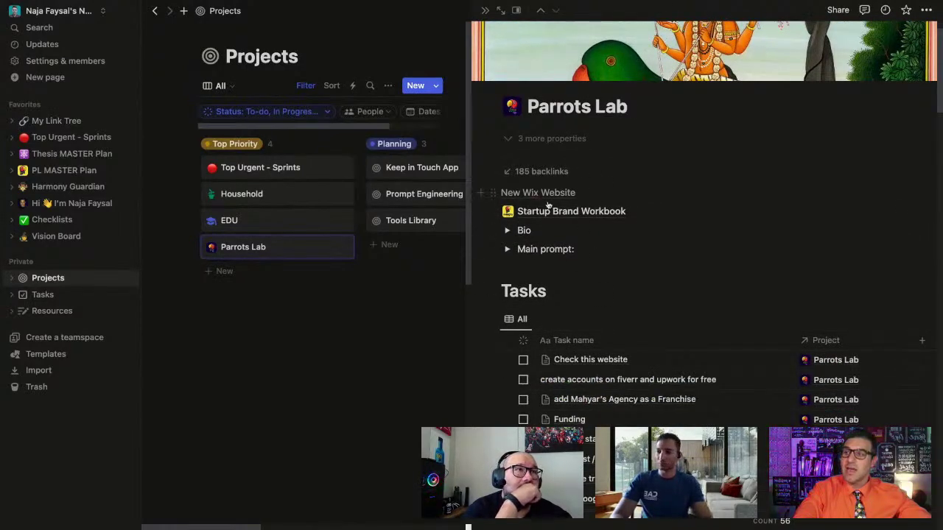
scroll(591, 248, down, 3)
scroll(592, 248, down, 2)
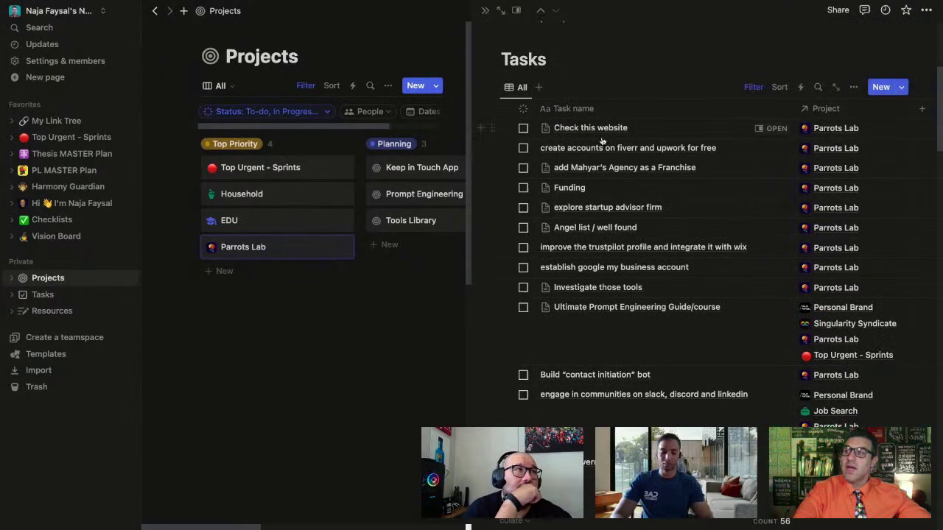
scroll(560, 136, up, 1)
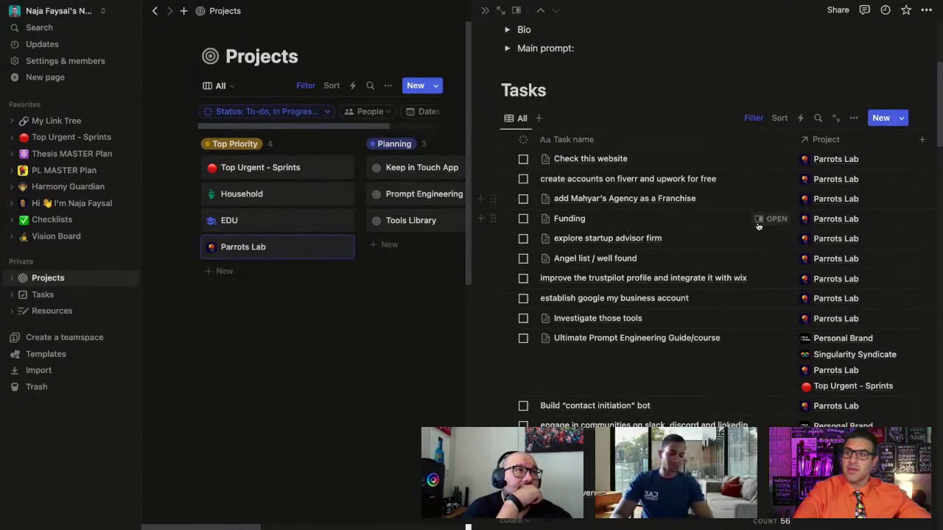
scroll(663, 206, up, 5)
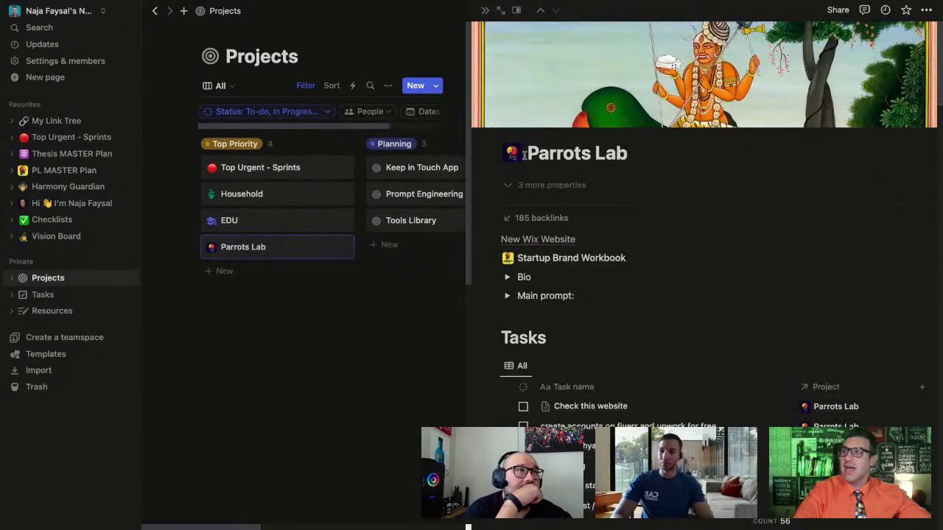
click(302, 331)
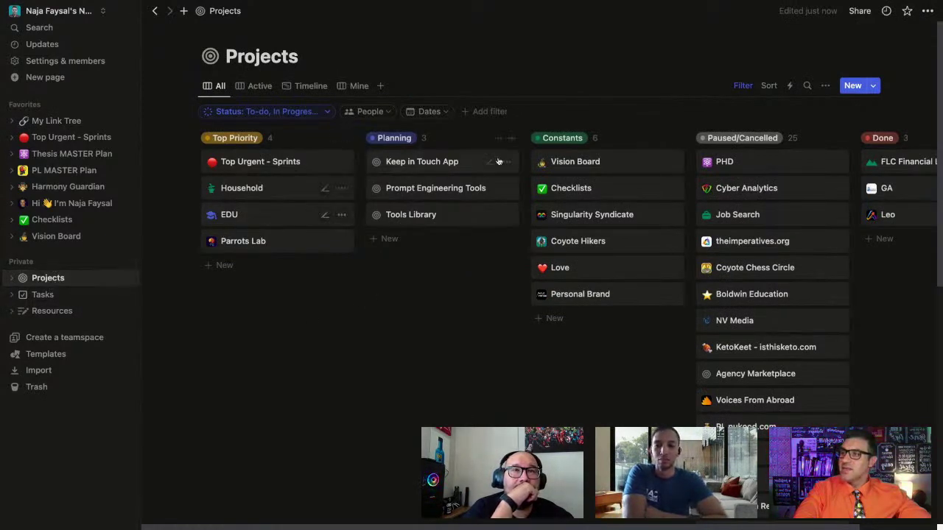
- View the full Tasks database, return to the Projects board, and open the Top Urgent - Sprints page
click(43, 295)
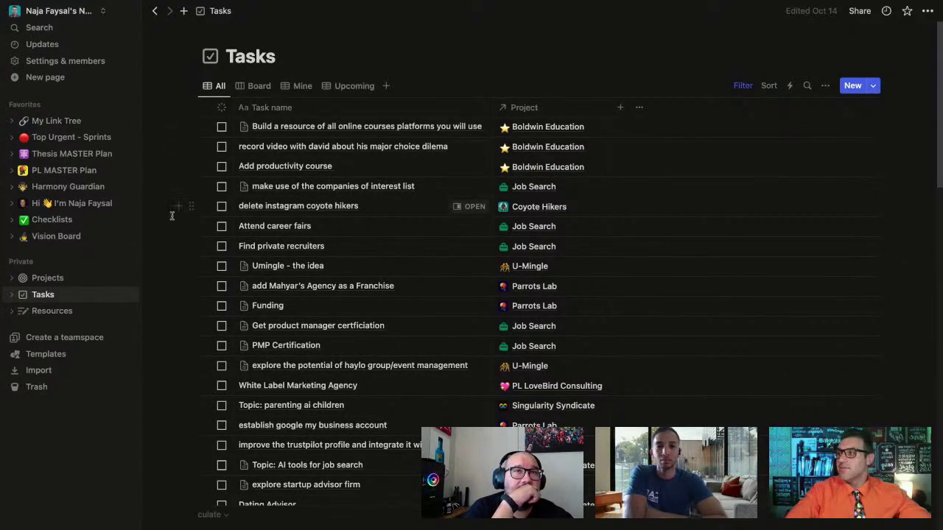
click(52, 279)
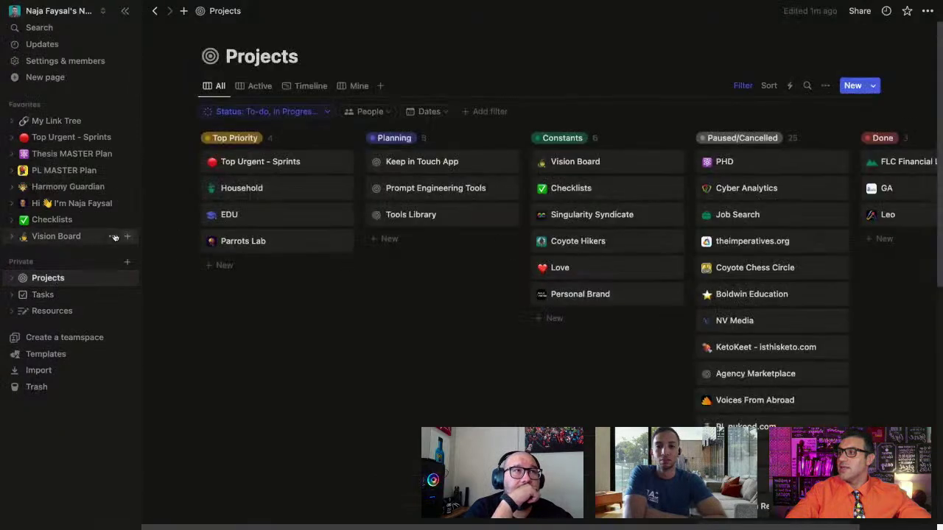
click(64, 140)
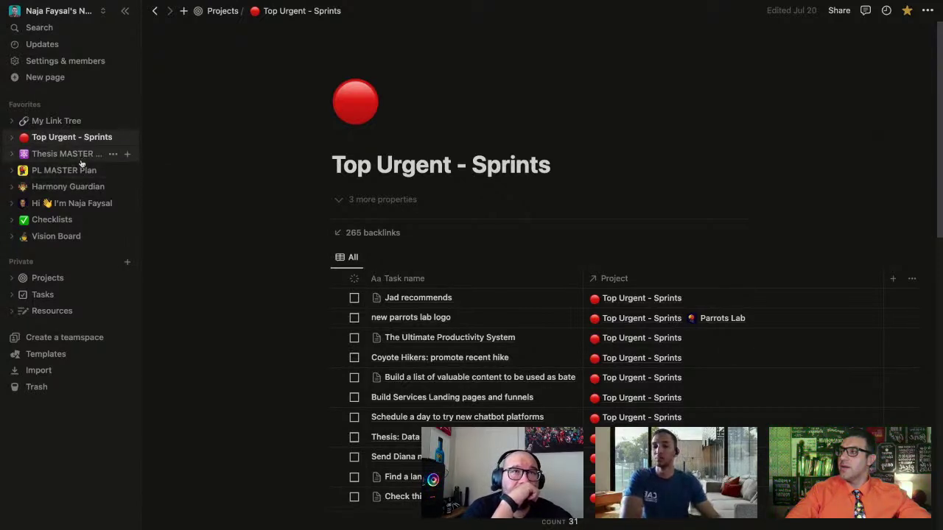
- Open My Link Tree, collapse the Forms section, and briefly expand and collapse the Facebook, Instagram and Twitter sections to view their links
click(57, 121)
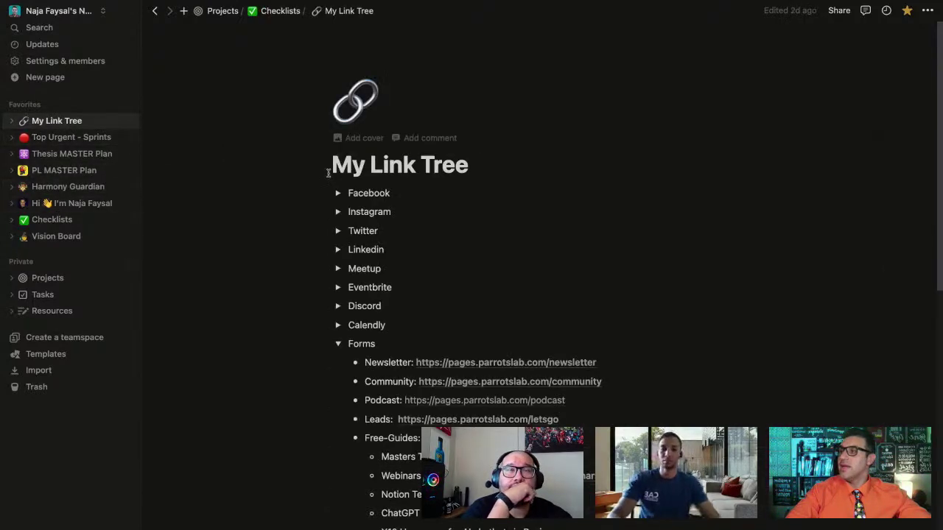
click(338, 344)
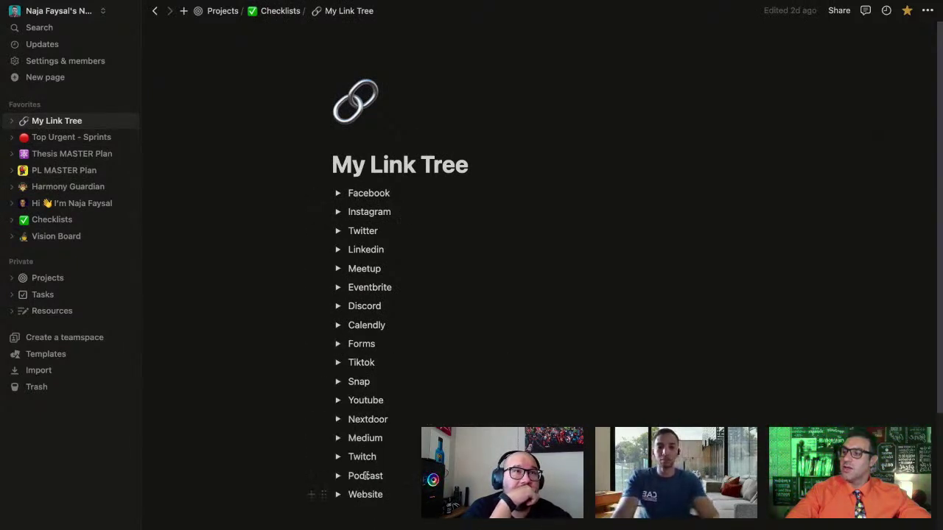
click(336, 193)
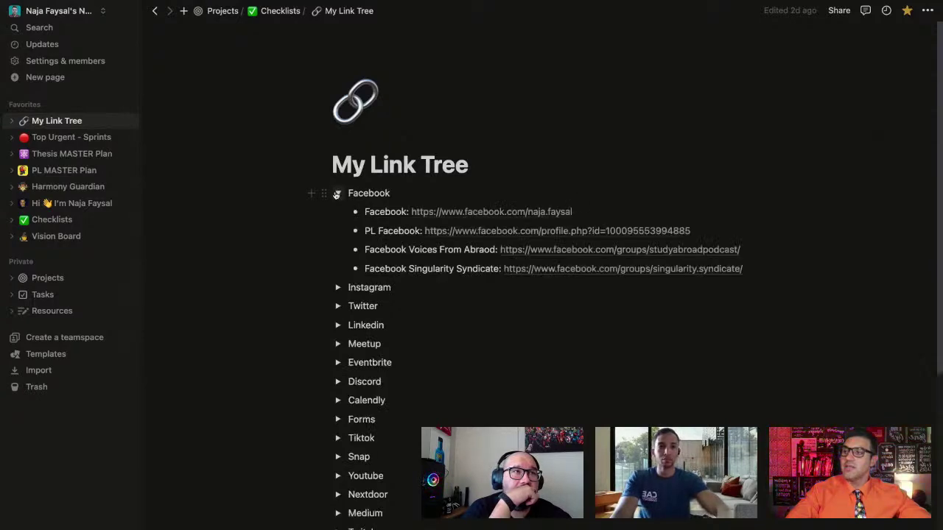
click(337, 194)
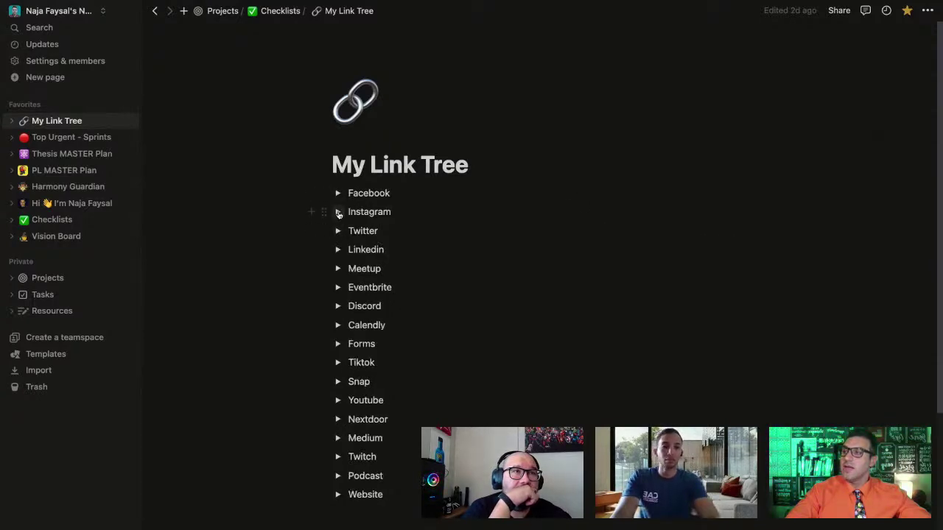
click(338, 212)
click(338, 212)
click(337, 230)
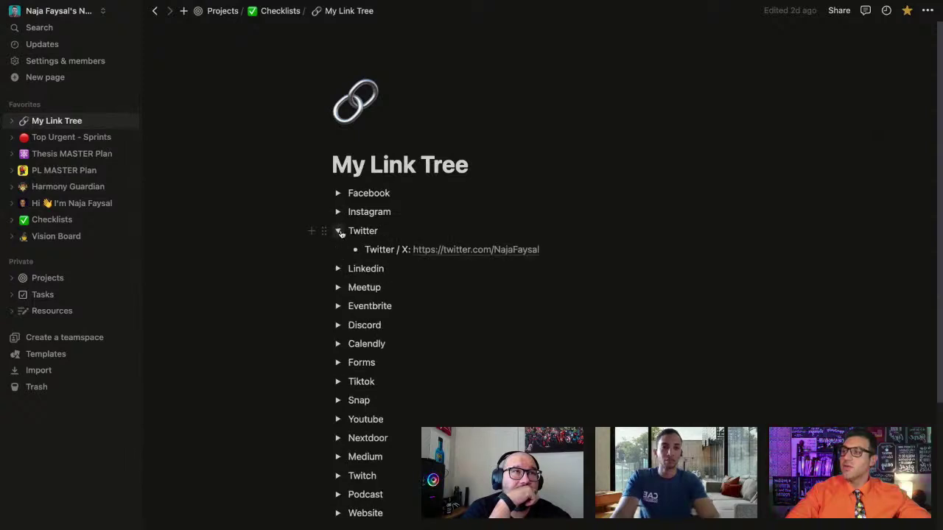
click(337, 231)
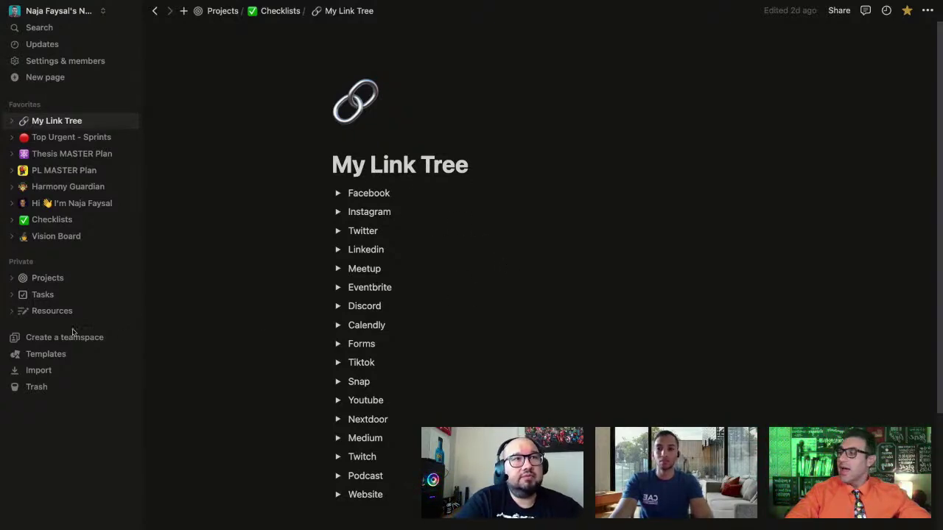
- View the Resources database, then read the note in the Tasks entry "Build a resource of all online courses platforms you will use"
click(47, 312)
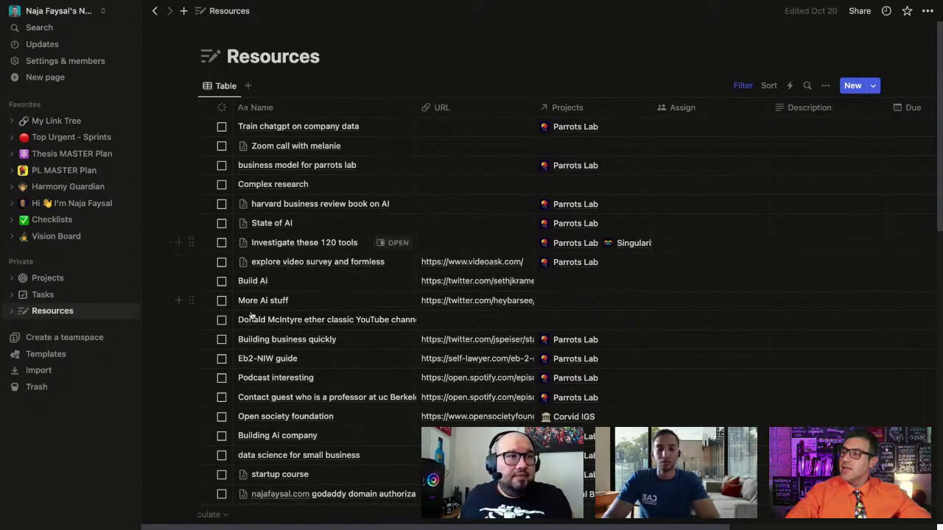
click(58, 298)
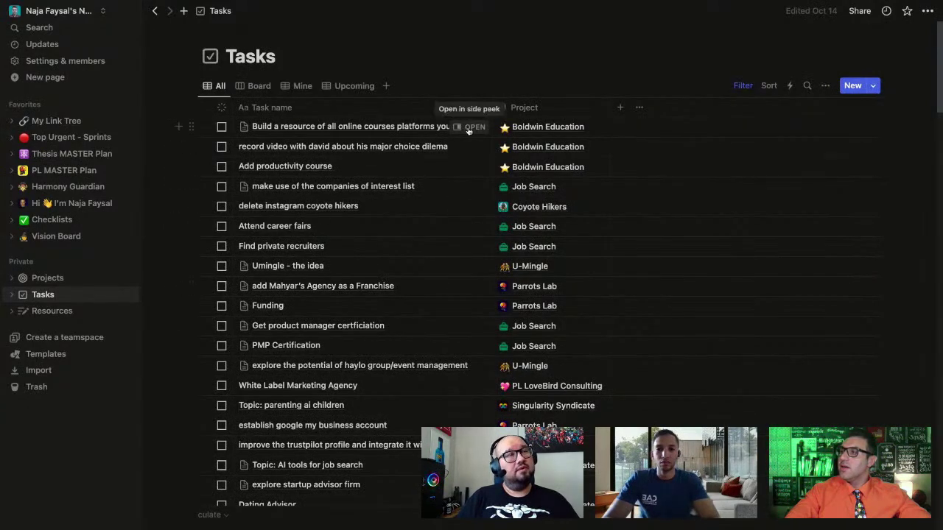
click(469, 128)
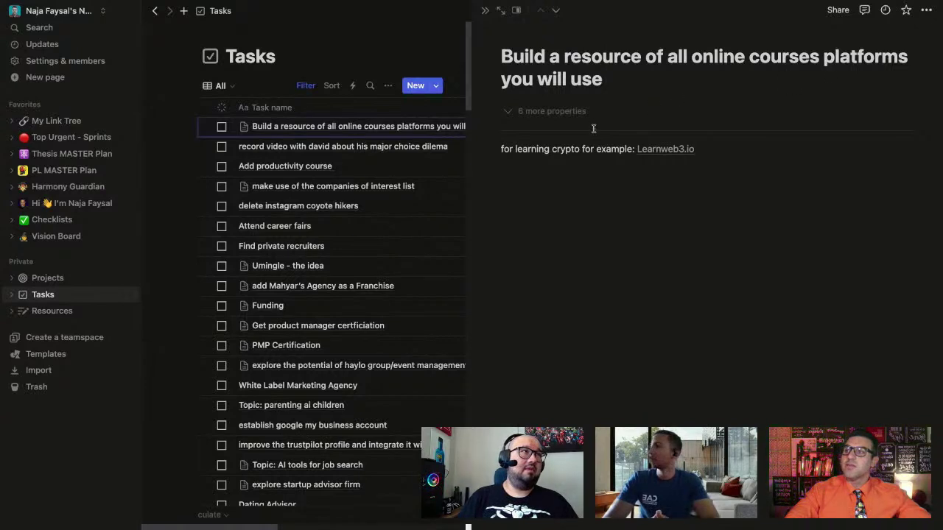
drag(516, 150, 579, 151)
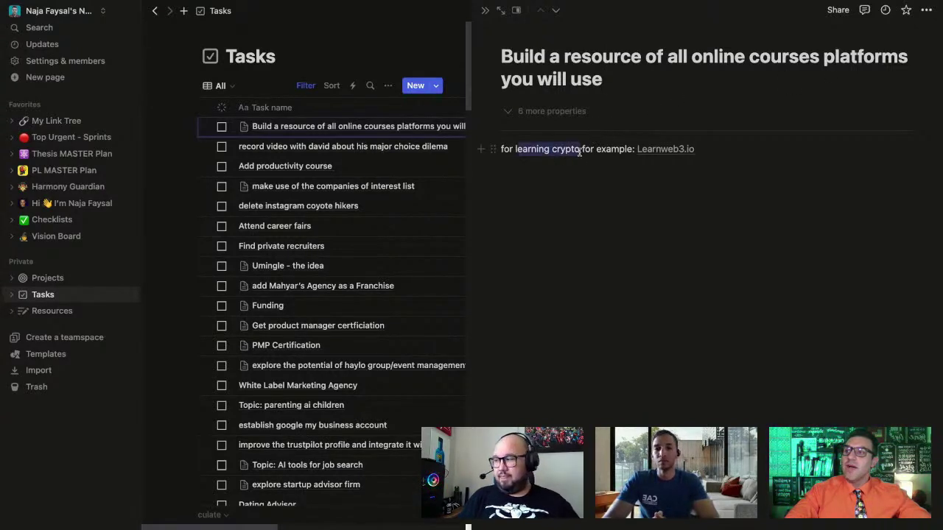
click(580, 153)
mouse_move(667, 155)
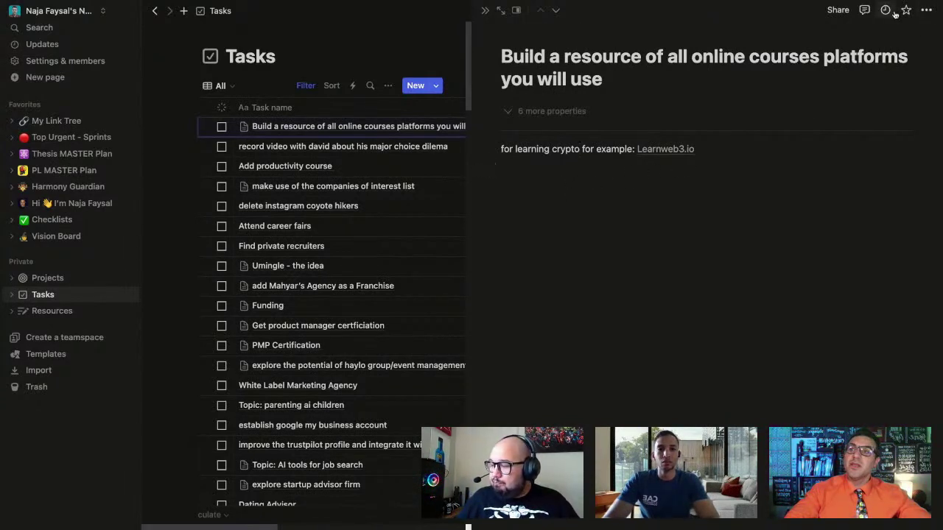
- Review the online courses task's page options and its Share and Publish to web settings, and close the side peek
click(926, 10)
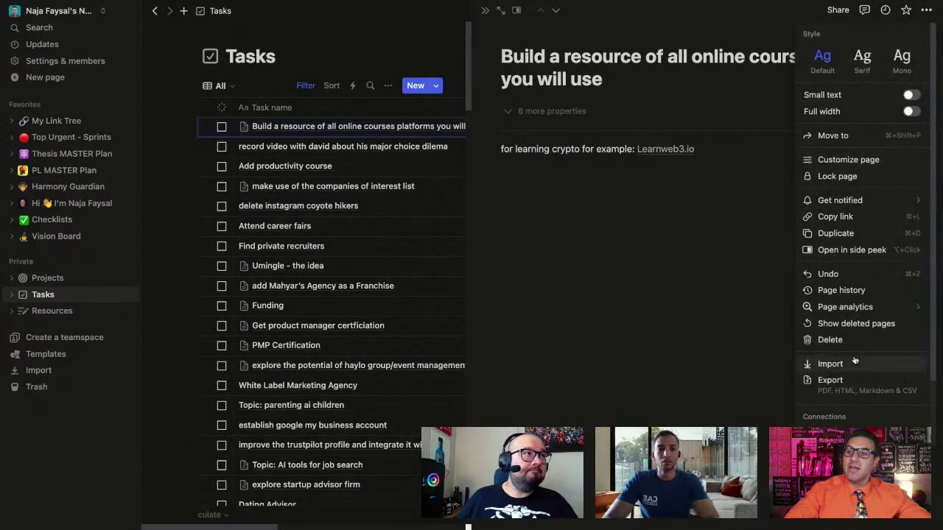
click(845, 16)
click(844, 14)
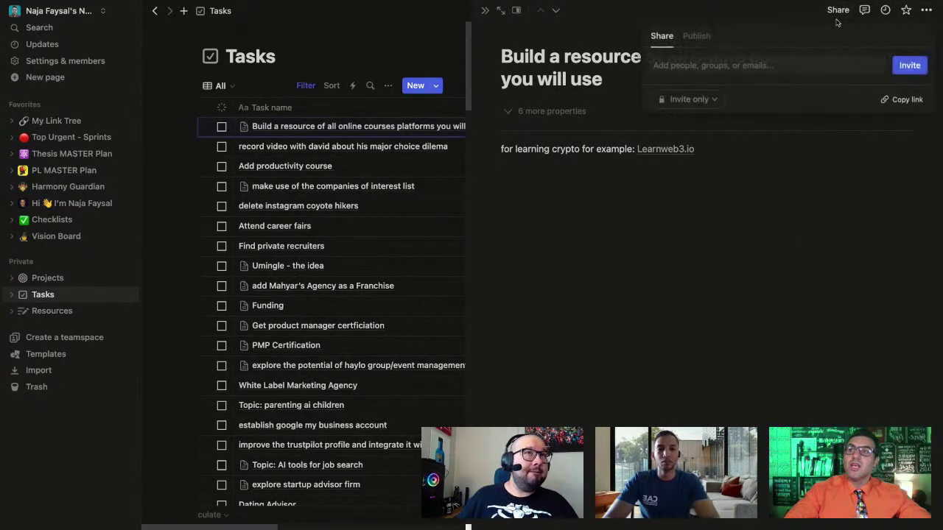
click(696, 36)
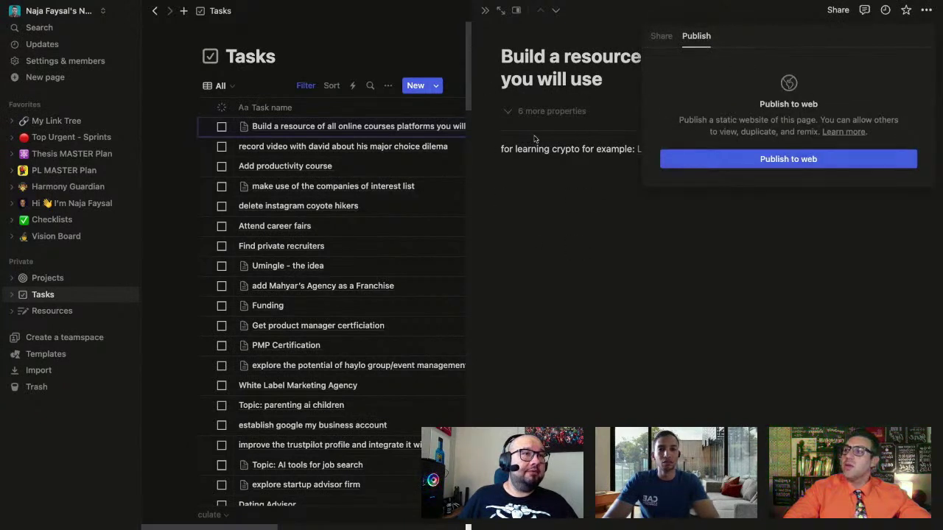
click(608, 248)
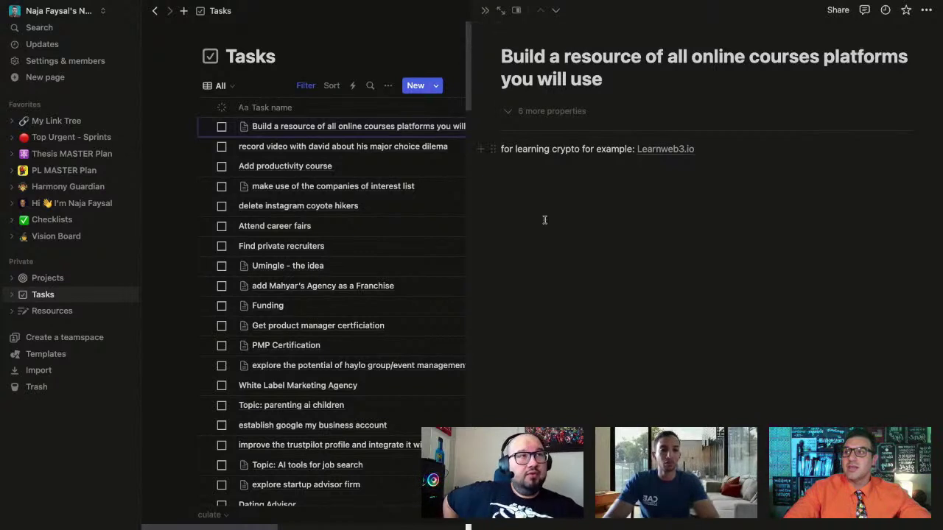
click(485, 11)
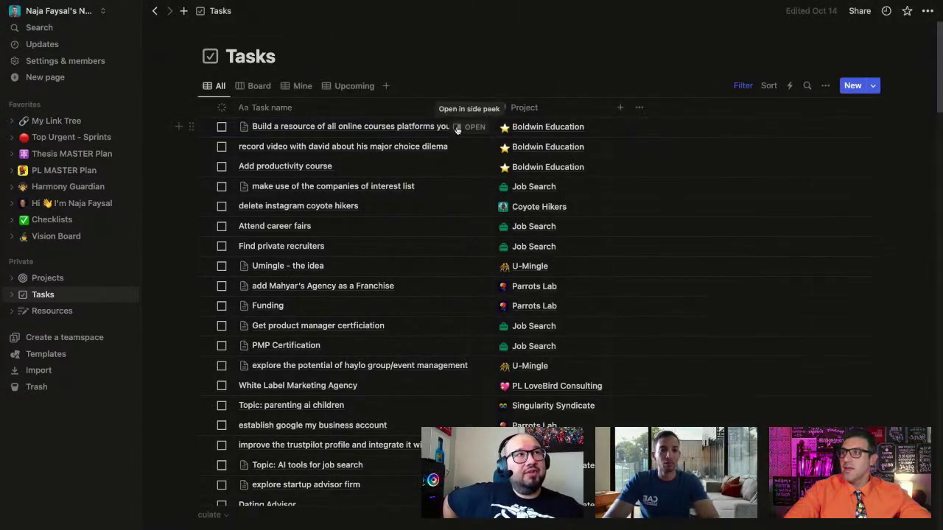
- Open the favorited personal introduction page and look through its contact links, communities, and podcasts and live streams
click(66, 204)
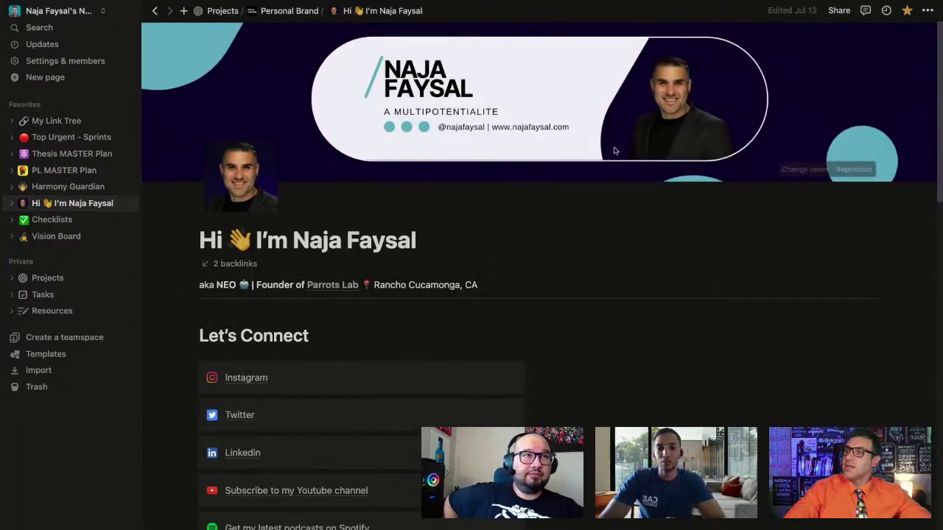
scroll(495, 299, down, 3)
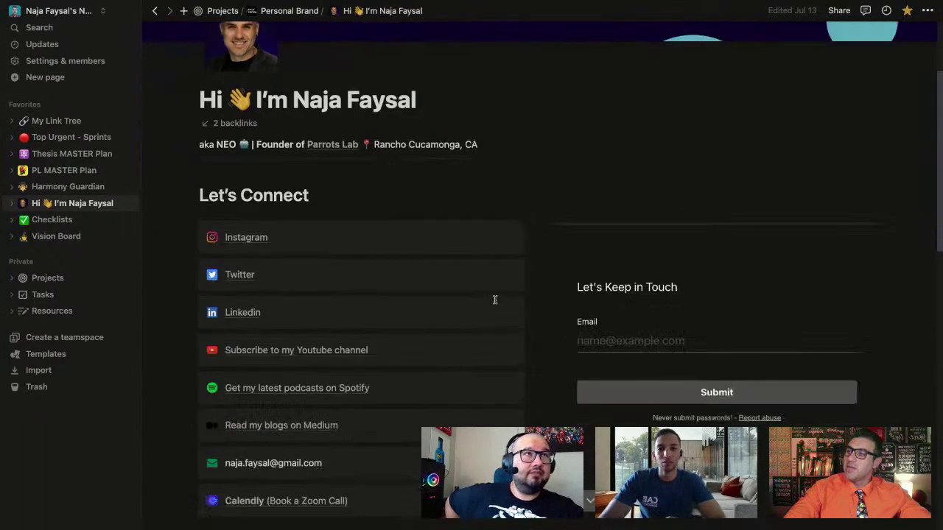
scroll(493, 299, down, 3)
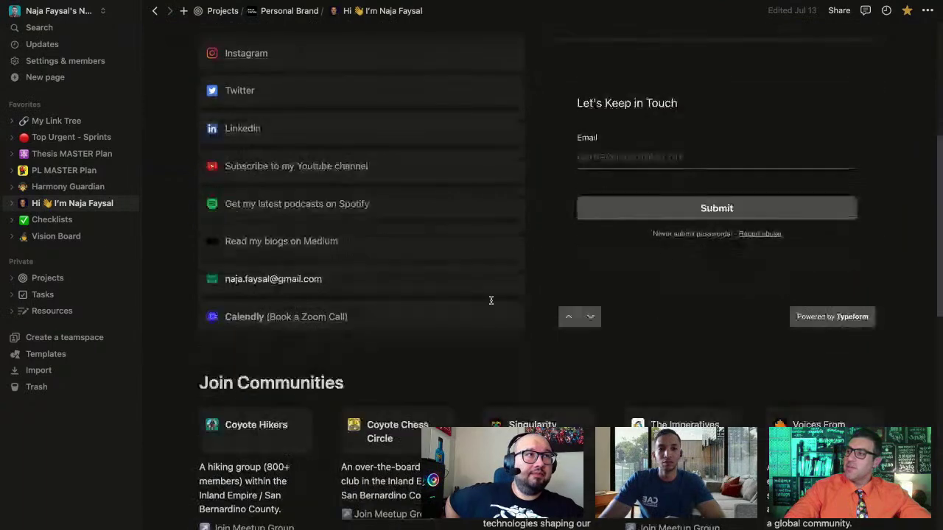
scroll(491, 299, down, 5)
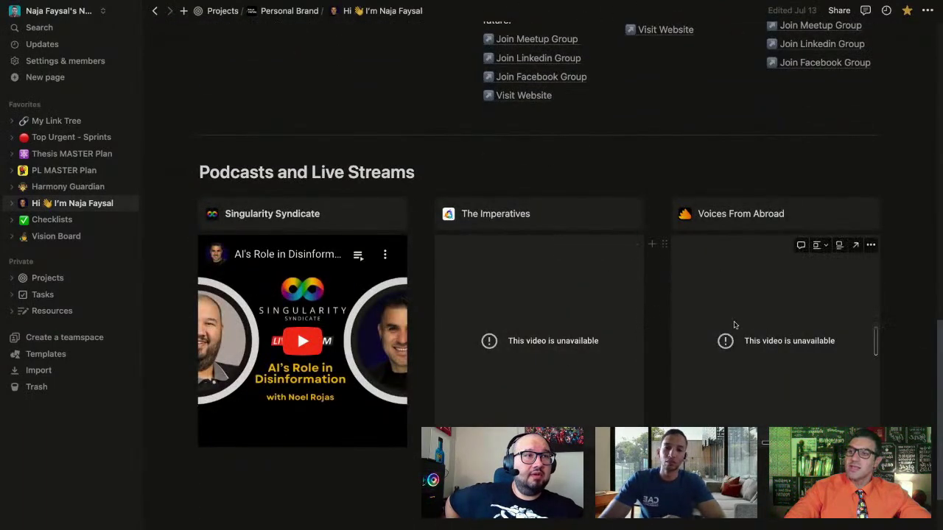
- Look back over the page's podcasts, Join Communities section, contact links and email sign-up form
scroll(740, 324, down, 1)
scroll(740, 321, up, 4)
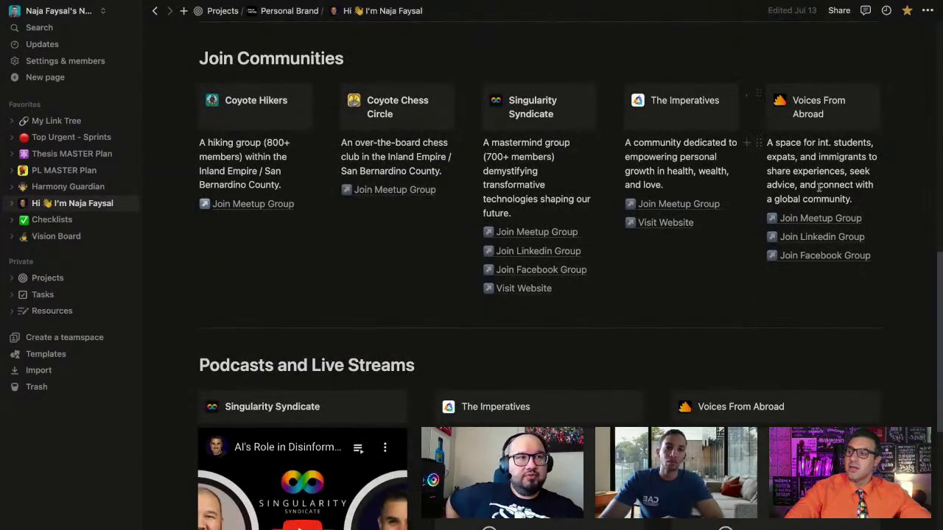
scroll(818, 188, down, 2)
scroll(819, 188, up, 1)
scroll(819, 187, up, 3)
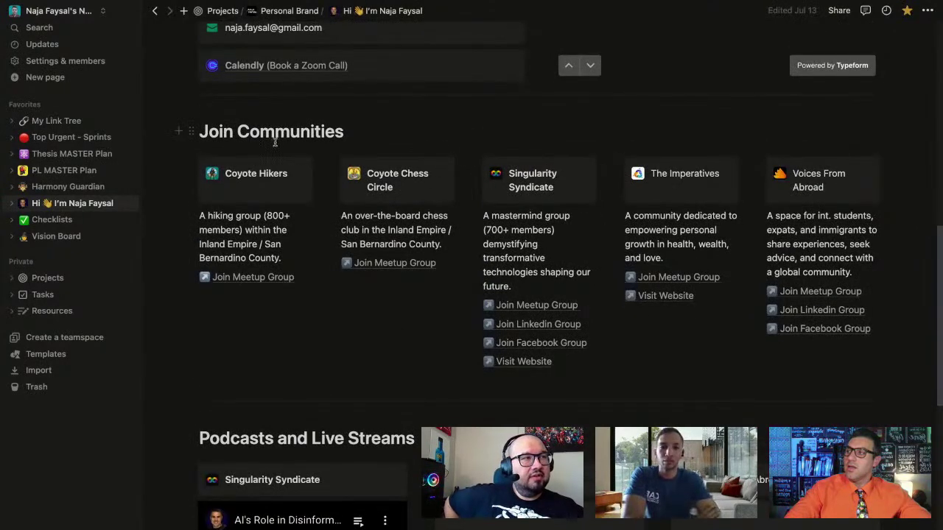
scroll(654, 127, up, 1)
scroll(810, 74, up, 3)
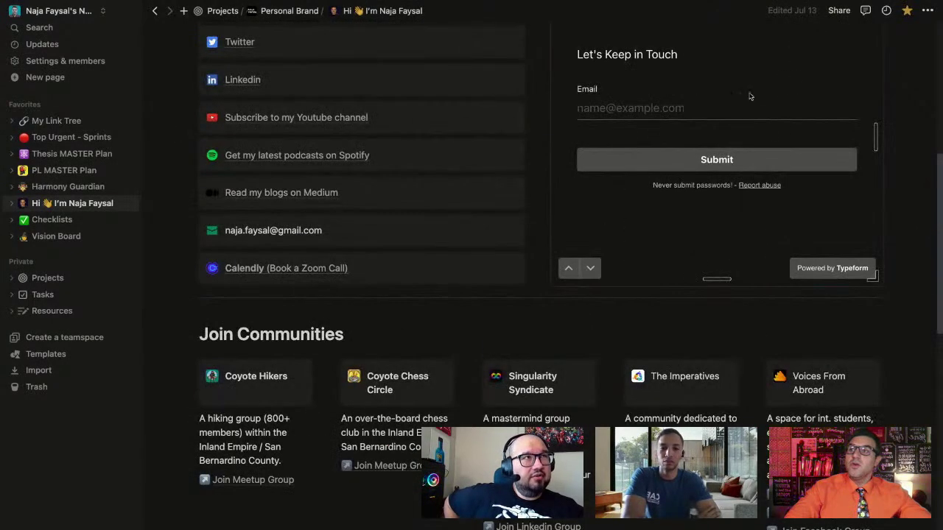
scroll(750, 96, up, 1)
- Check the introduction page's Share and Publish settings and copy its public web link
click(839, 10)
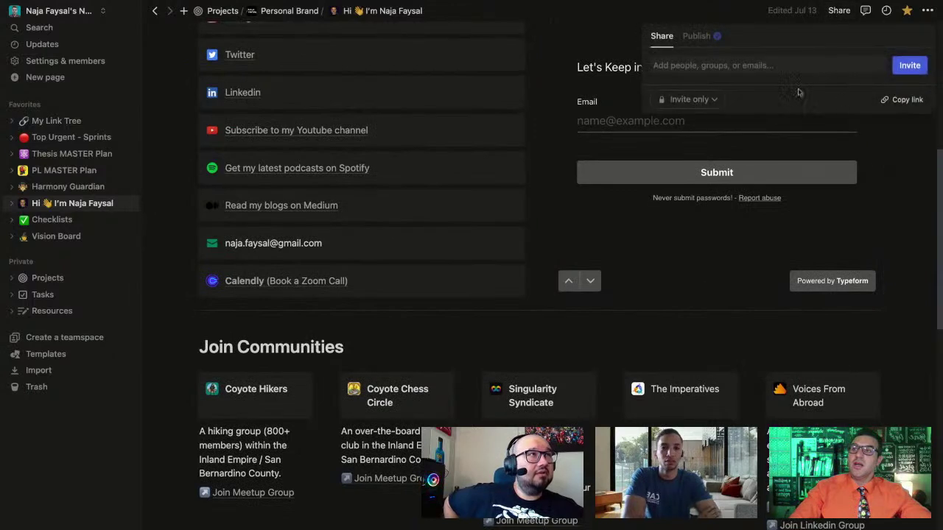
click(699, 39)
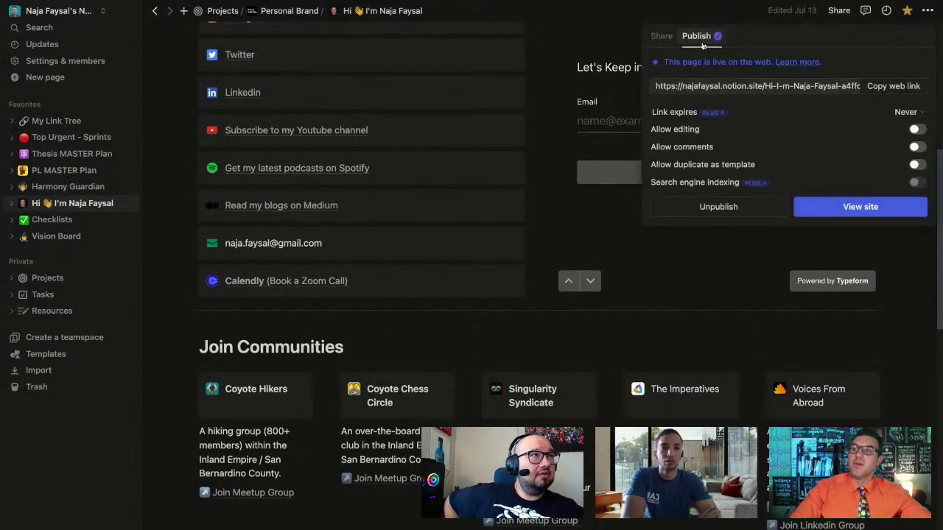
click(893, 86)
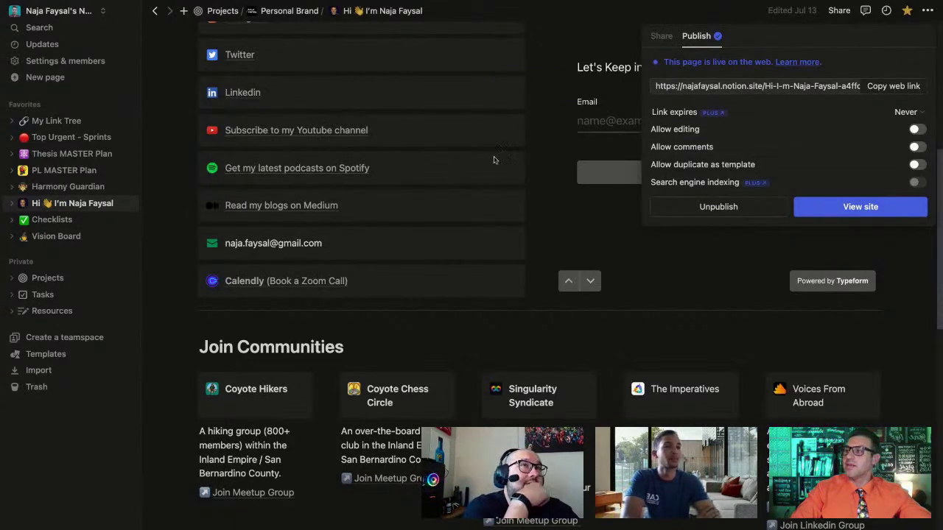
click(554, 237)
- Review the emoji and custom image options for the introduction page's icon without changing it
scroll(552, 235, up, 5)
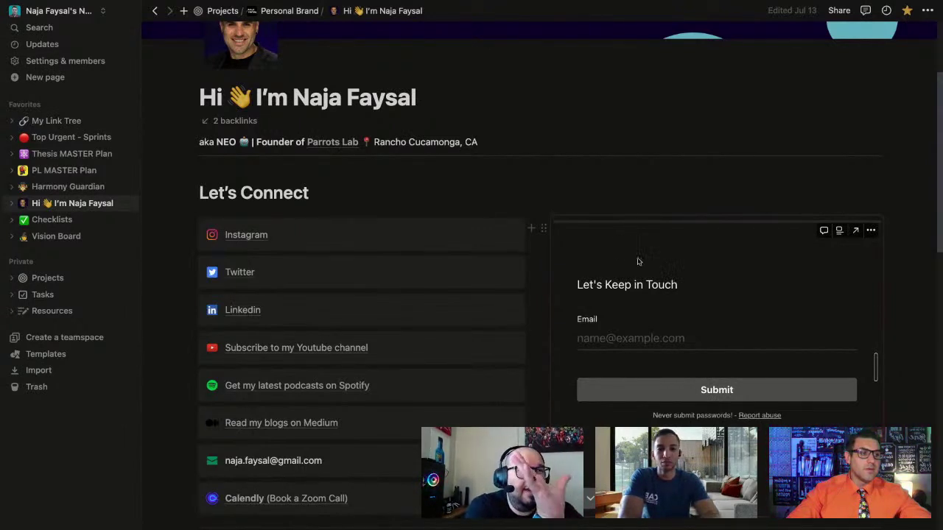
scroll(336, 164, up, 3)
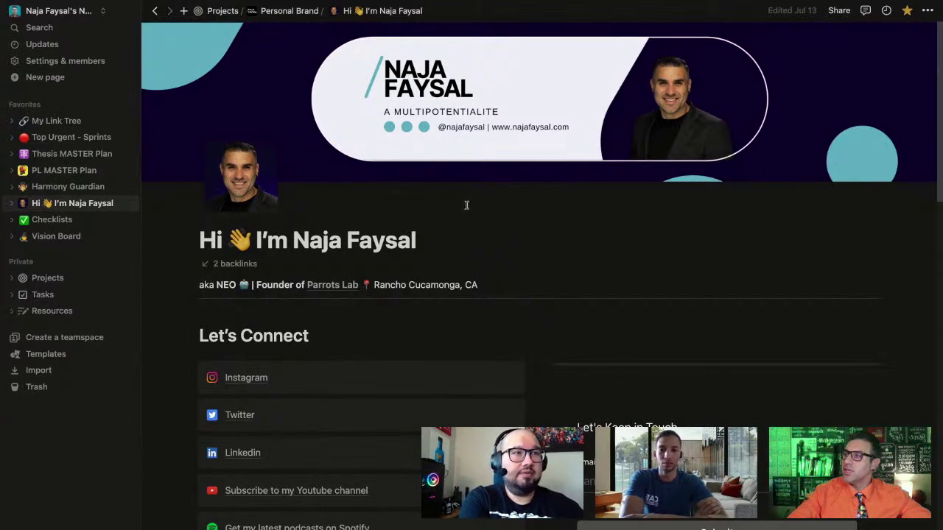
click(243, 187)
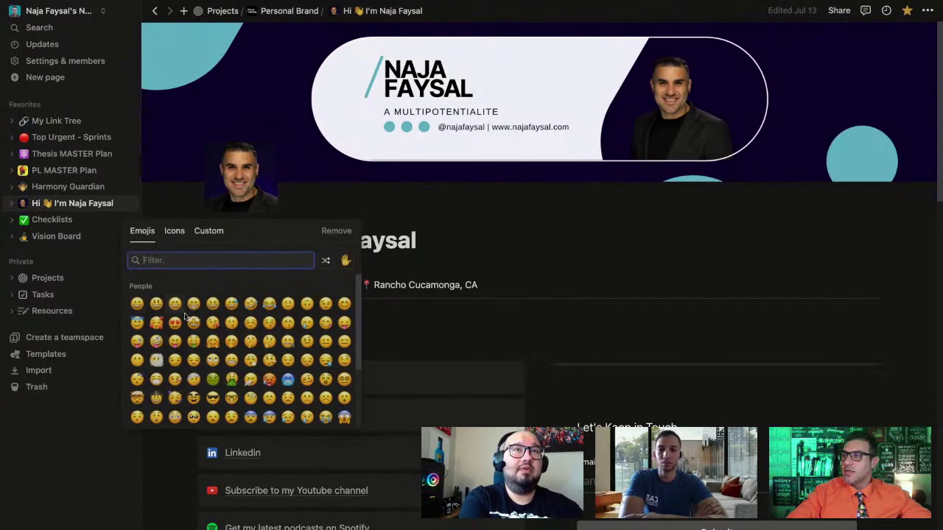
click(209, 233)
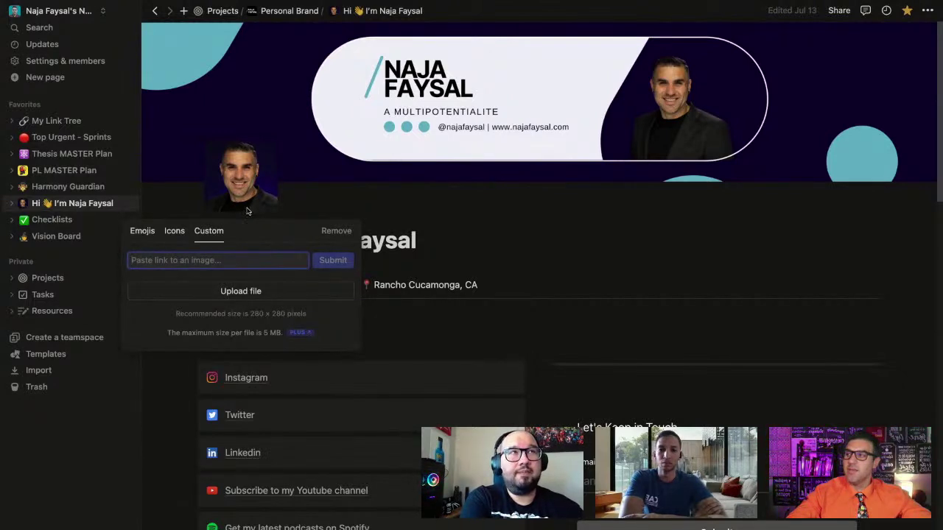
click(194, 198)
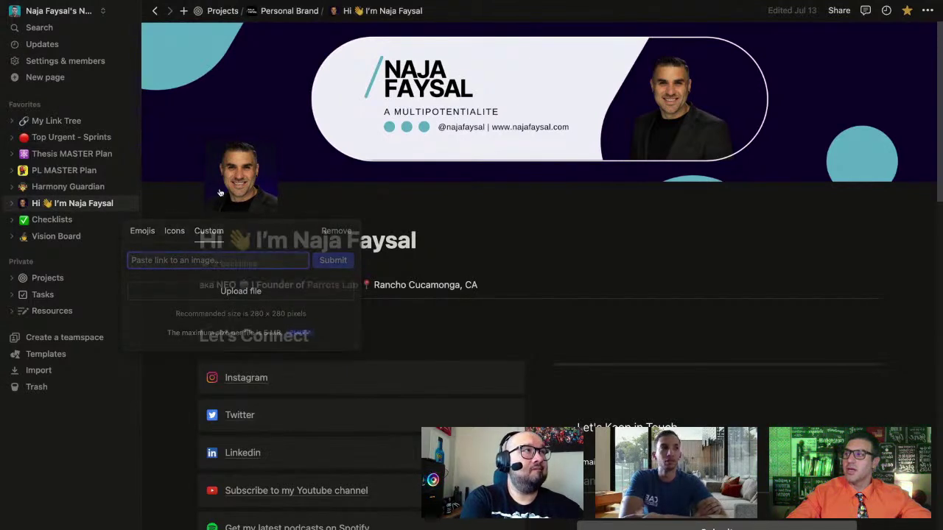
- Review the Gallery, Upload and Unsplash options for changing the page's cover image, leaving the cover as is
mouse_move(435, 121)
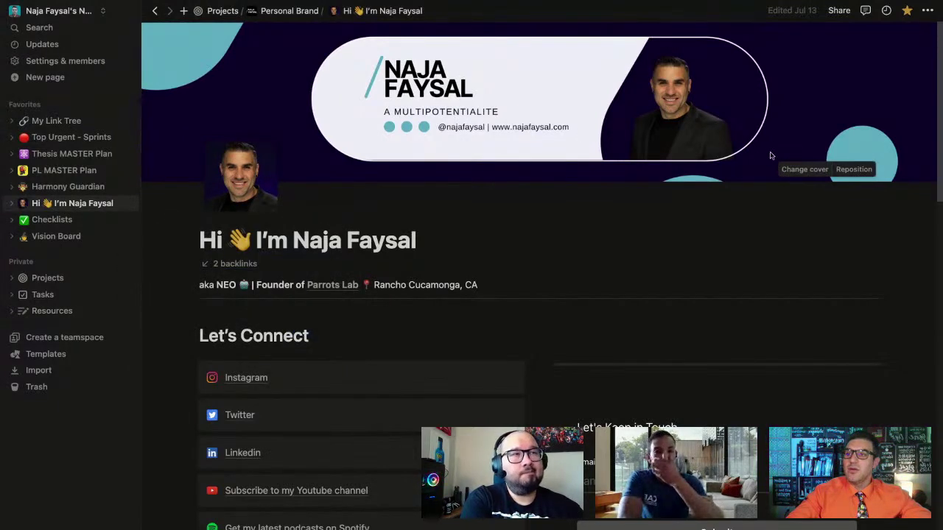
click(797, 170)
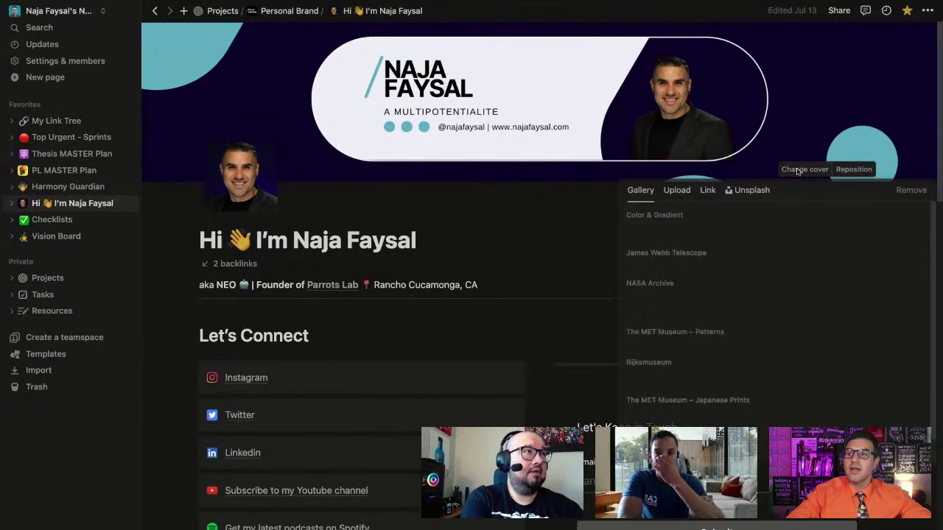
click(678, 192)
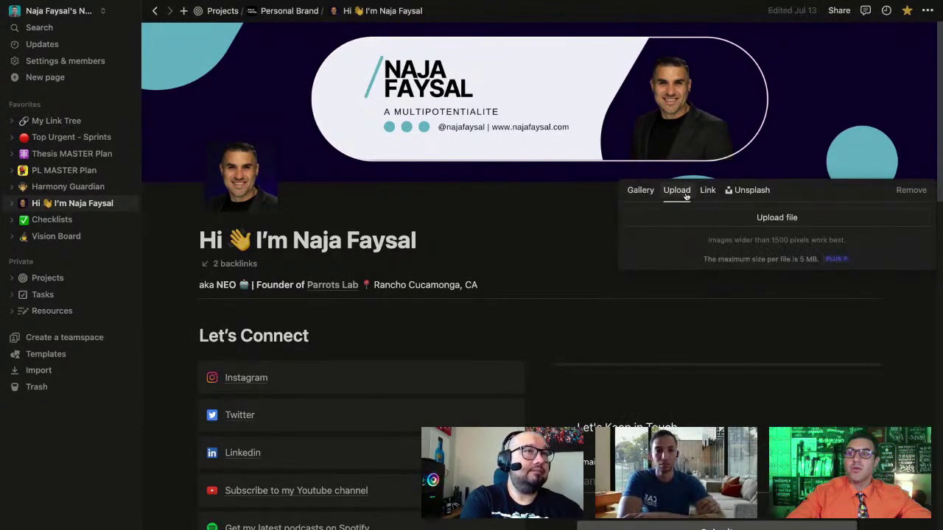
click(733, 193)
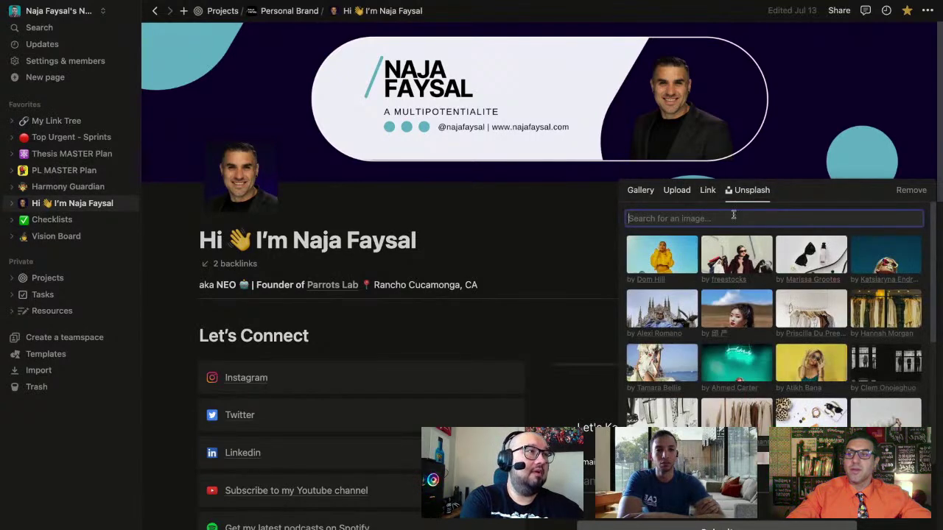
click(687, 194)
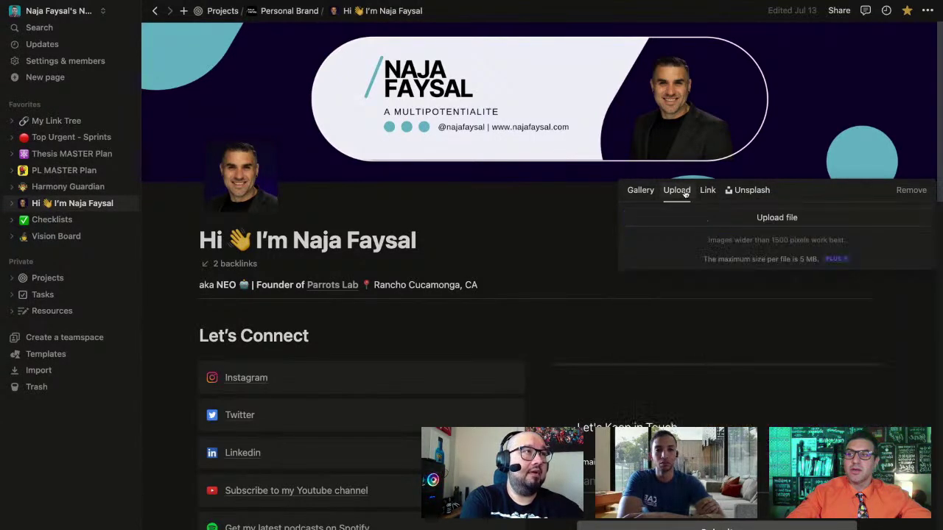
click(558, 208)
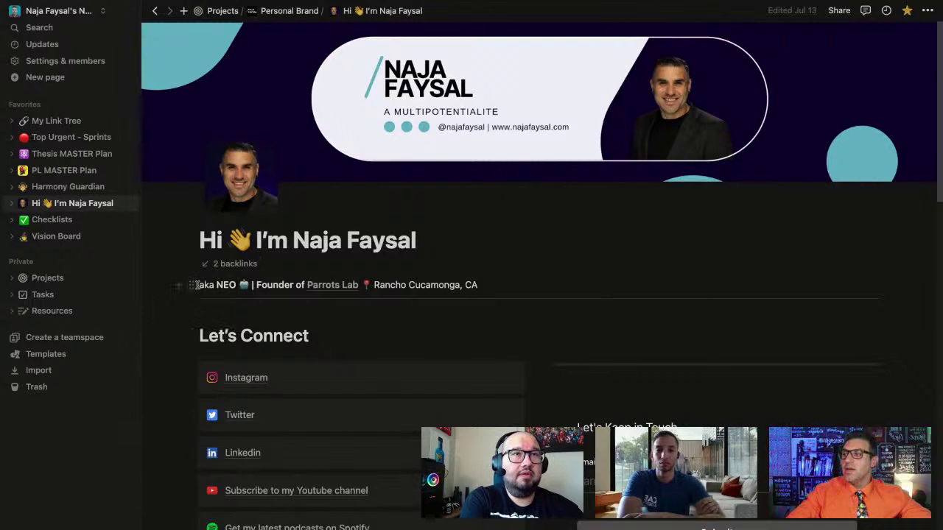
- Highlight parts of the introduction line under the page title, and check the Parrots Lab link and the location
drag(199, 285, 284, 286)
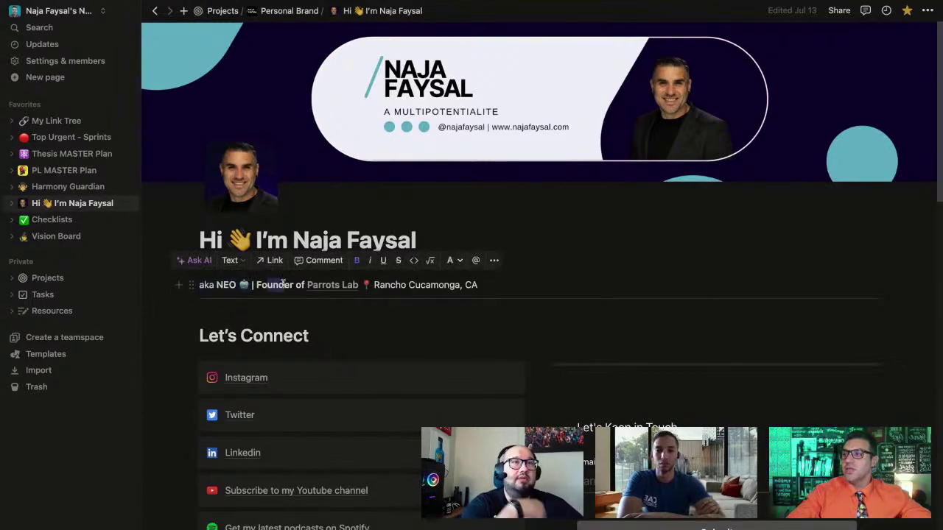
mouse_move(321, 288)
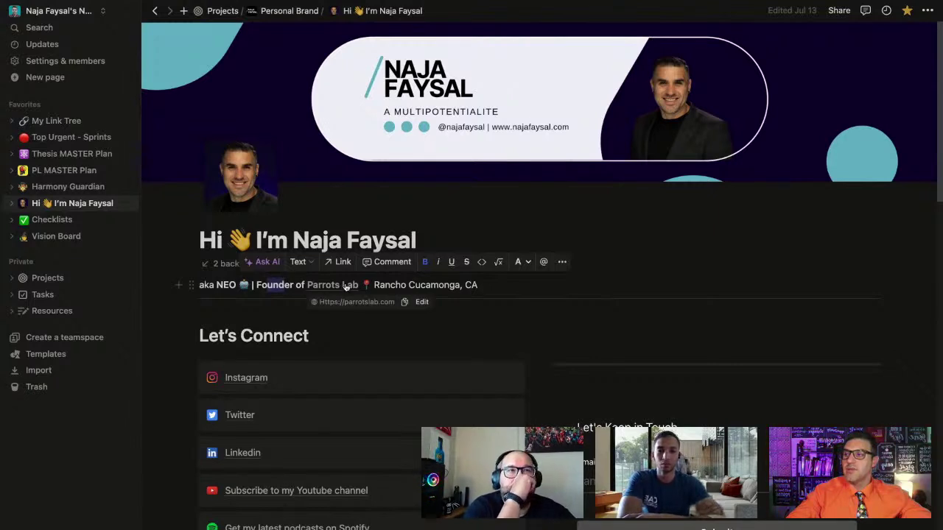
drag(388, 285, 429, 286)
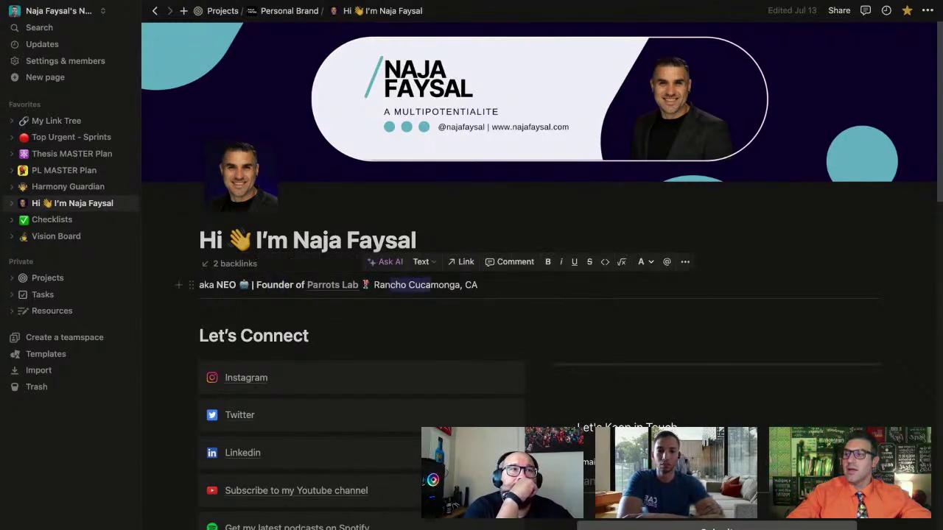
drag(364, 285, 431, 286)
click(435, 285)
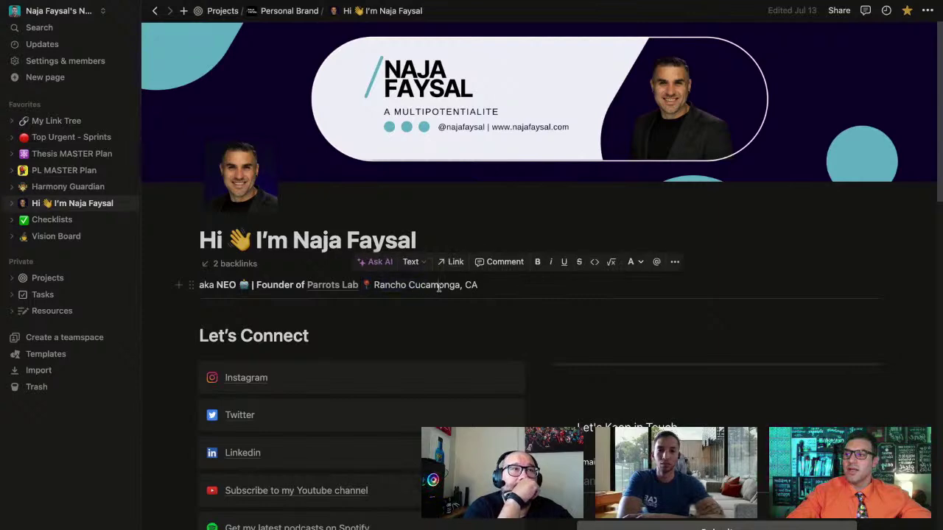
- Turn the "Let's Connect" heading into plain text and back into Heading 1
scroll(431, 286, down, 4)
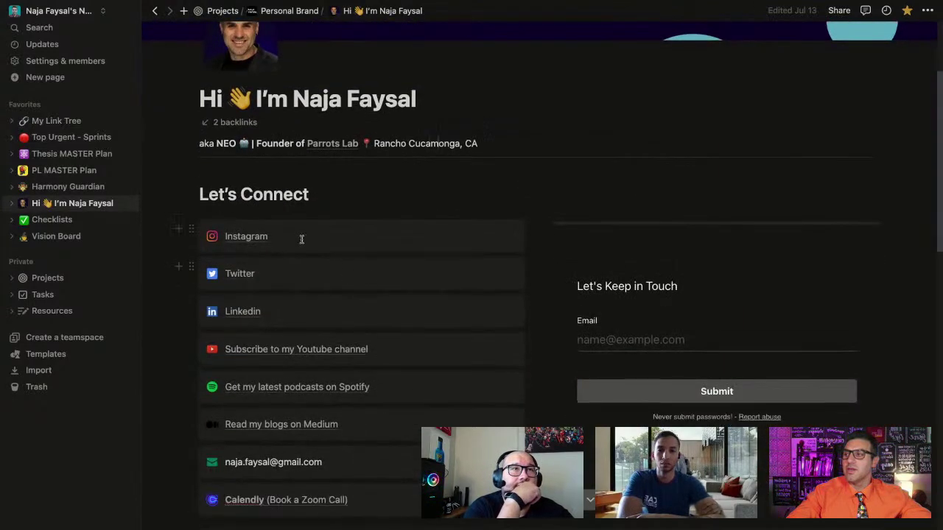
click(189, 194)
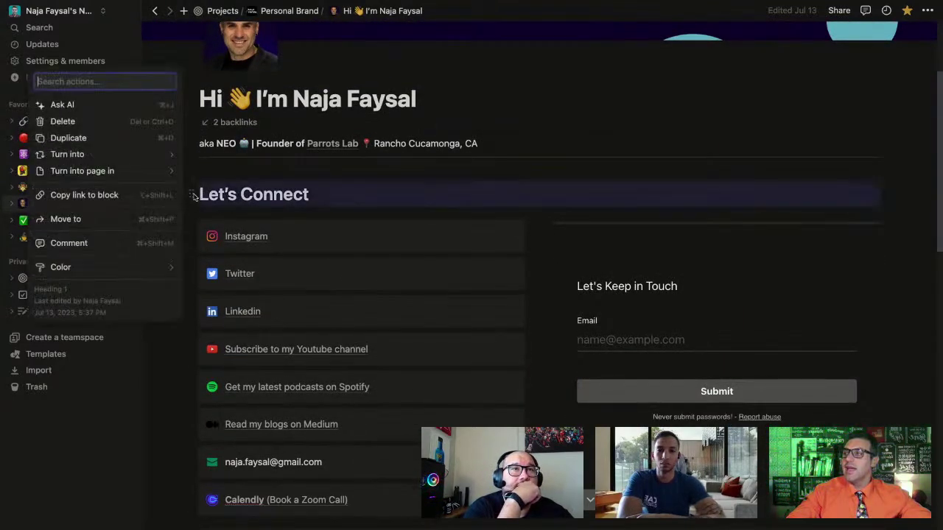
mouse_move(101, 154)
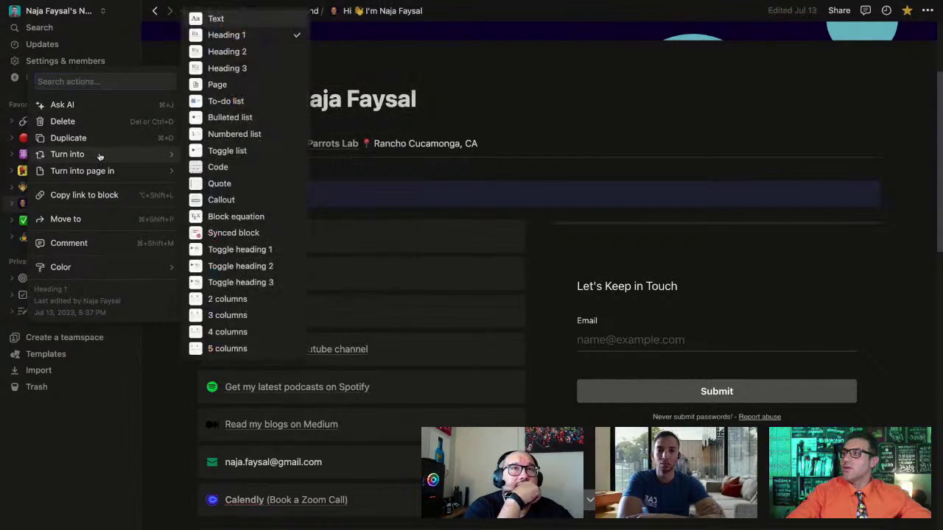
click(228, 22)
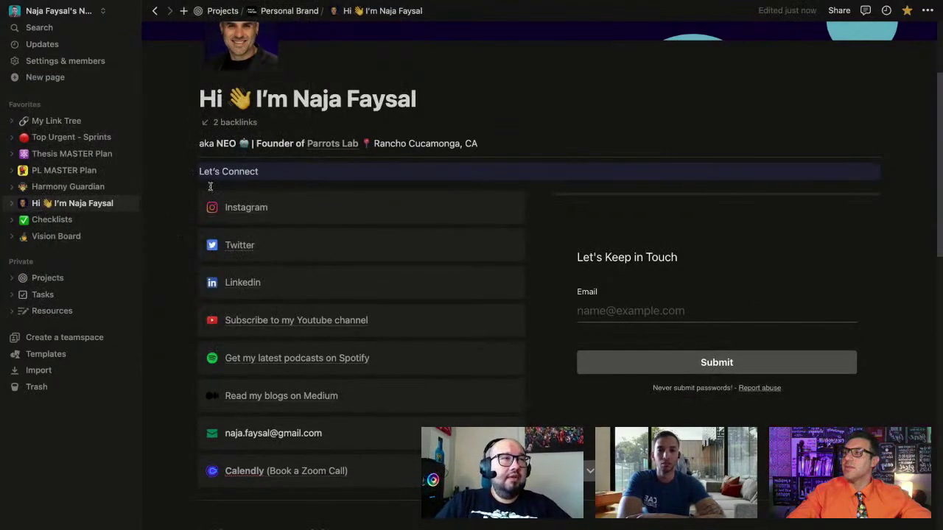
click(185, 171)
mouse_move(104, 135)
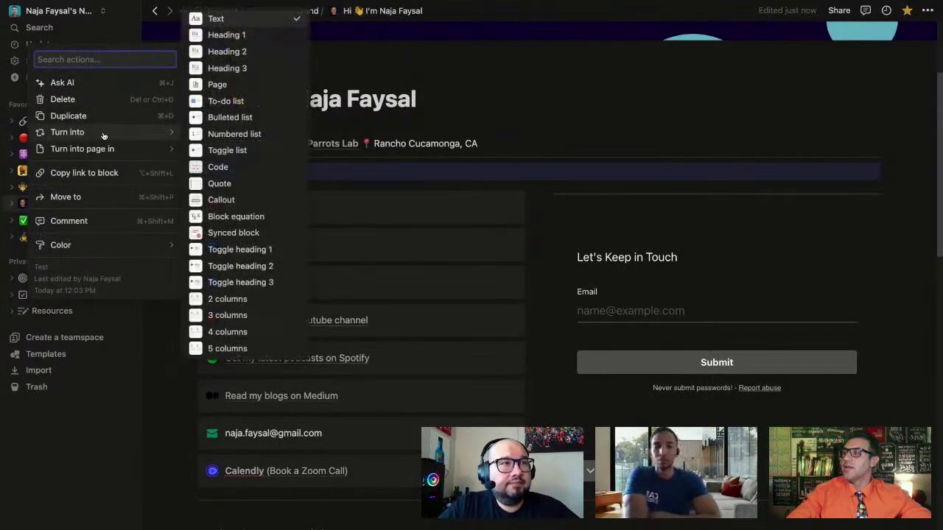
click(225, 35)
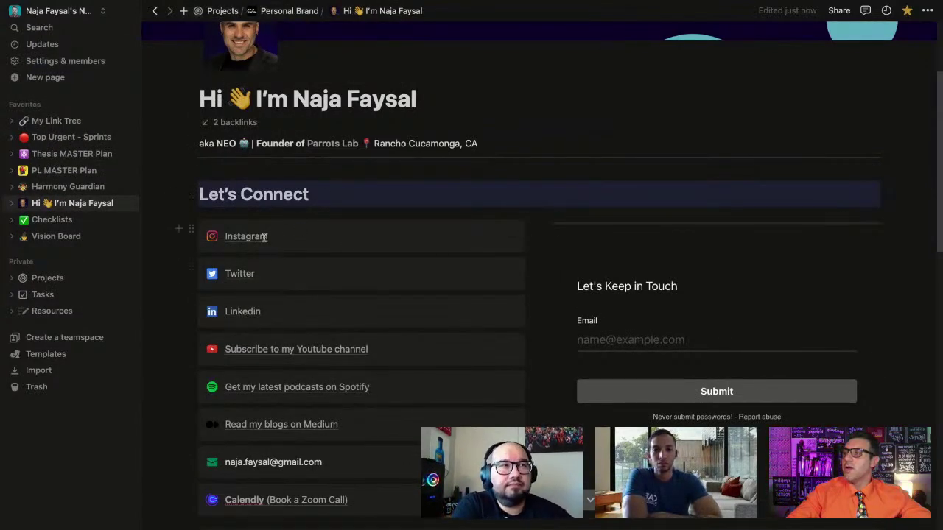
- Turn the "Let's Connect" heading into Heading 3 and back into Heading 1
click(191, 195)
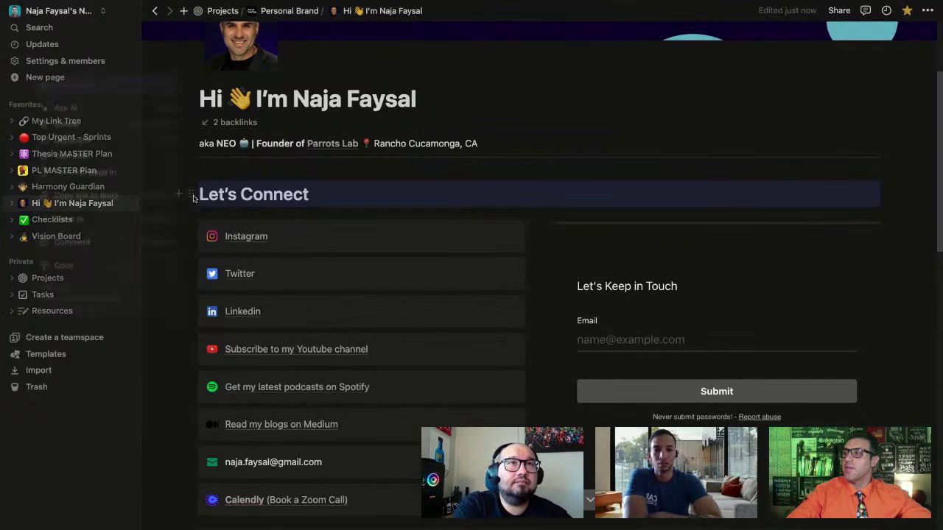
mouse_move(125, 155)
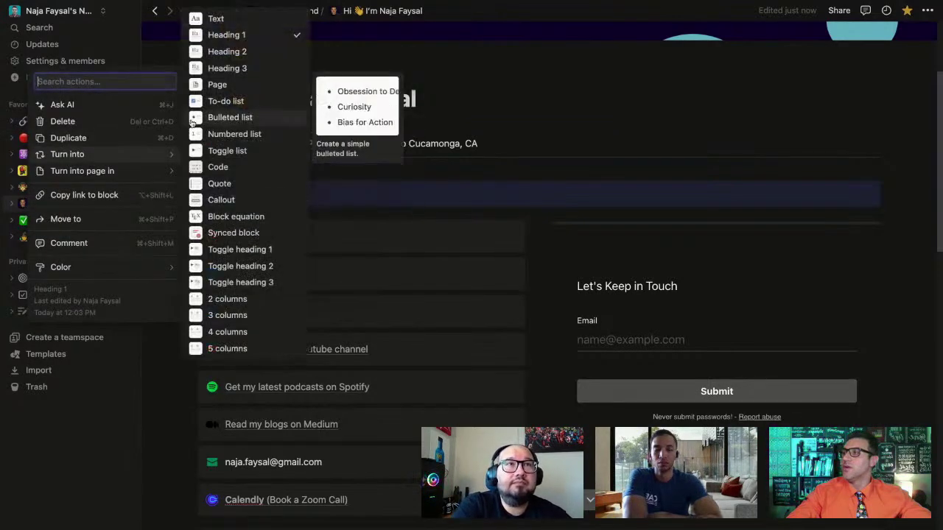
click(228, 68)
click(190, 181)
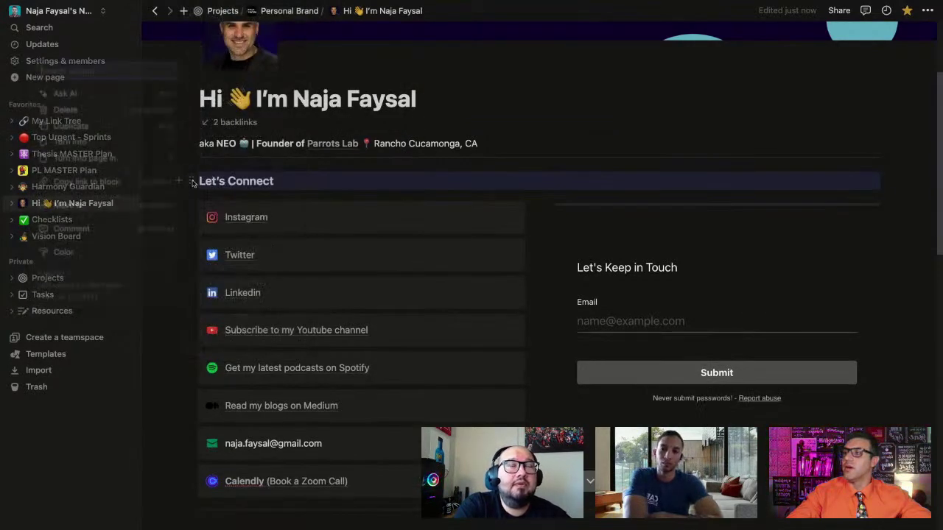
mouse_move(132, 141)
click(228, 35)
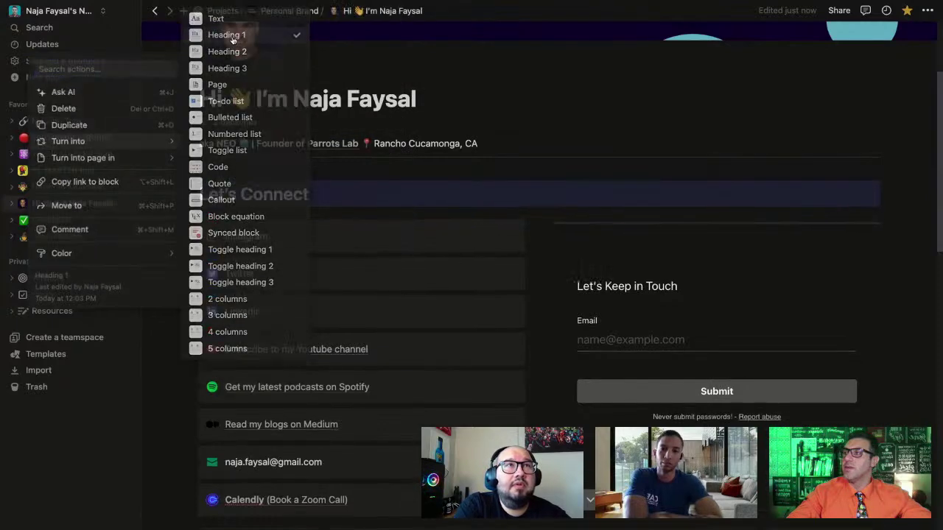
- Check the block options of the Instagram link, close them and view the full list of contact links
click(268, 238)
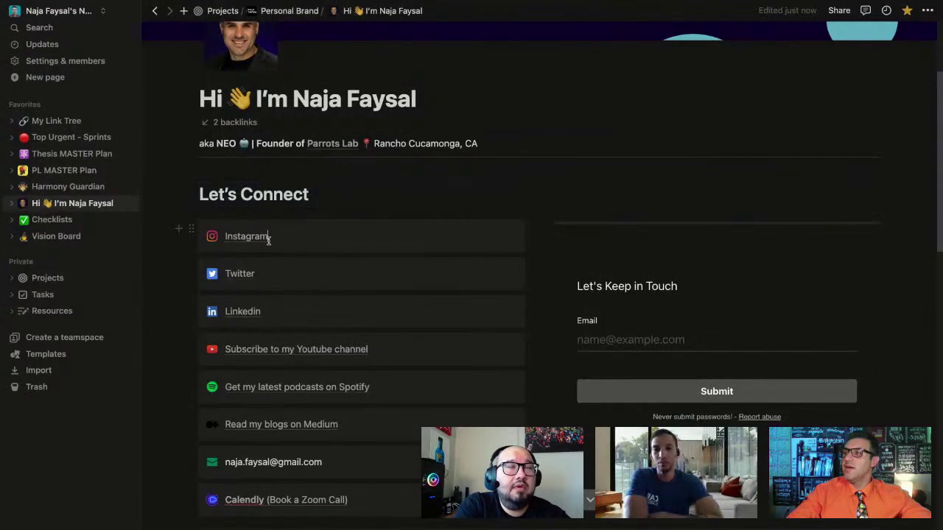
click(190, 229)
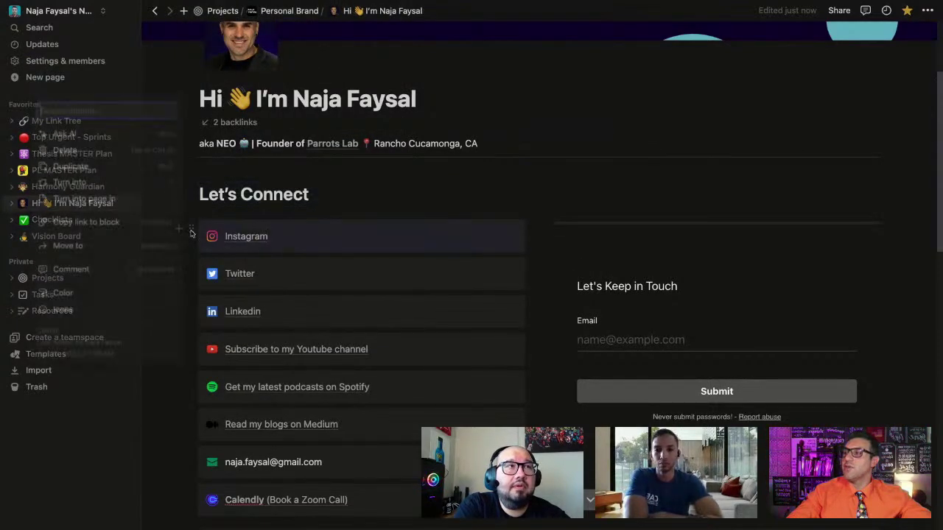
click(239, 199)
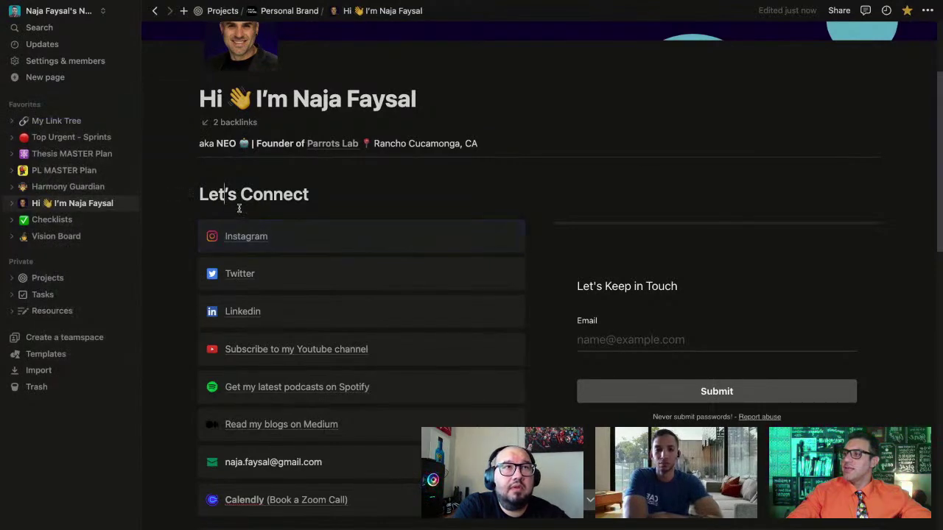
scroll(239, 209, down, 3)
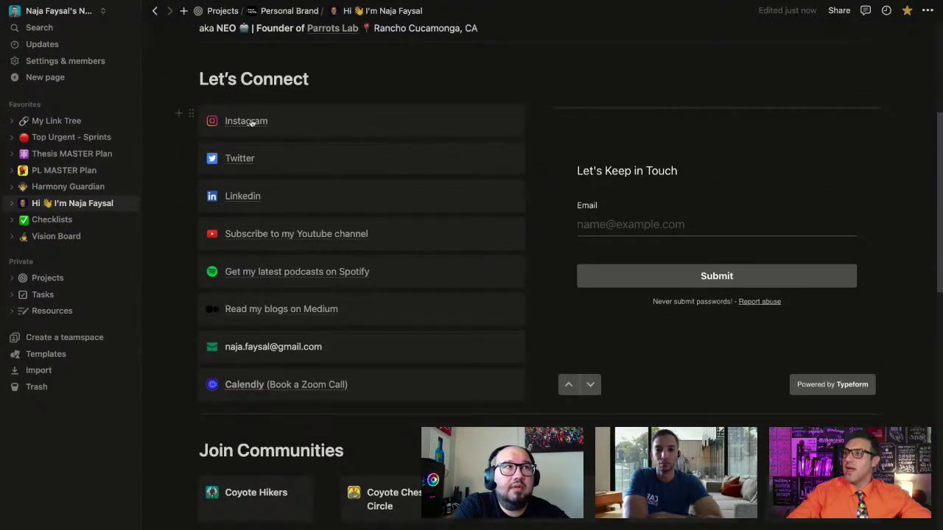
- Turn the "Let's Connect" heading into a callout and back into Heading 1
click(190, 79)
mouse_move(132, 98)
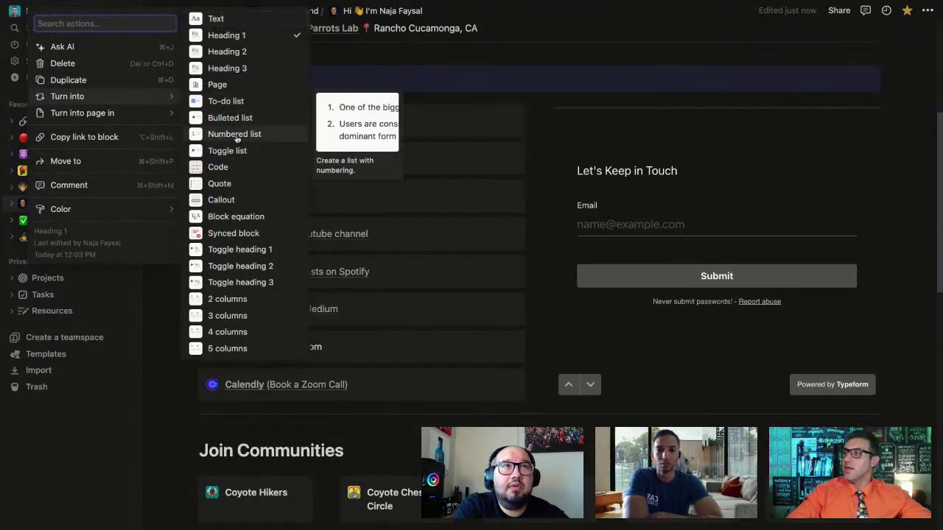
click(238, 201)
scroll(254, 118, up, 2)
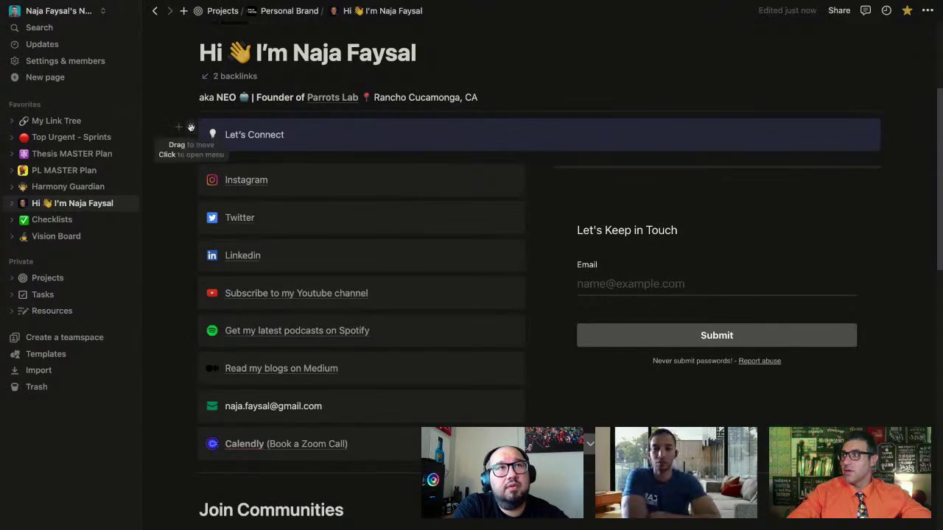
click(191, 128)
mouse_move(121, 96)
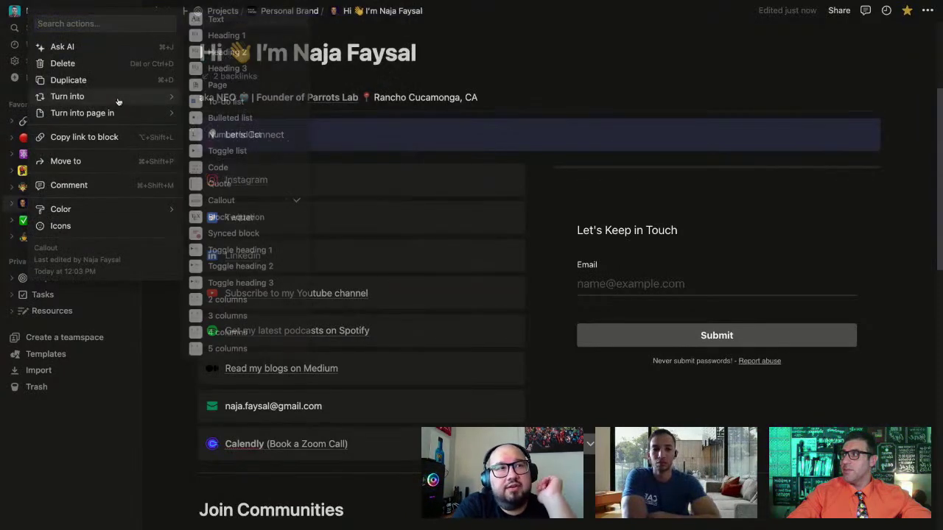
click(221, 35)
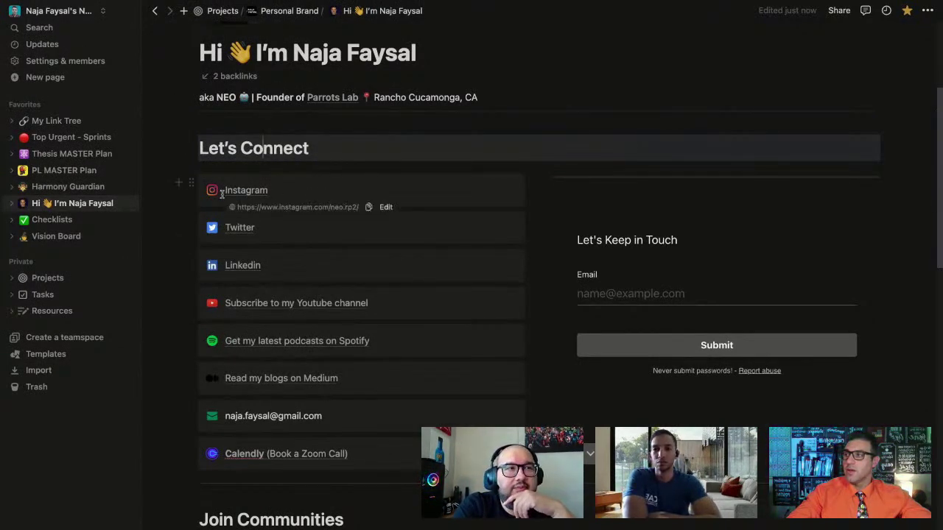
- Add a new line with a first name below the Calendly link and turn it into a callout
scroll(252, 247, down, 3)
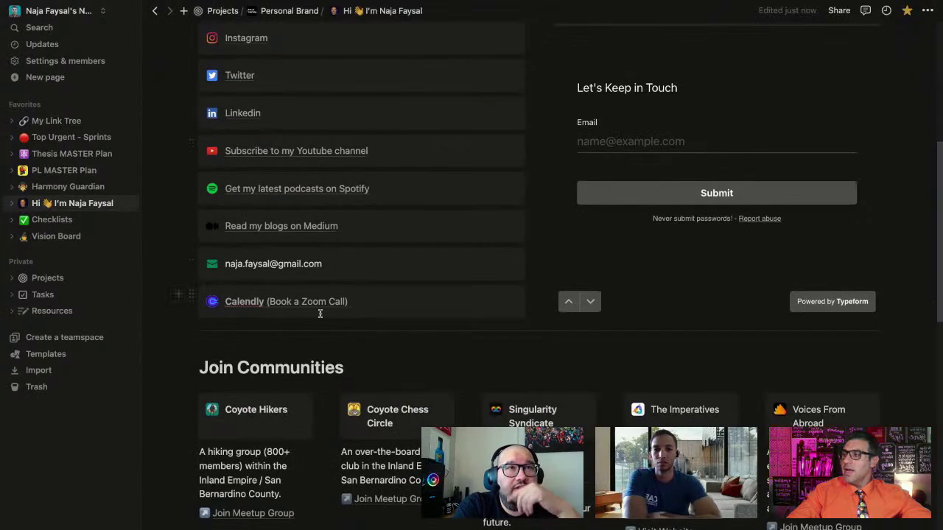
click(488, 305)
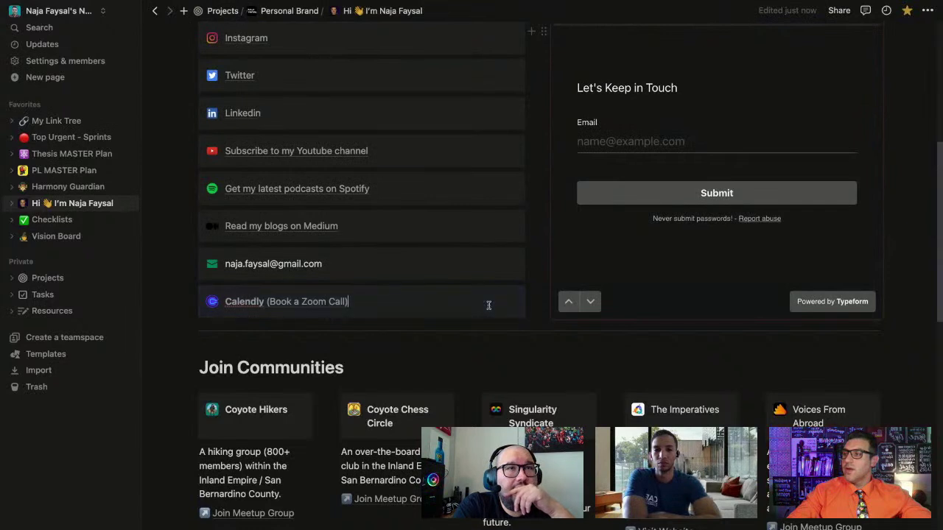
key(Return)
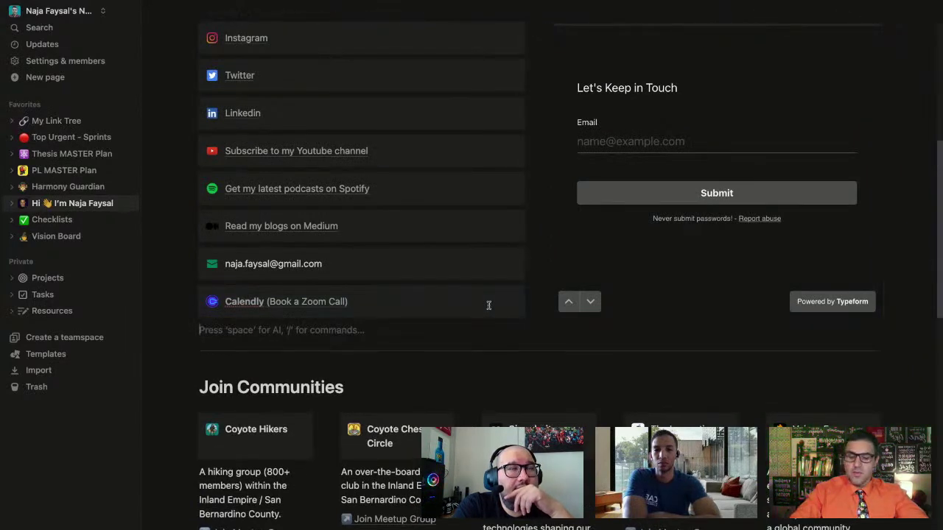
text(Noel)
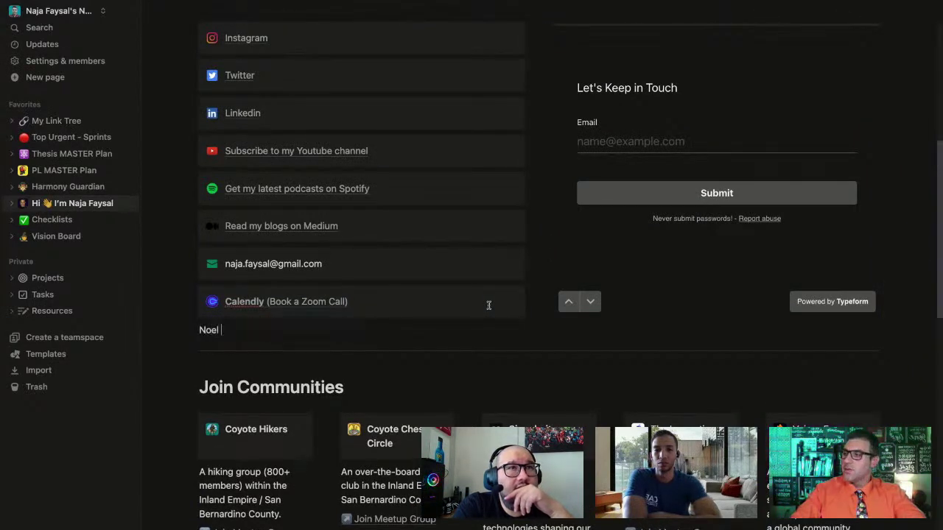
click(193, 331)
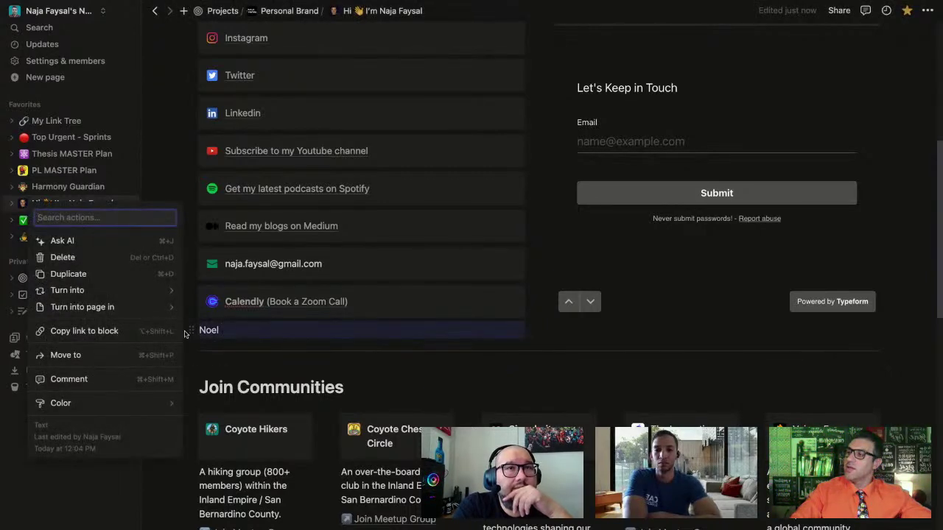
mouse_move(120, 297)
click(221, 307)
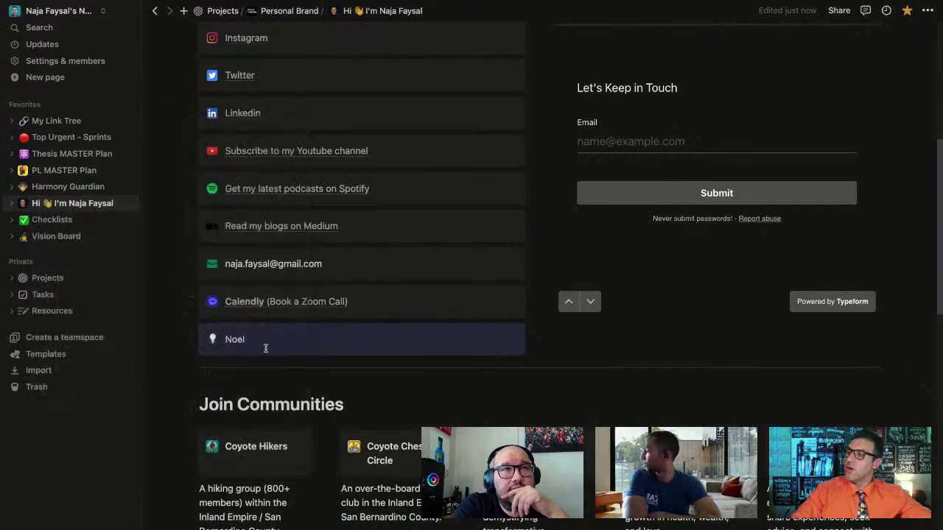
- Set the new callout's icon to the red telephone emoji
click(212, 343)
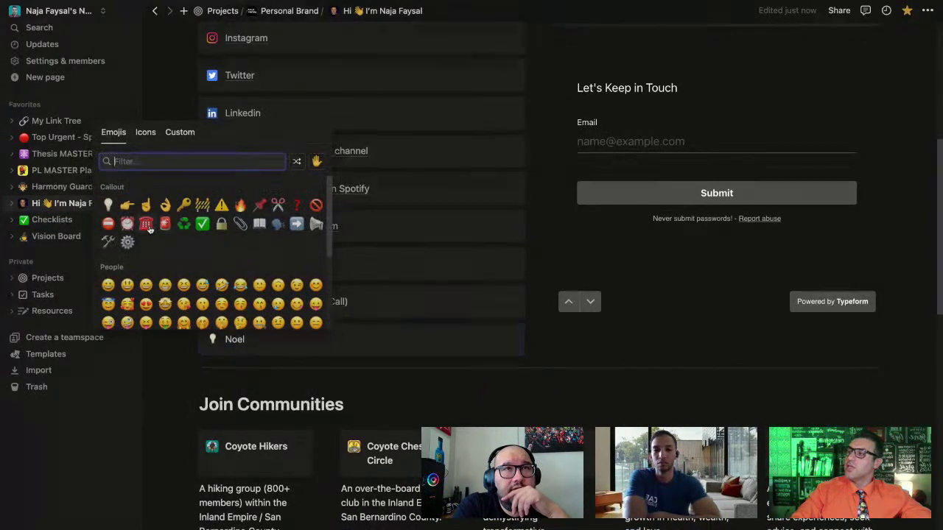
click(164, 222)
click(251, 338)
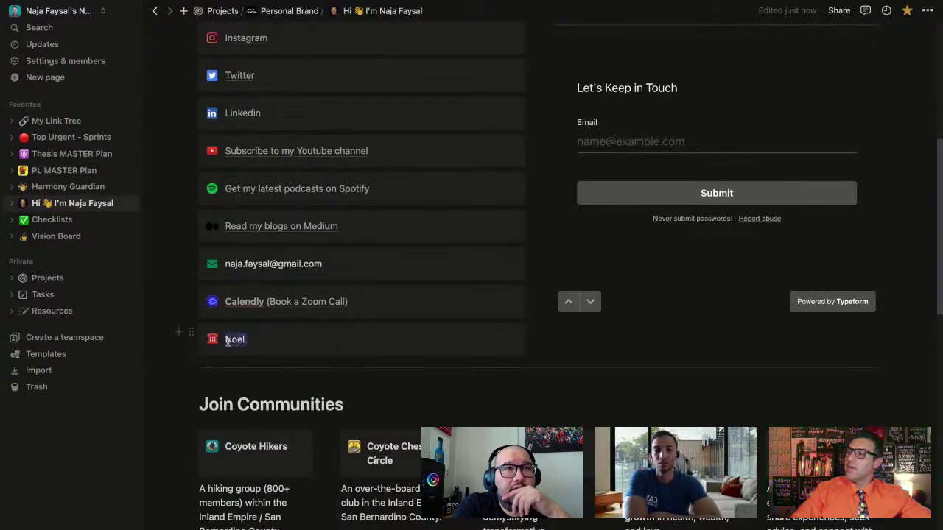
- Open the link entry for the new callout's text, cancel it, and check the callout's block options and conversion choices
drag(227, 352, 227, 349)
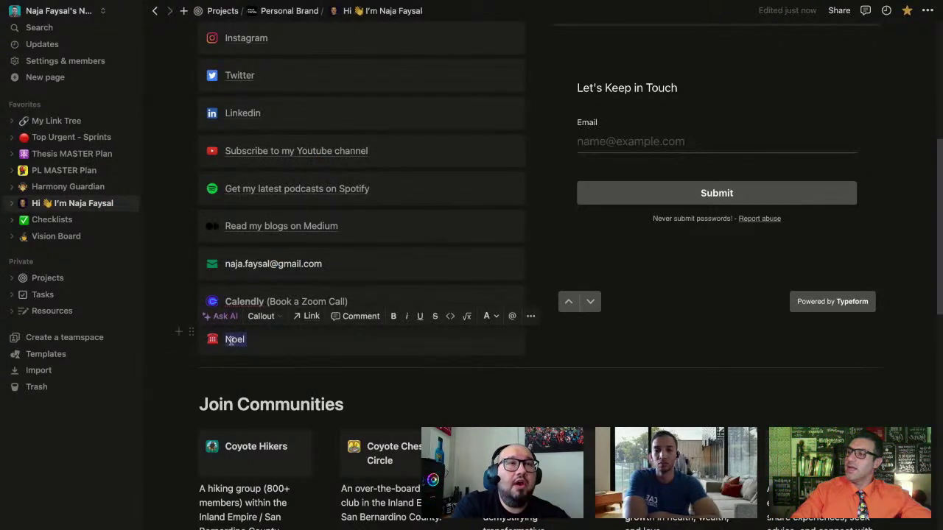
click(310, 317)
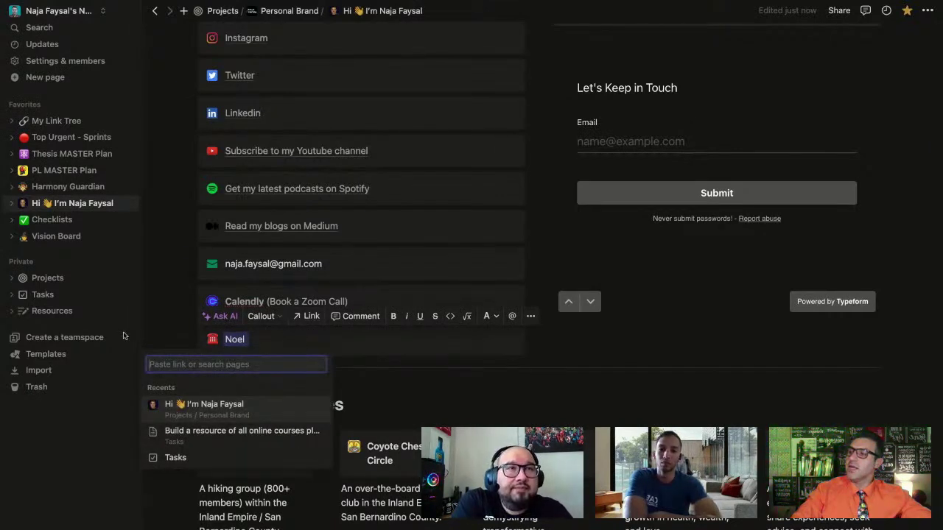
key(Escape)
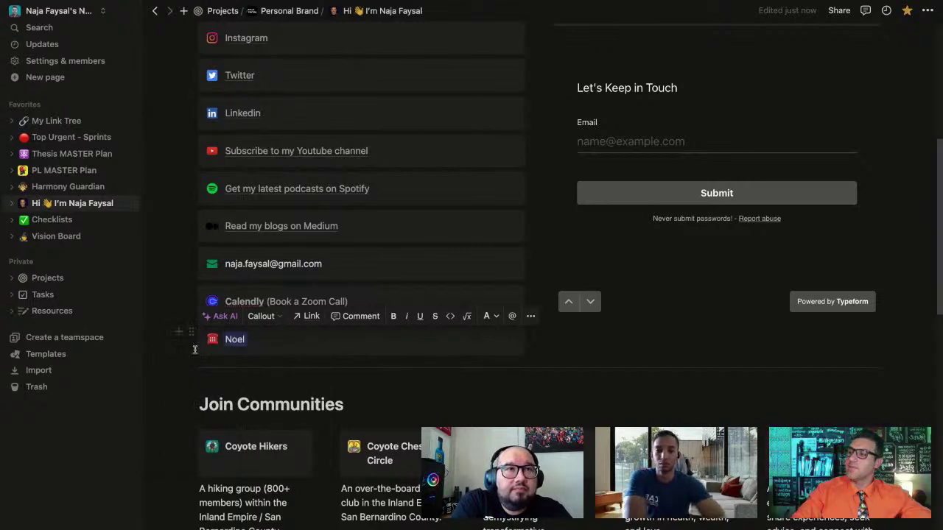
click(191, 336)
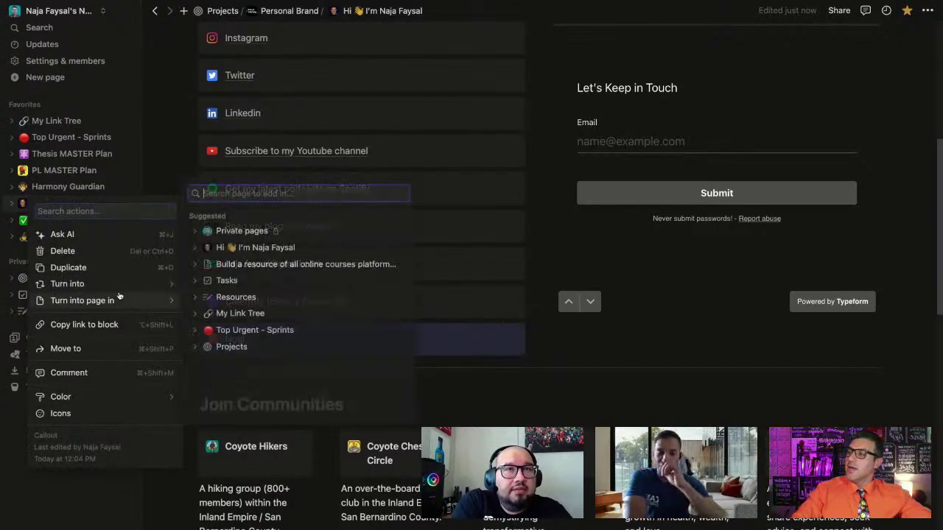
mouse_move(116, 282)
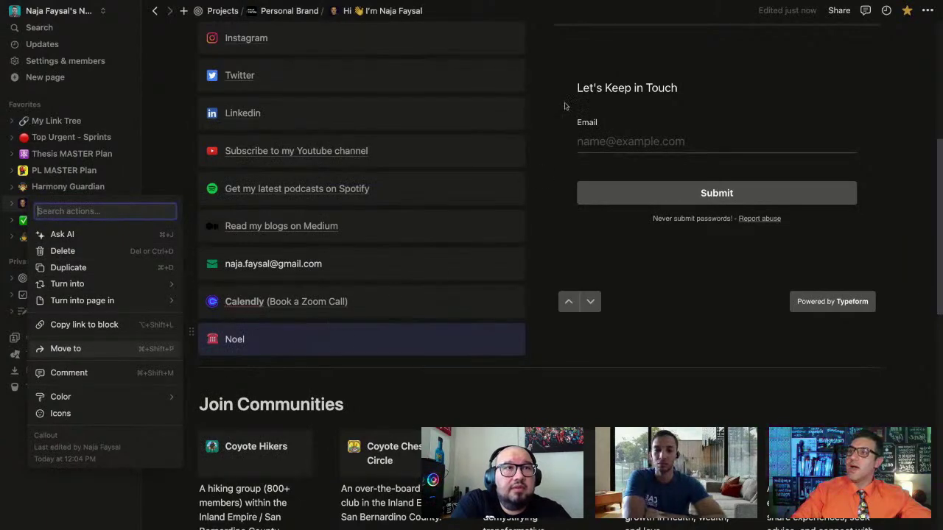
click(170, 172)
- Move the new callout up beside the "Let's Connect" heading as a second column
scroll(278, 188, up, 10)
scroll(279, 188, down, 5)
scroll(278, 187, up, 1)
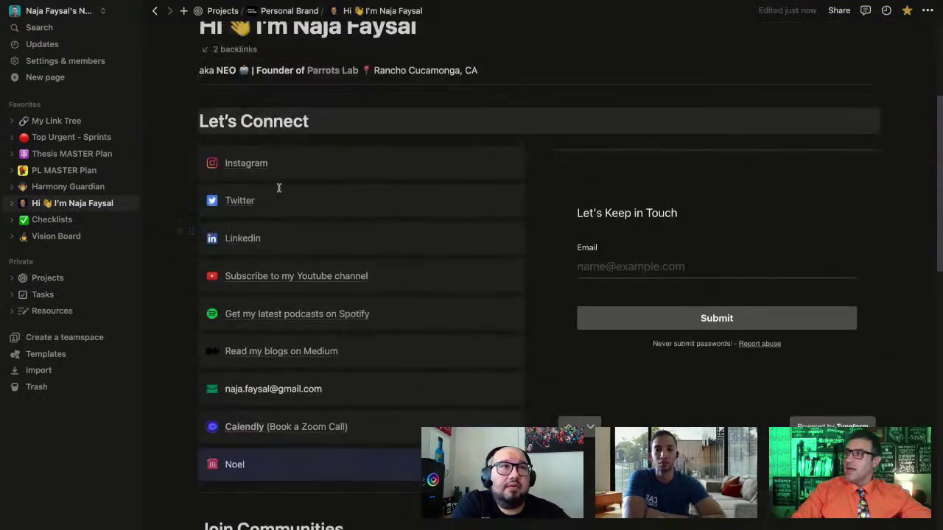
drag(201, 118, 319, 123)
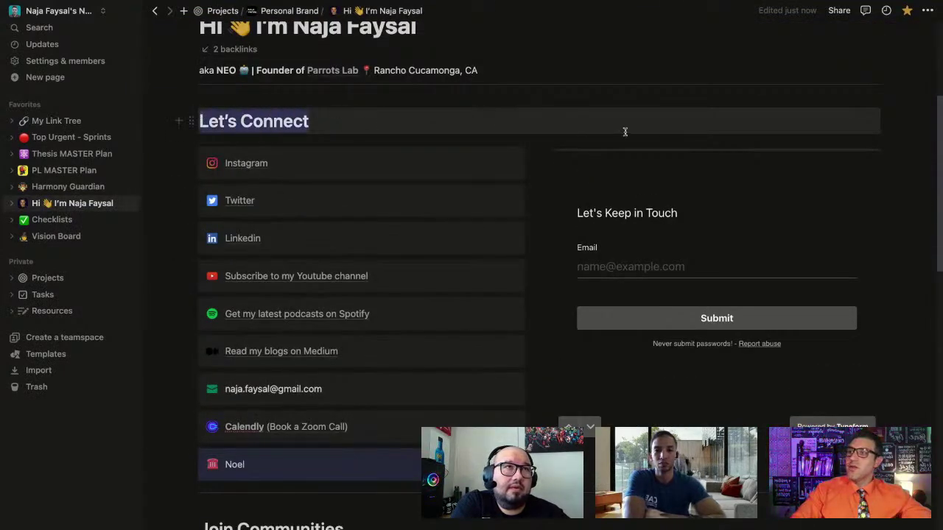
drag(624, 131, 863, 122)
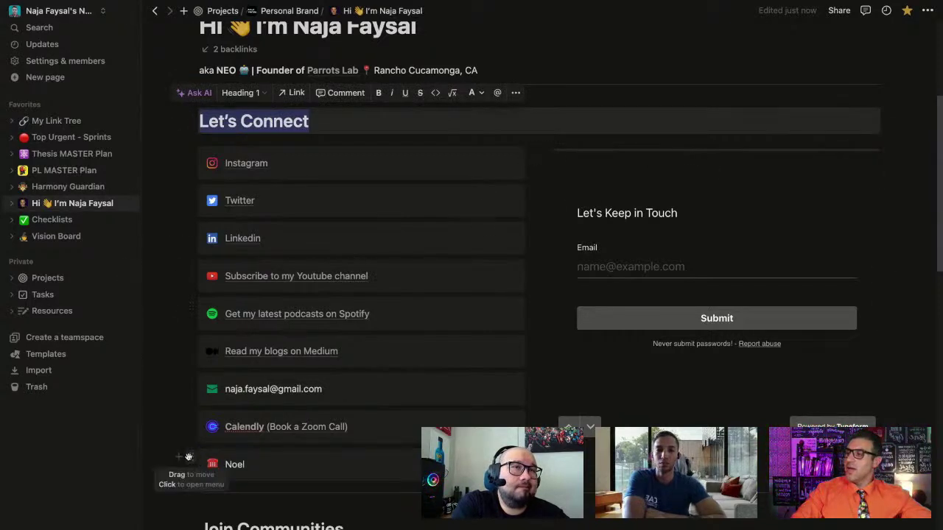
drag(192, 457, 885, 120)
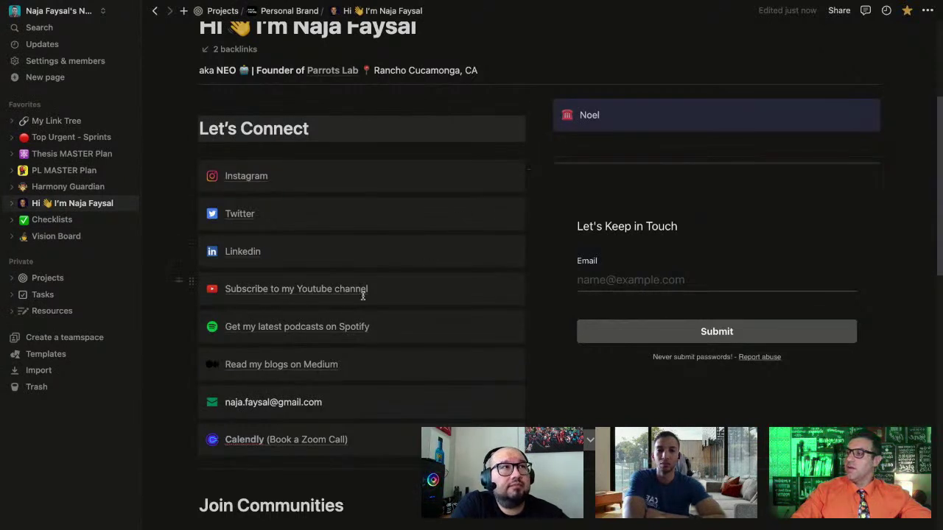
- Move the Calendly callout into a third column and back to the end of the link list, and delete the red telephone callout
drag(191, 438, 905, 122)
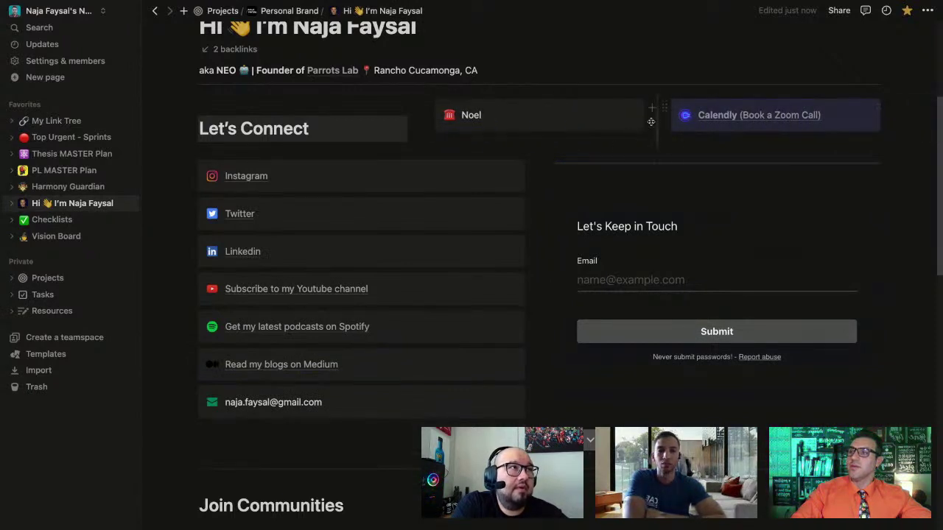
drag(663, 112, 331, 438)
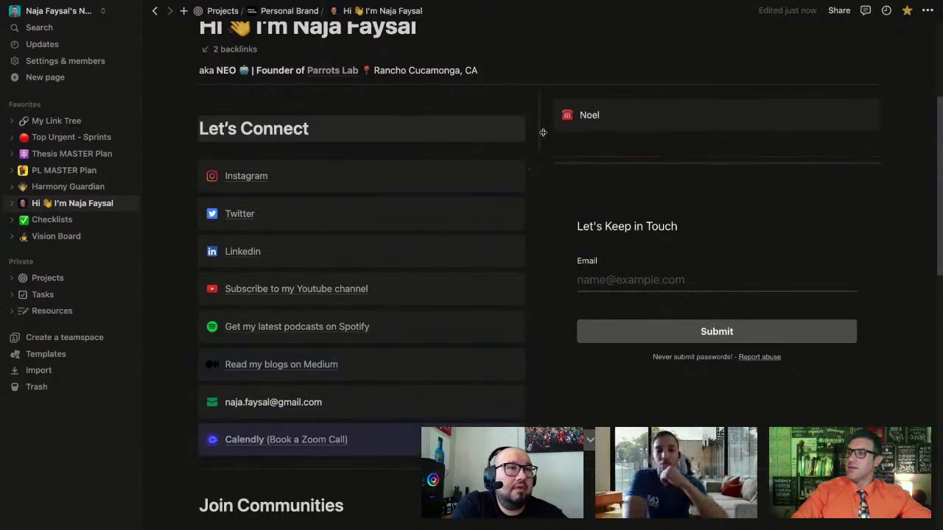
click(546, 108)
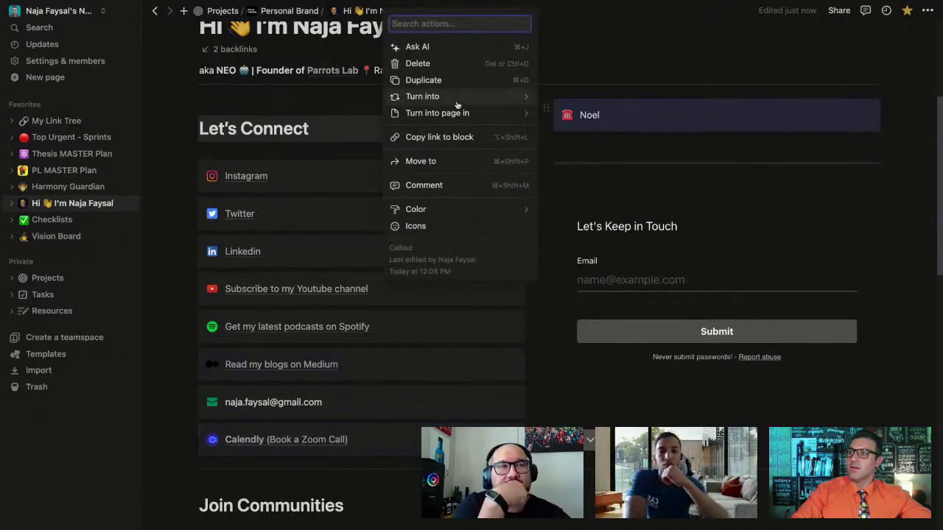
click(446, 63)
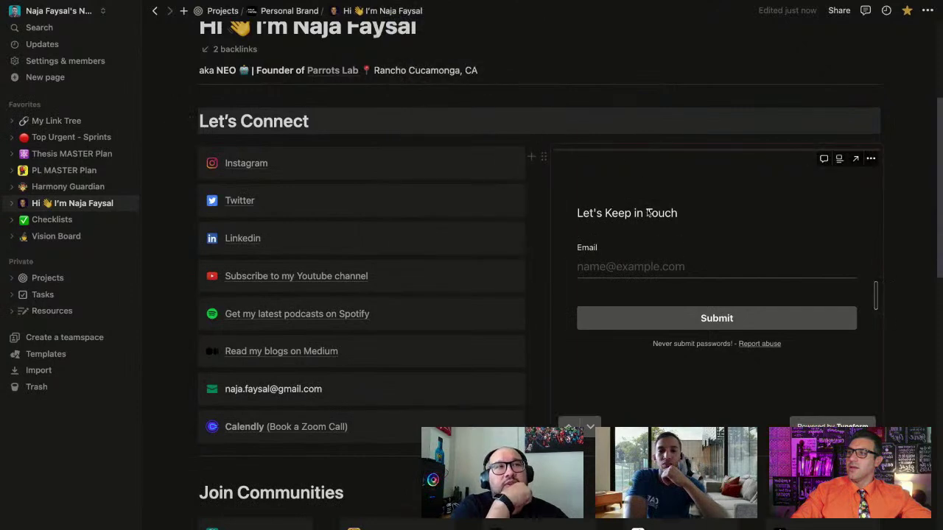
- Review the embedded Typeform "Let's Keep in Touch" form and the community columns under "Join Communities"
scroll(647, 213, down, 1)
scroll(635, 252, down, 2)
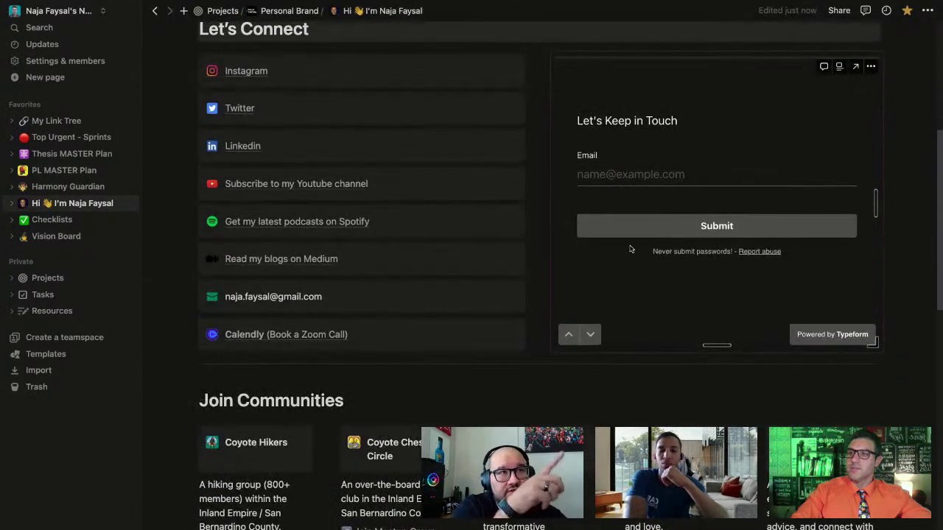
scroll(641, 259, down, 1)
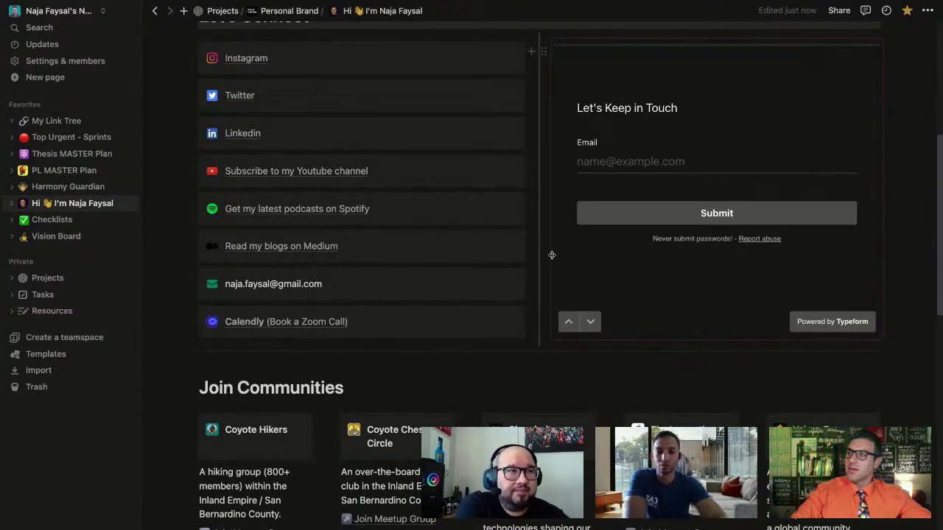
scroll(552, 255, up, 1)
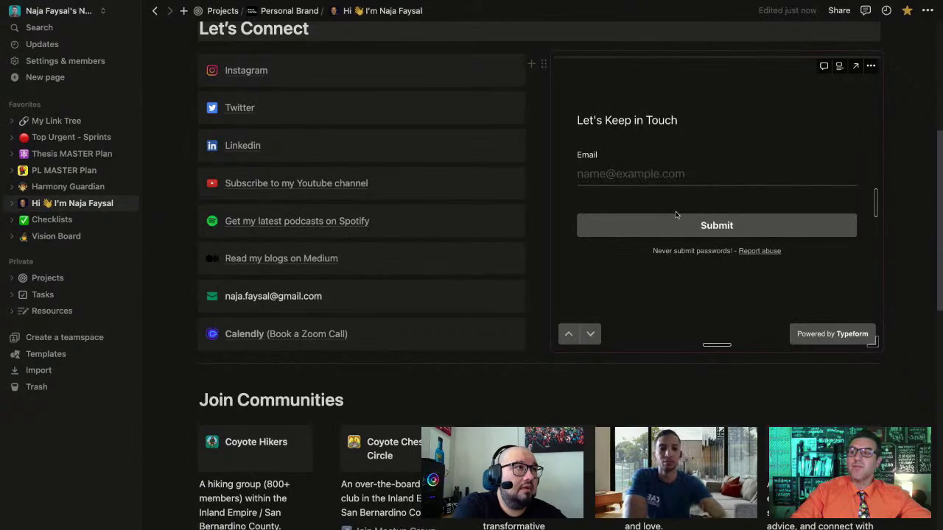
scroll(670, 251, down, 1)
scroll(756, 260, down, 2)
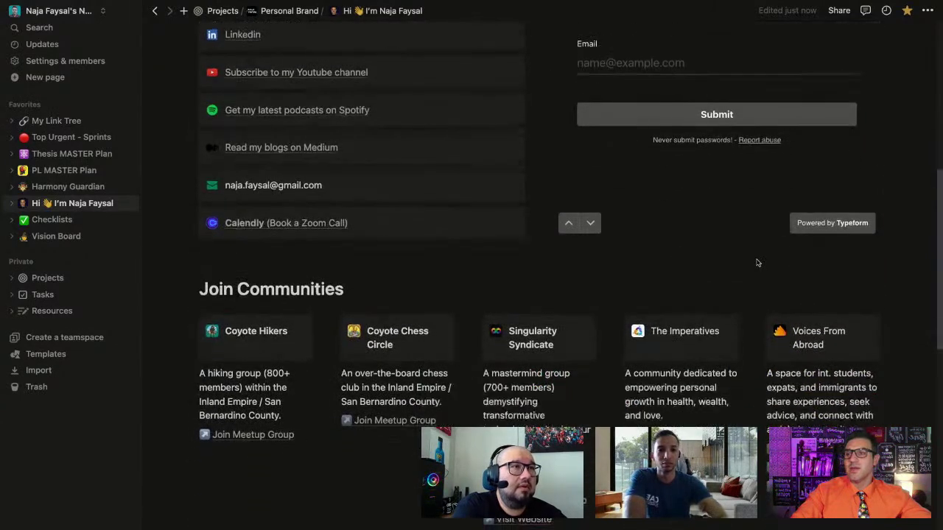
scroll(454, 268, down, 3)
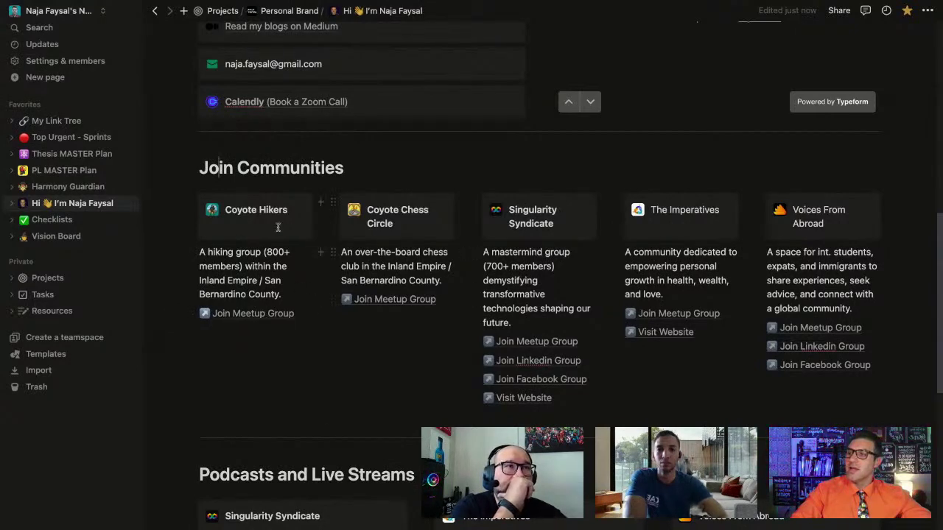
scroll(524, 337, down, 3)
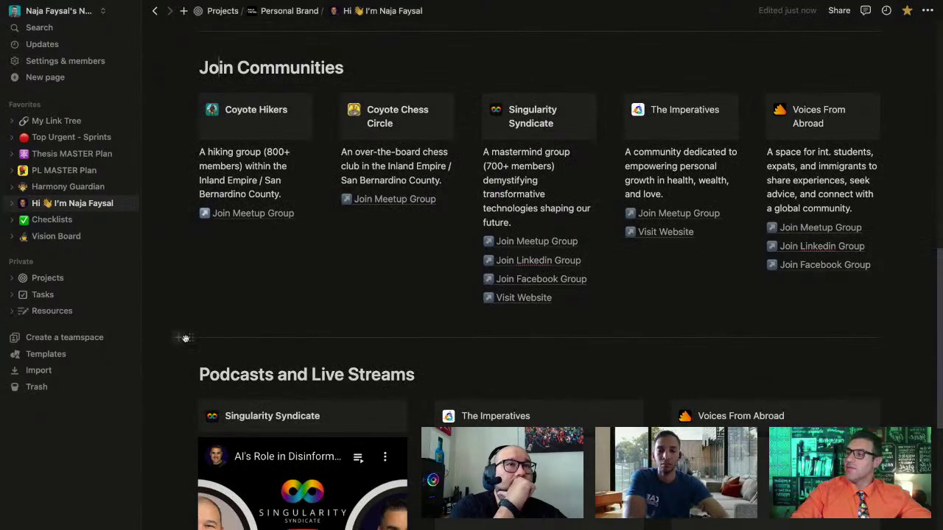
- Check the block options of the divider and the column conversion choices of the "Podcasts and Live Streams" heading, and view that section's embedded videos
click(190, 337)
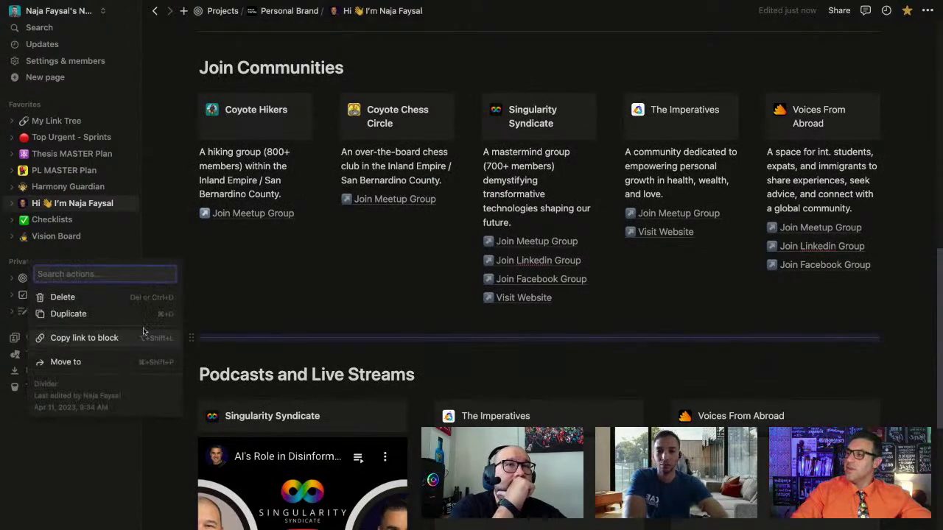
click(225, 342)
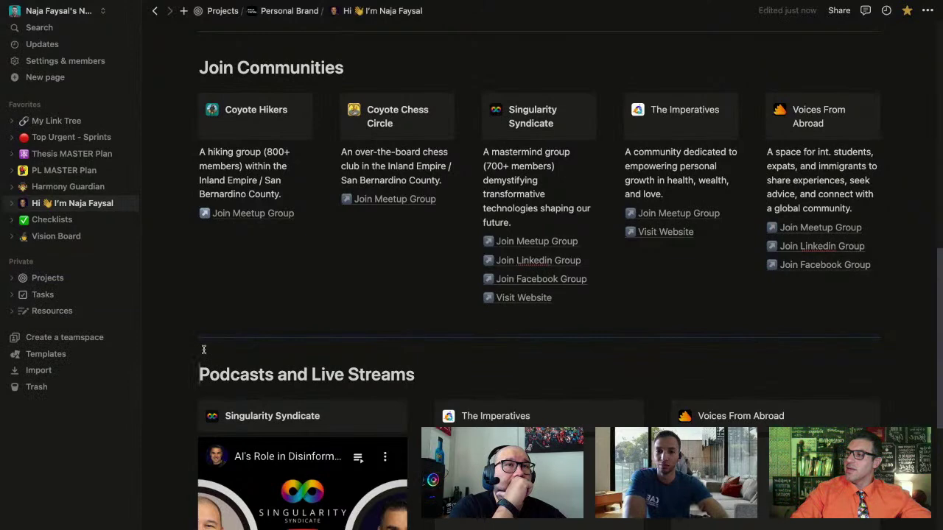
click(190, 376)
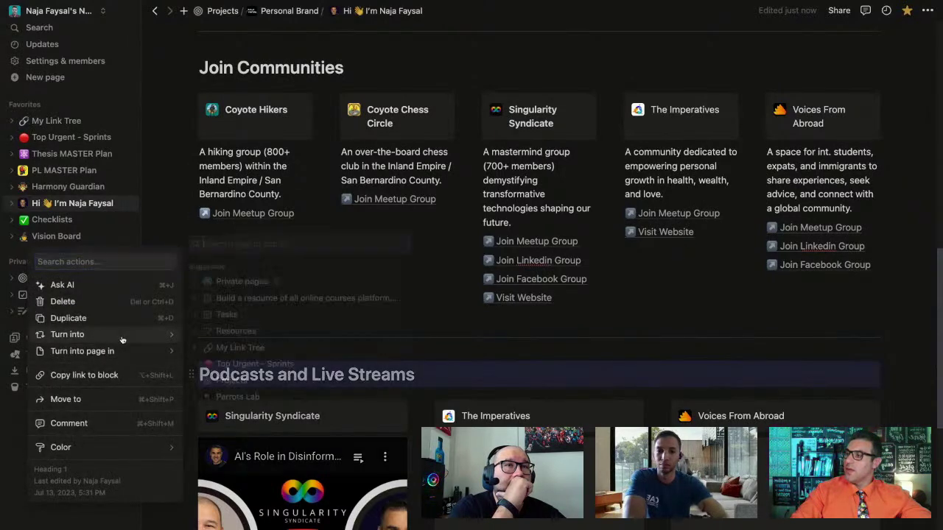
mouse_move(125, 338)
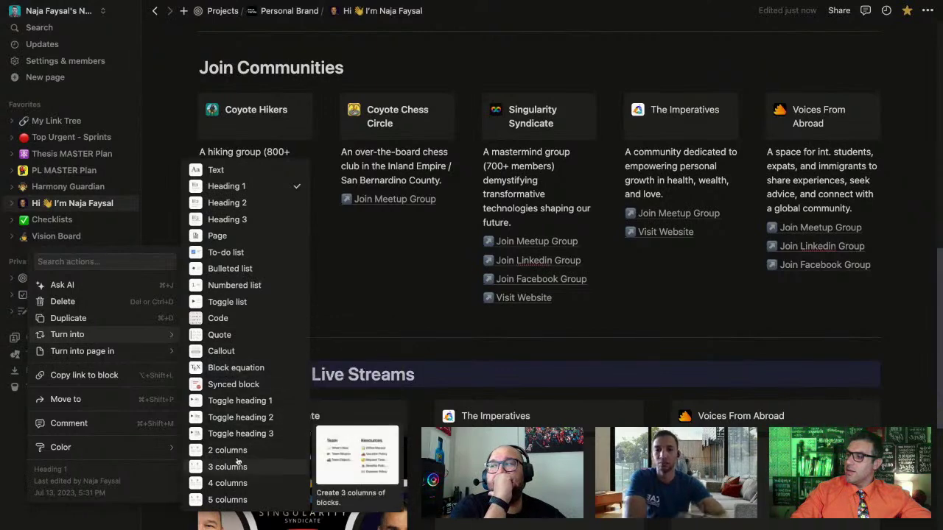
click(445, 336)
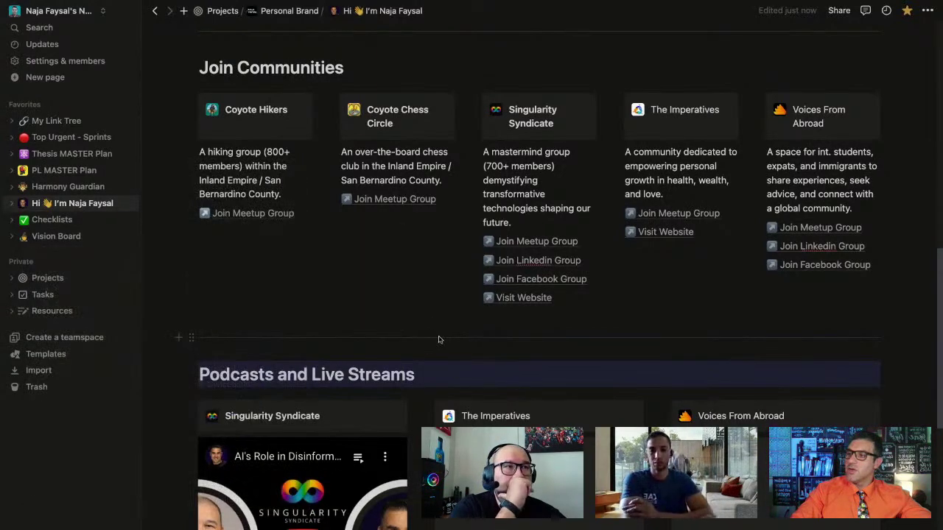
scroll(203, 346, down, 3)
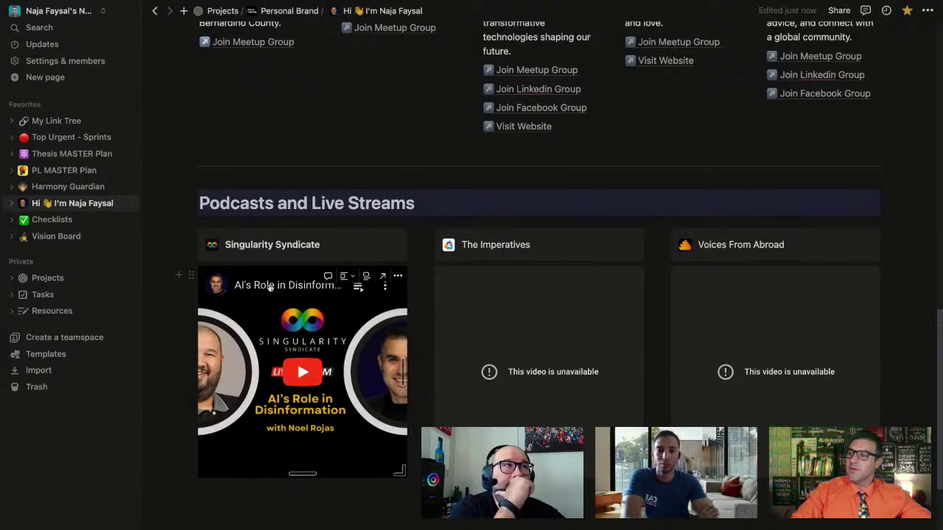
scroll(236, 184, up, 3)
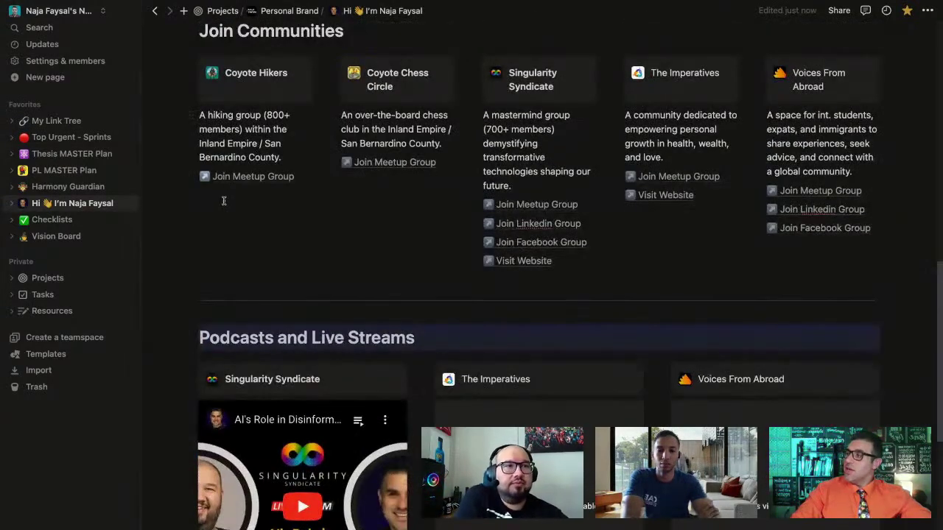
- Open the Vision Board page and review it from the nickname and purpose callouts down to the "Engage" step at its end
click(77, 236)
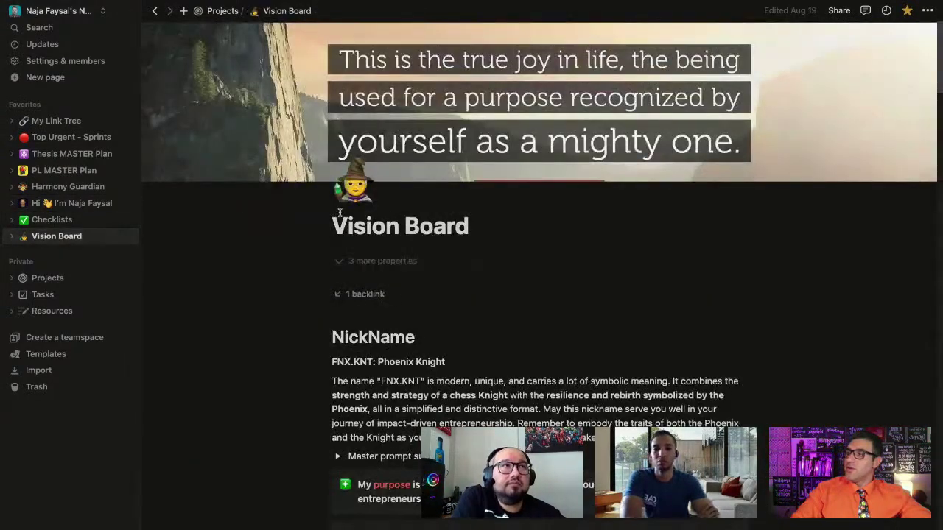
scroll(516, 189, down, 15)
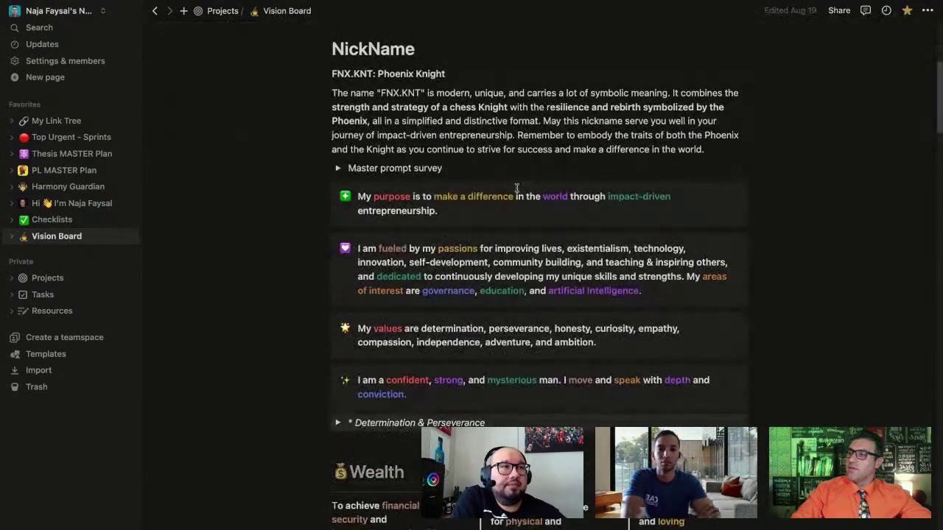
scroll(517, 189, down, 10)
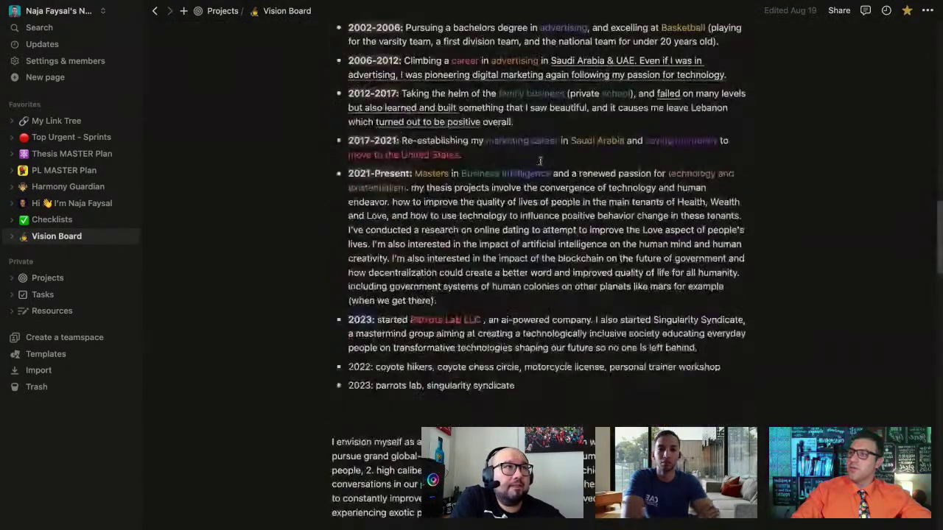
scroll(542, 160, down, 12)
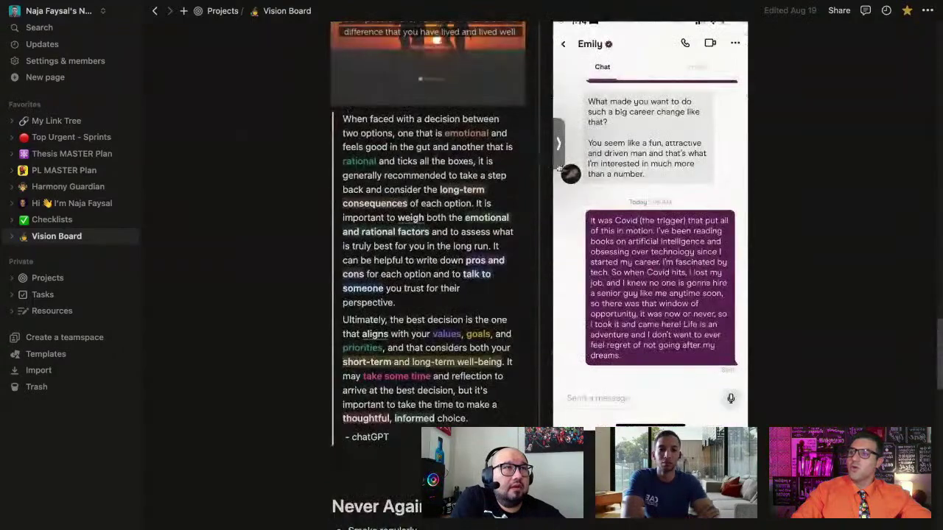
scroll(573, 167, down, 7)
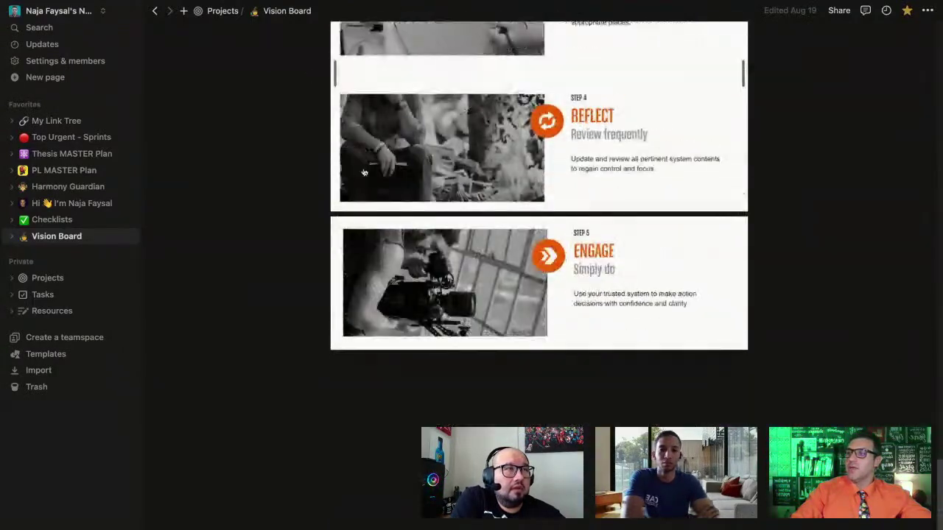
- View the Top Urgent - Sprints task list and return to the board of all Projects
click(62, 139)
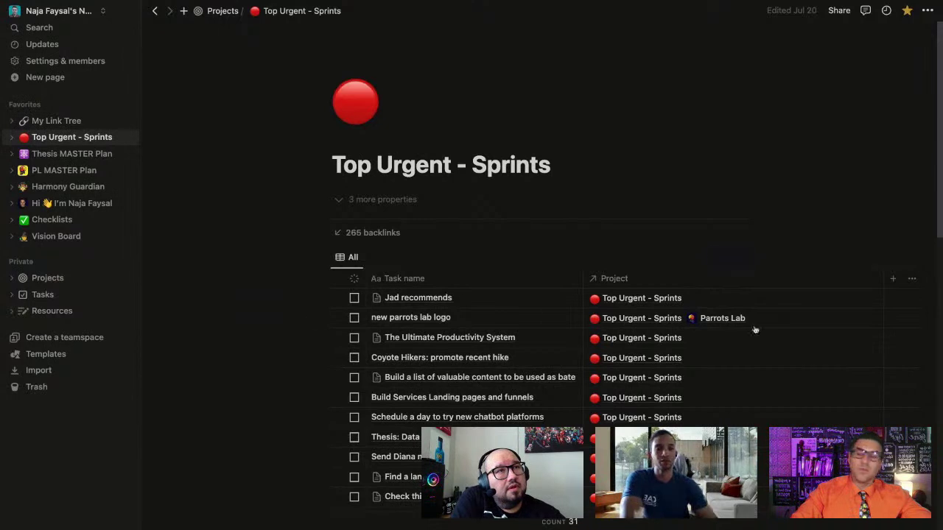
click(74, 277)
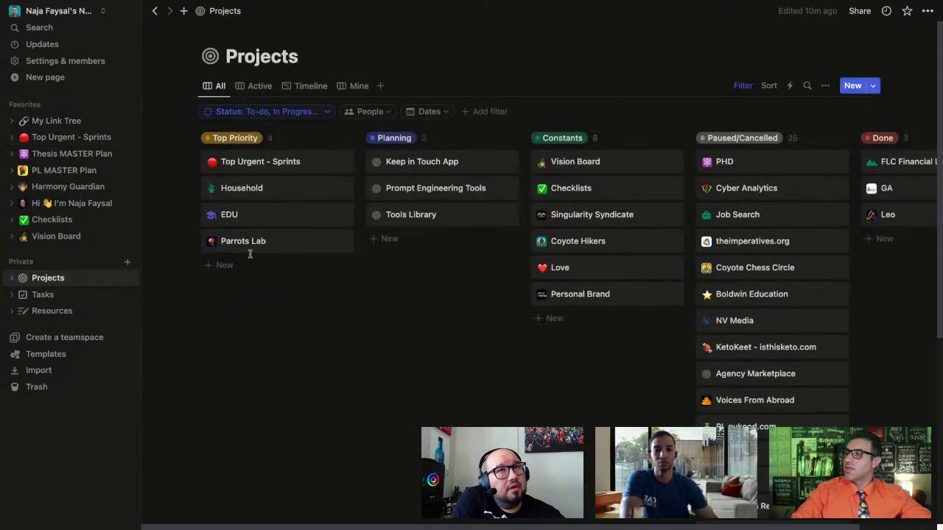